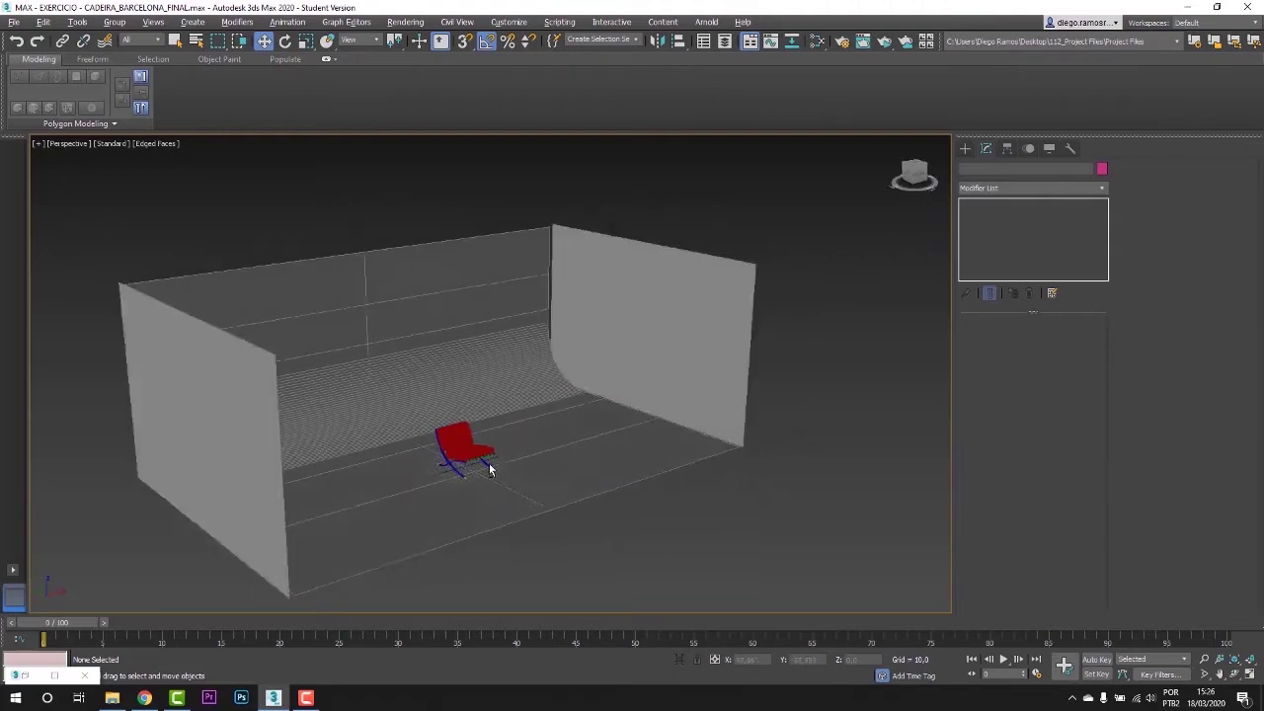
Create a quad Arnold light in the top view, placed over the centre of the chair
scroll(465, 465, "up", 2)
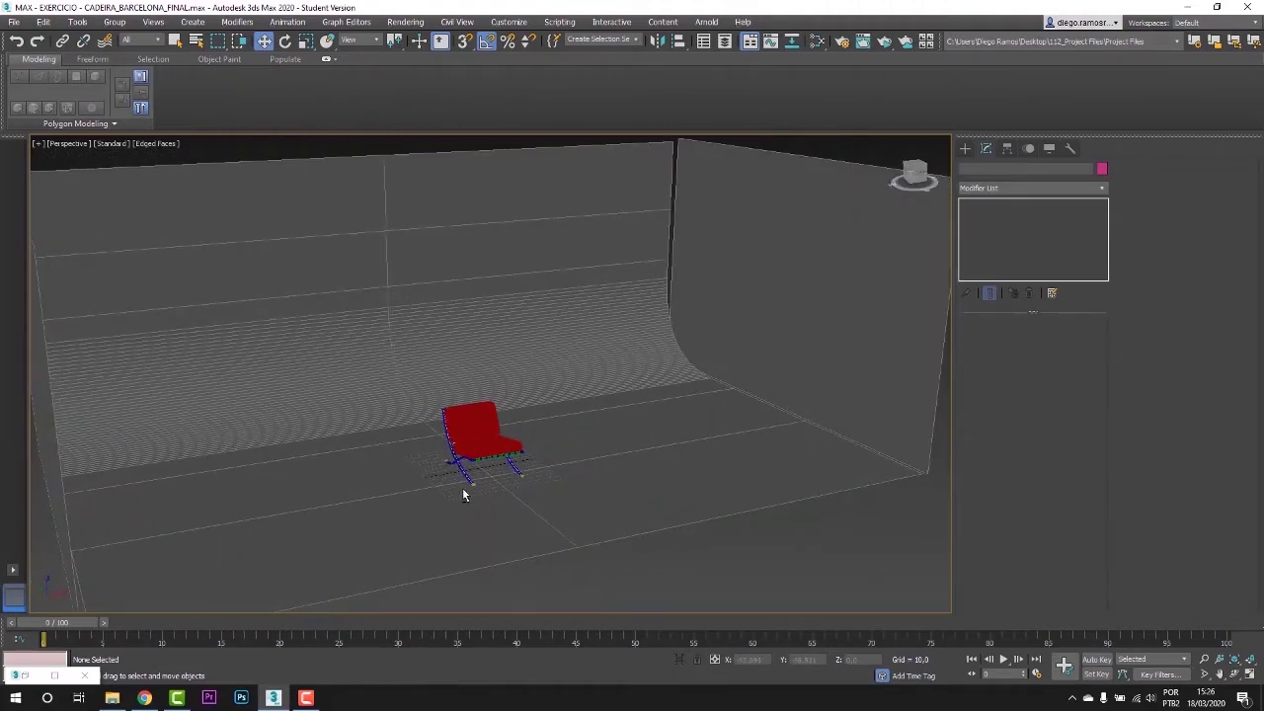
scroll(462, 493, "down", 3)
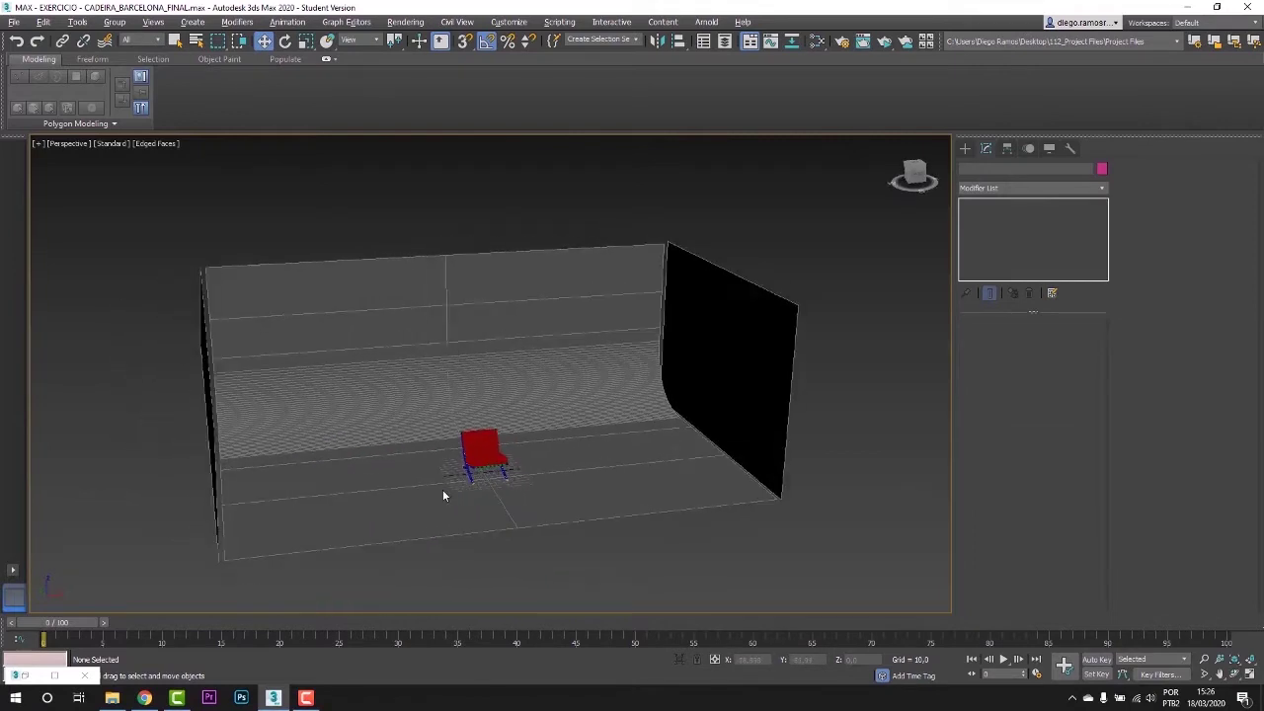
left_click(965, 149)
left_click(993, 168)
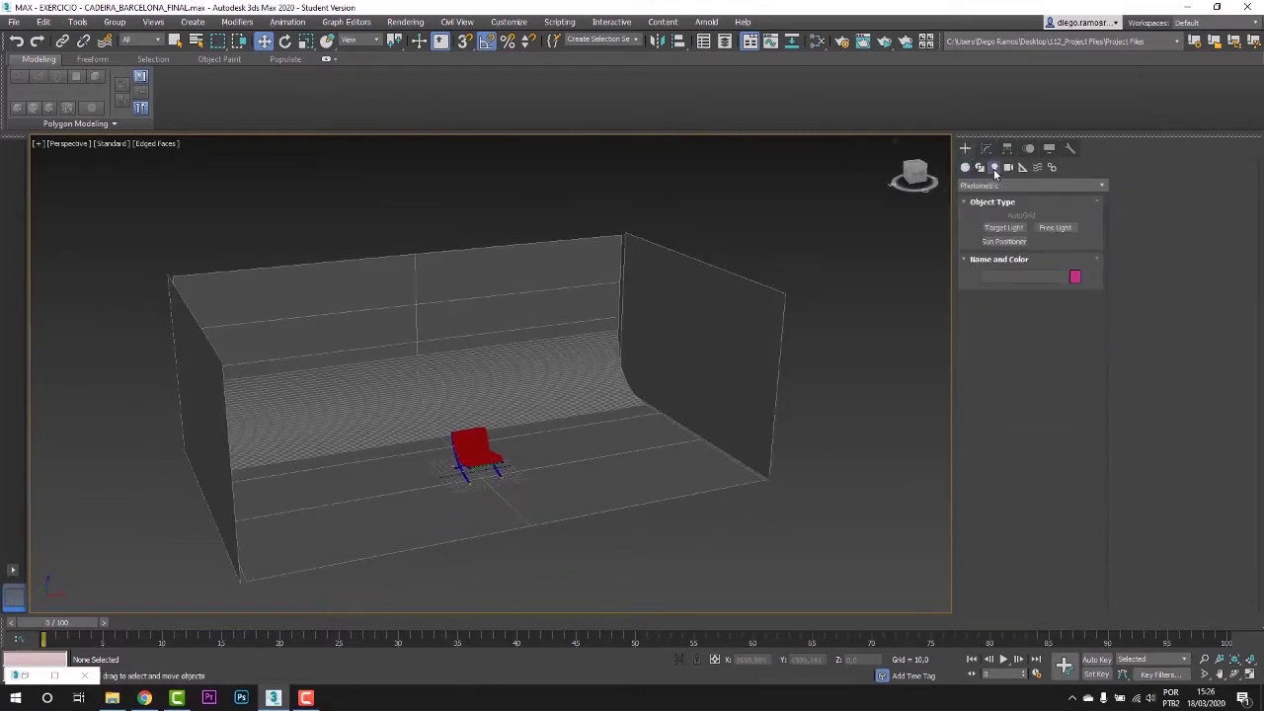
left_click(997, 186)
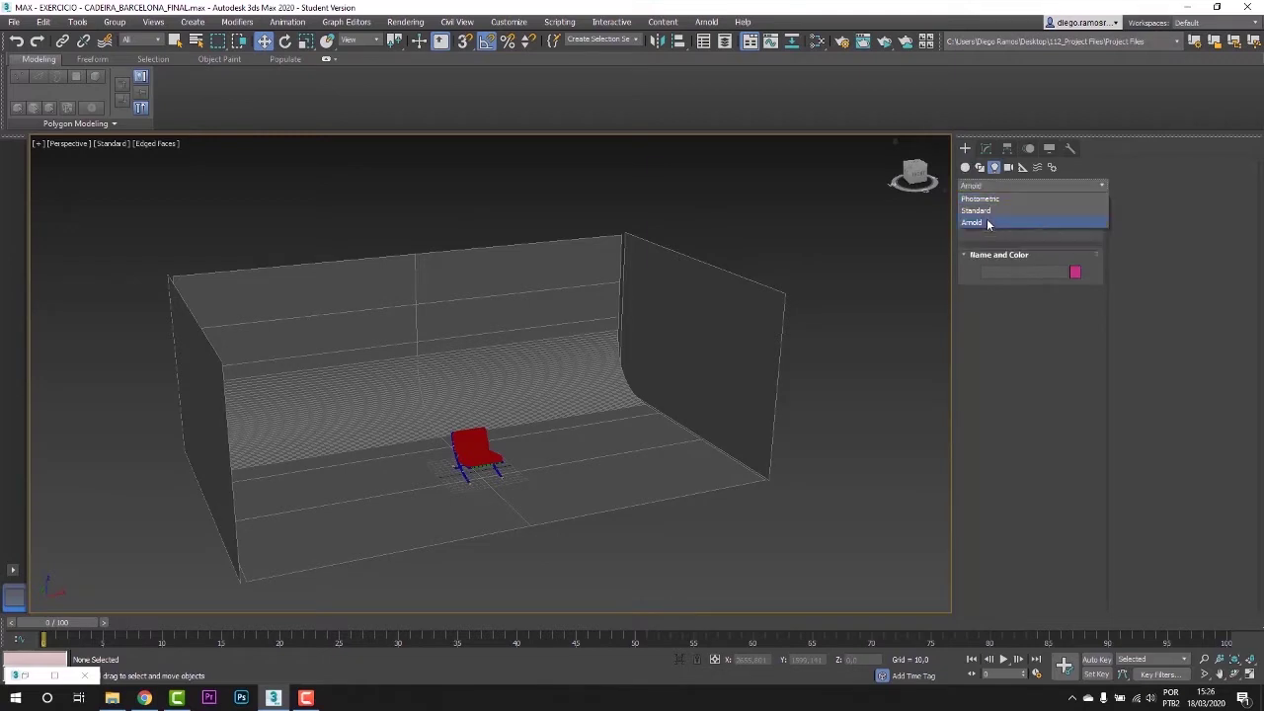
left_click(986, 222)
left_click(1003, 228)
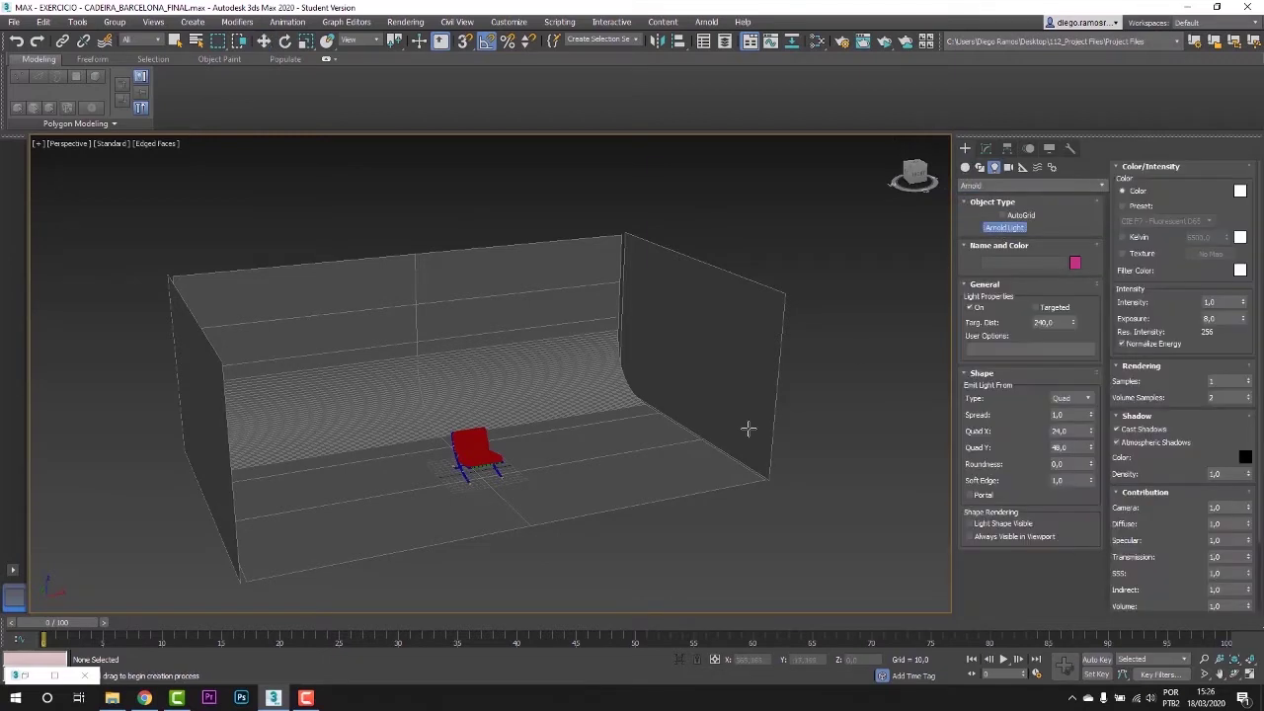
key("t")
scroll(562, 347, "up", 5)
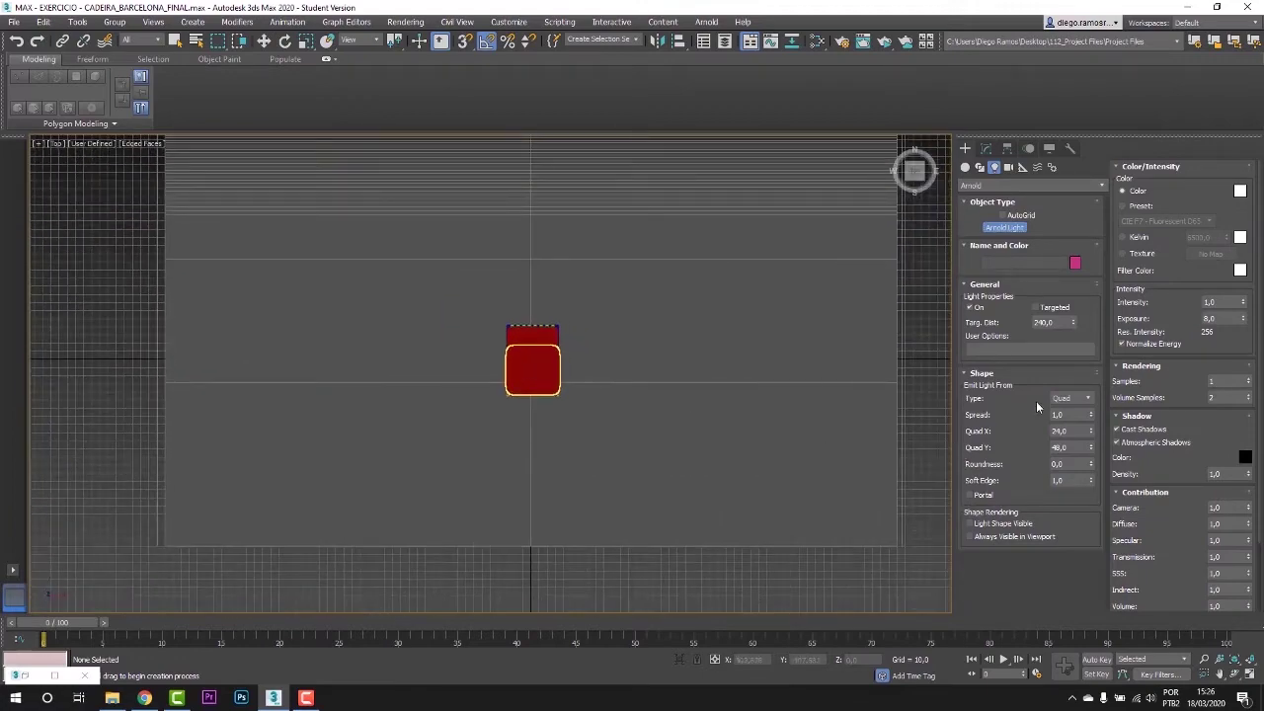
left_click(530, 366)
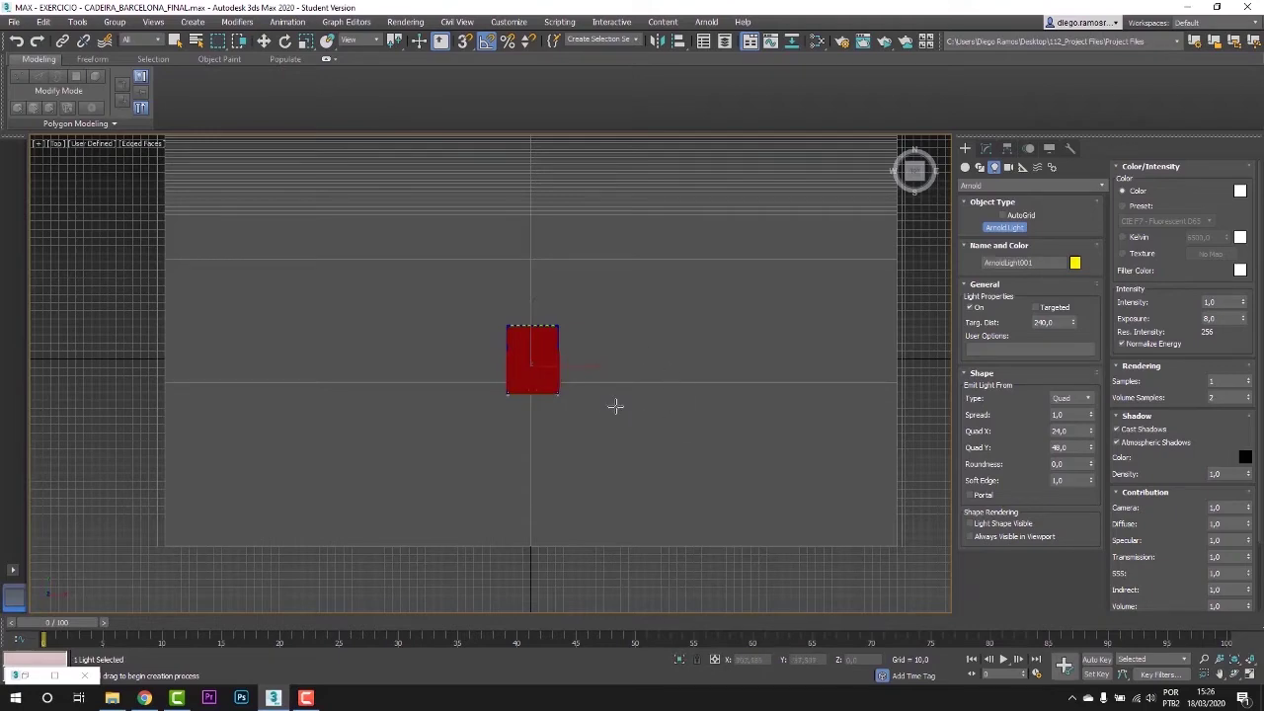
Show the scene in wireframe and raise the light above the chair to a height of about 263
key("F3")
scroll(553, 387, "up", 10)
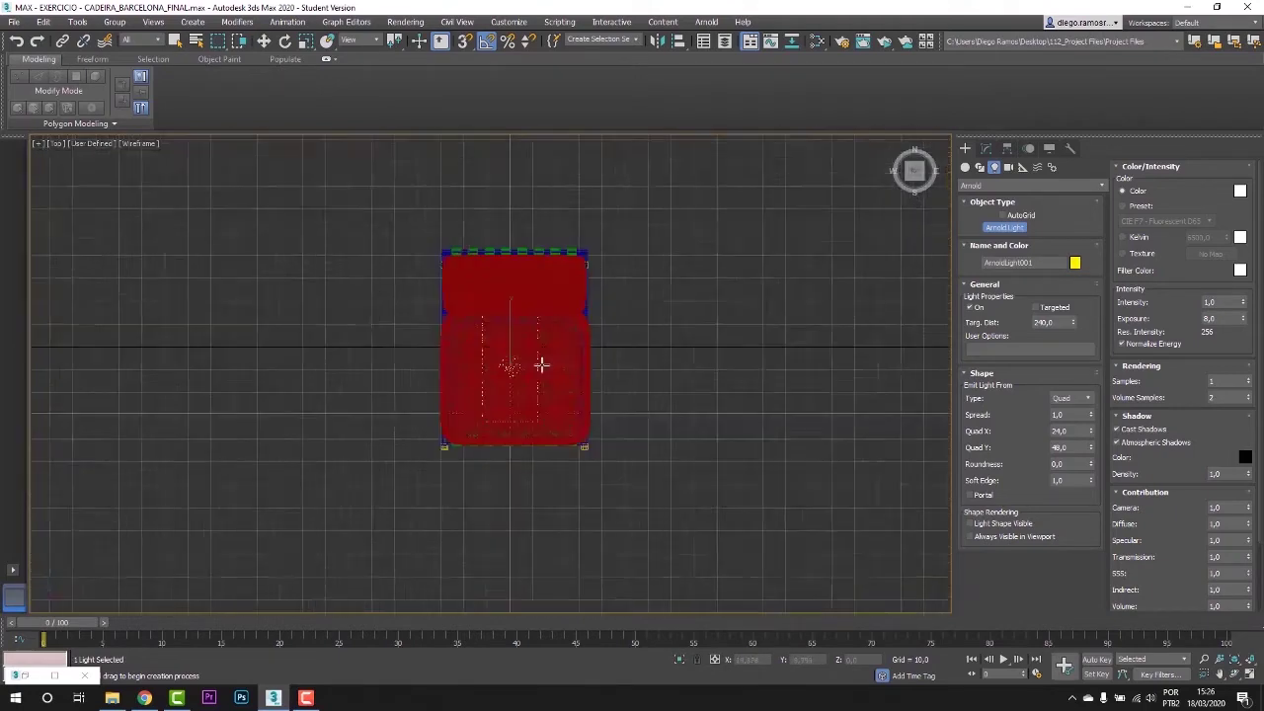
scroll(460, 373, "up", 5)
scroll(460, 372, "down", 5)
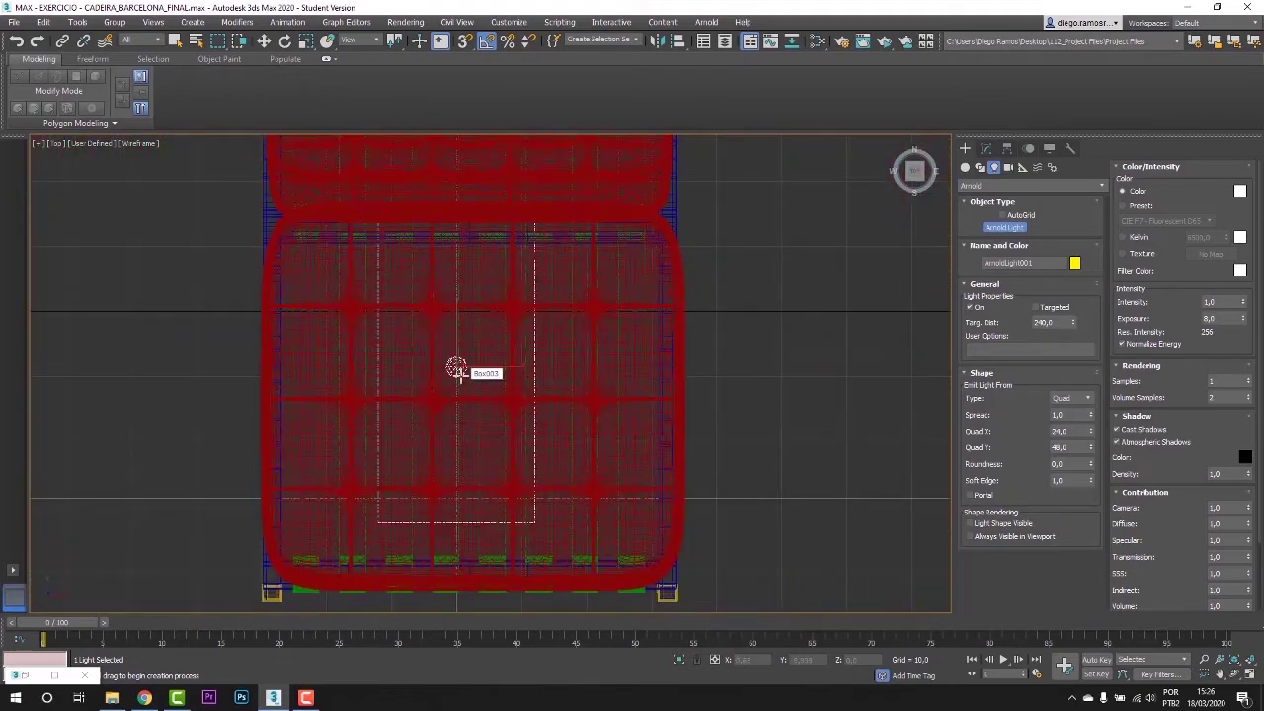
scroll(457, 371, "up", 2)
scroll(458, 371, "down", 5)
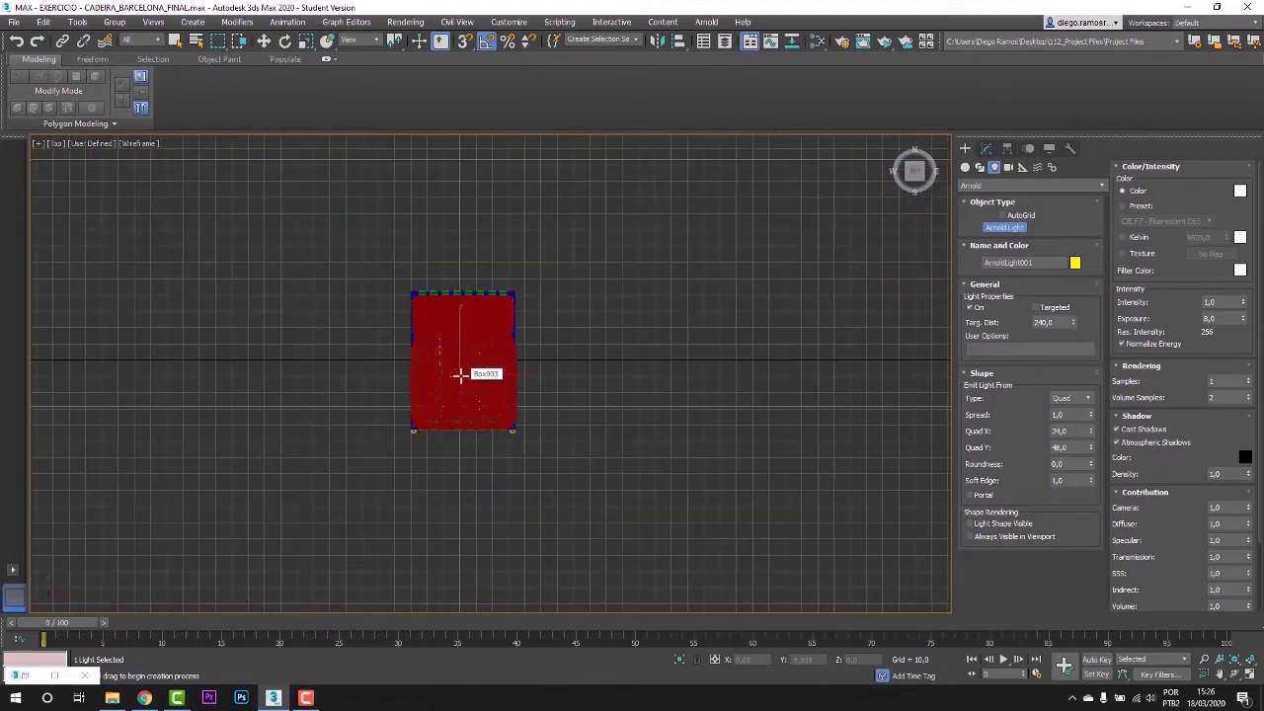
scroll(562, 366, "down", 2)
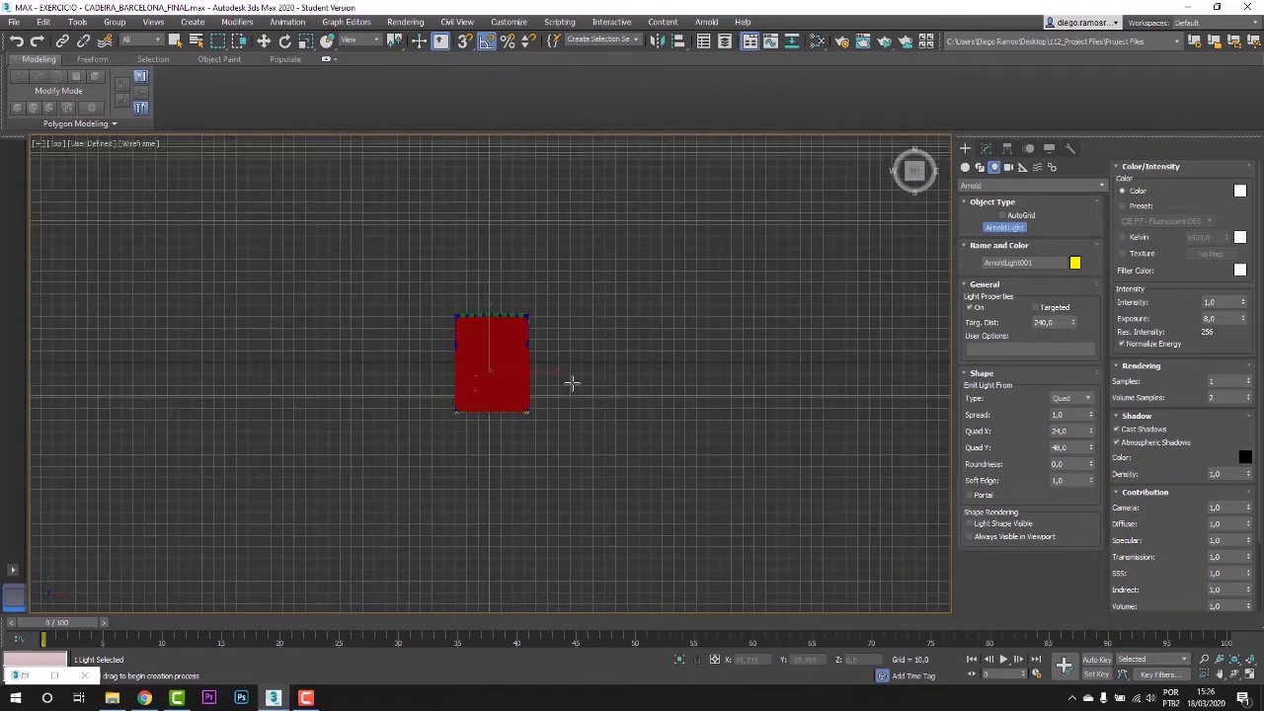
key("f")
key("w")
scroll(528, 413, "down", 5)
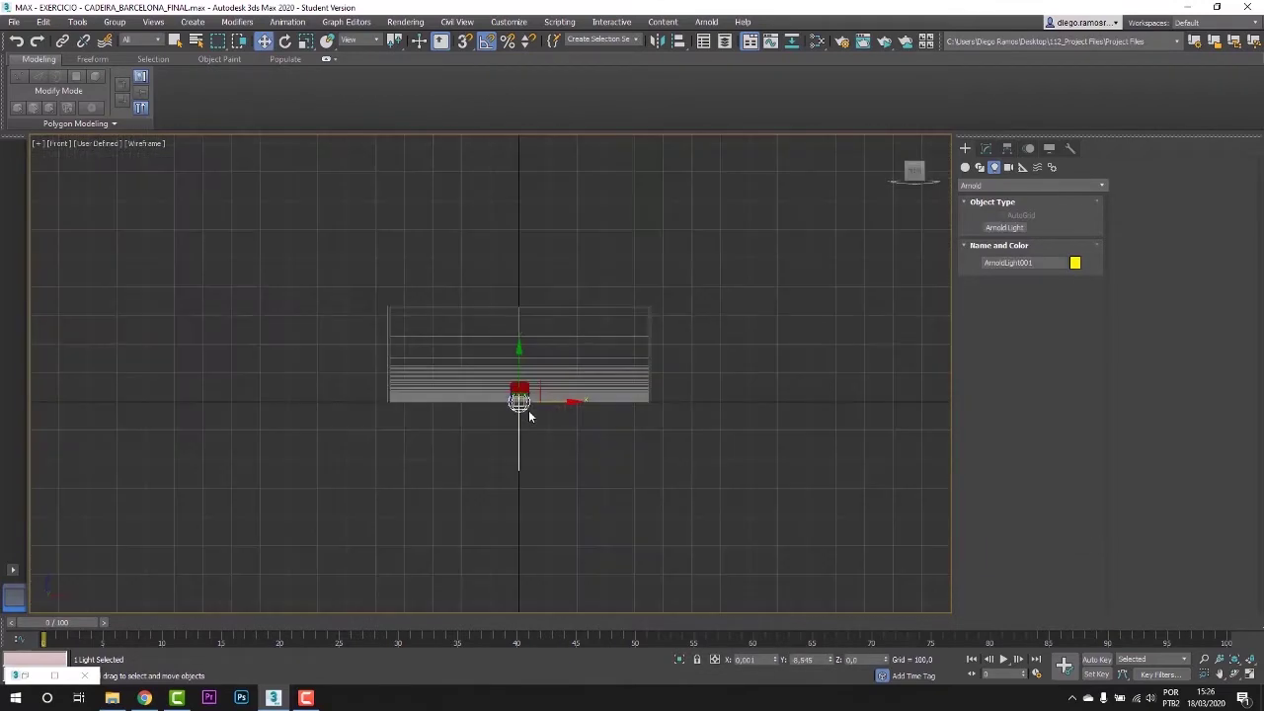
left_click_drag(520, 363, 517, 293)
Set the overhead light's Quad X to 150 and Quad Y to 150
key("t")
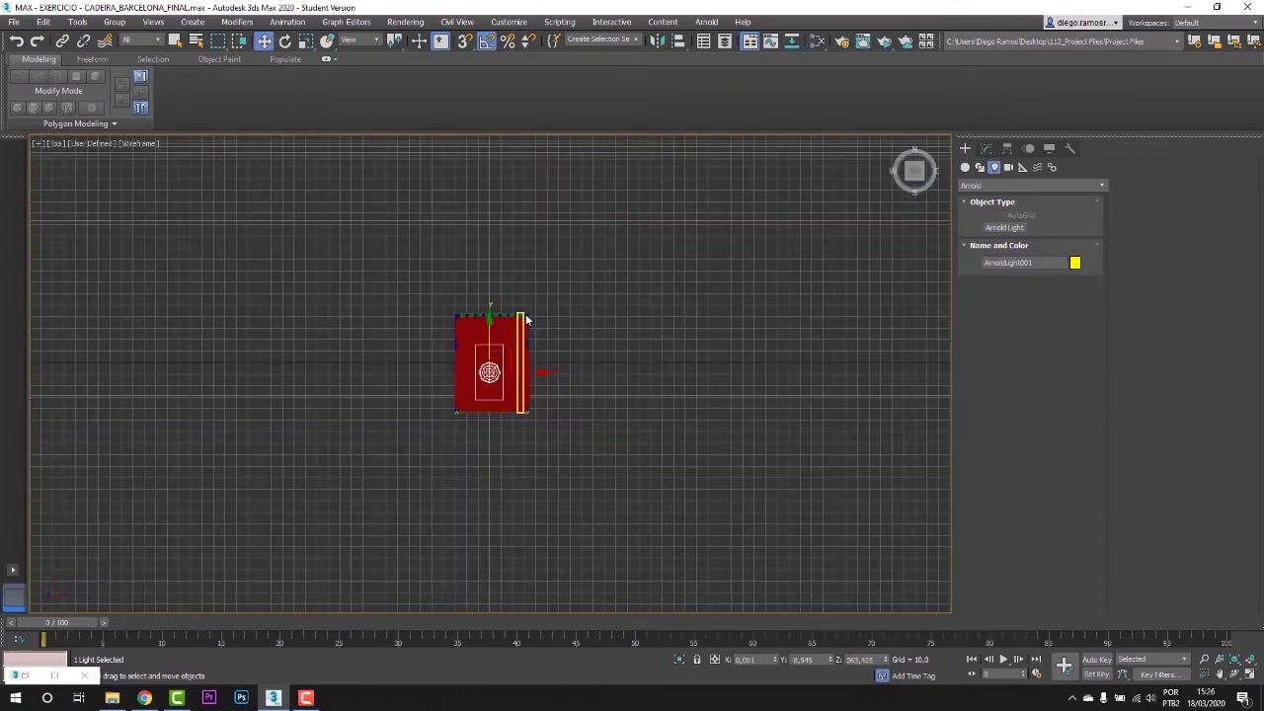
scroll(498, 376, "up", 4)
scroll(498, 376, "down", 6)
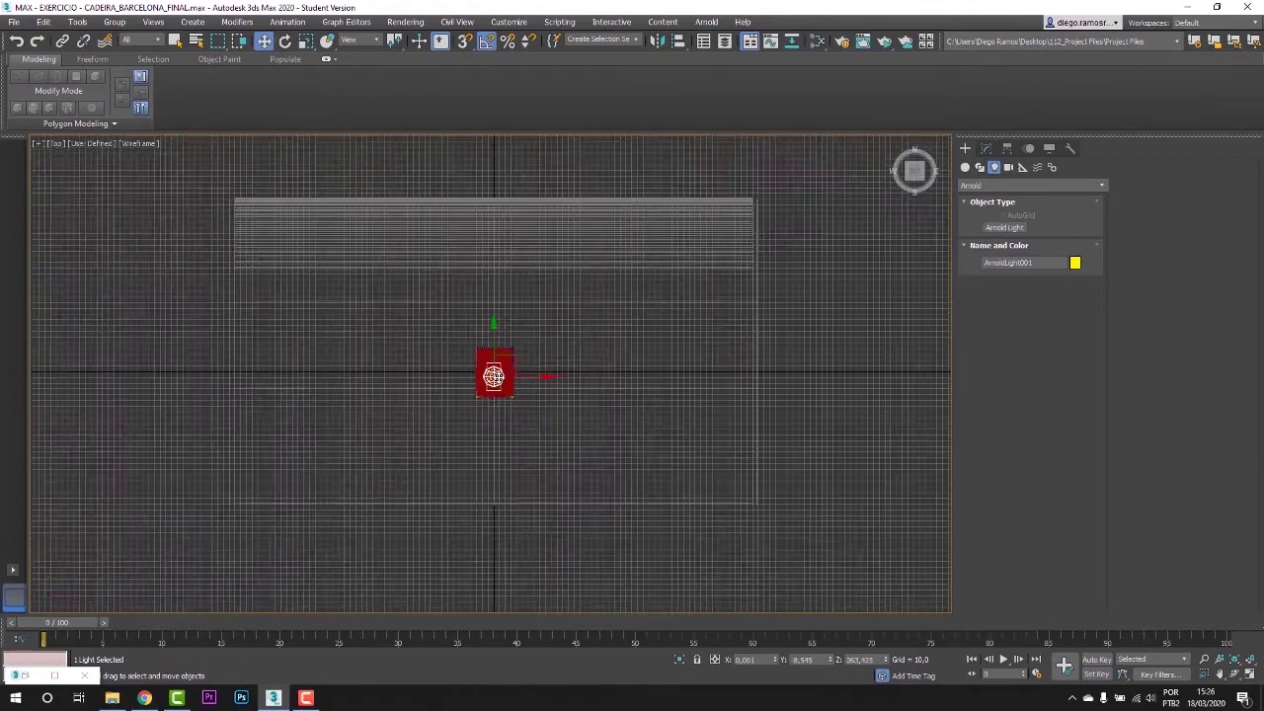
scroll(495, 376, "up", 2)
left_click(986, 149)
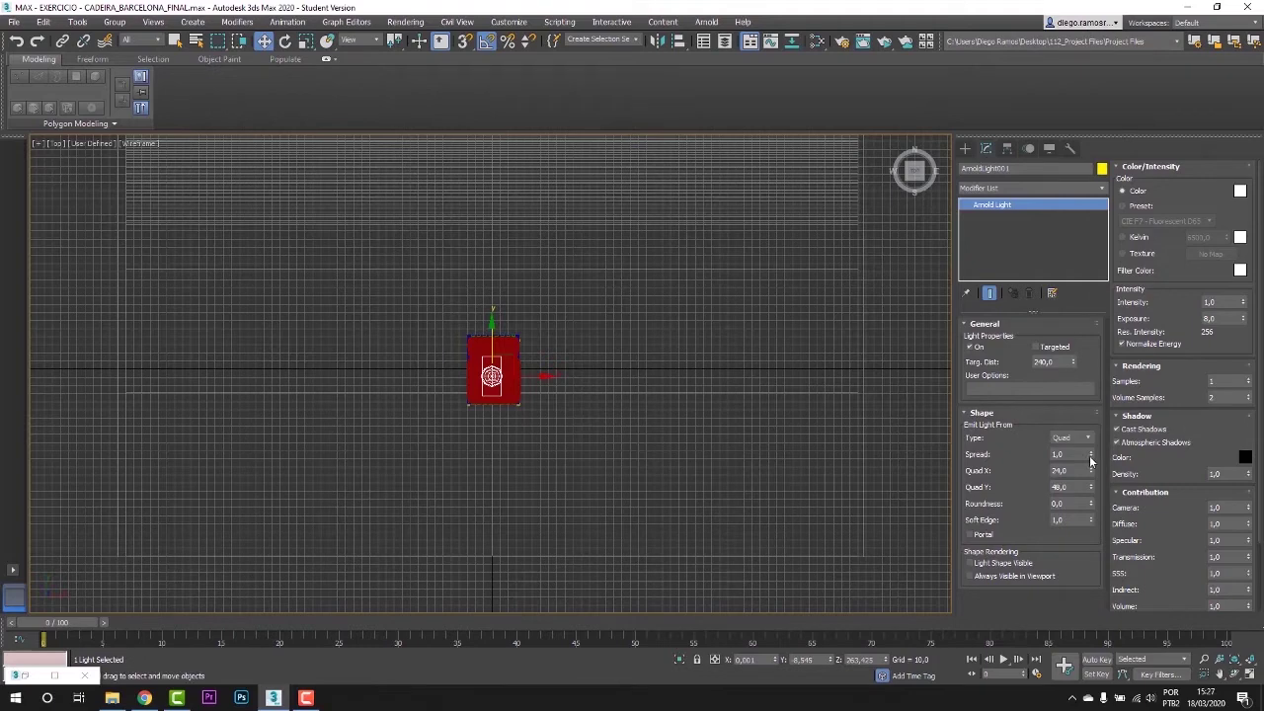
left_click_drag(1092, 477, 1086, 350)
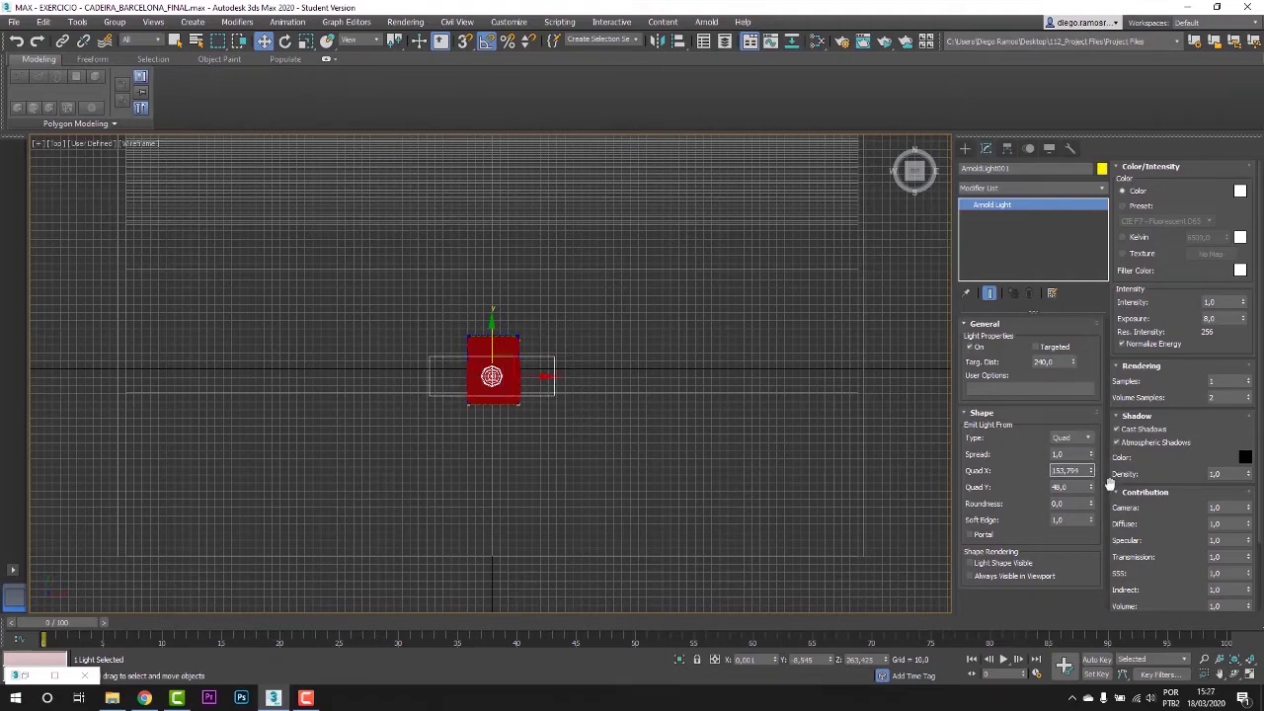
type("0")
key("Return")
left_click_drag(1091, 488, 1084, 419)
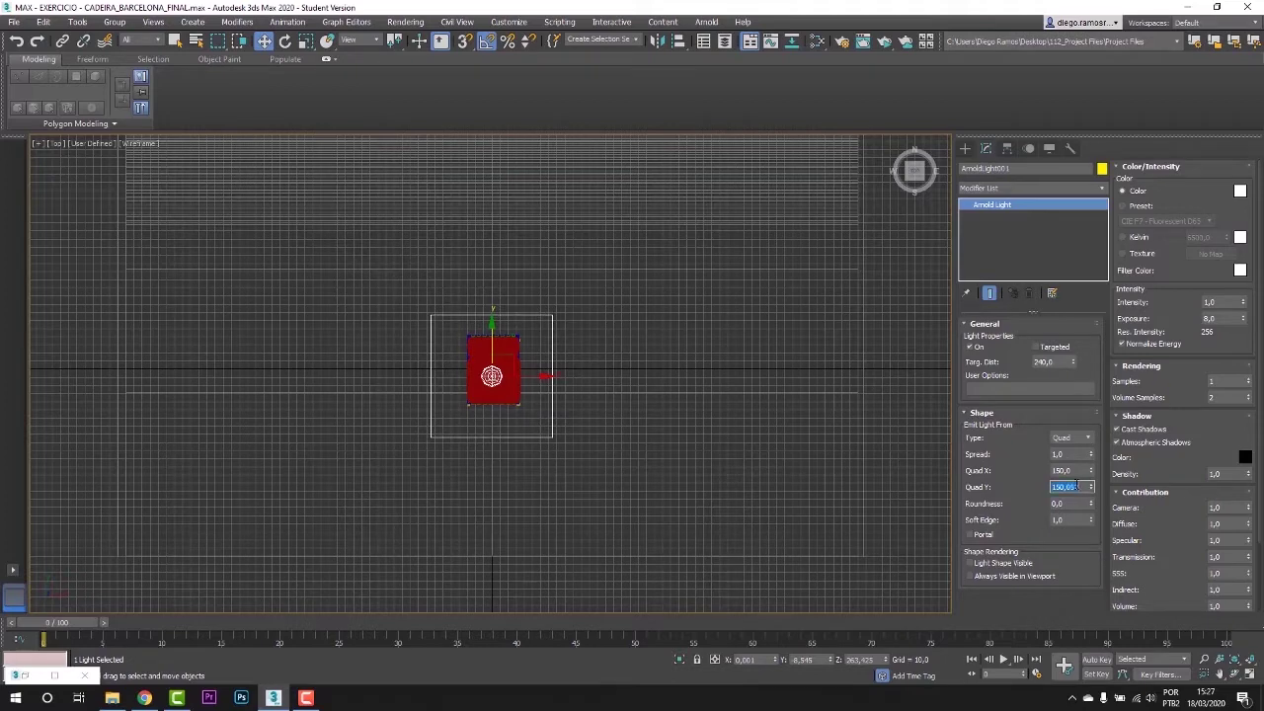
type("150")
Try a Quad X of 180 on the overhead light, and settle on a Quad X of 250
left_click(1063, 470)
type("180")
key("Return")
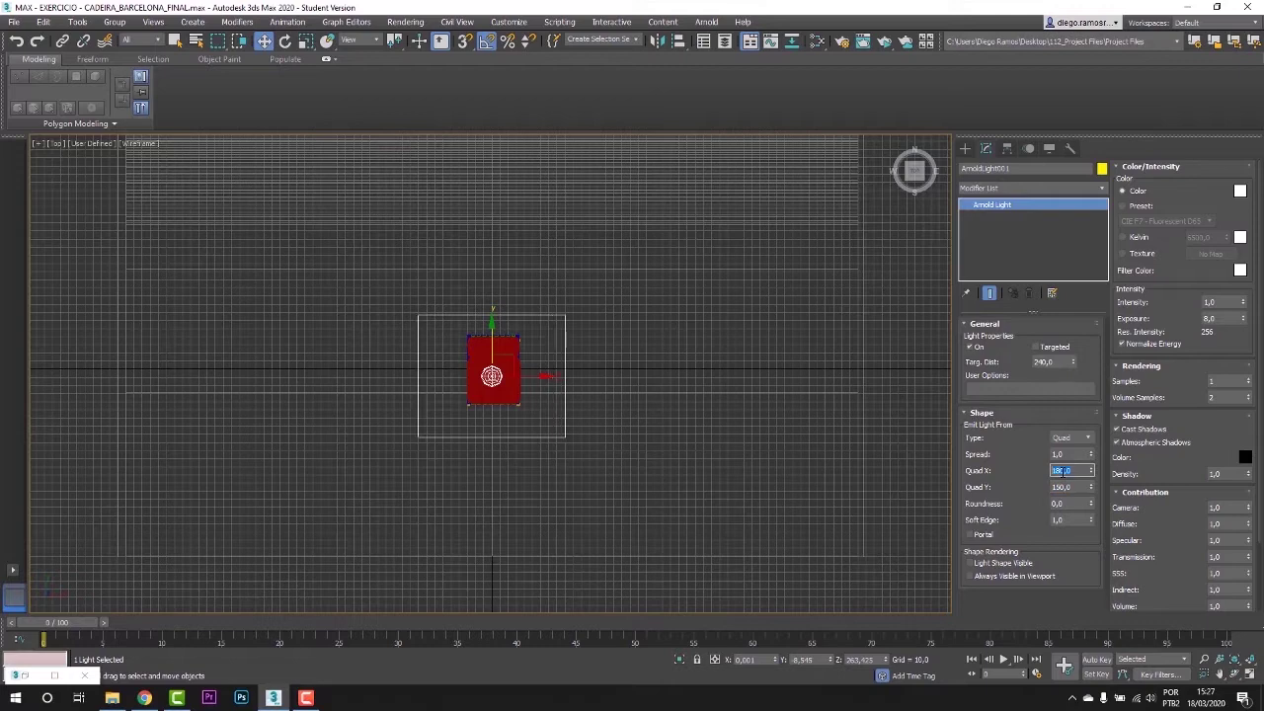
type("250")
key("Return")
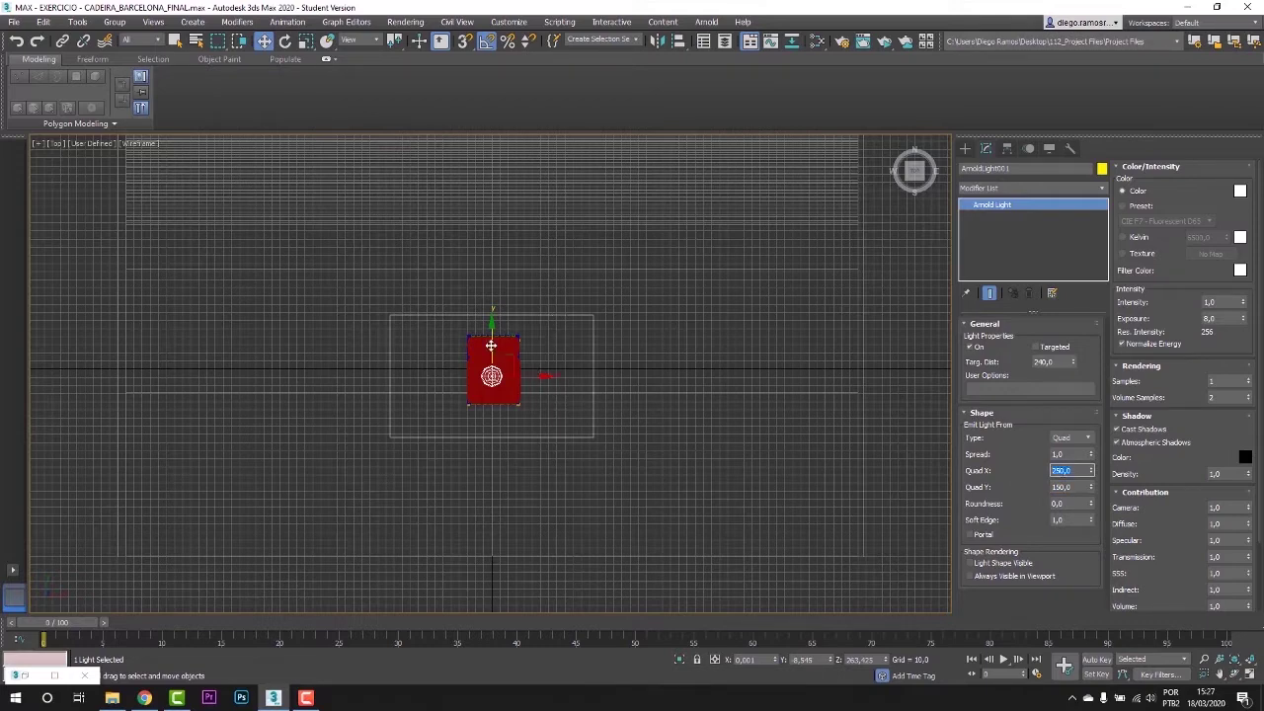
Centre the overhead light over the chair along Y and raise it to a height of about 284
left_click_drag(491, 344, 492, 337)
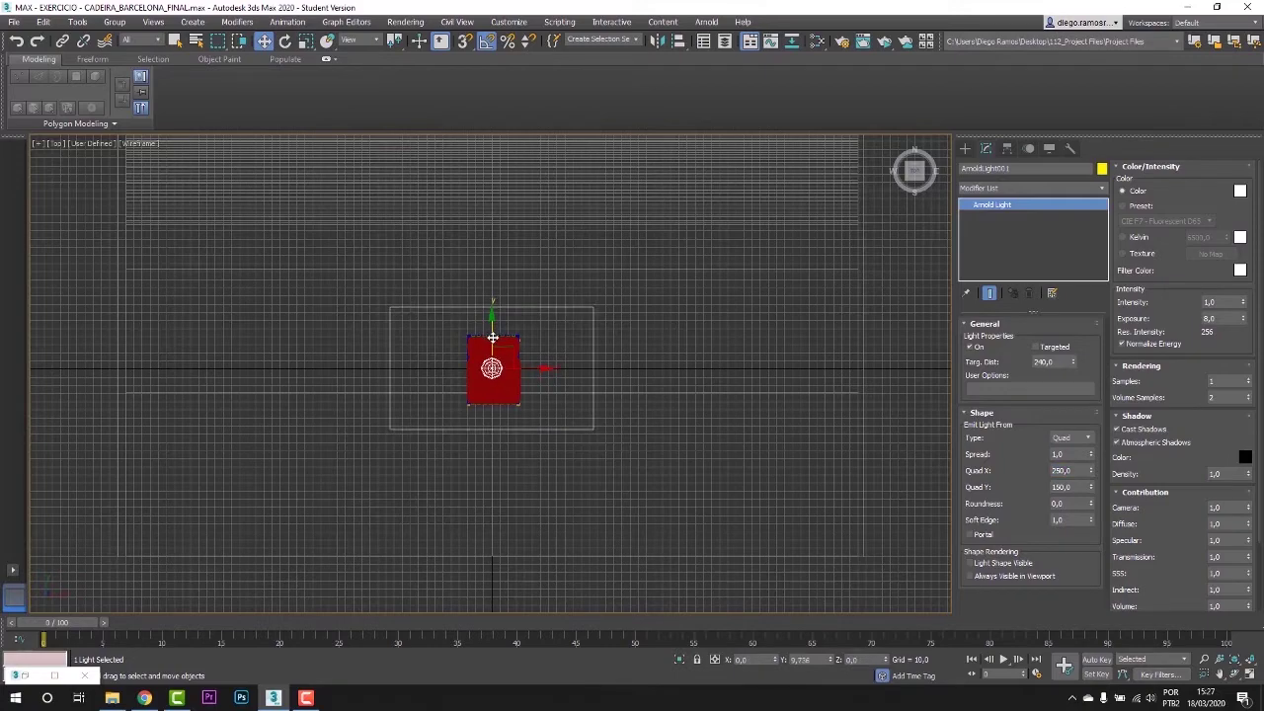
key("f")
scroll(516, 326, "up", 2)
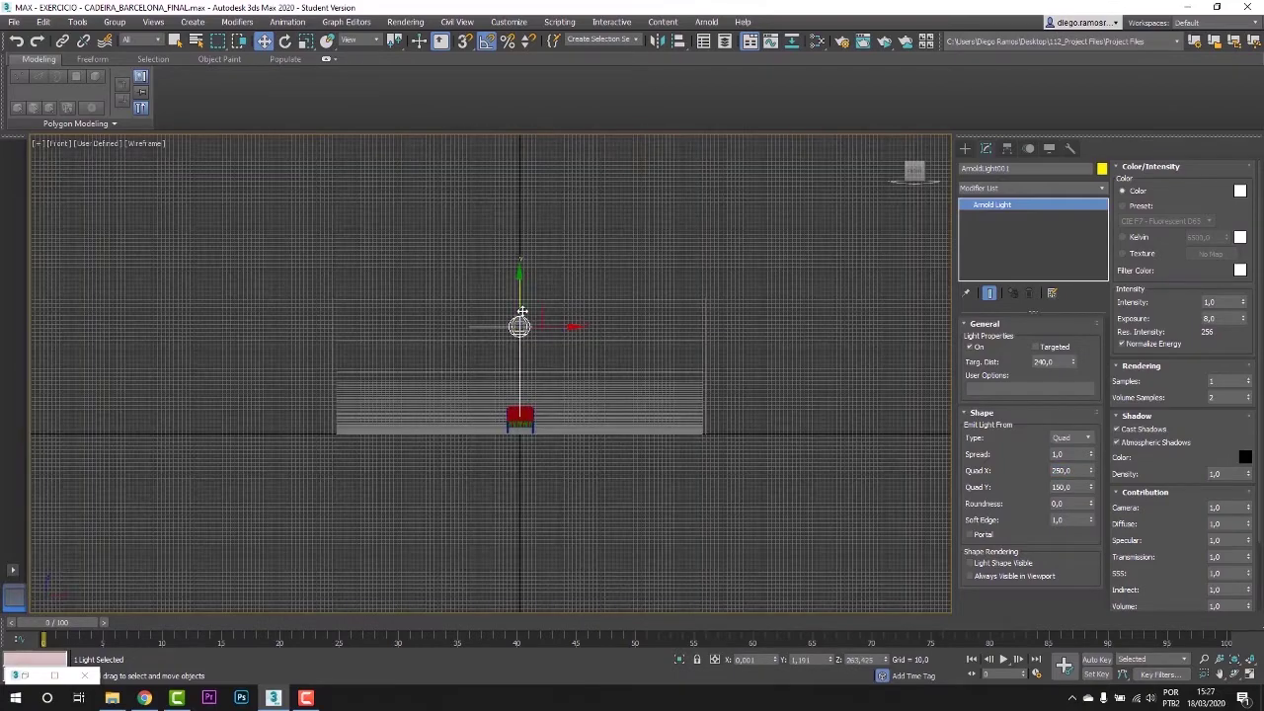
left_click_drag(518, 297, 519, 289)
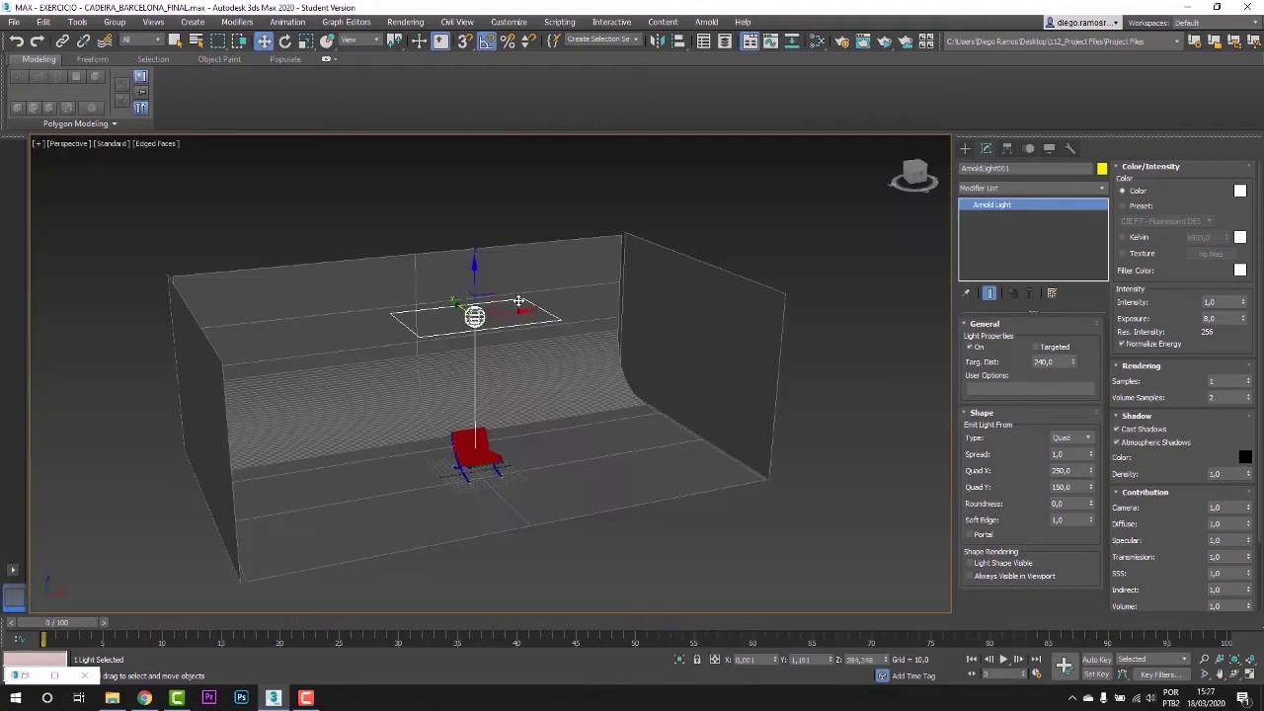
key("p")
mouse_move(483, 411)
middle_mouse_down("alt")
mouse_move(513, 398)
mouse_move(678, 395)
mouse_move(460, 395)
mouse_move(500, 399)
middle_mouse_up("alt")
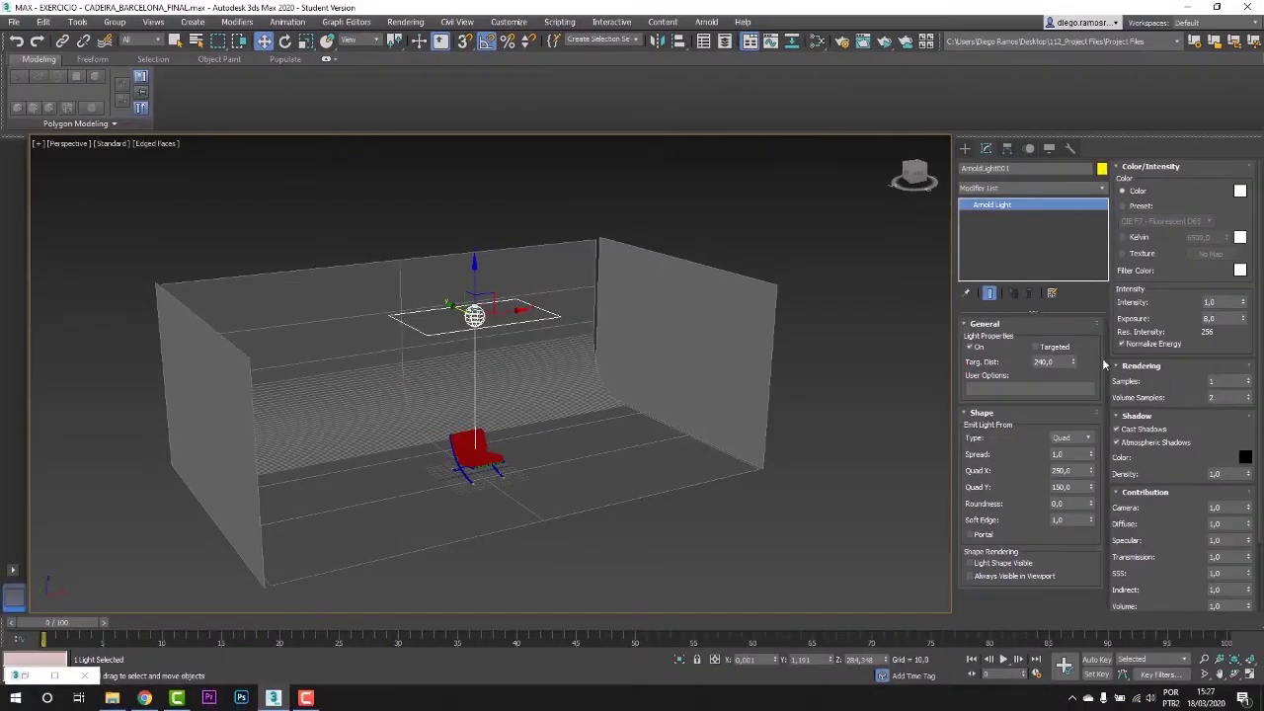
Set the overhead light's target distance to 140
left_click_drag(1105, 362, 1058, 381)
type("140")
mouse_move(497, 389)
middle_mouse_down("alt")
mouse_move(408, 376)
mouse_move(507, 386)
middle_mouse_up("alt")
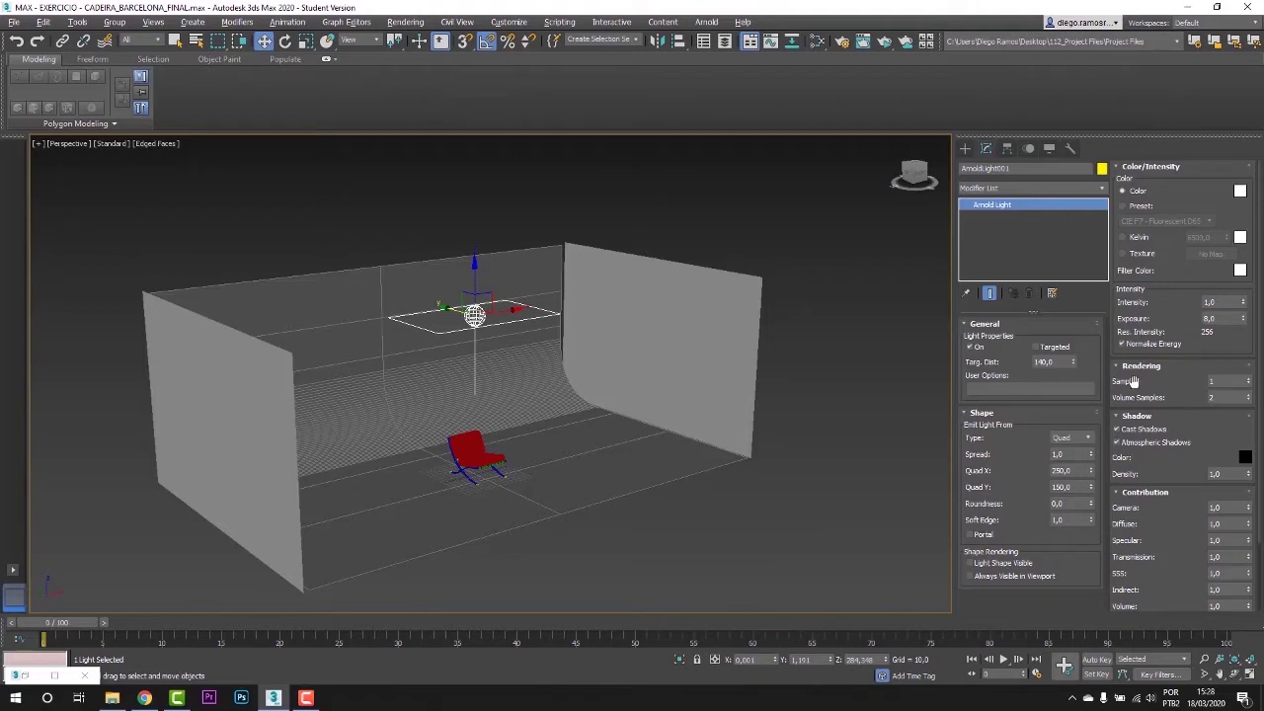
Set the overhead light's rendering samples to 4 and volume samples to 8
double_click(1211, 381)
type("4")
key("Tab")
left_click(540, 391)
Duplicate the overhead light rotated 90° to shine sideways, and turn the copy another 90° so its long side lies horizontal
key("f")
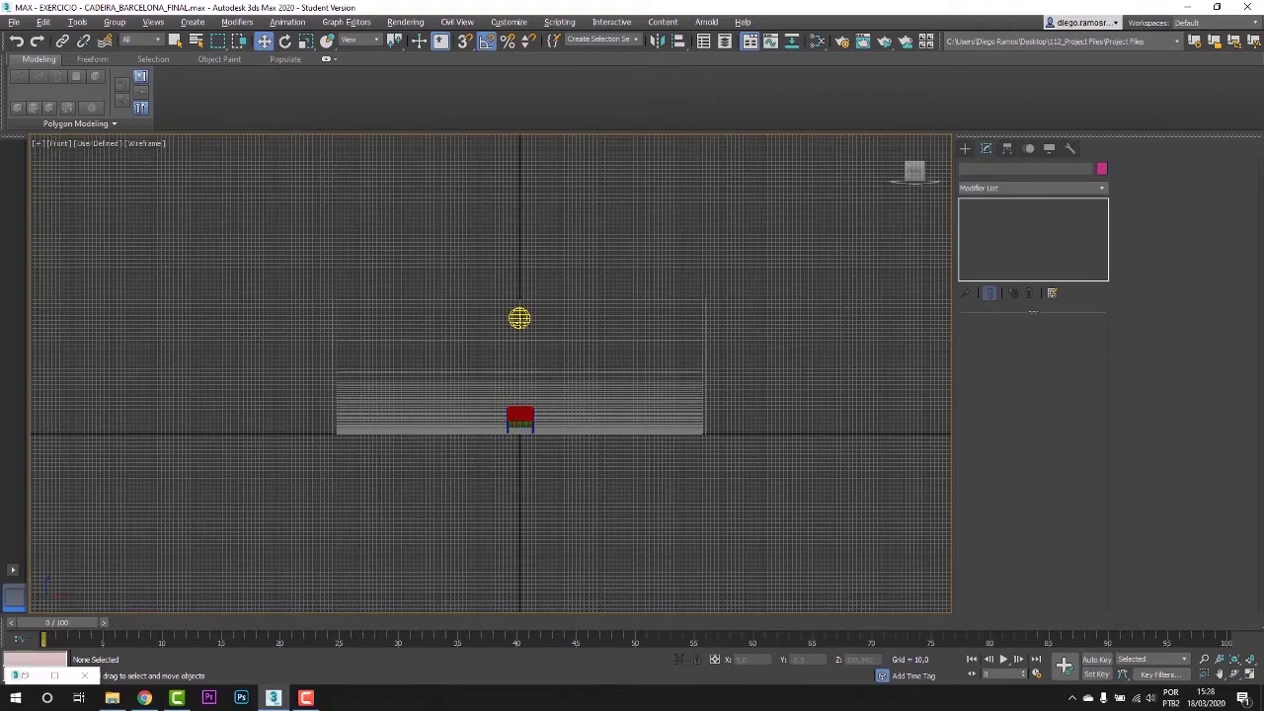
left_click(519, 317)
scroll(519, 317, "up", 2)
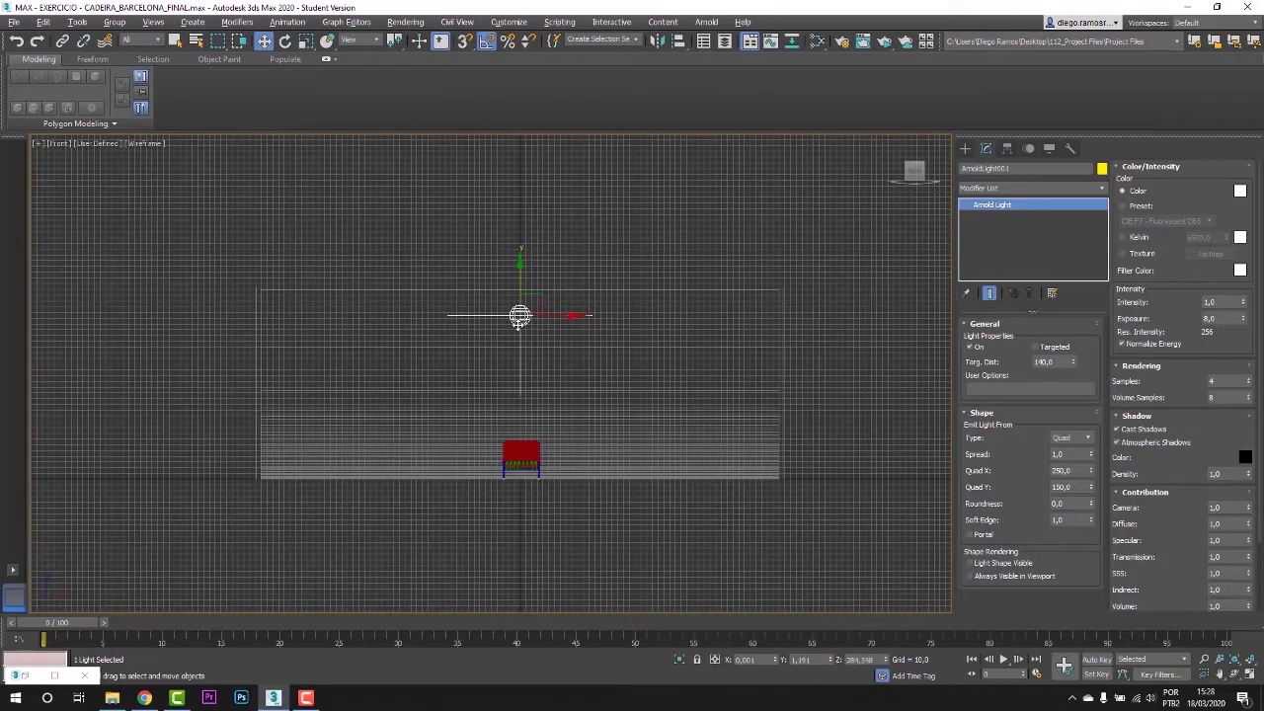
left_click(285, 42)
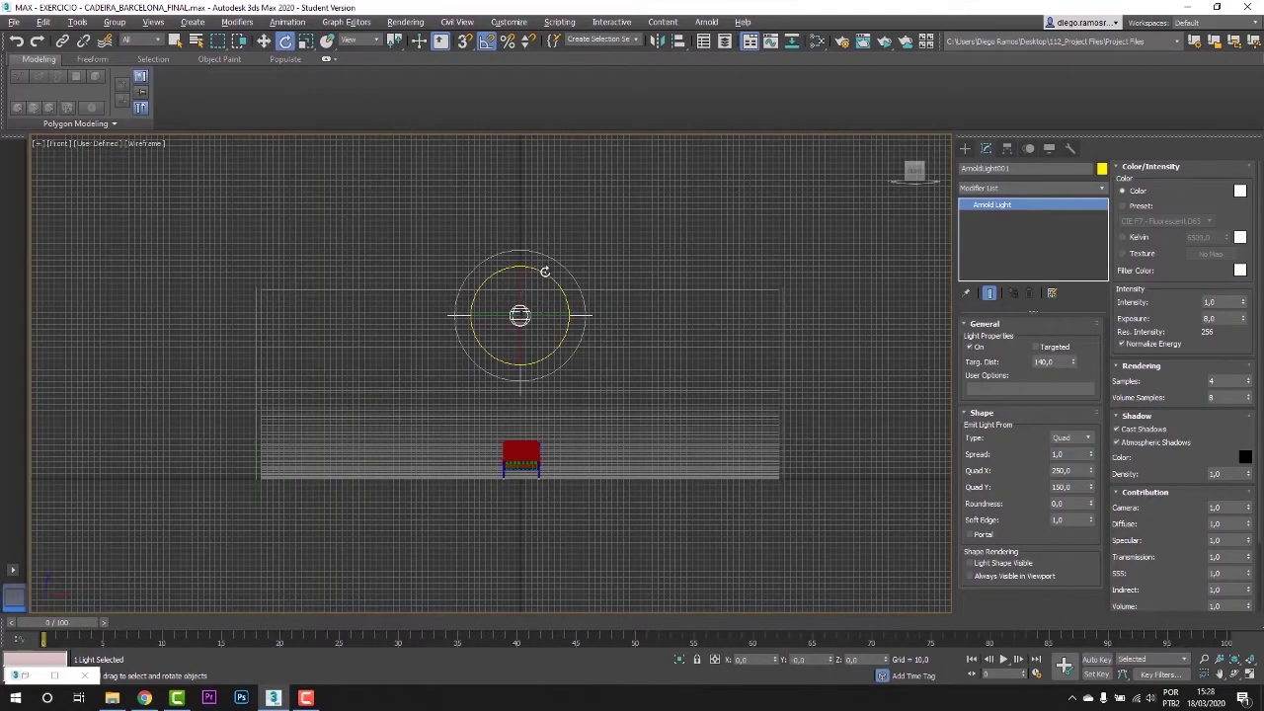
left_click_drag(544, 270, 599, 296, "shift")
left_click(638, 403)
key("p")
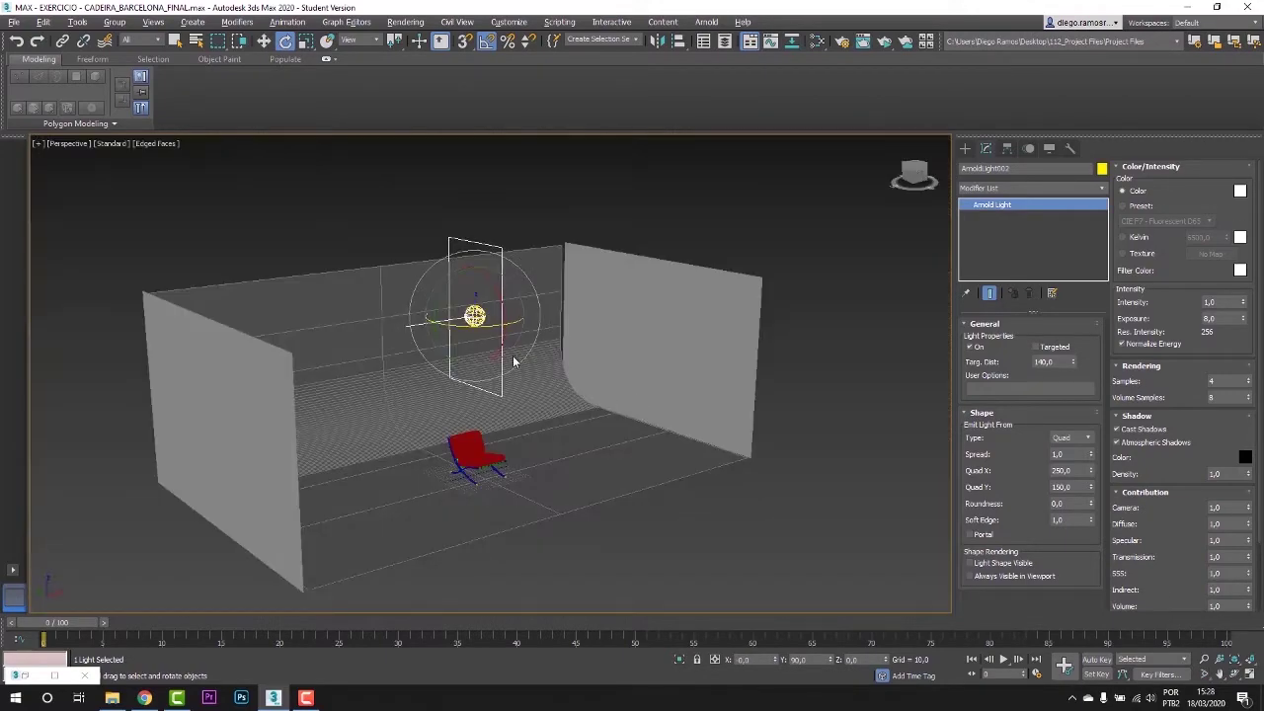
middle_click_drag(513, 361, 547, 380, "alt")
left_click_drag(506, 308, 465, 248)
Move the duplicated light down beside the right-hand studio wall, to about X 354 and Z 82
key("f")
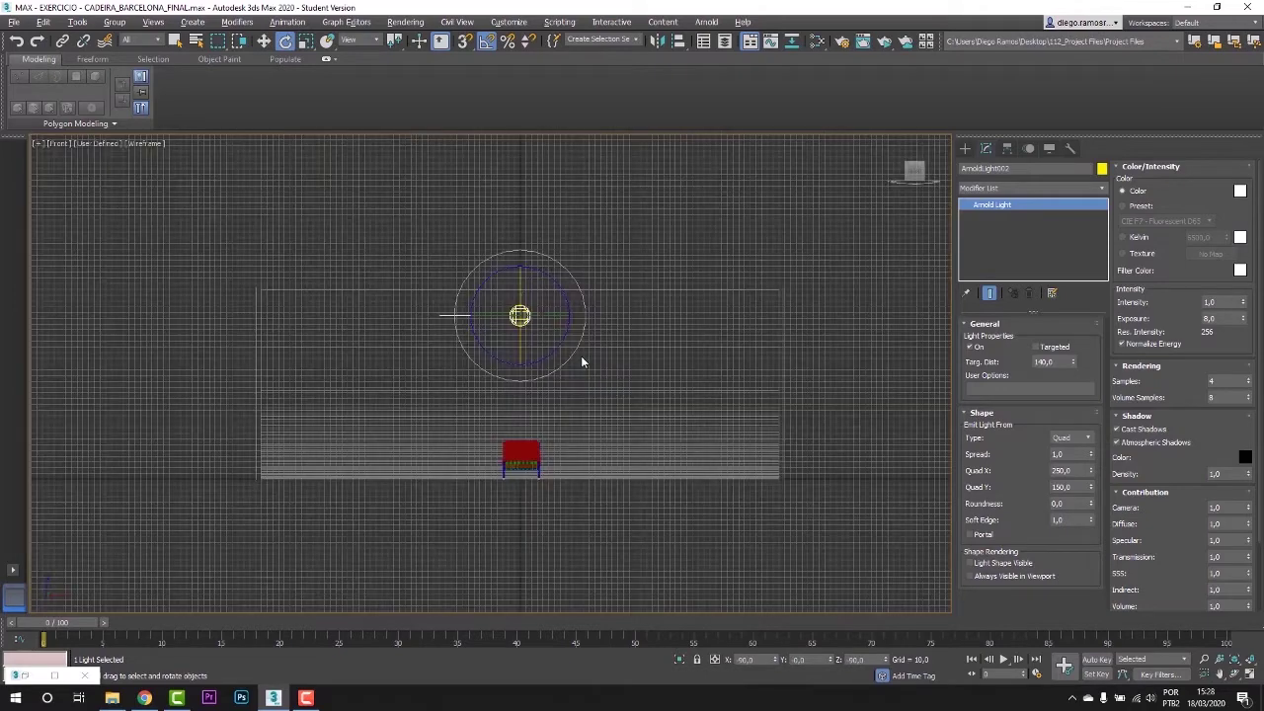
key("w")
middle_click_drag(569, 367, 527, 347)
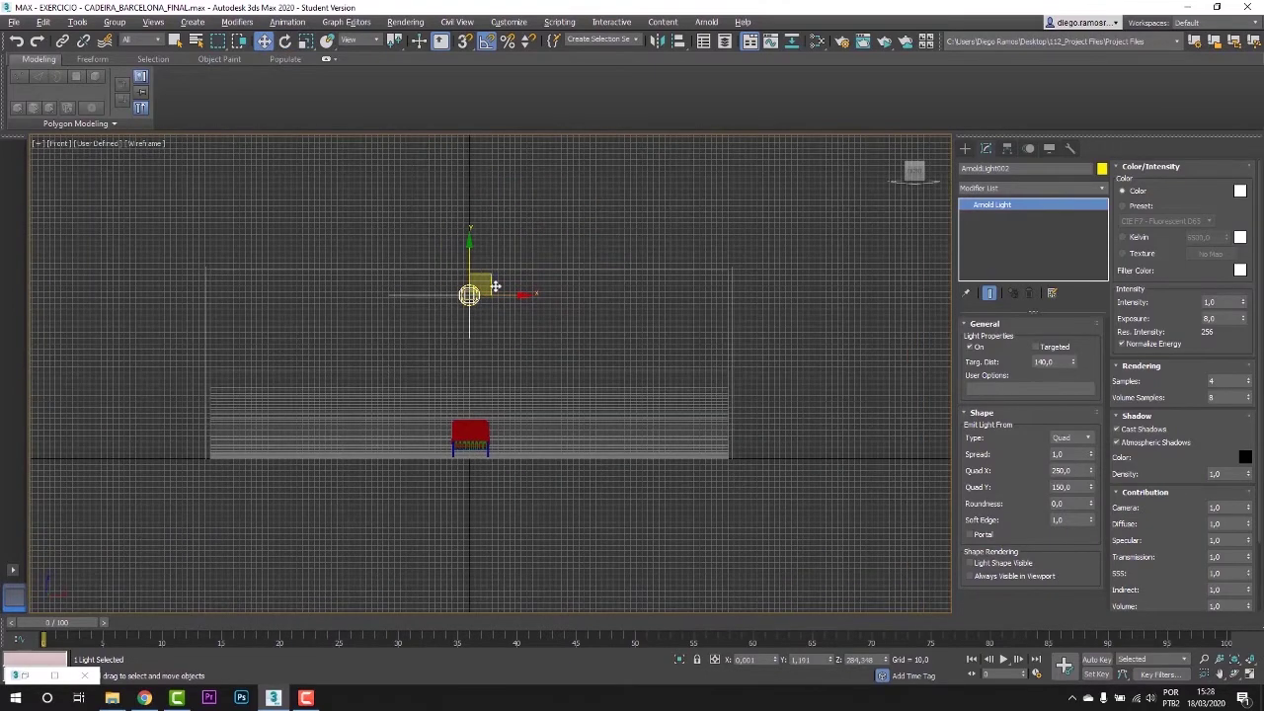
mouse_move(483, 284)
left_mouse_down("shift")
mouse_move(689, 310)
mouse_move(718, 393)
left_mouse_up("shift")
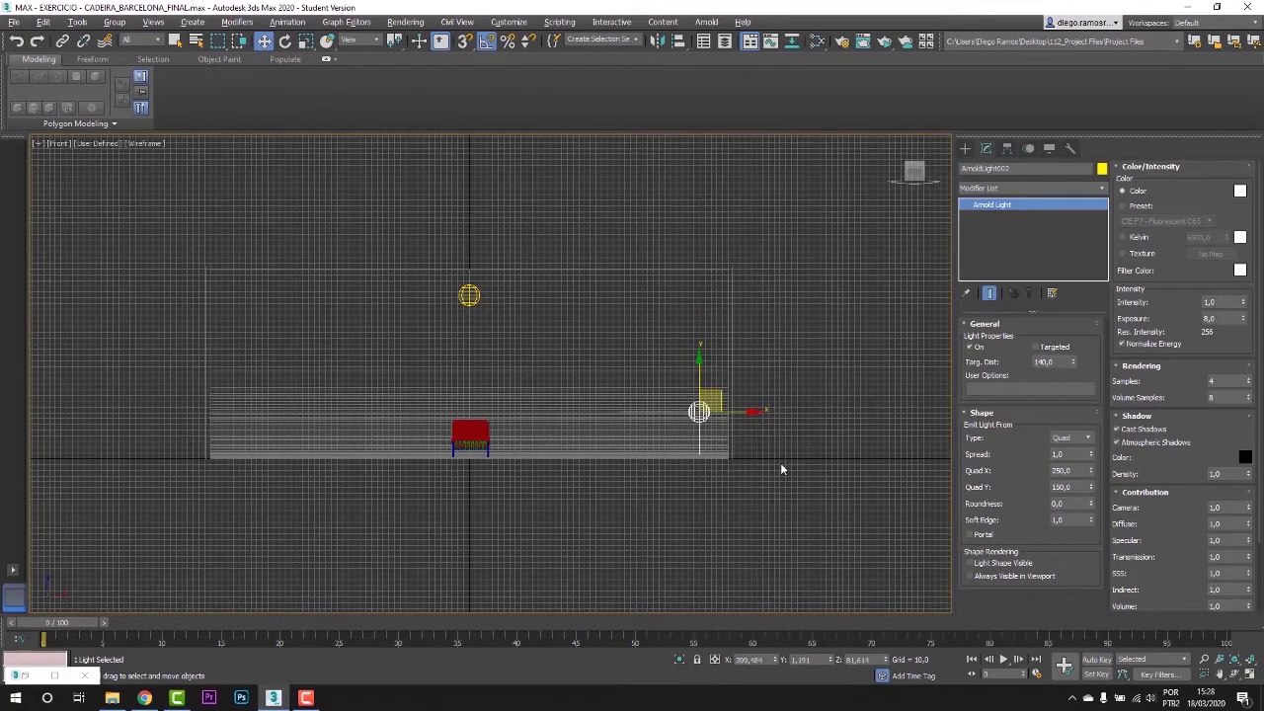
key("p")
middle_click_drag(602, 433, 530, 412, "alt")
left_click_drag(612, 327, 592, 330)
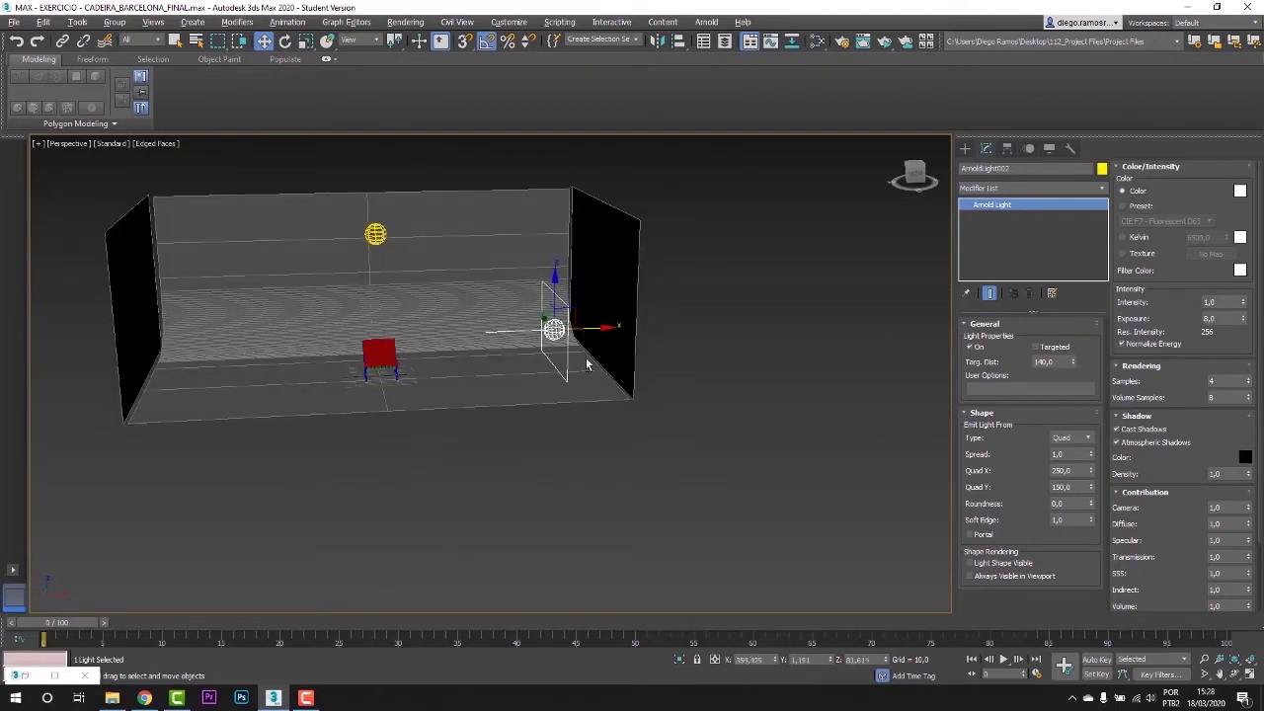
middle_click_drag(588, 356, 600, 266, "alt")
left_click(423, 245)
left_click(585, 288)
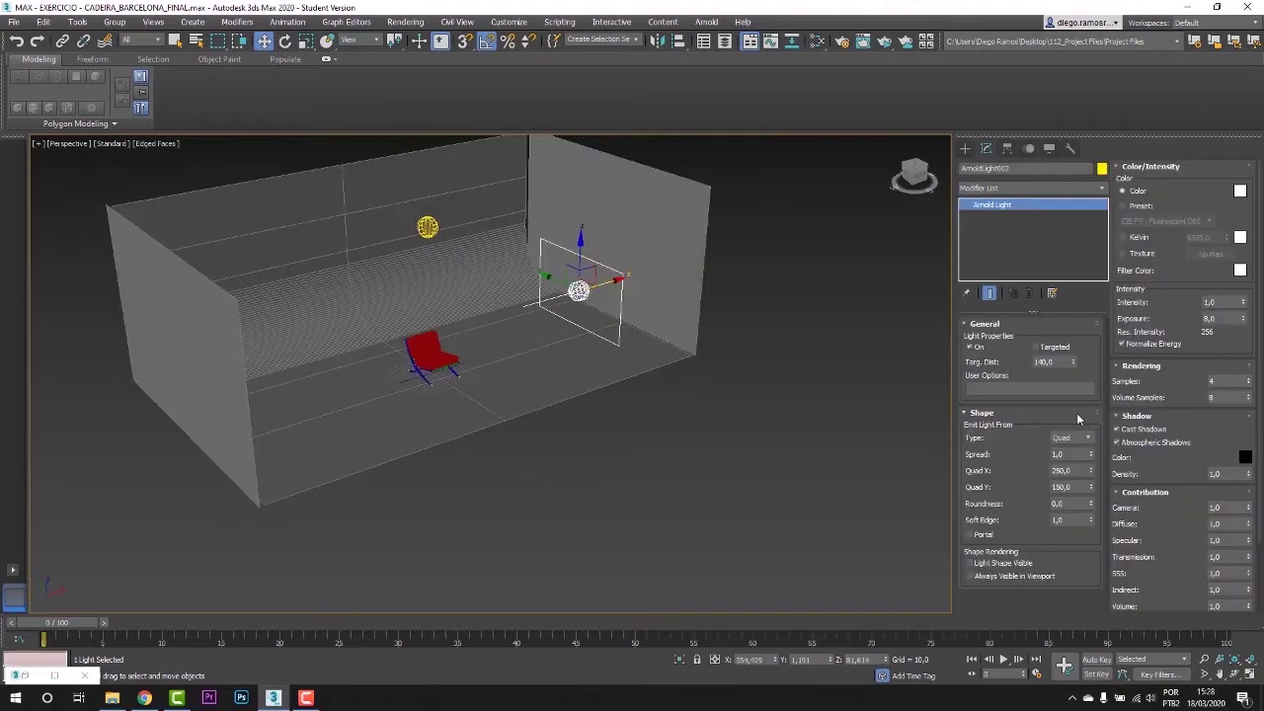
middle_click_drag(839, 395, 573, 392, "alt")
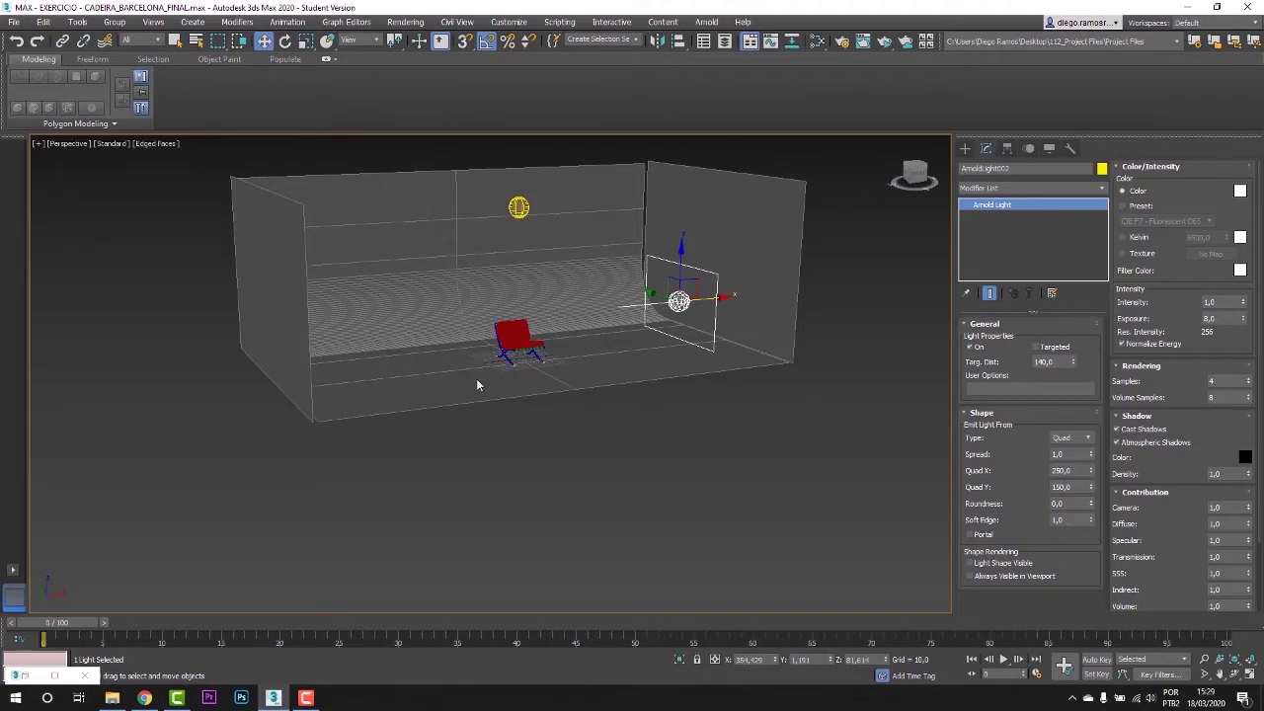
left_click(1038, 348)
middle_click_drag(526, 381, 546, 405, "alt")
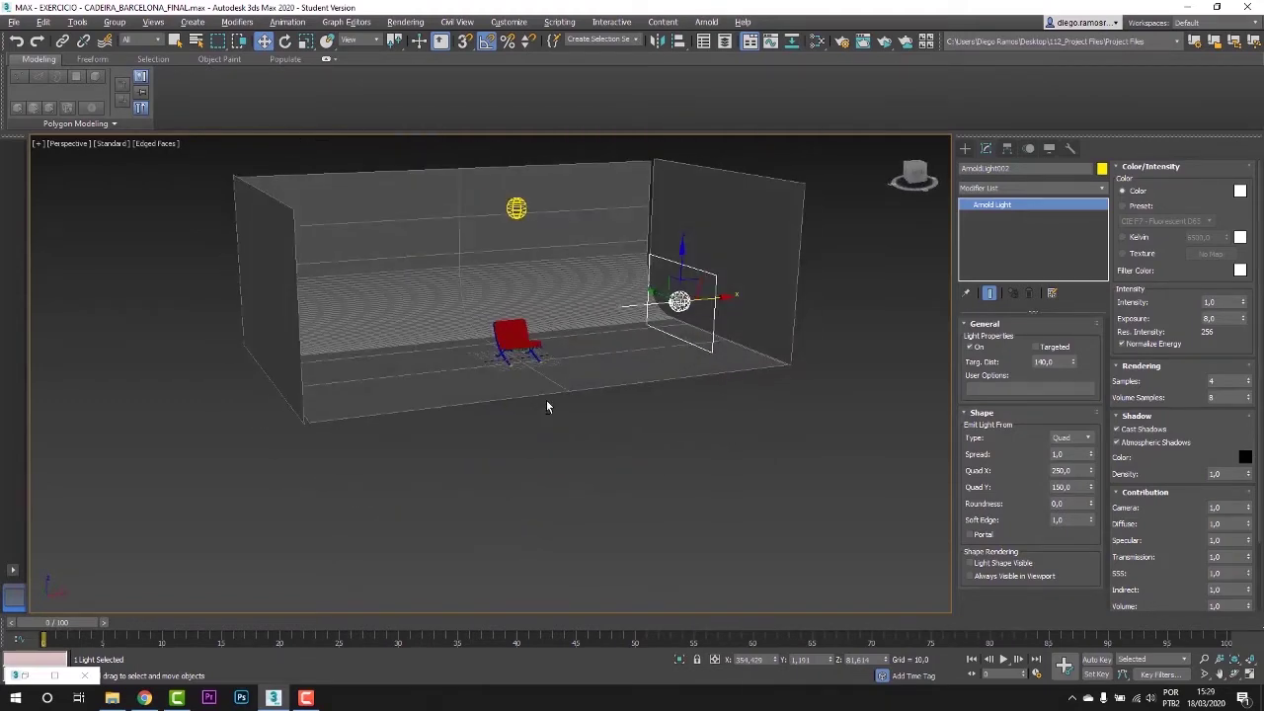
Mirror the right-hand side light along X as a clone, and place the clone beside the left-hand studio wall at about X -388
left_click(657, 41)
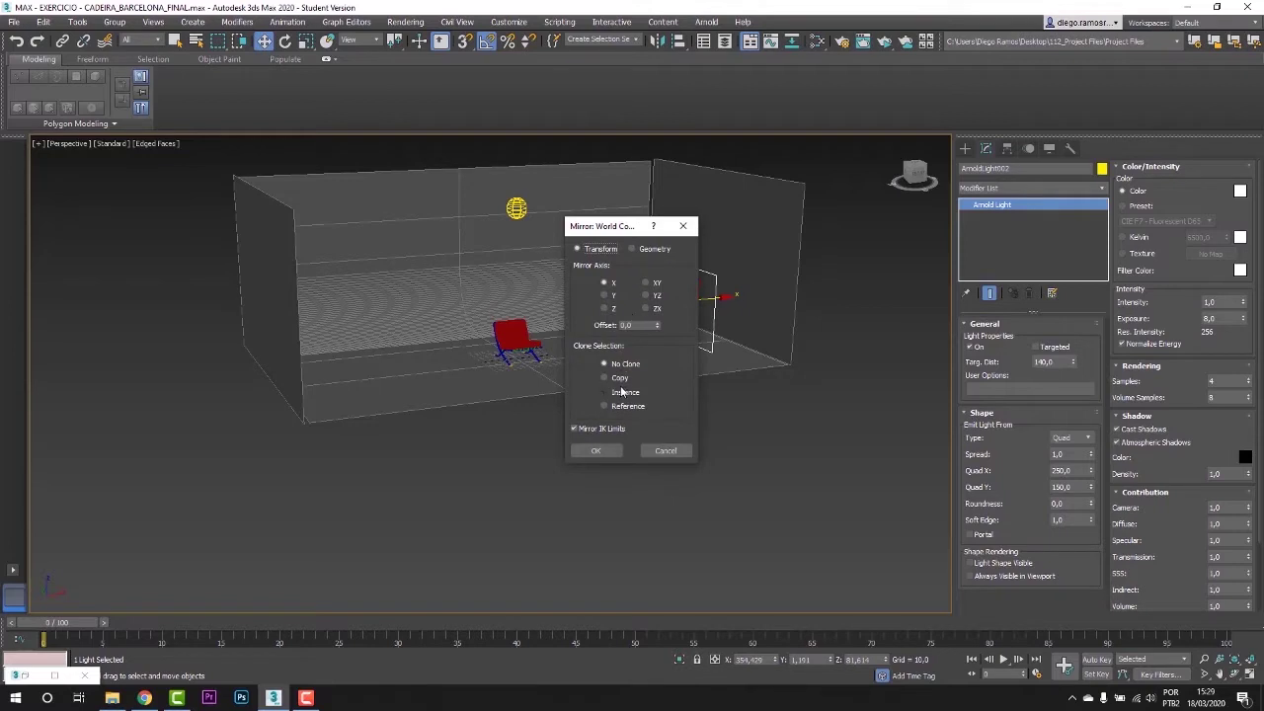
left_click(595, 450)
left_click_drag(705, 302, 346, 331)
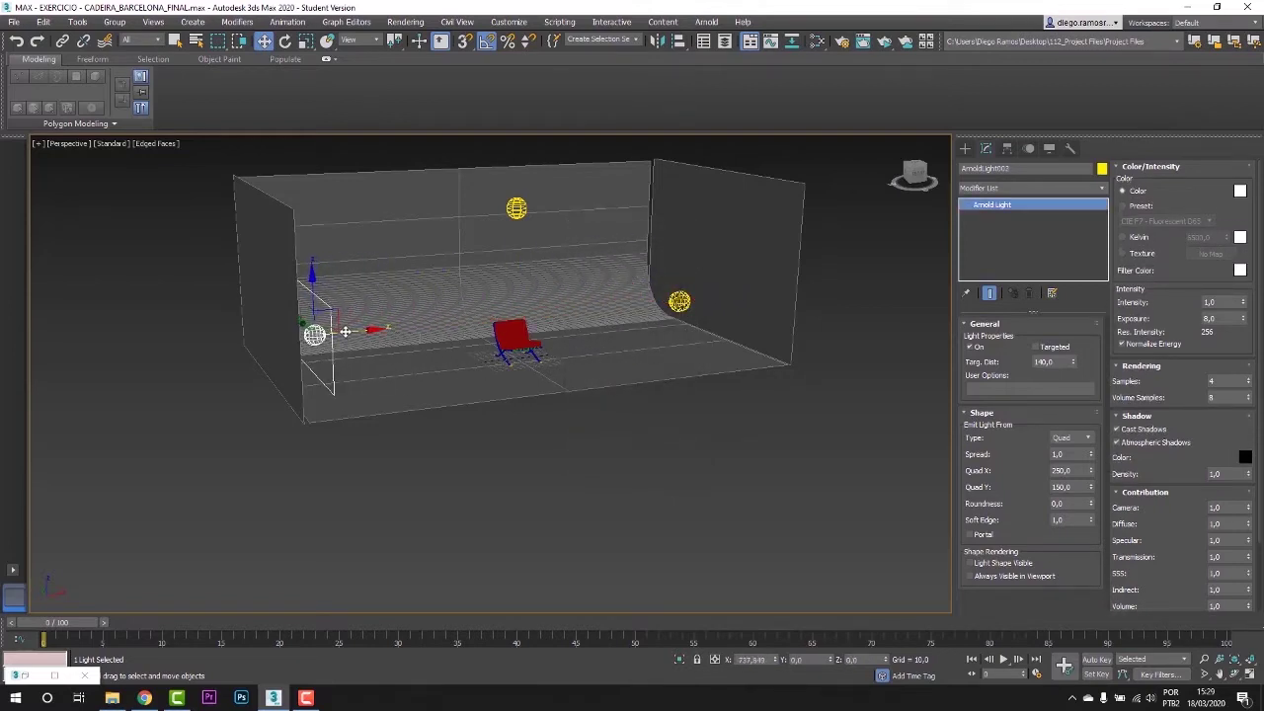
key("f")
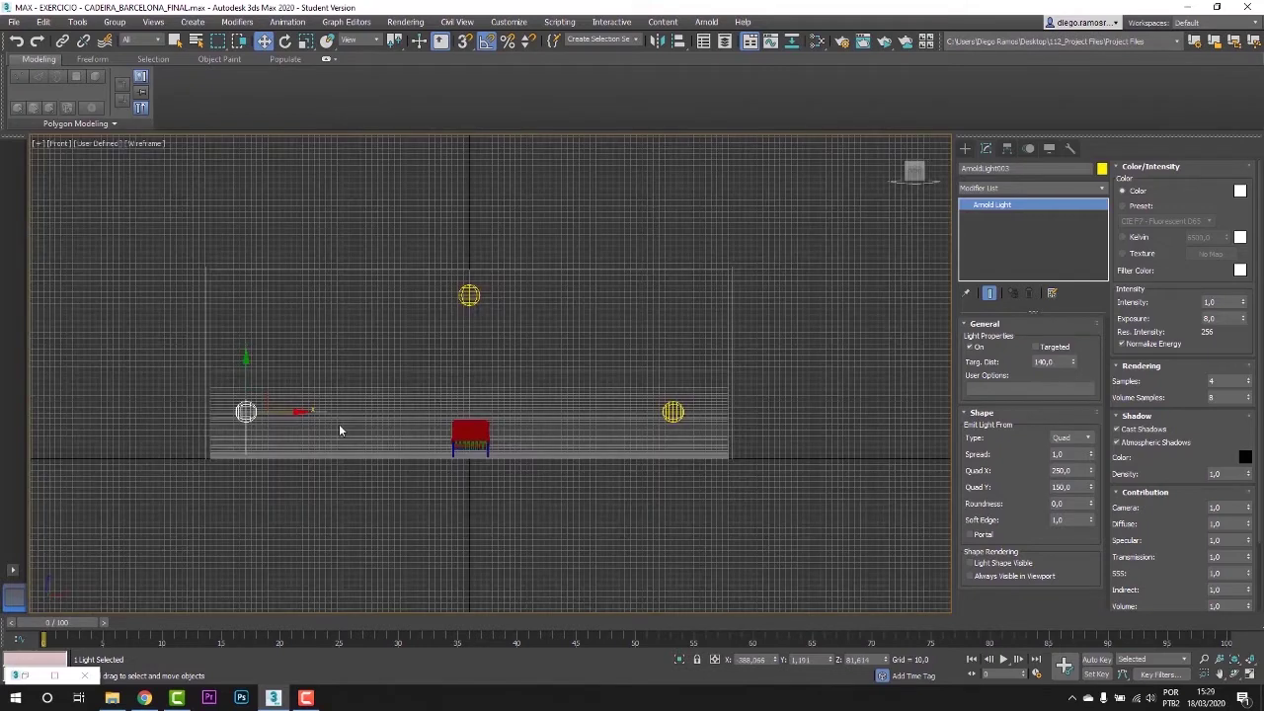
Shift the right-hand side light slightly inward along X, to about X 344
left_click(669, 411)
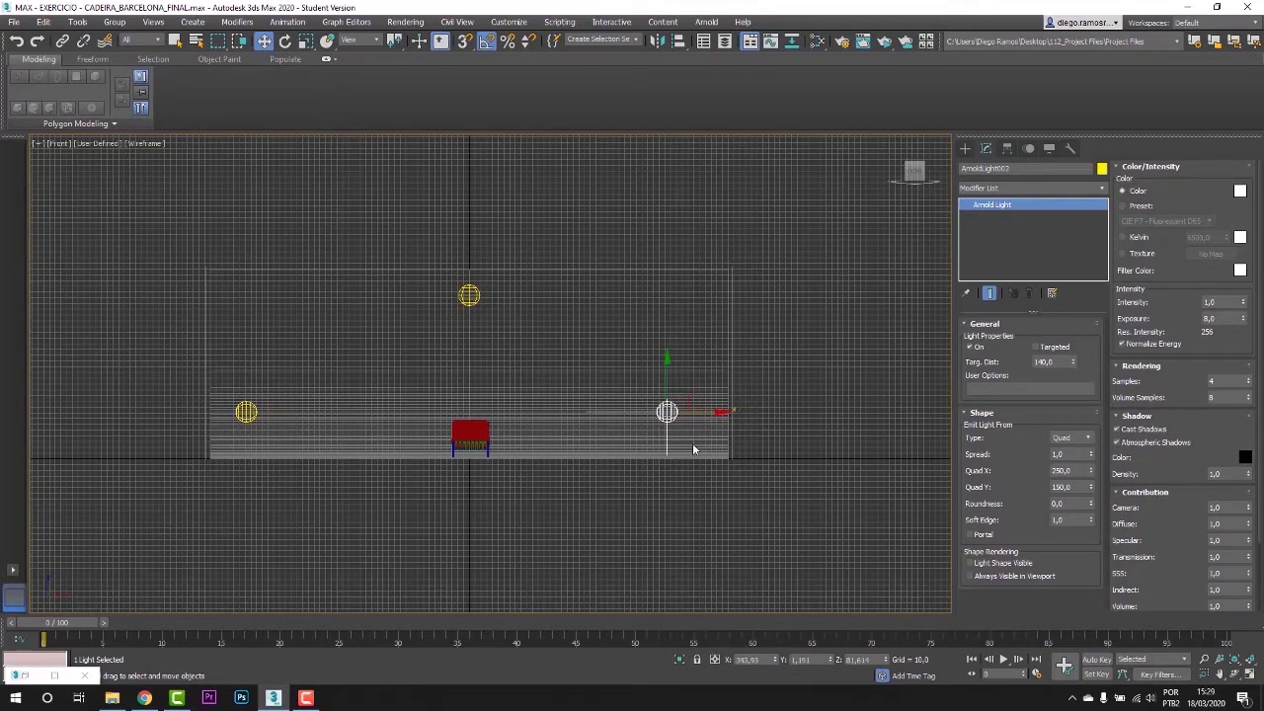
left_click(619, 501)
key("p")
middle_click_drag(619, 508, 528, 249, "alt")
Check the three lights in the perspective view and rename the overhead light luz_top
left_click(505, 190)
middle_click_drag(476, 302, 467, 355)
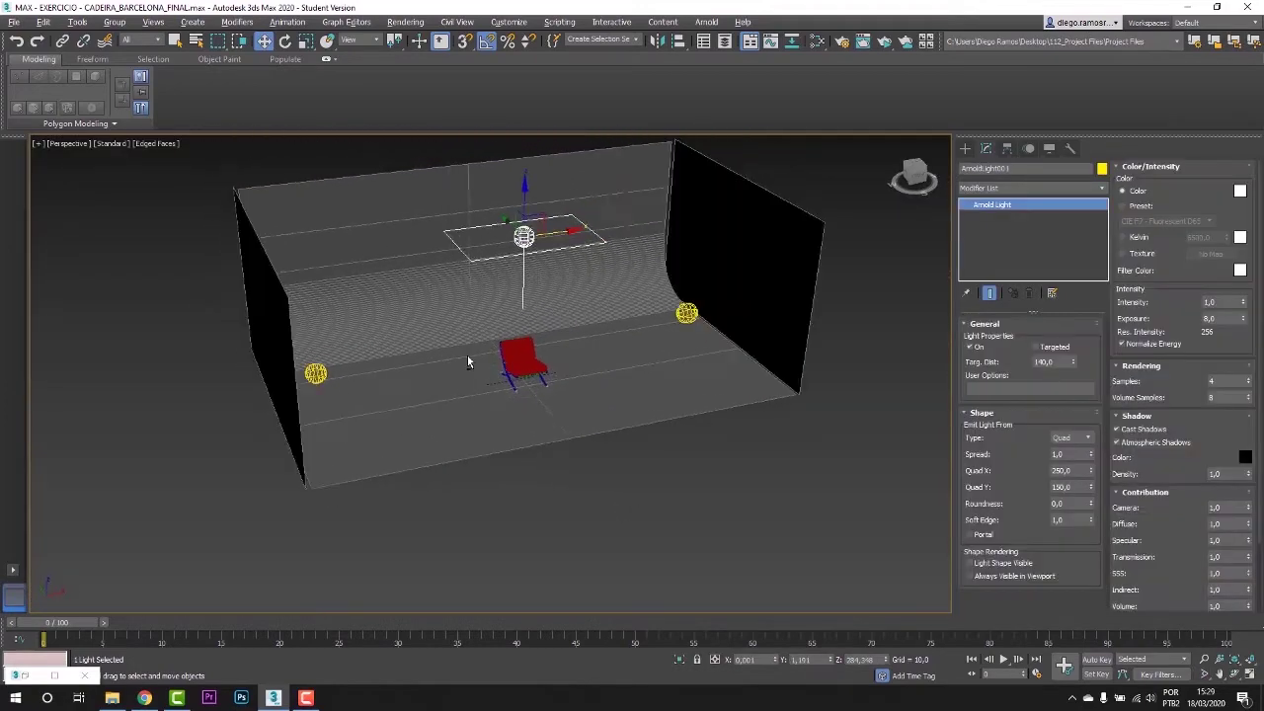
left_click(316, 371)
left_click(688, 314)
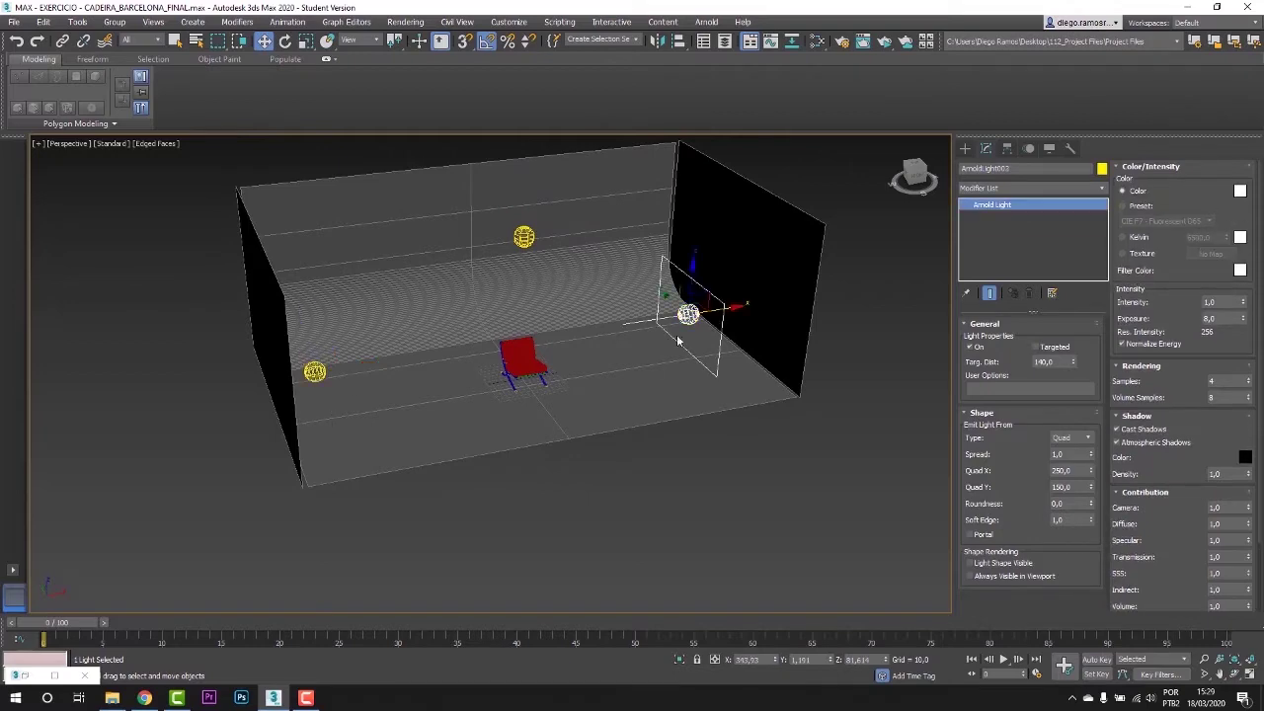
middle_click_drag(688, 314, 651, 351, "alt")
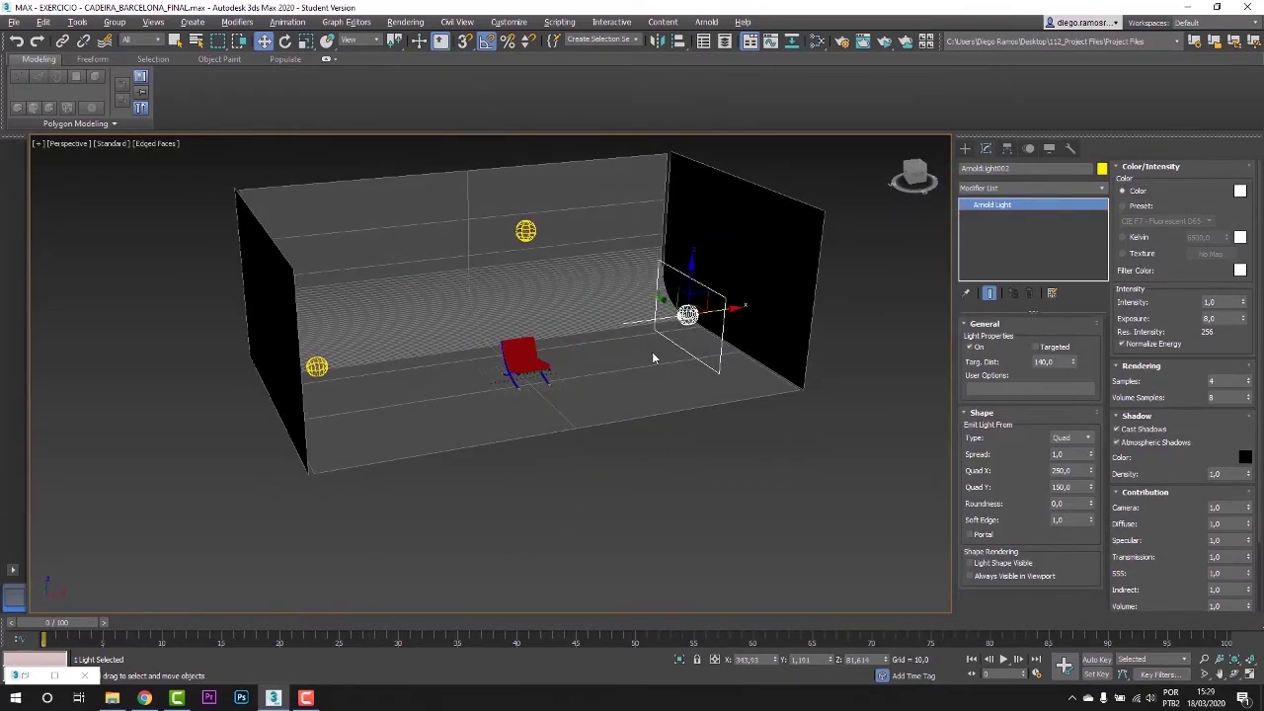
left_click(524, 229)
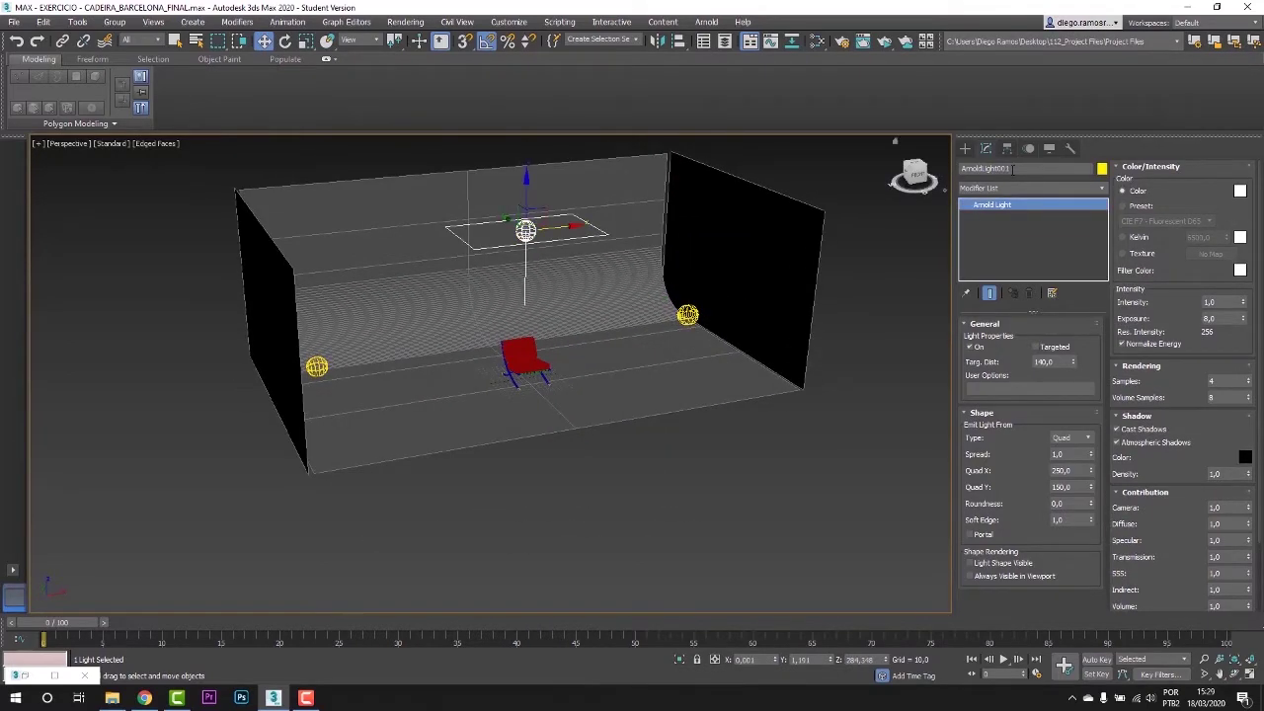
double_click(1017, 168)
type("Lu")
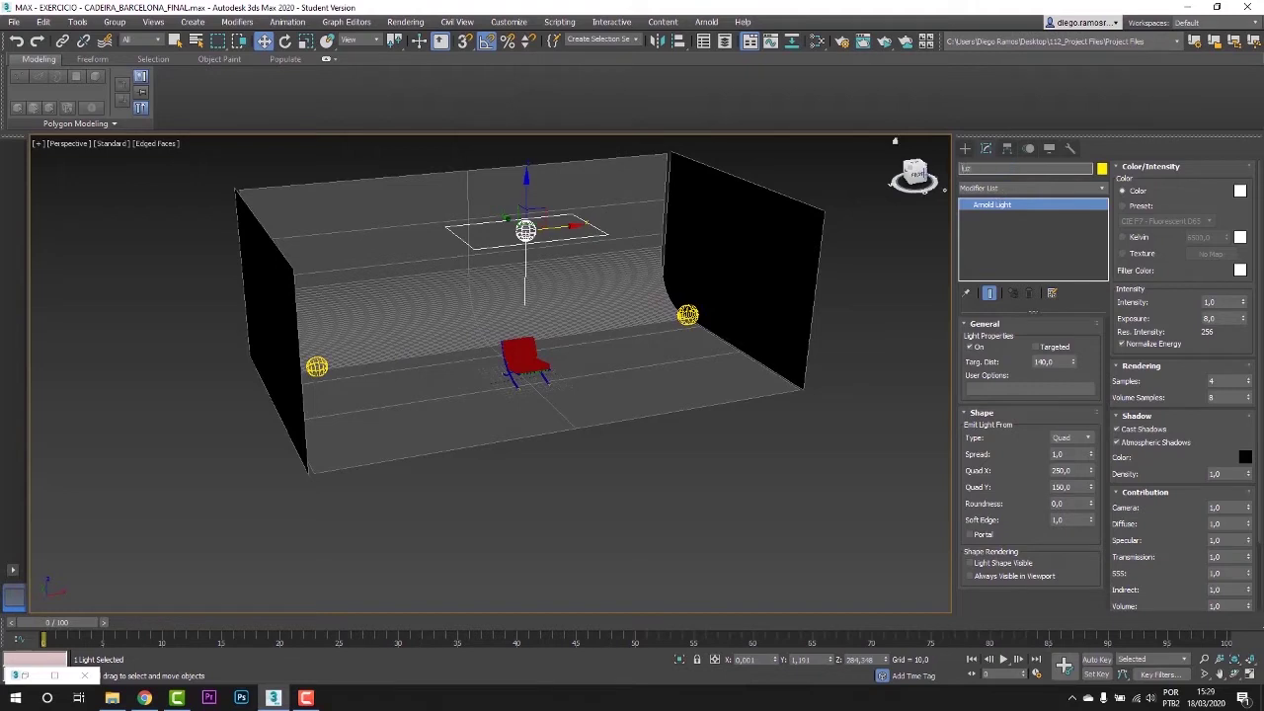
type("z_top")
key("Return")
Rename the light beside the right-hand studio wall luz_esc
left_click(687, 314)
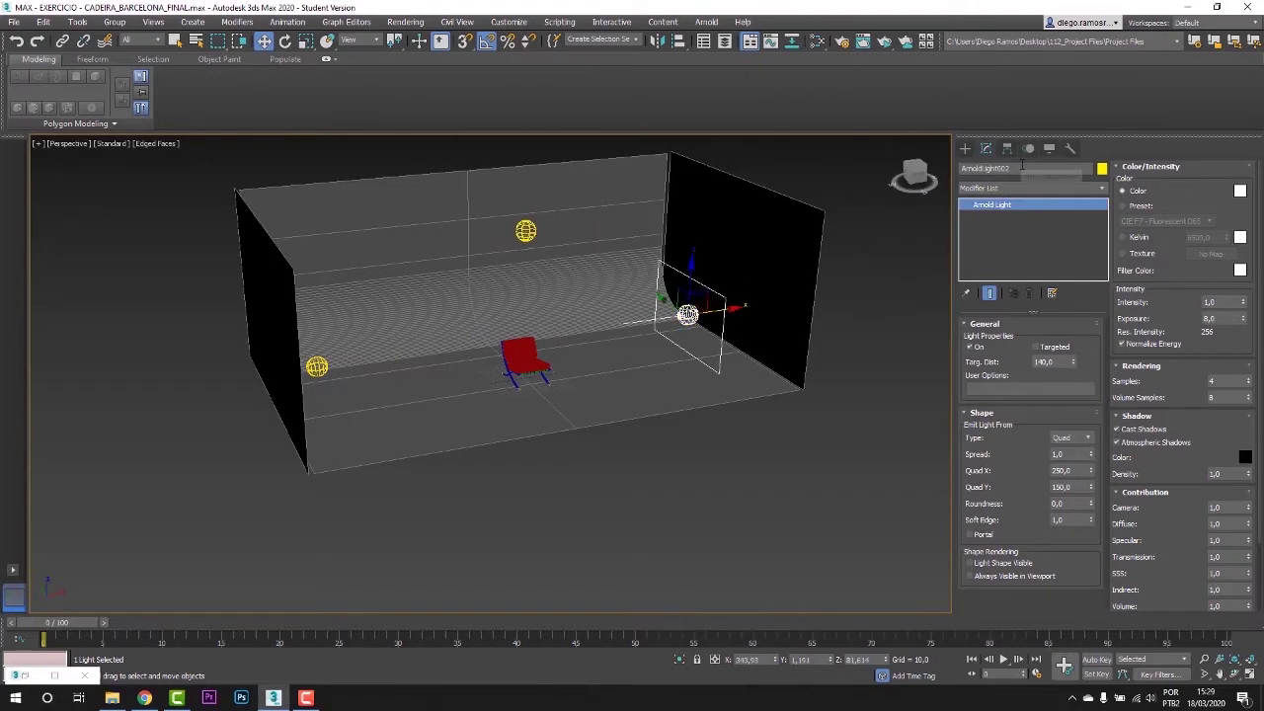
type("luz")
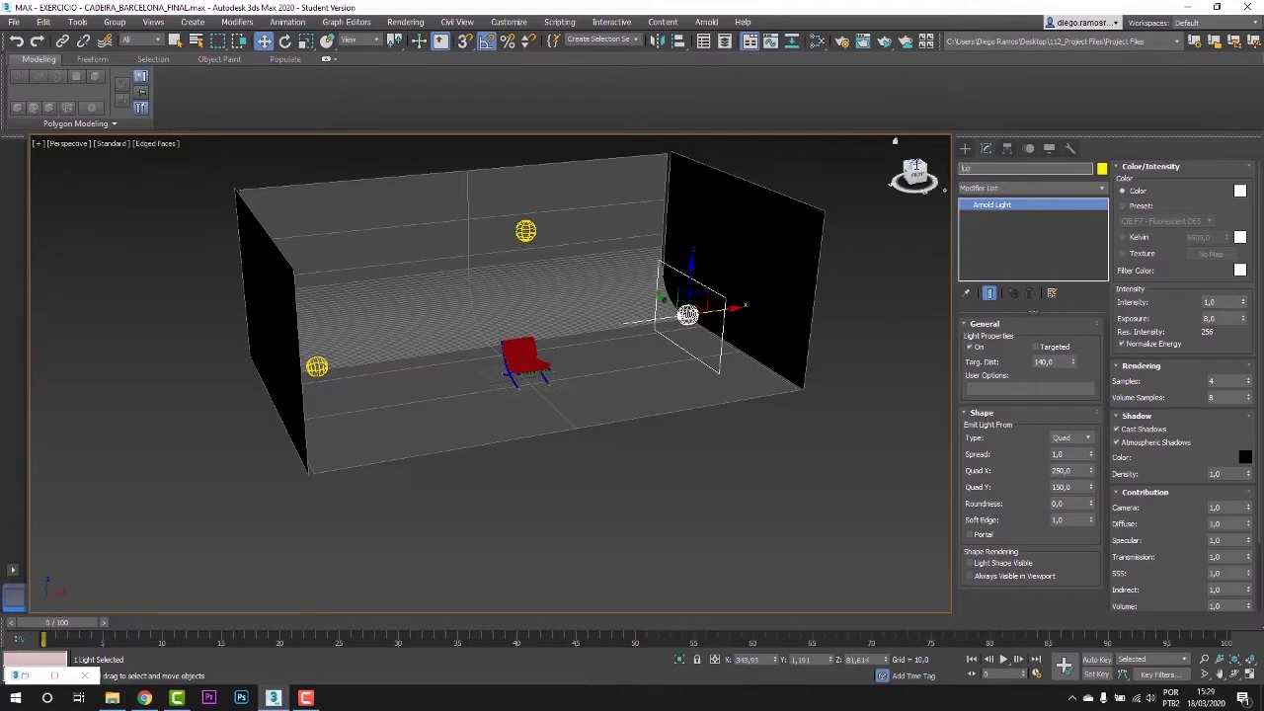
type("_esc")
key("Return")
Rename the light beside the left-hand studio wall luz_dir and clear the selection
left_click(316, 367)
left_click(1027, 168)
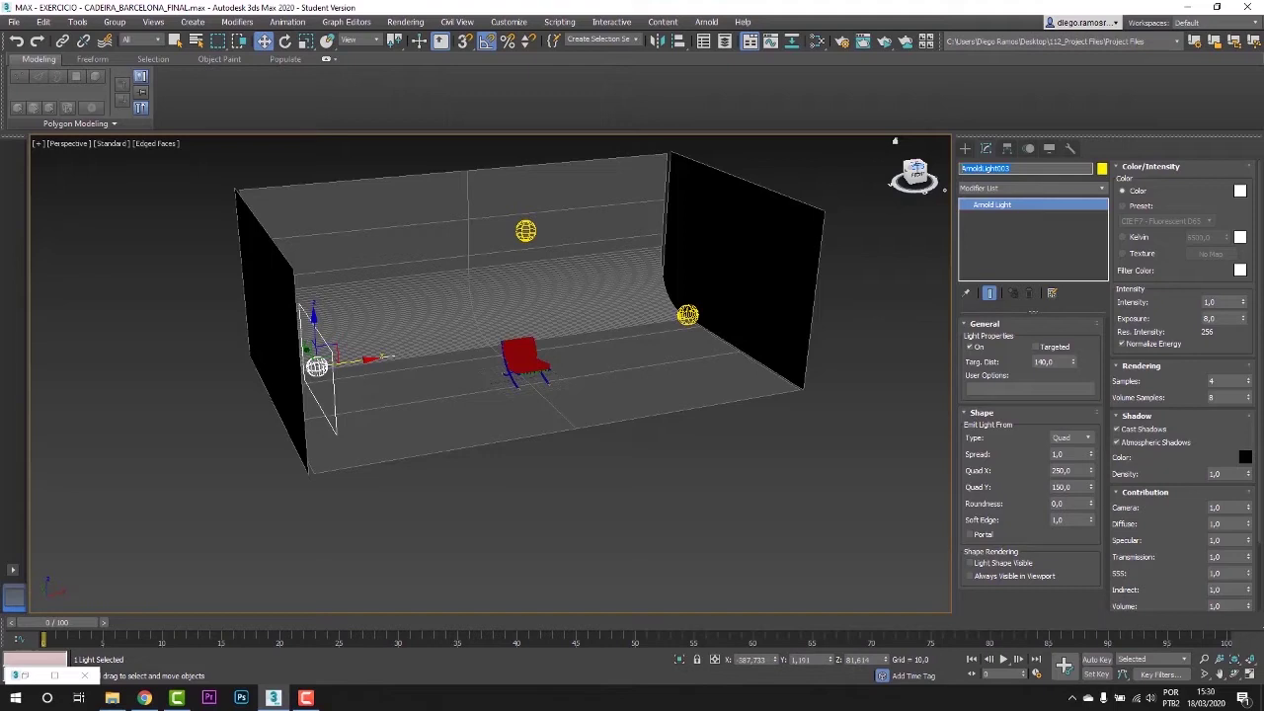
key("BackSpace")
type("luz_dir")
key("Return")
middle_click_drag(422, 393, 437, 443, "alt")
left_click(465, 474)
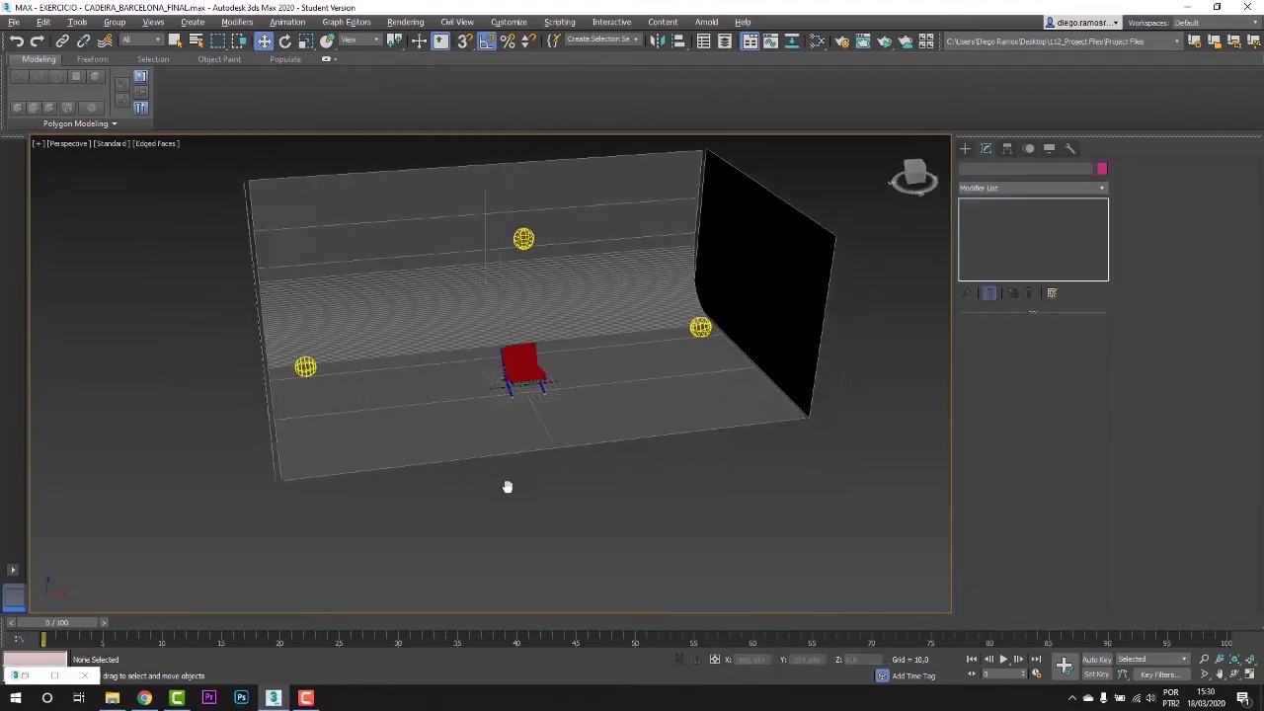
Create a physical camera from a close, front-facing view of the chair and name it cam_01
middle_click_drag(506, 485, 493, 452, "alt")
scroll(469, 451, "up", 4)
scroll(469, 451, "up", 3)
scroll(469, 451, "up", 3)
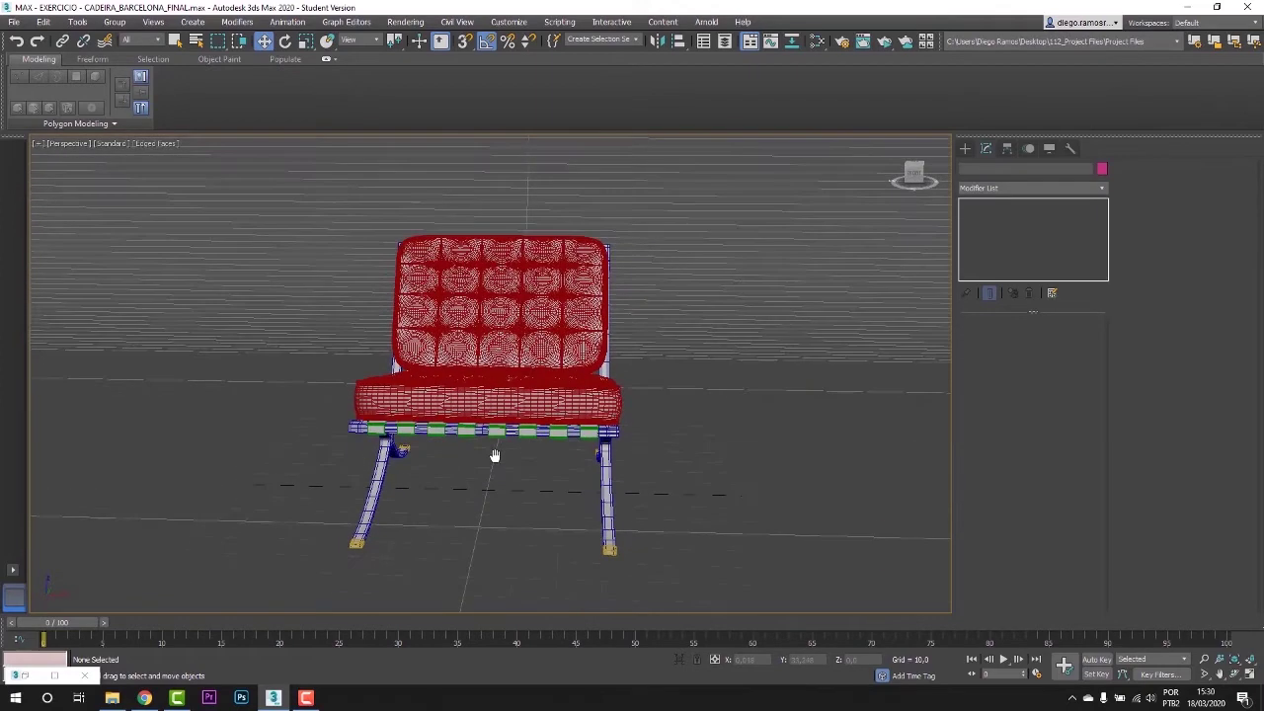
key("ctrl+c")
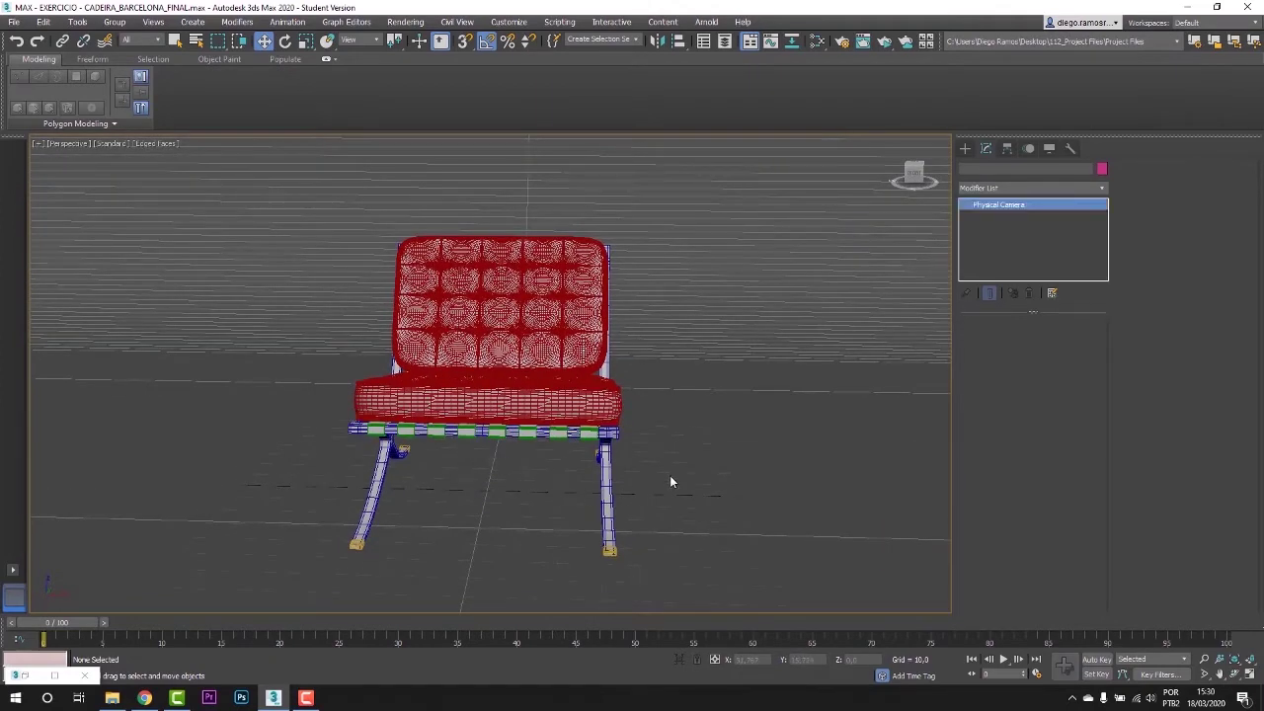
double_click(988, 169)
type("cam_")
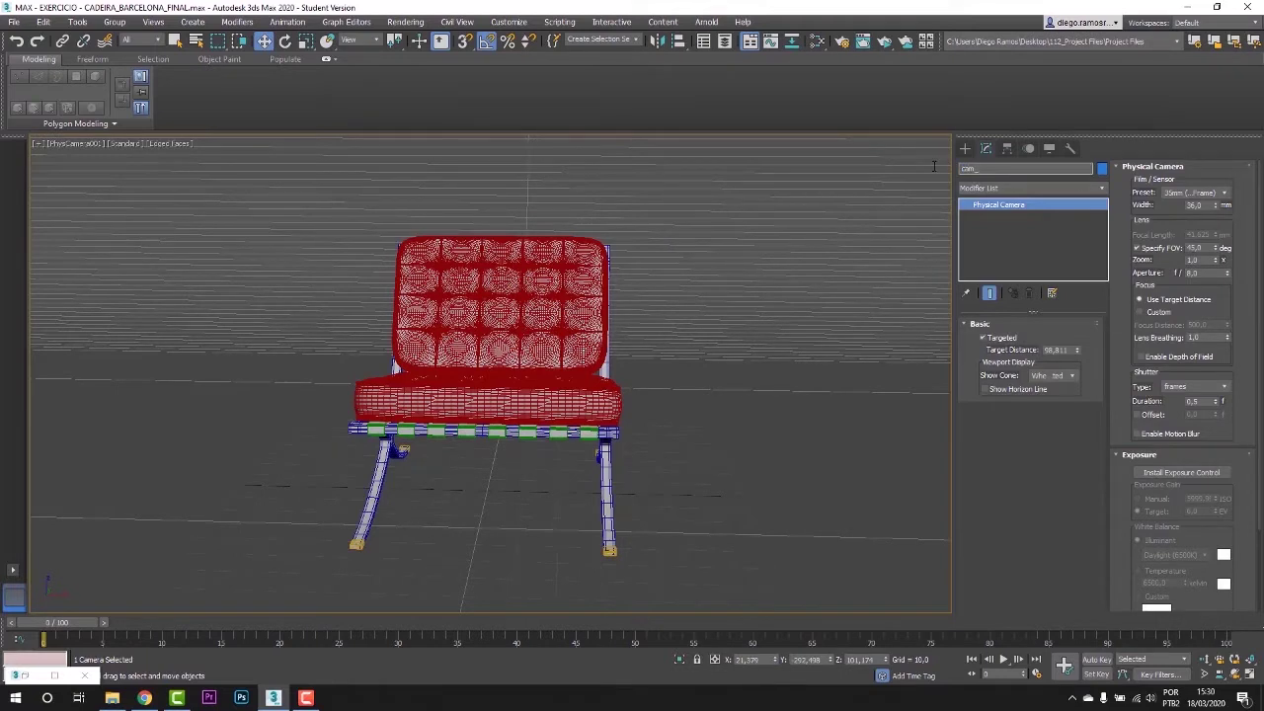
key("Return")
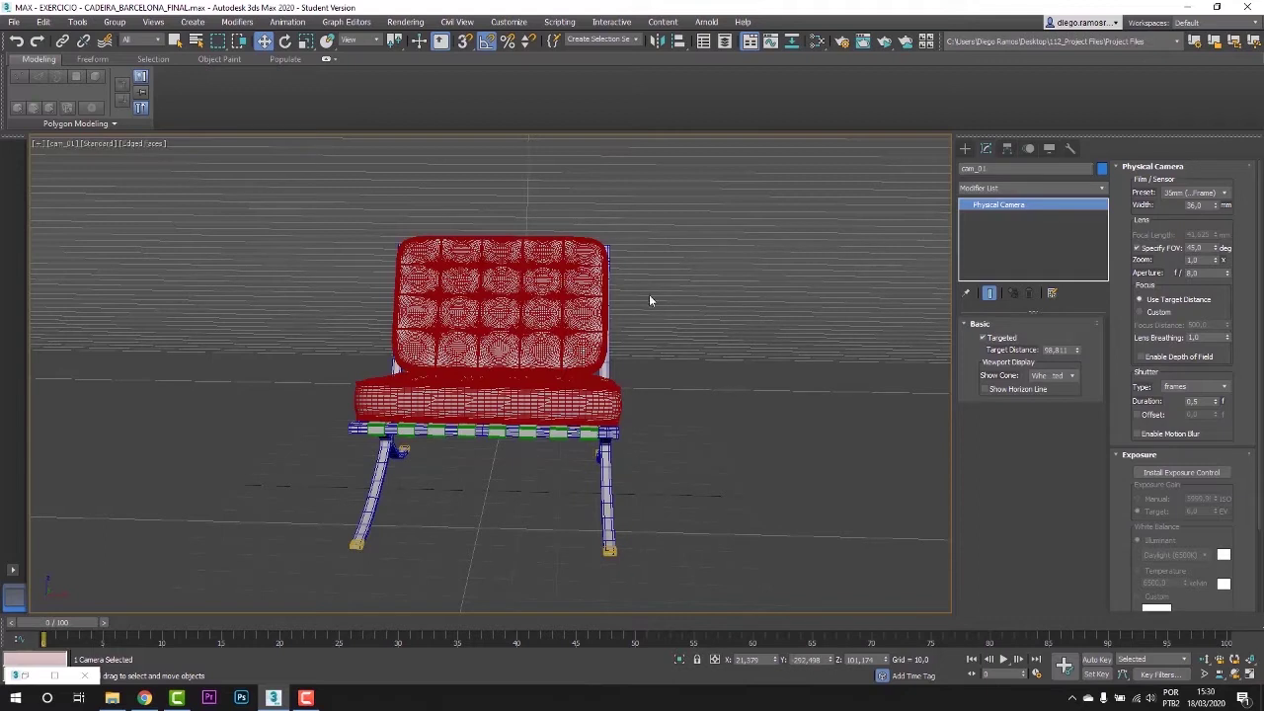
Select all the chair's parts and rotate them together about the vertical axis into a three-quarter pose
left_click(675, 405)
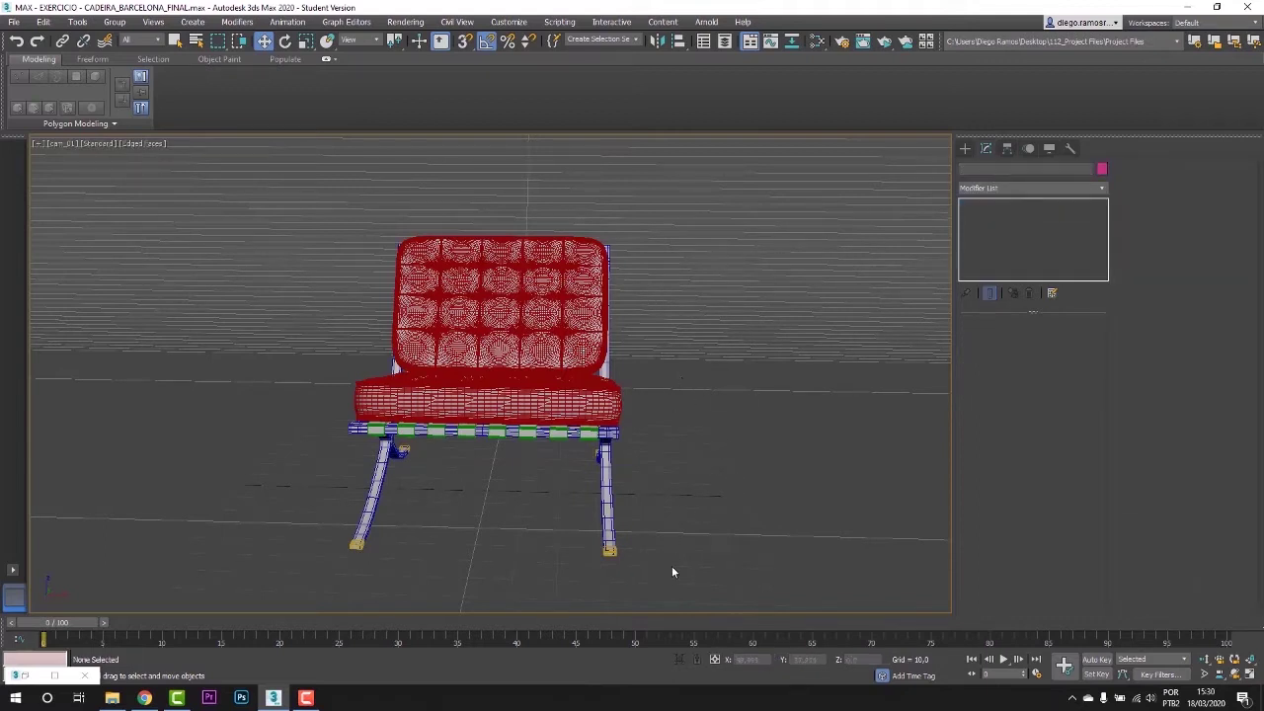
left_click_drag(673, 573, 262, 215)
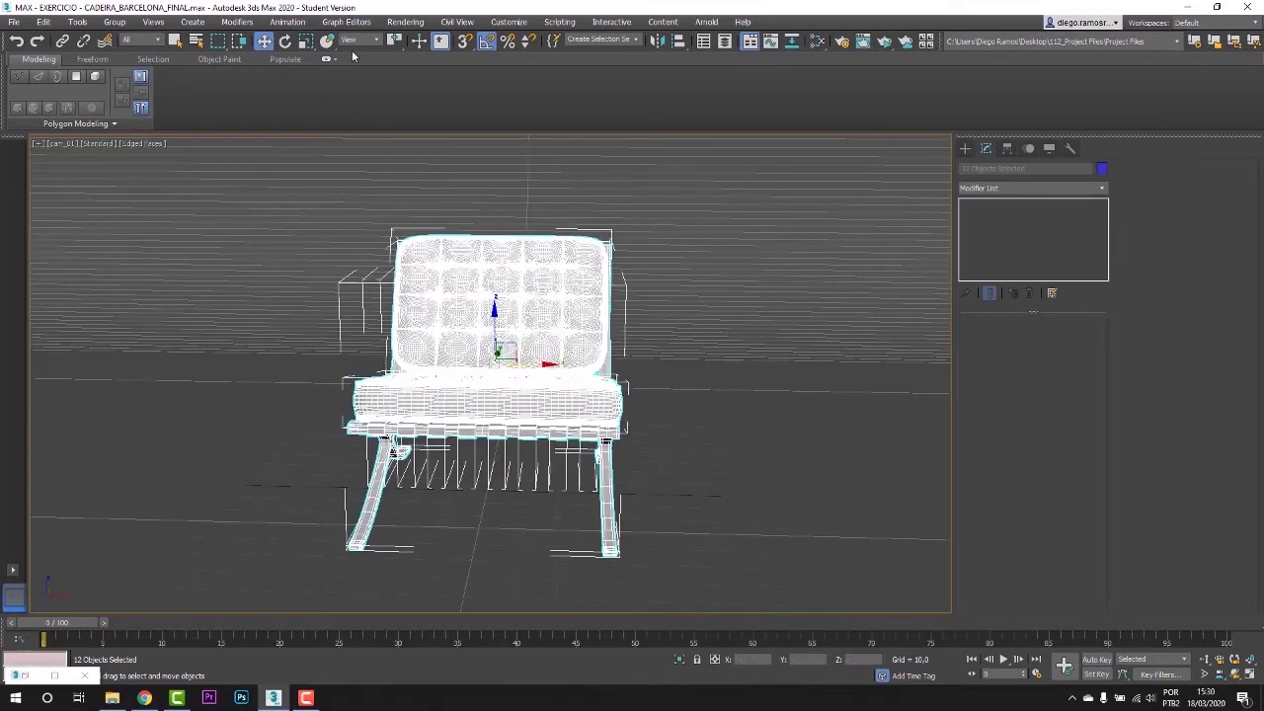
left_click(285, 41)
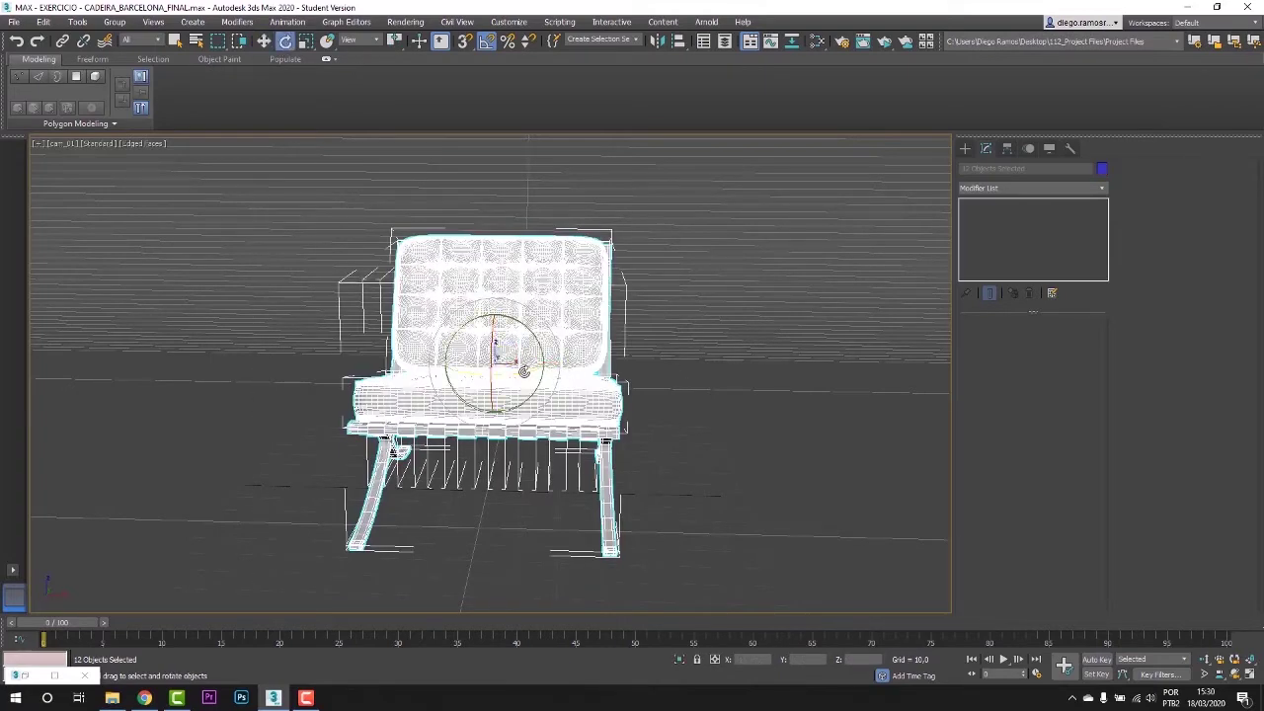
left_click_drag(525, 371, 556, 370)
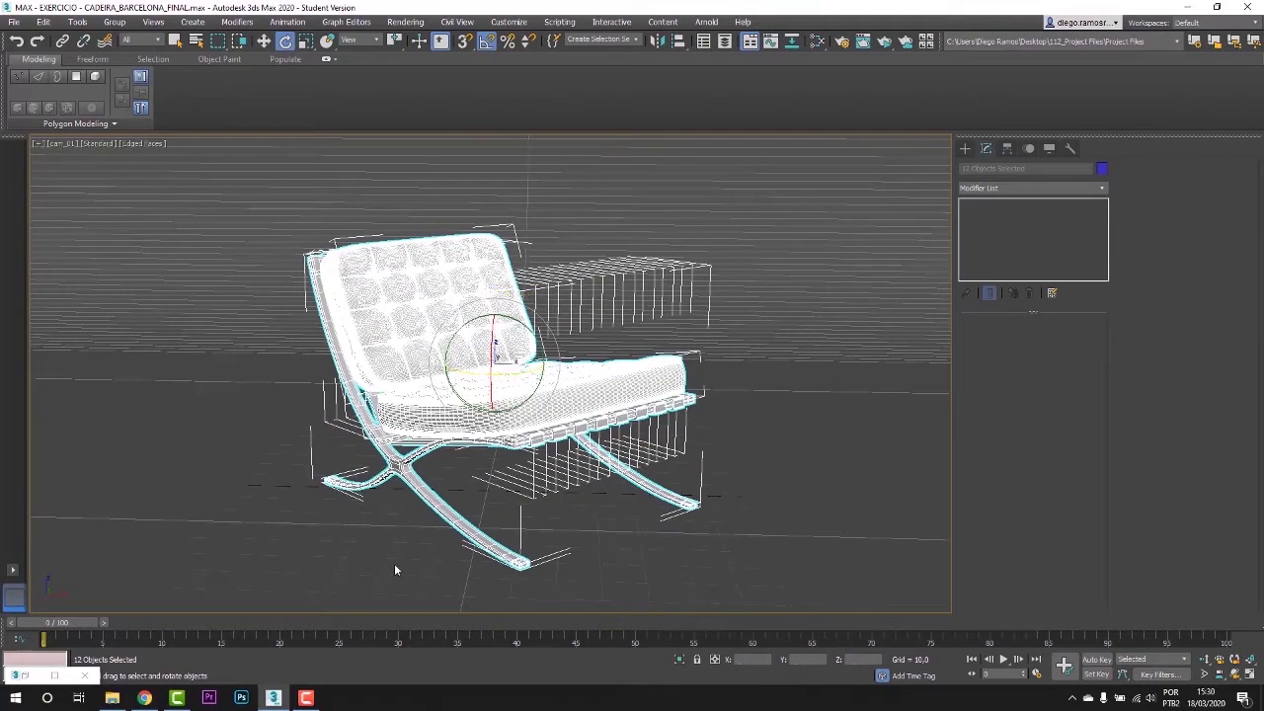
Open reference photo 05 from the 0 - REFERENCIAS folder and compare its chair angle with the rotated model
left_click(111, 698)
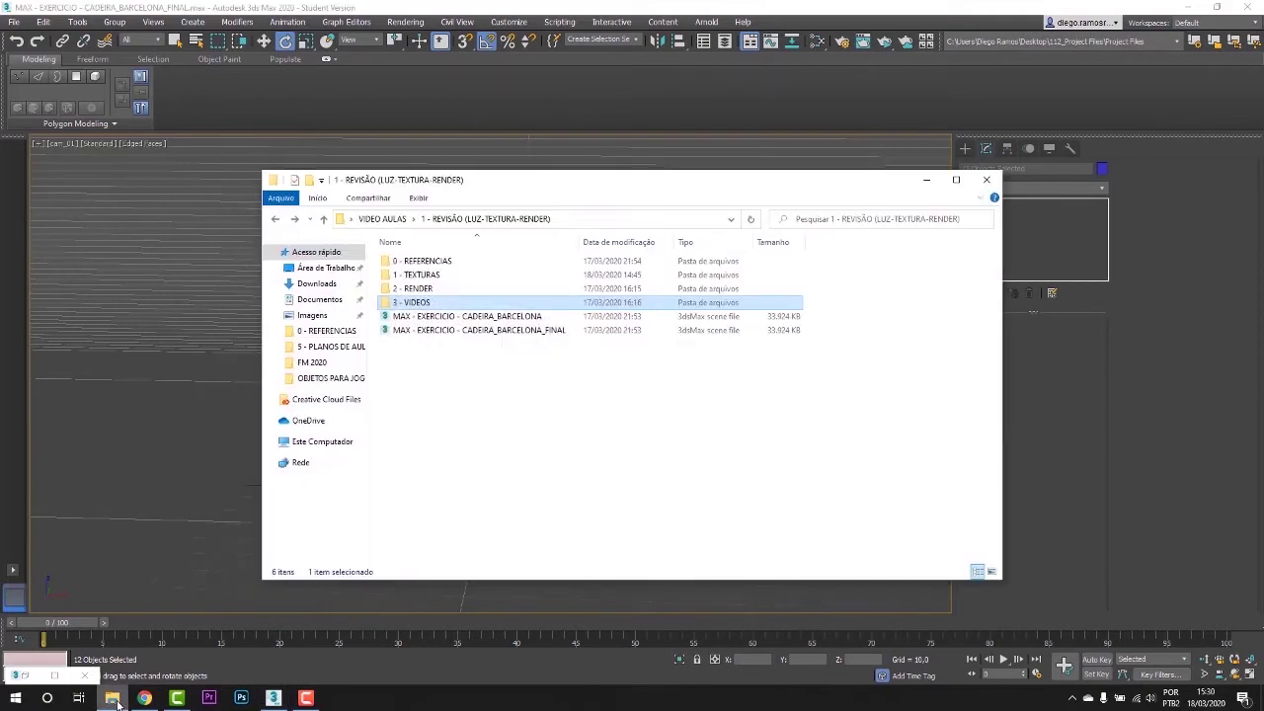
double_click(428, 262)
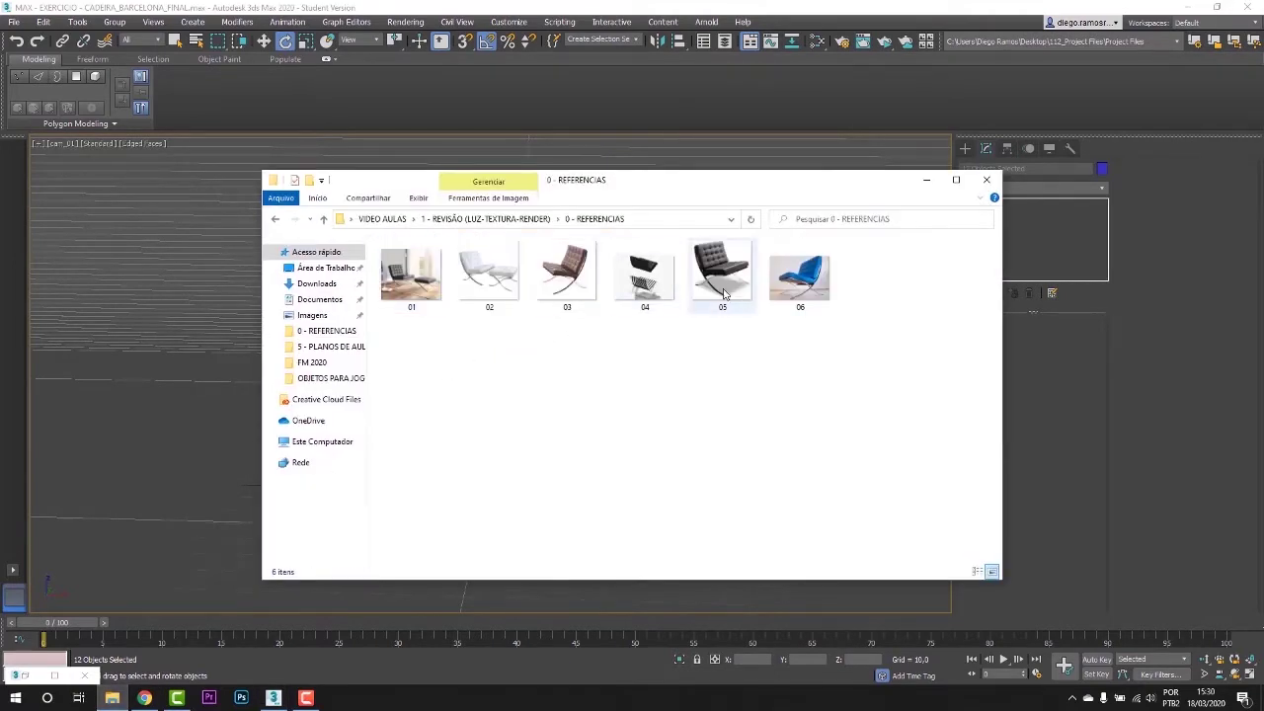
double_click(725, 286)
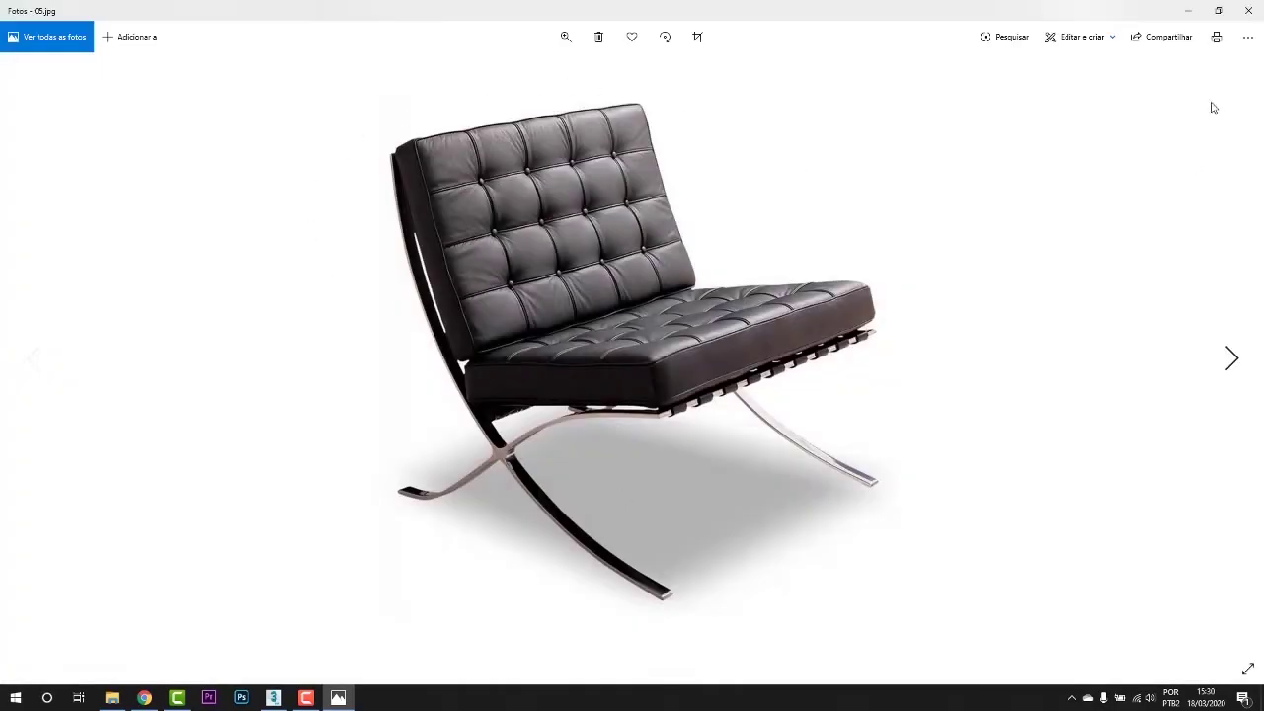
left_click(1218, 10)
left_click(924, 181)
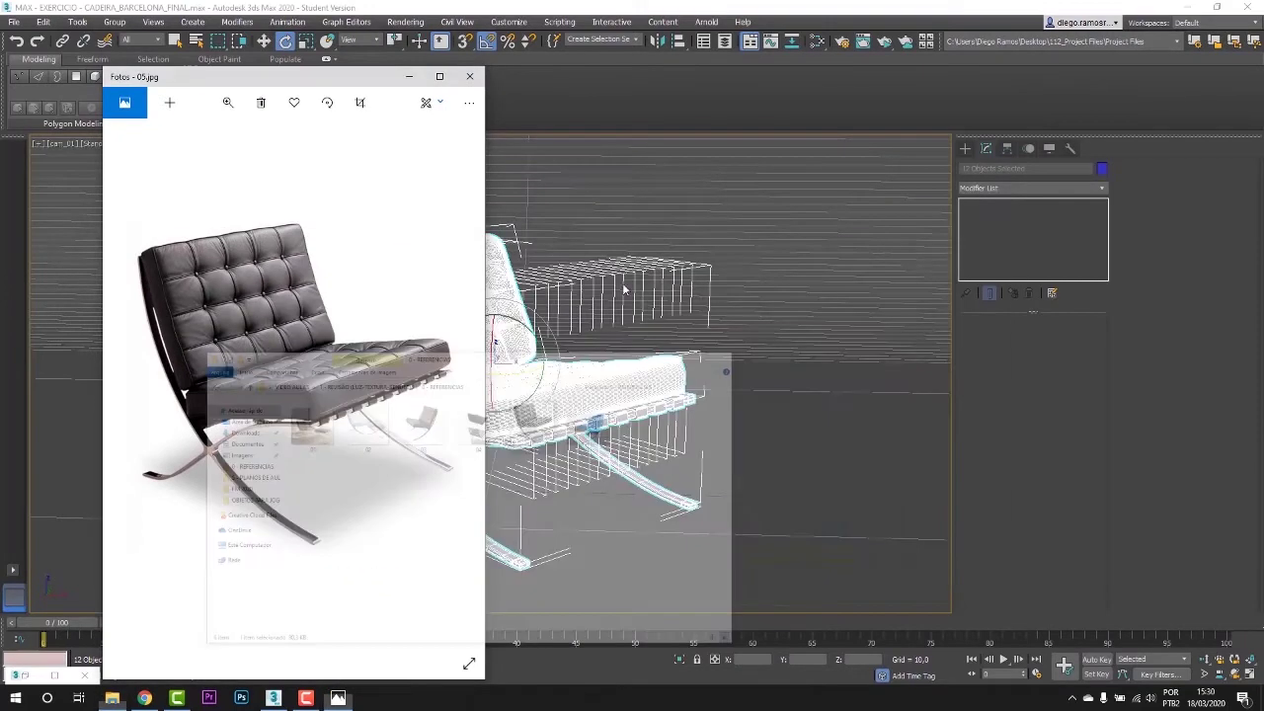
left_click_drag(307, 79, 932, 79)
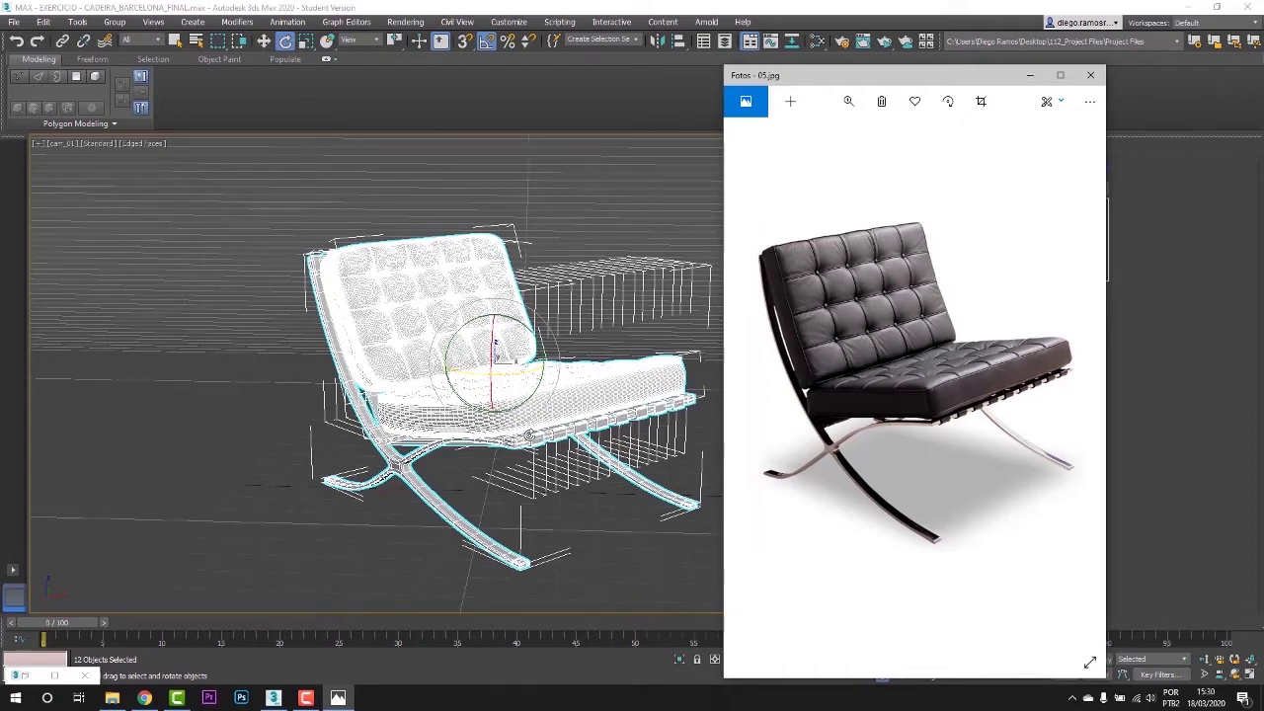
left_click(1090, 75)
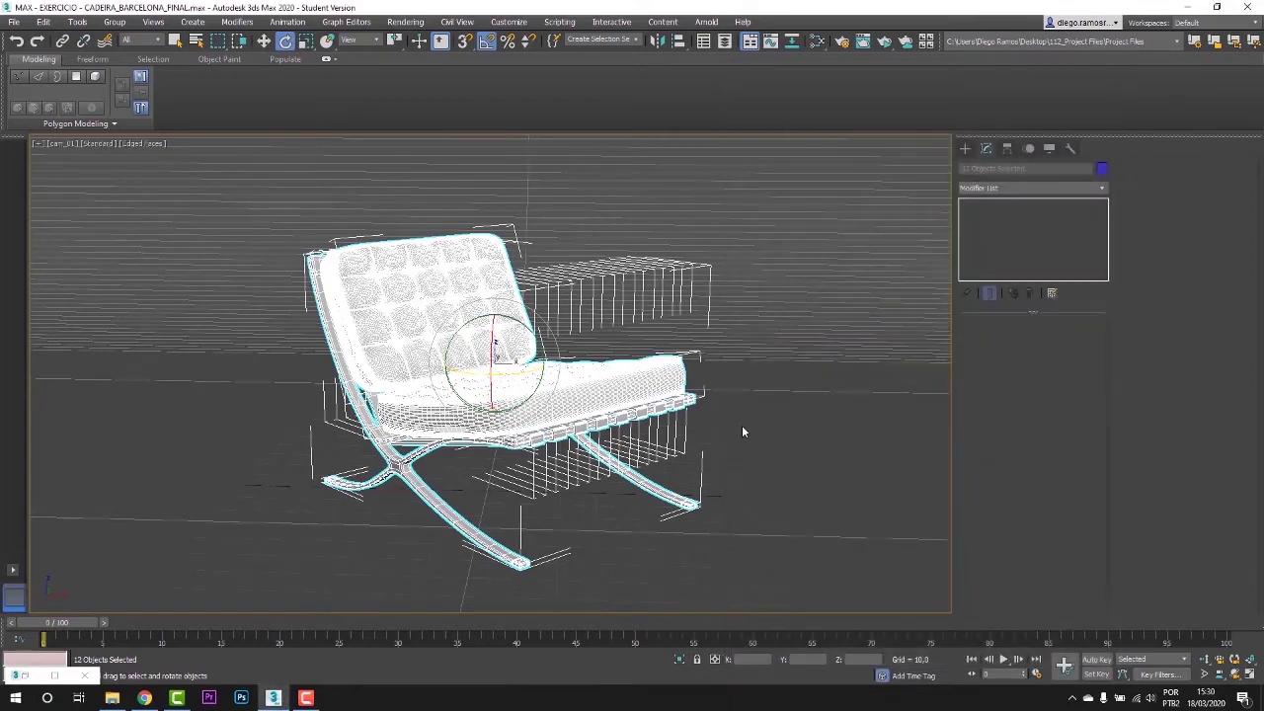
Show safe frames in the cam_01 view and adjust the camera so the chair sits larger and centred in the frame
left_click(742, 431)
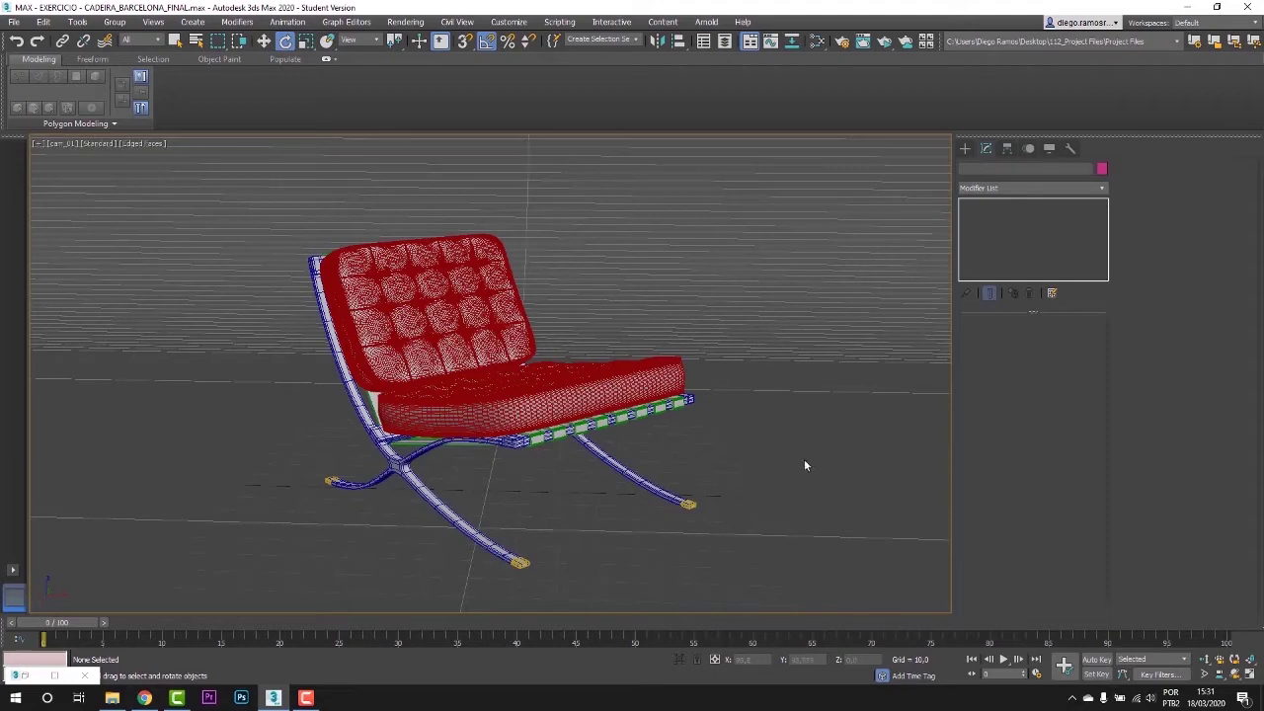
key("shift+f")
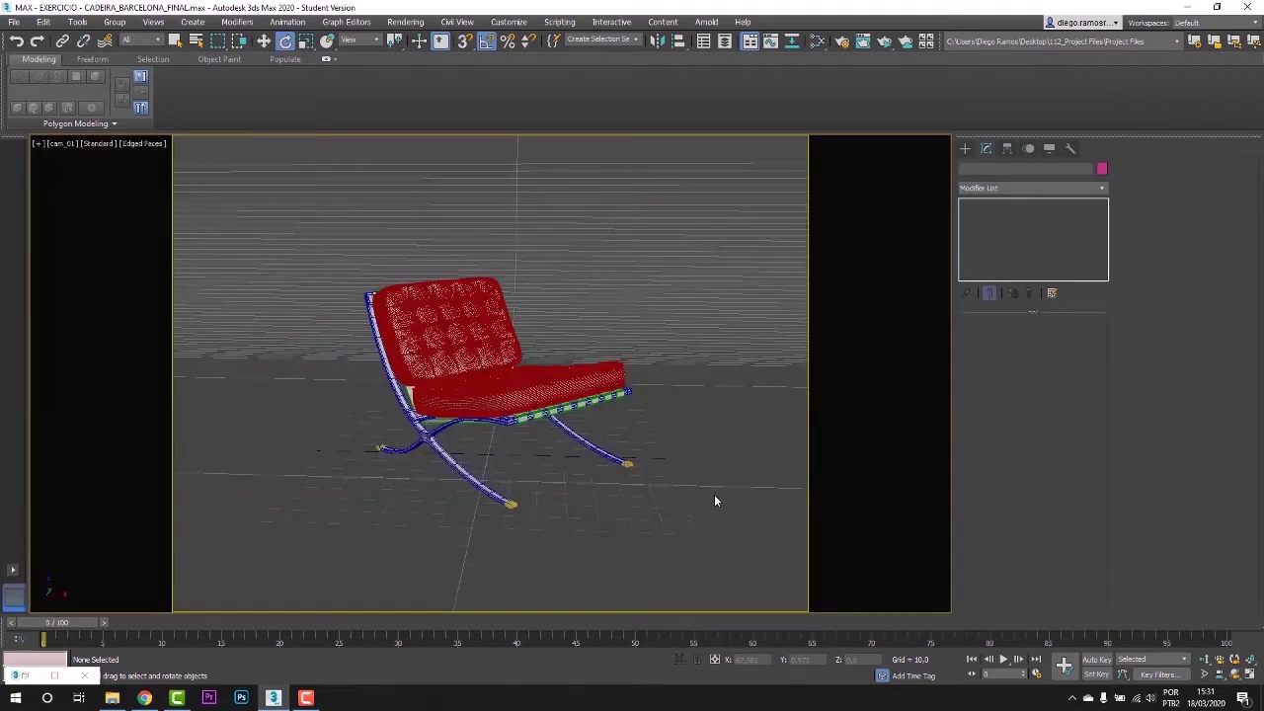
middle_click_drag(569, 490, 589, 489)
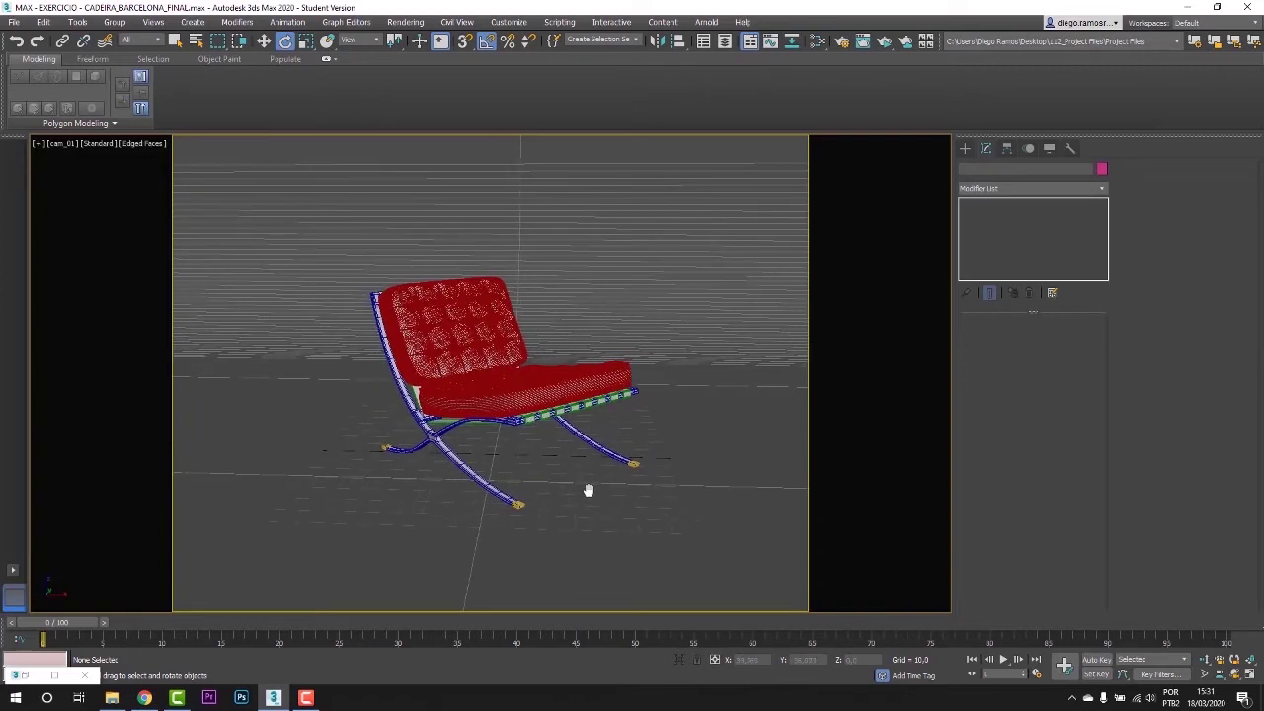
left_click(1234, 673)
mouse_move(555, 466)
left_mouse_down()
mouse_move(532, 440)
mouse_move(527, 504)
mouse_move(556, 446)
left_mouse_up()
left_click(1204, 674)
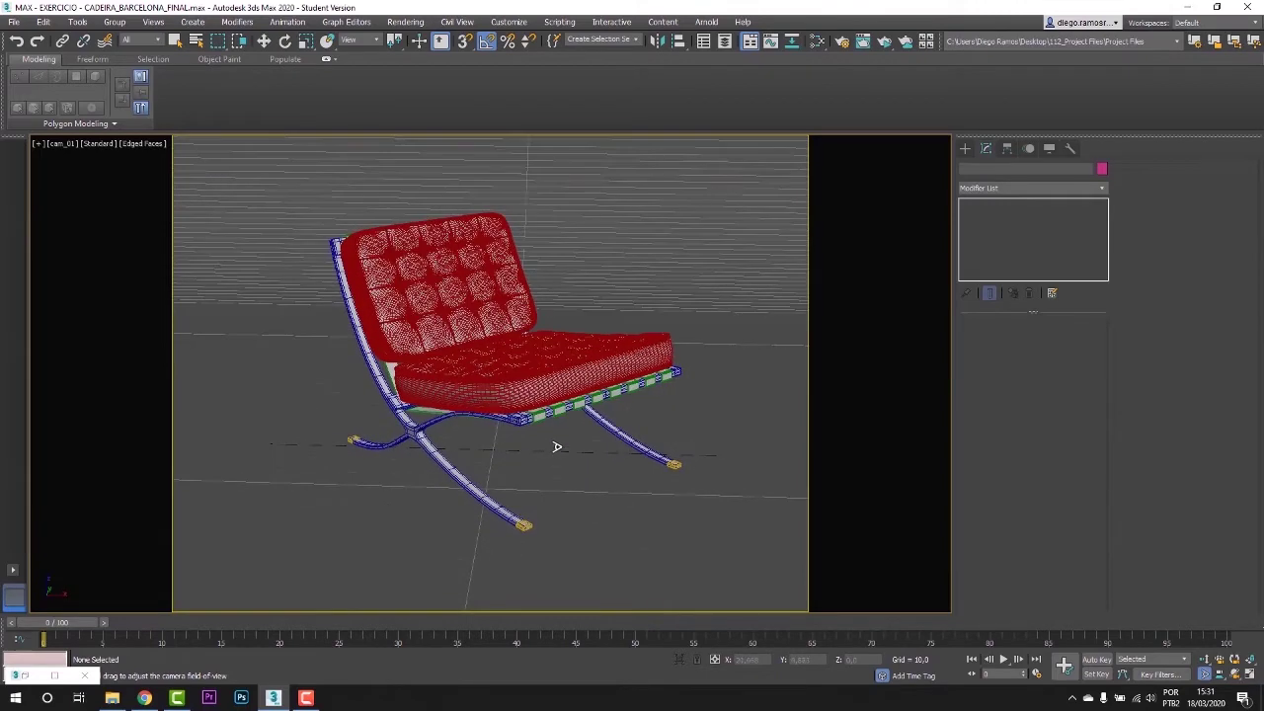
key("e")
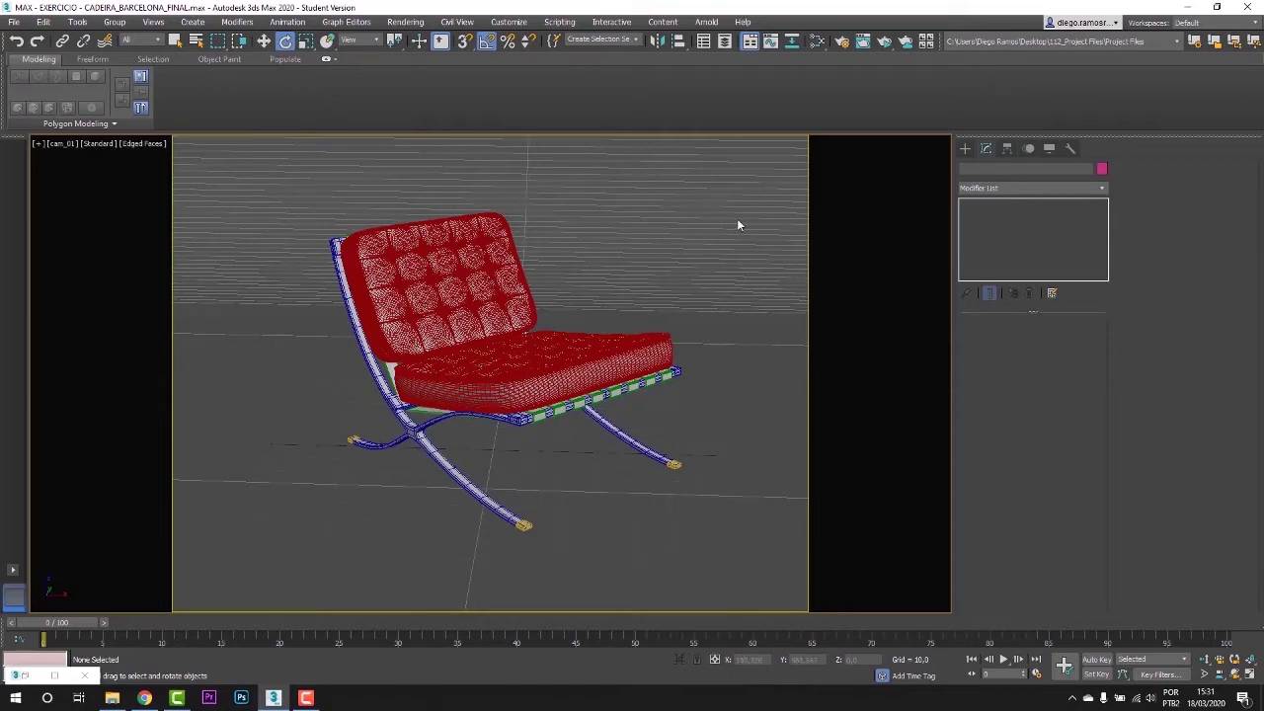
Return to the perspective view with safe frames off, showing the whole studio set with its lights and camera
key("p")
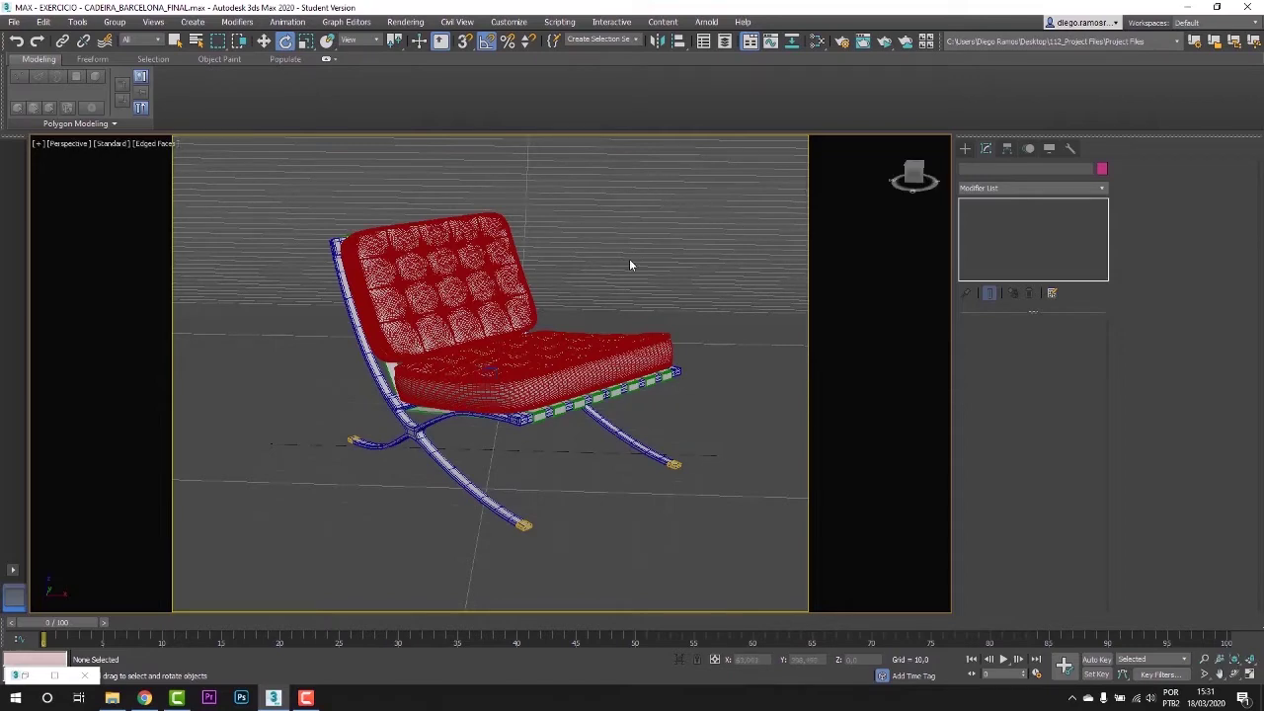
key("shift+f")
scroll(628, 259, "down", 10)
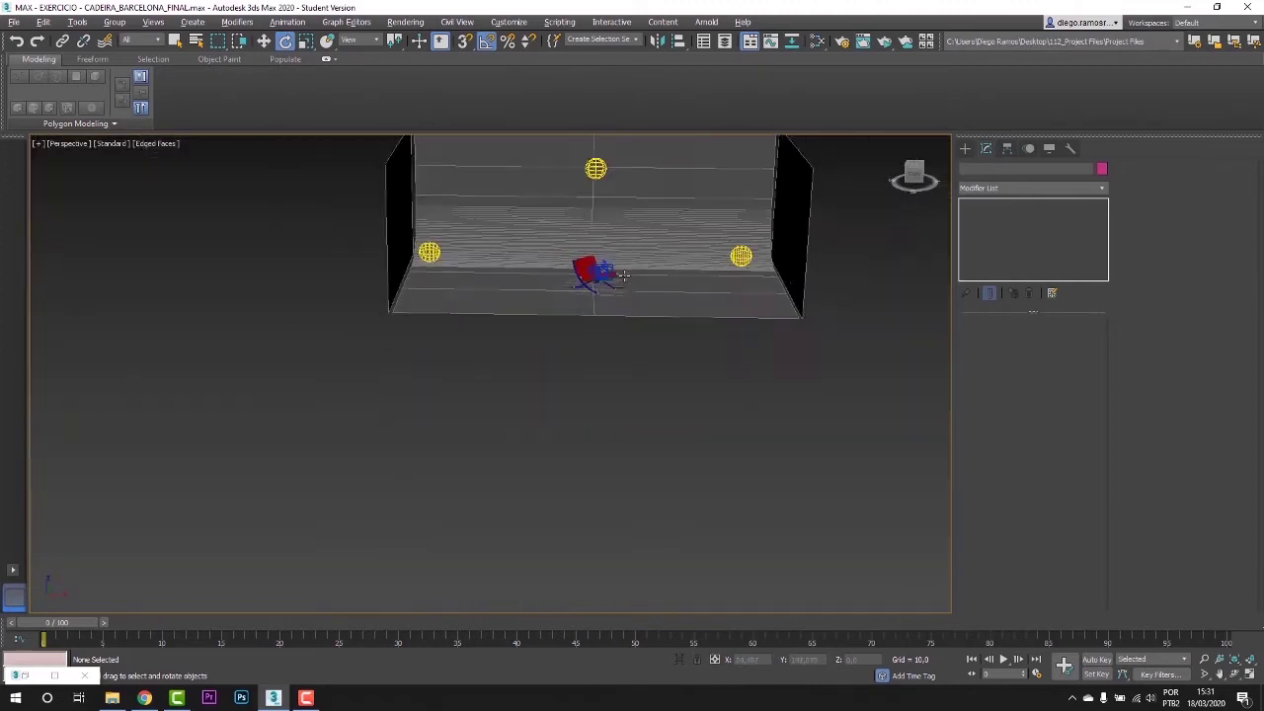
middle_click_drag(628, 259, 664, 271, "alt")
middle_click_drag(664, 271, 644, 433)
middle_click_drag(644, 433, 614, 404, "alt")
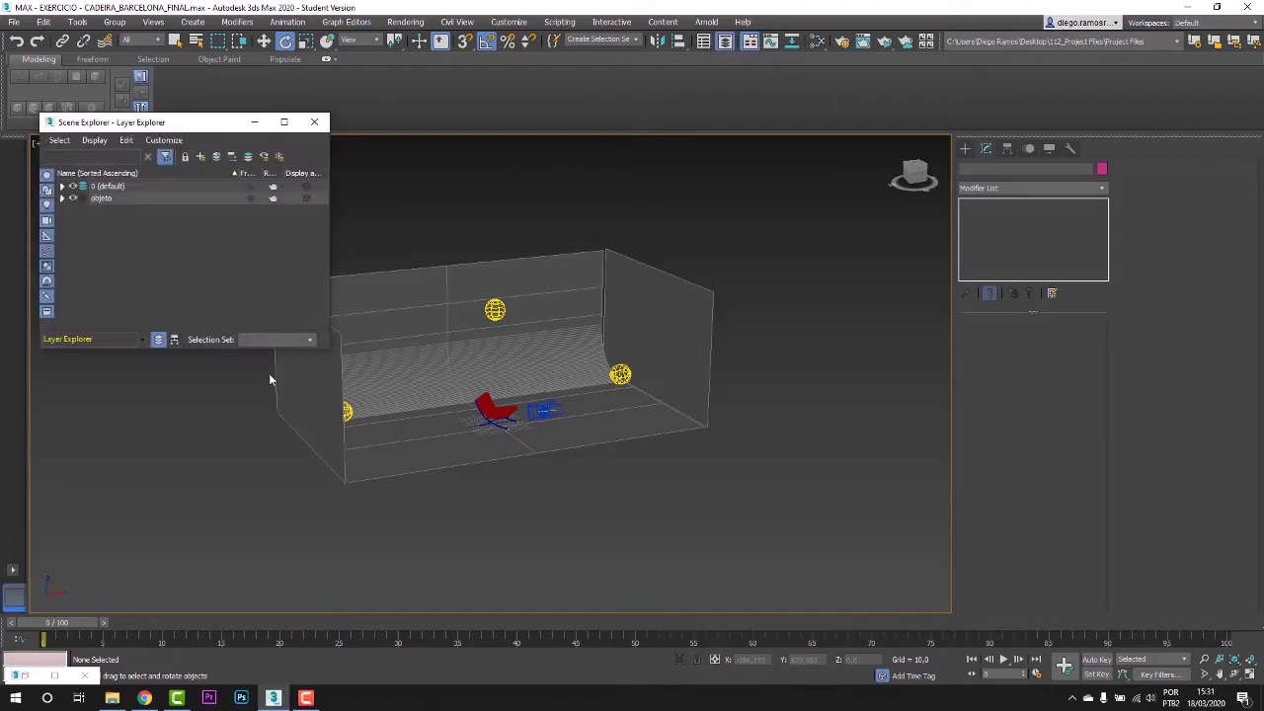
Move the camera with its target, the three lights, the backdrop and both reflectors from the default layer into a new layer
left_click(62, 187)
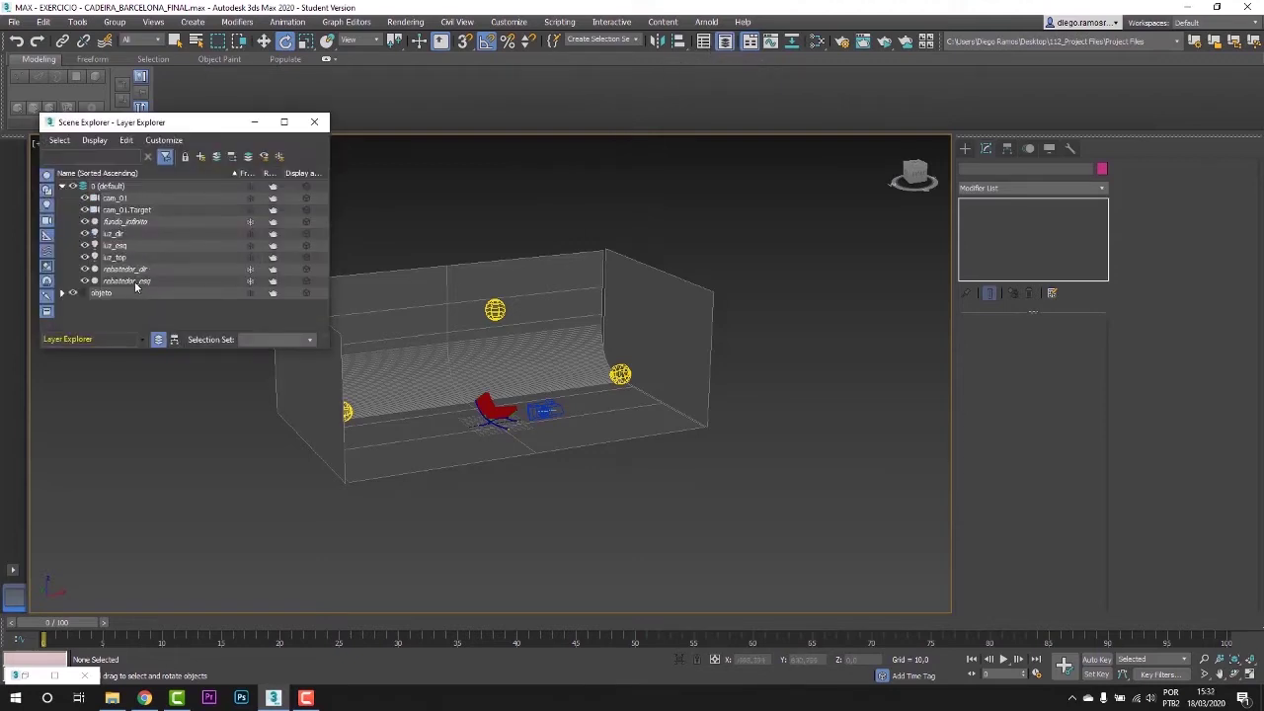
left_click(128, 282)
left_click(115, 199, "shift")
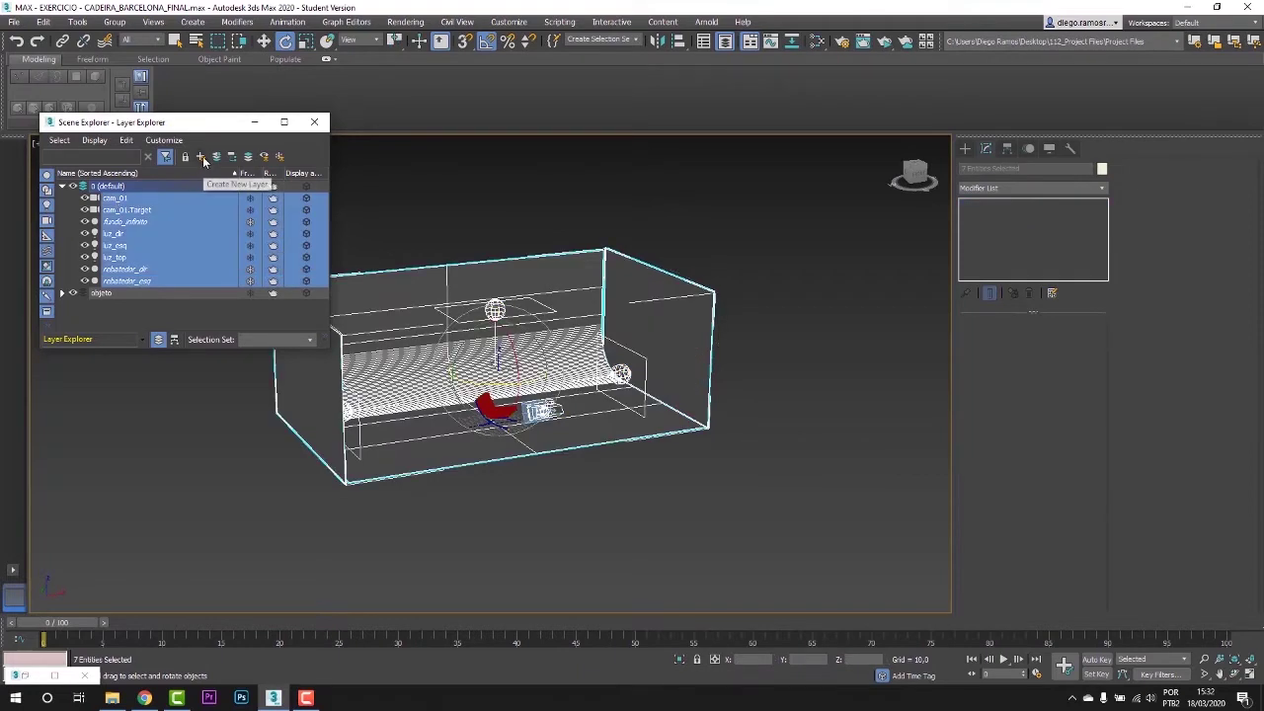
left_click(203, 160)
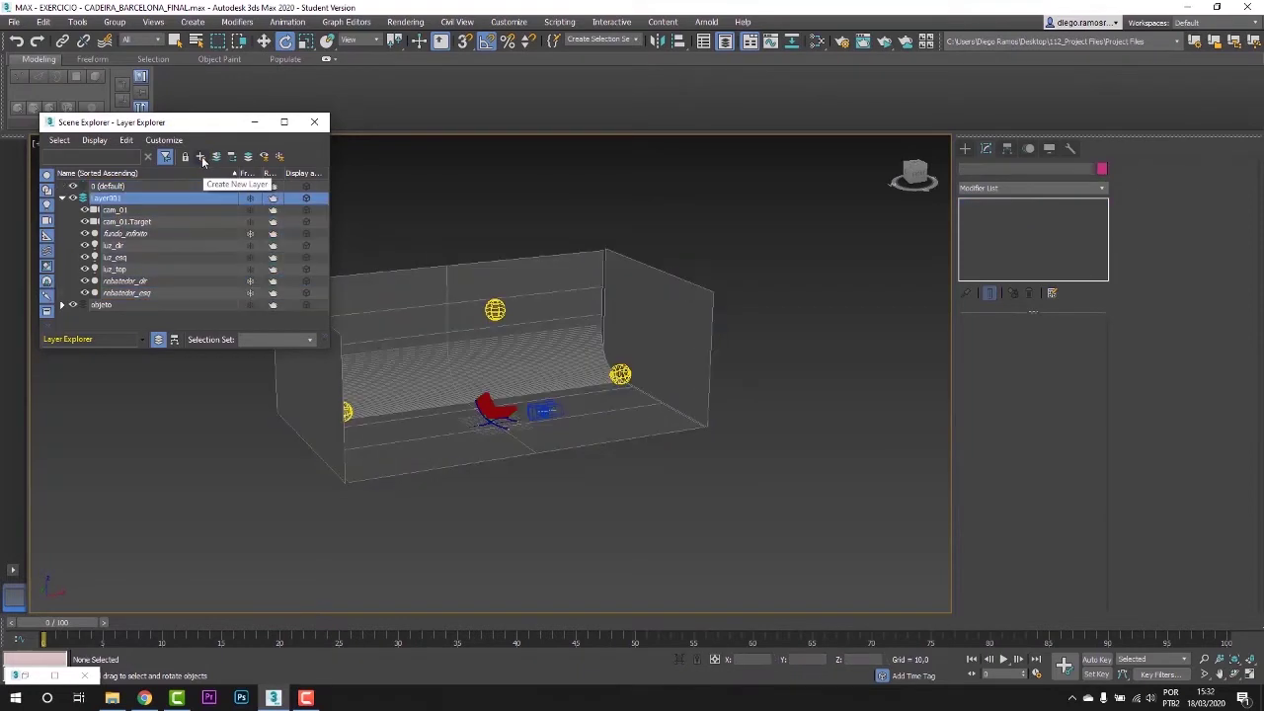
Name the new layer Estudio_iluminação and make 0 (default) the active layer
right_click(110, 203)
left_click(158, 249)
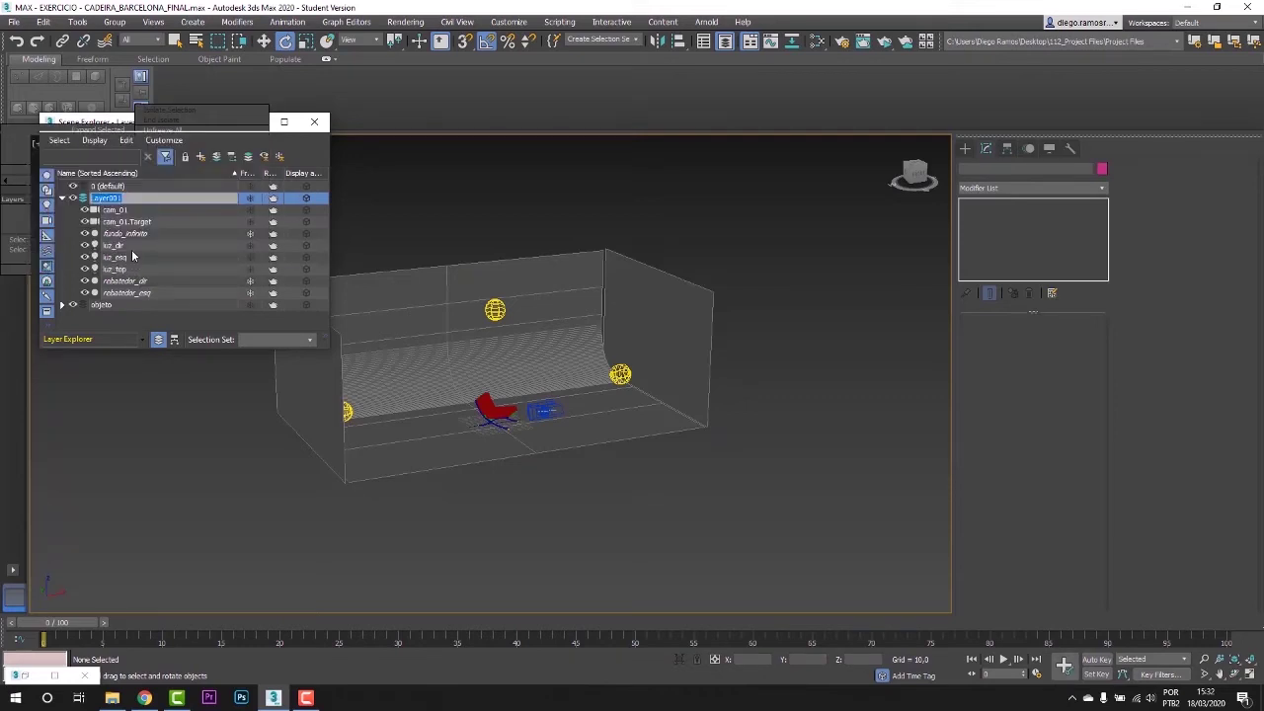
type("Estudio_iluminação")
left_click(131, 310)
left_click(83, 186)
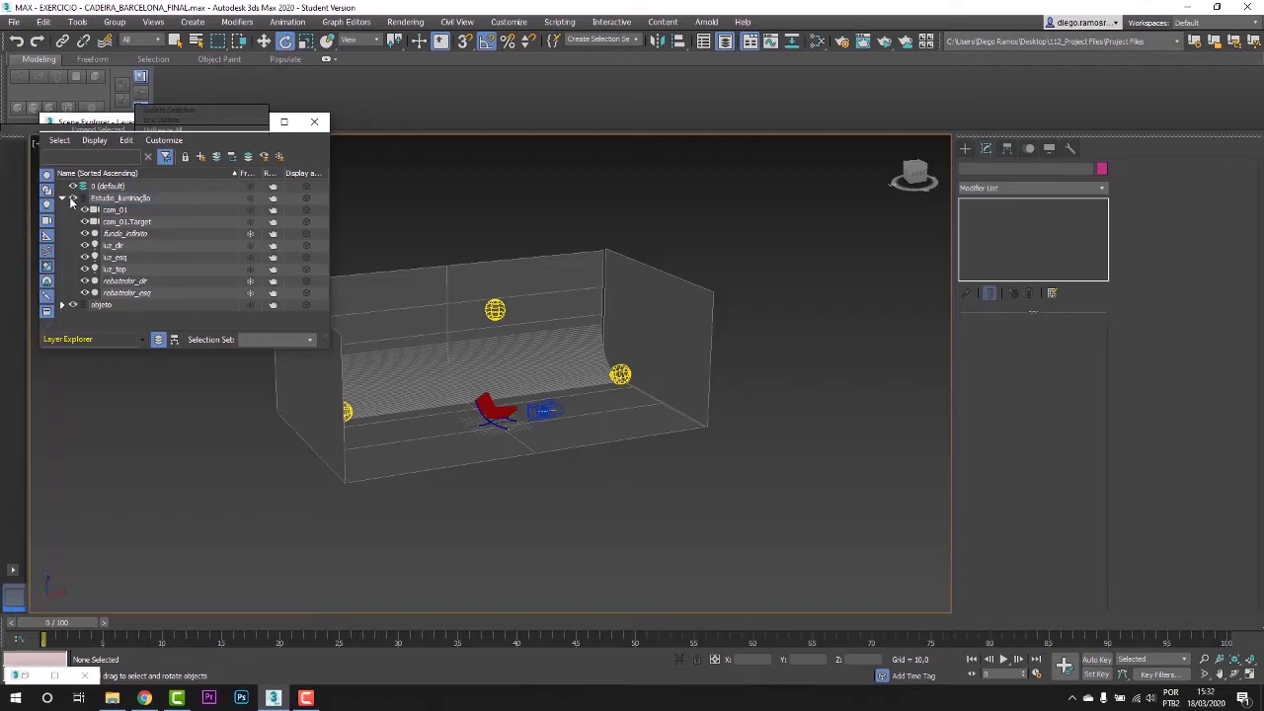
Collapse the studio layer and rename it estudio_iluminação with a lowercase initial
left_click(63, 199)
right_click(116, 202)
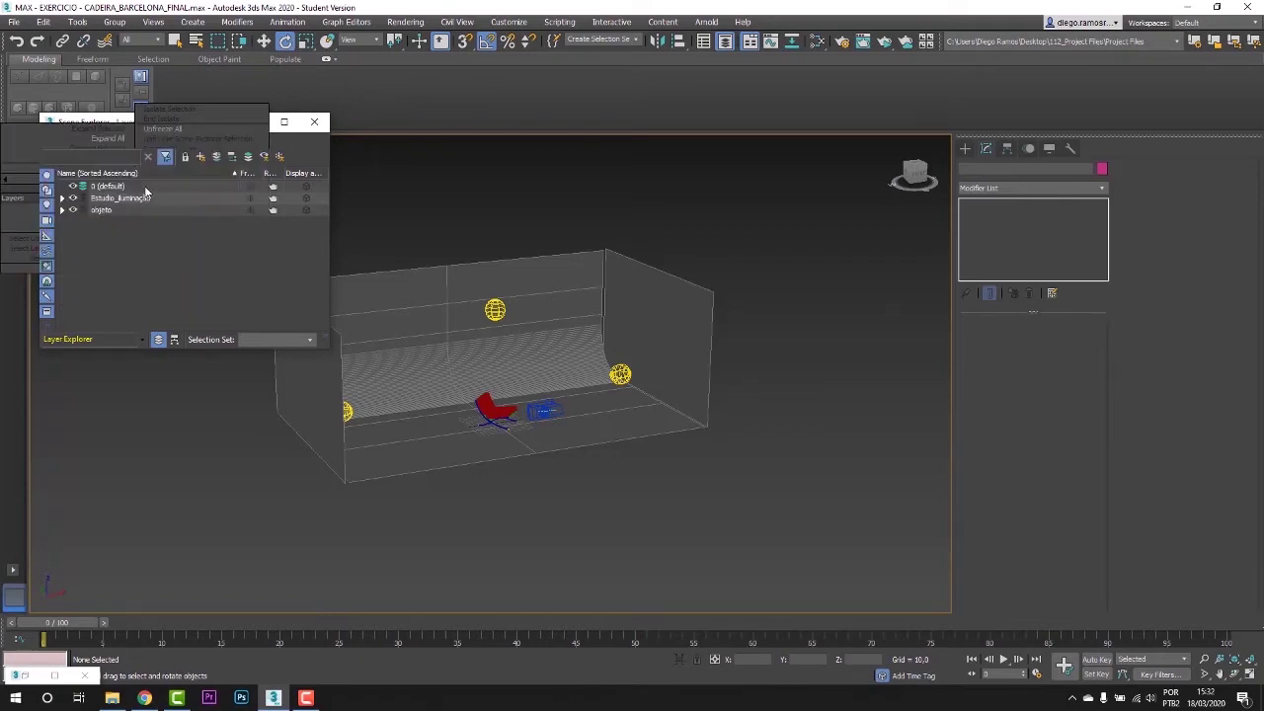
right_click(138, 201)
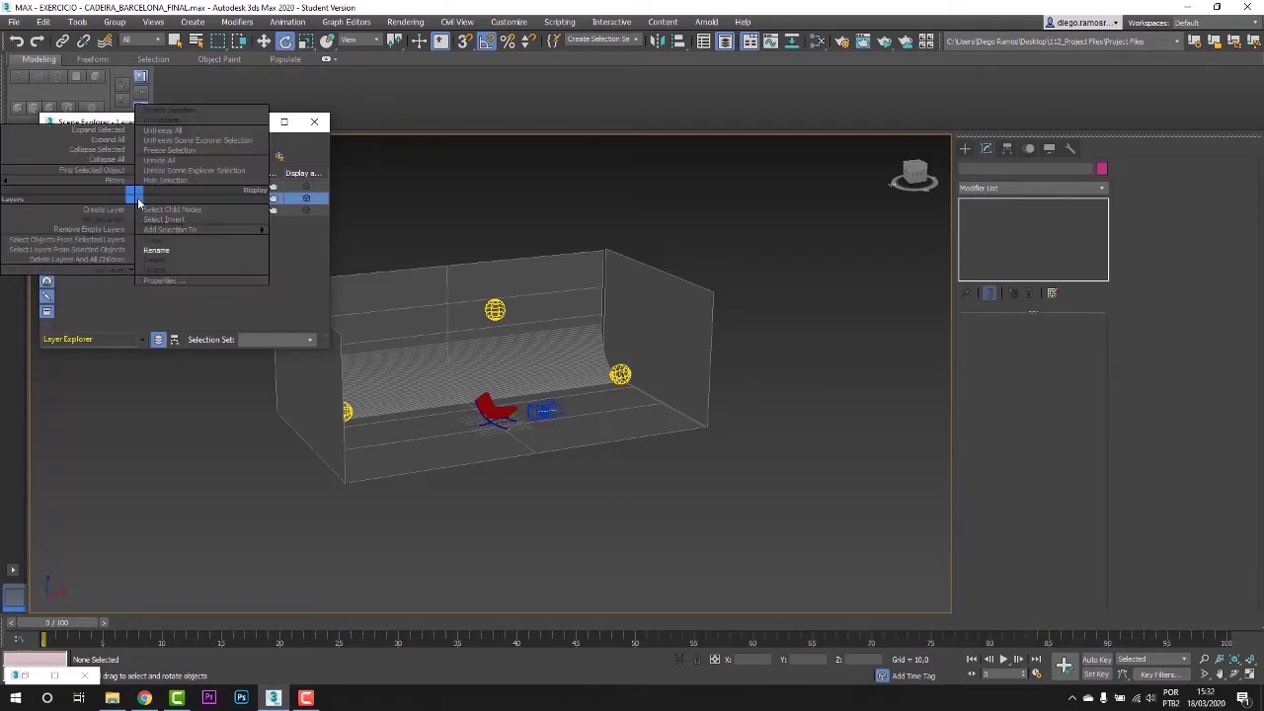
left_click(164, 251)
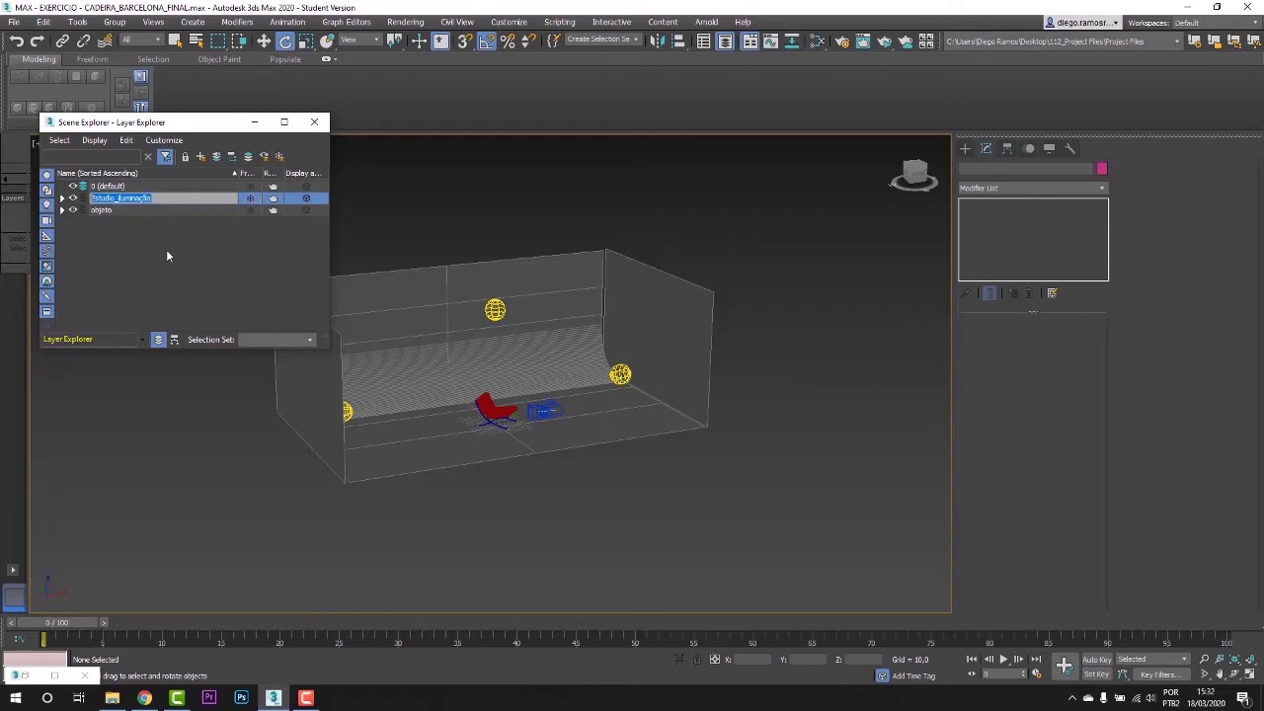
left_click(94, 198)
type("e")
left_click(123, 262)
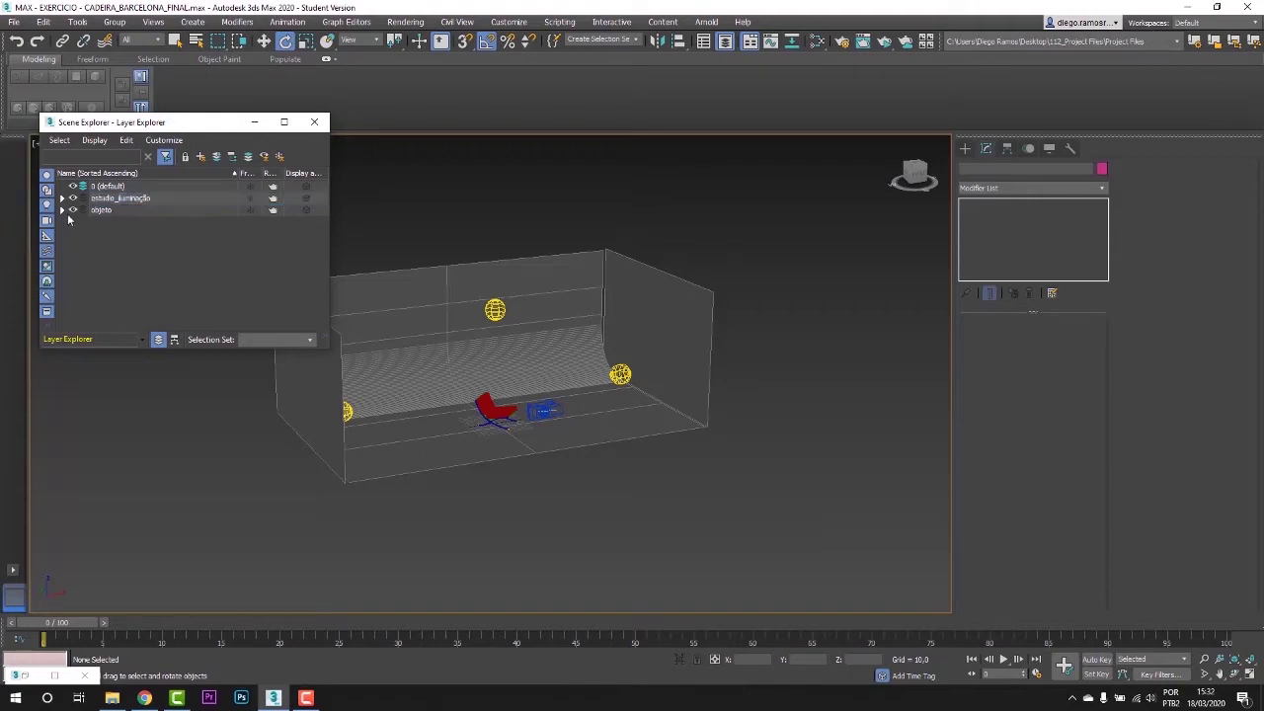
left_click(140, 261)
Hide and show the estudio_iluminação and objeto layers in turn to check their contents, and close the layer list
left_click(72, 198)
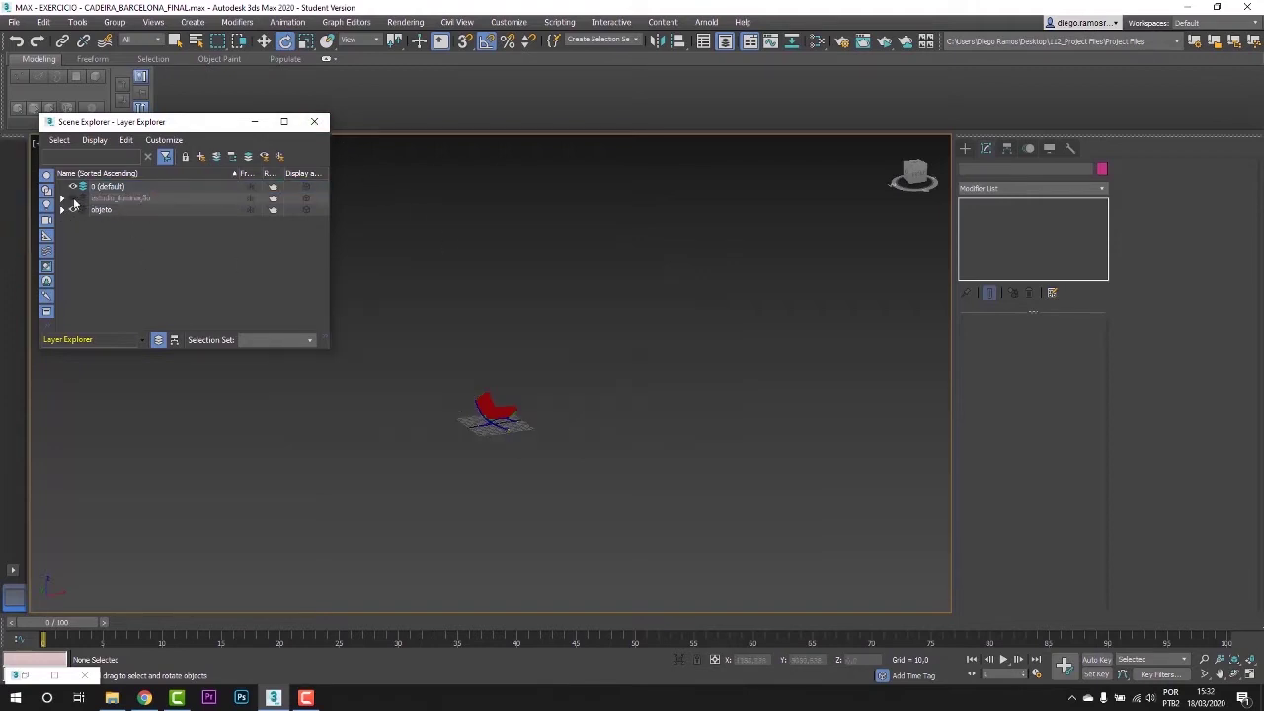
left_click(72, 197)
left_click(73, 210)
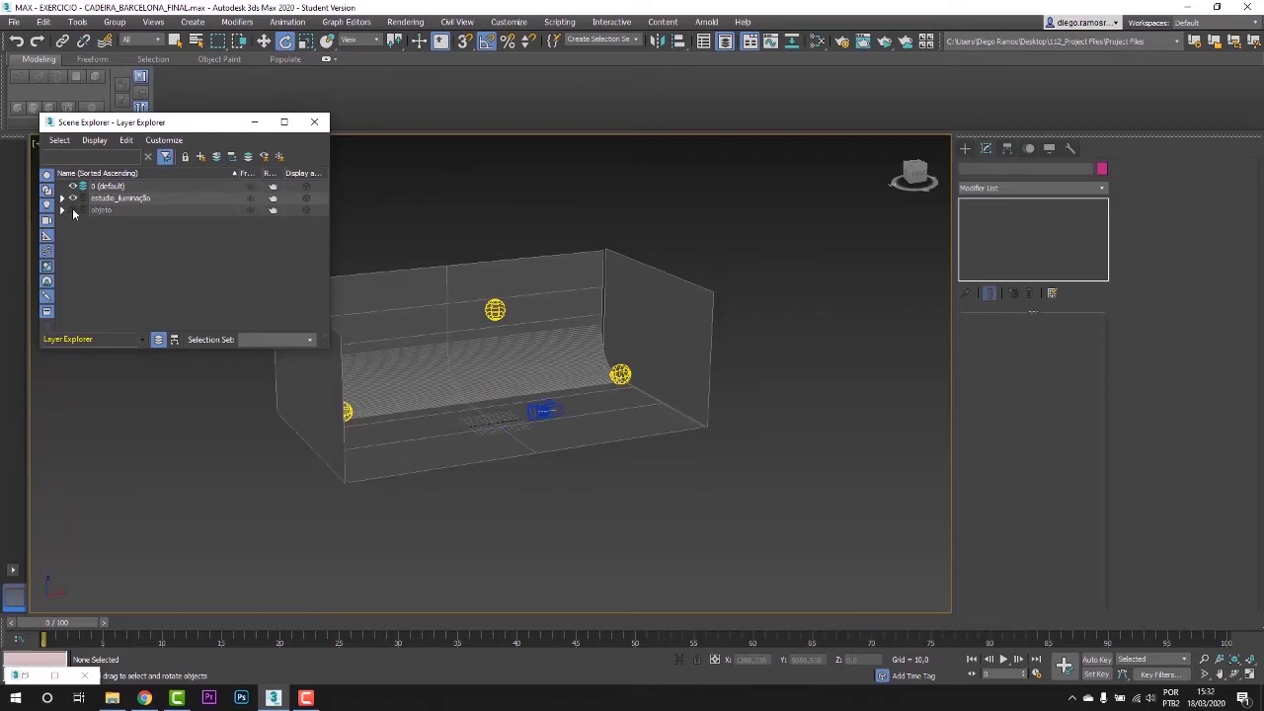
left_click(74, 210)
left_click(118, 186)
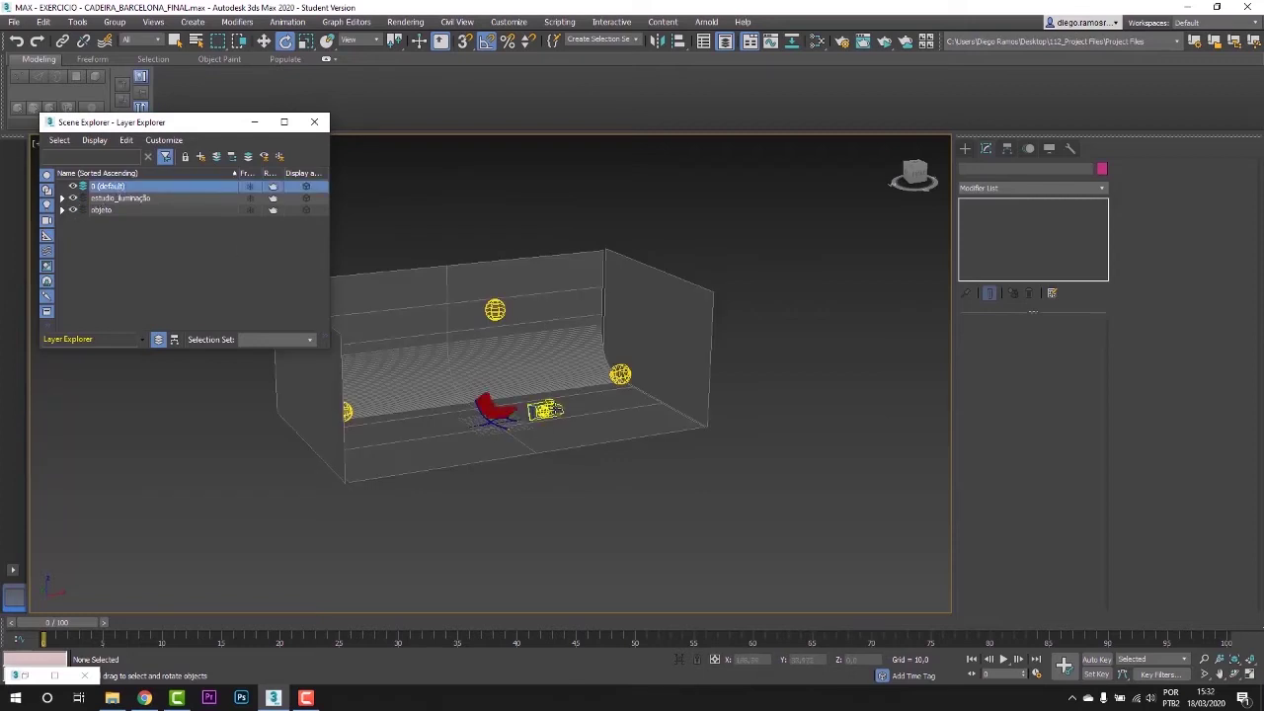
key("ctrl+alt+o")
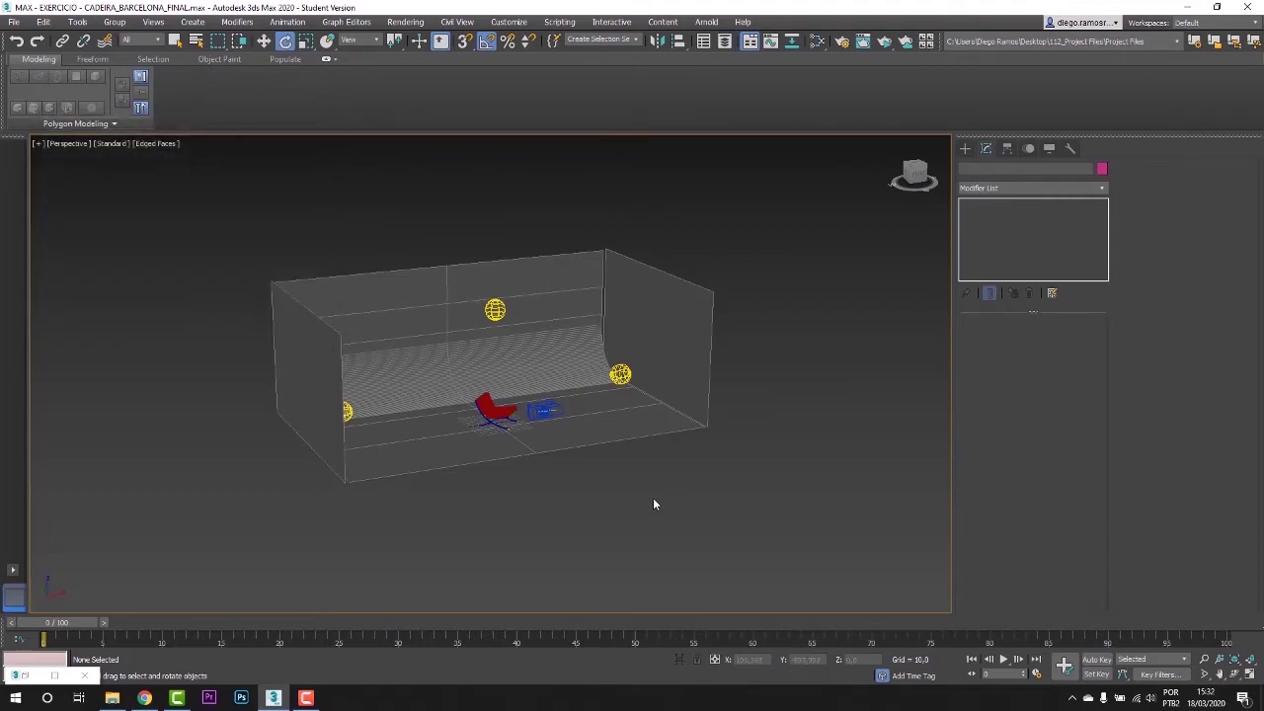
Look through cam_01 and toggle safe frames to check the chair's framing, leaving them off
key("c")
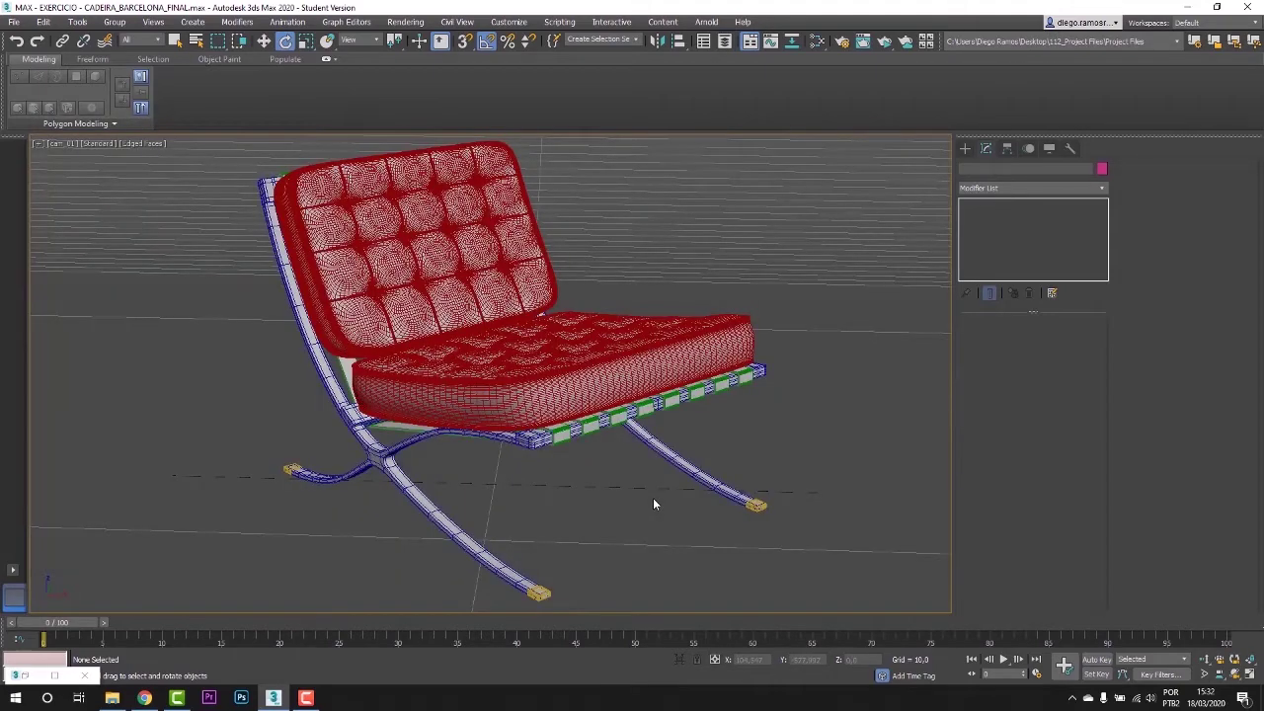
key("shift+f")
key("shift+f")
key("shift+f")
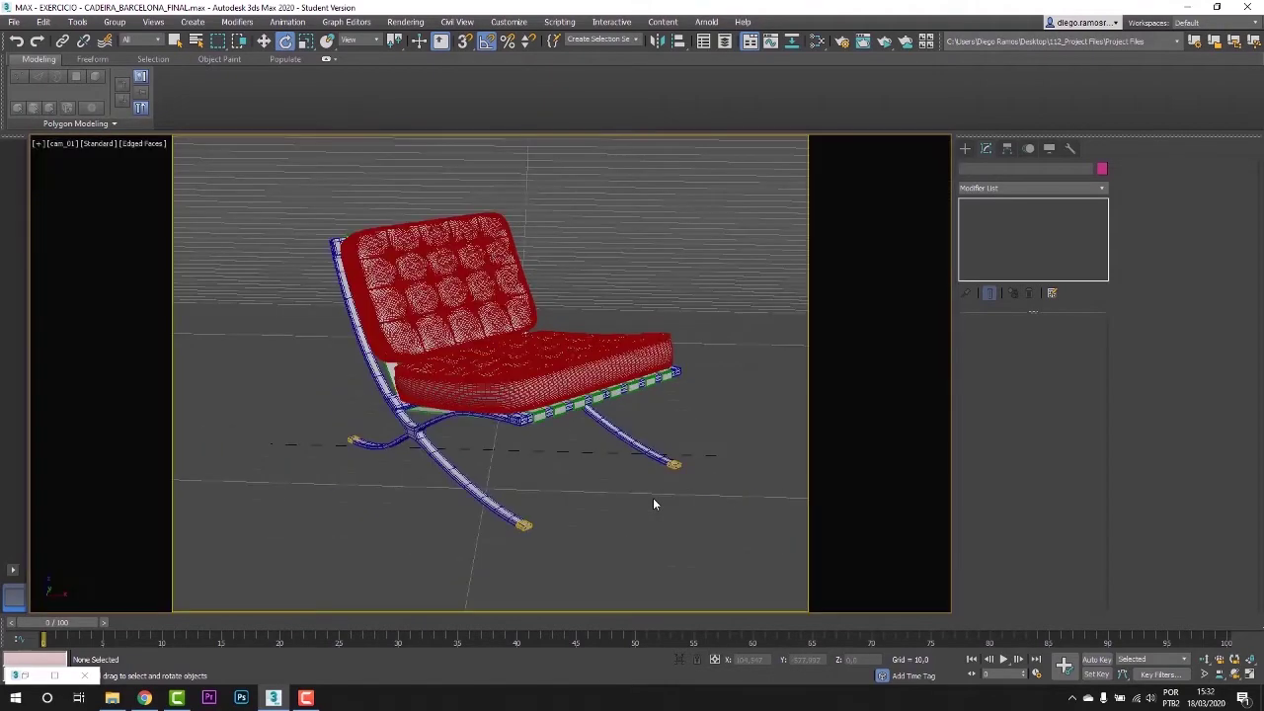
key("shift+f")
key("shift+f")
key("shift+f")
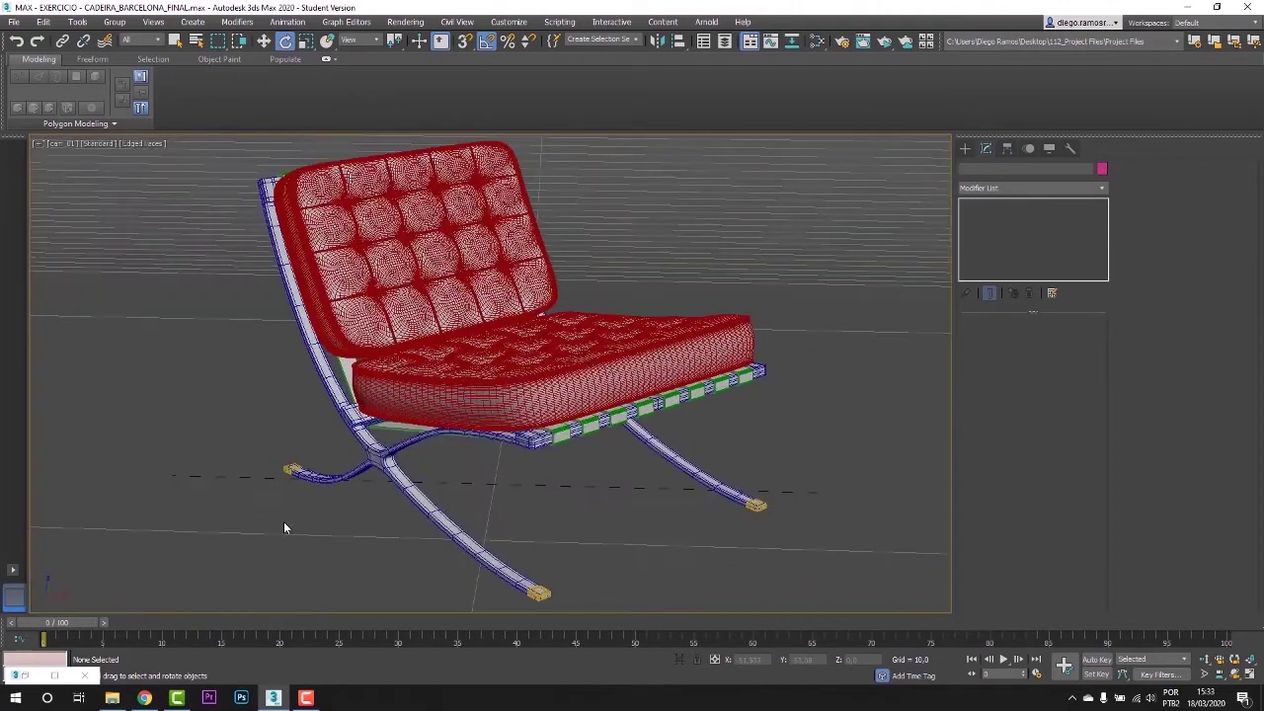
Lock the view to render to Quad 4 - cam_01 in the Arnold render setup and close the setup
left_click(840, 41)
left_click_drag(536, 41, 940, 67)
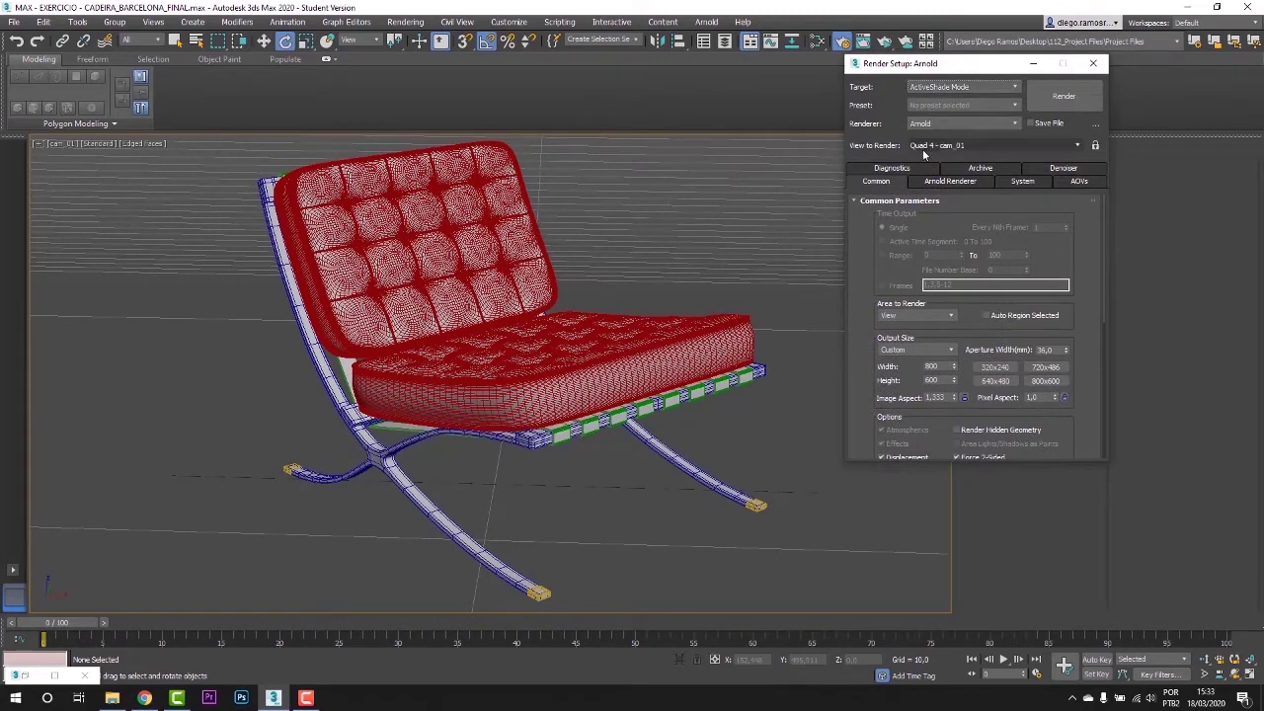
left_click(1095, 146)
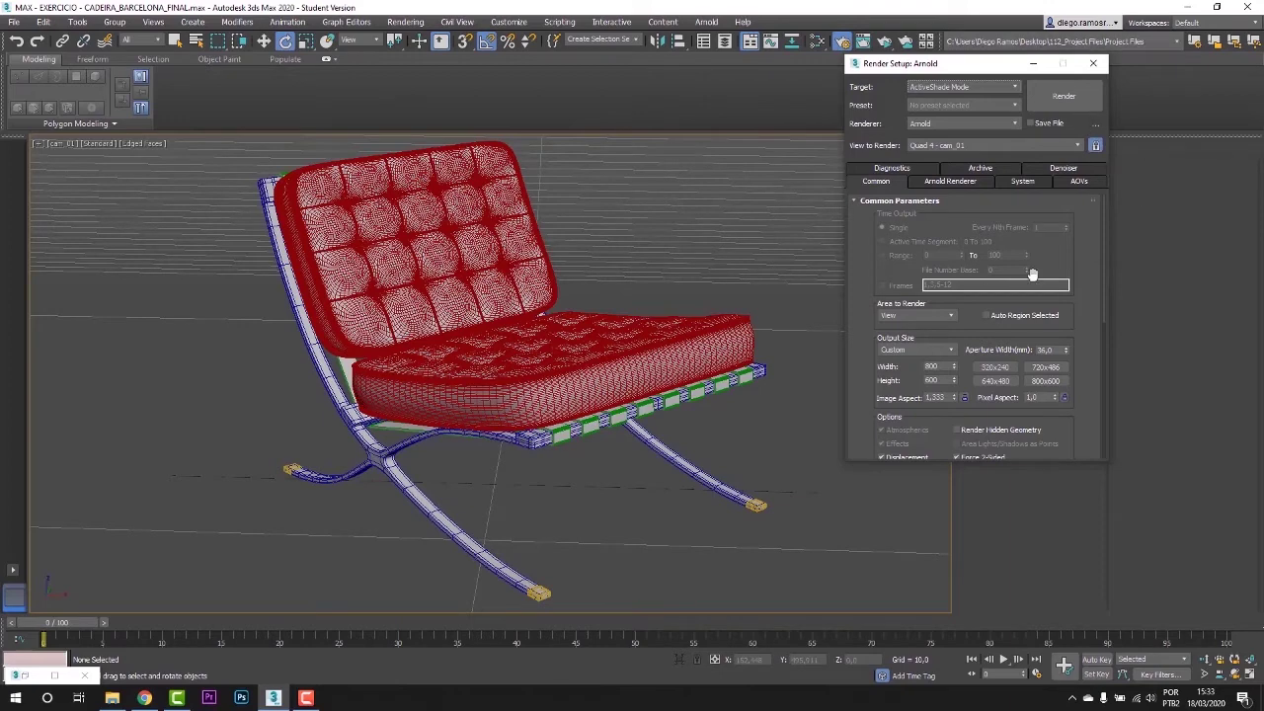
left_click_drag(911, 66, 938, 79)
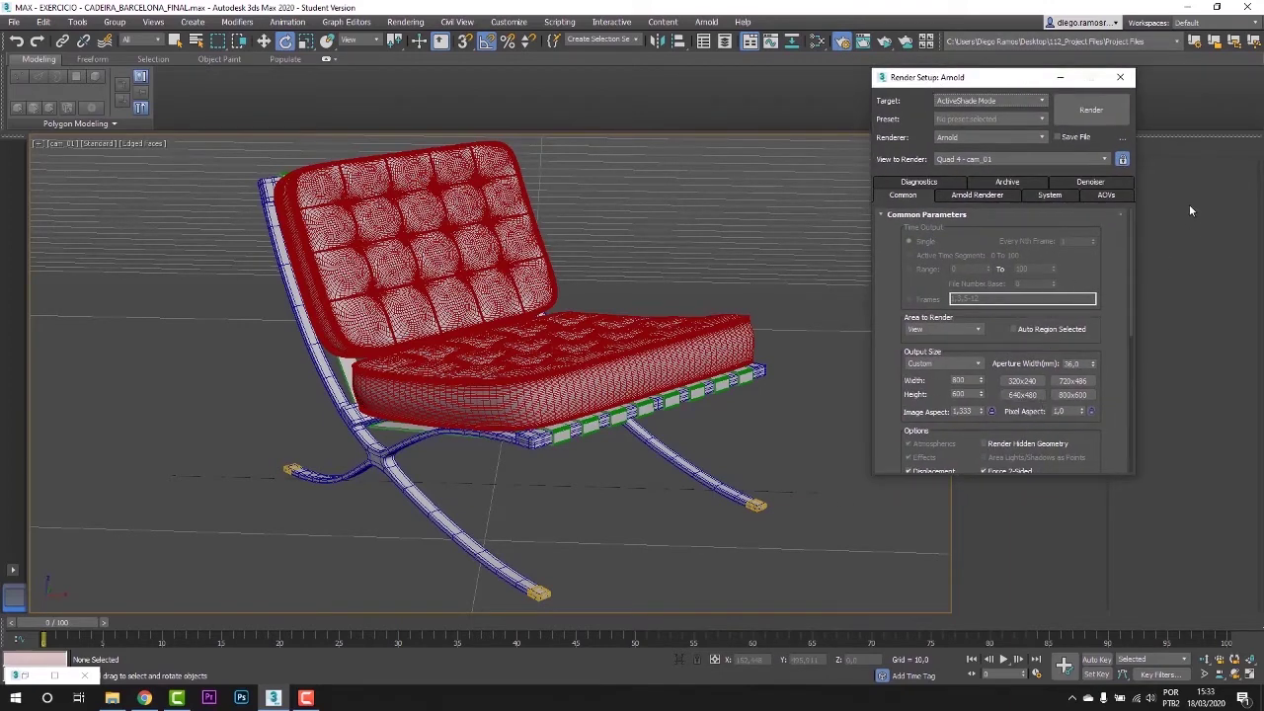
left_click(1121, 77)
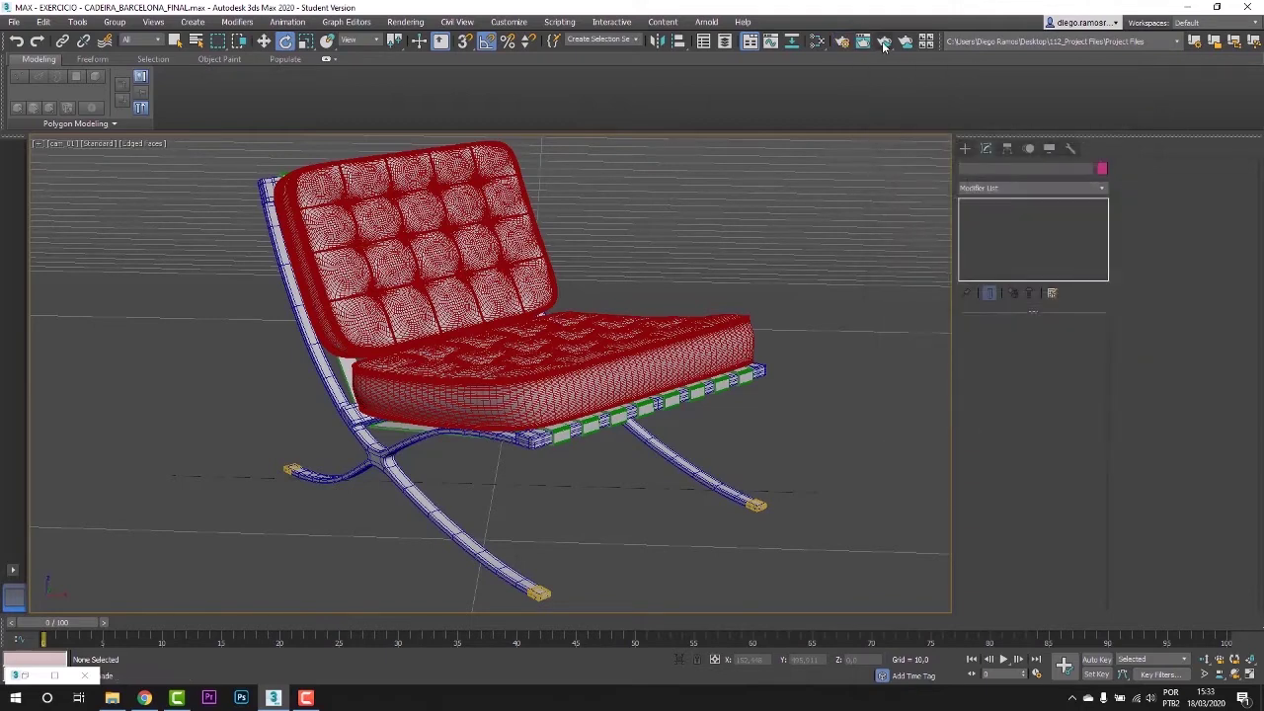
Start an ActiveShade preview of cam_01 and move its window aside to uncover the scene
left_click(884, 41)
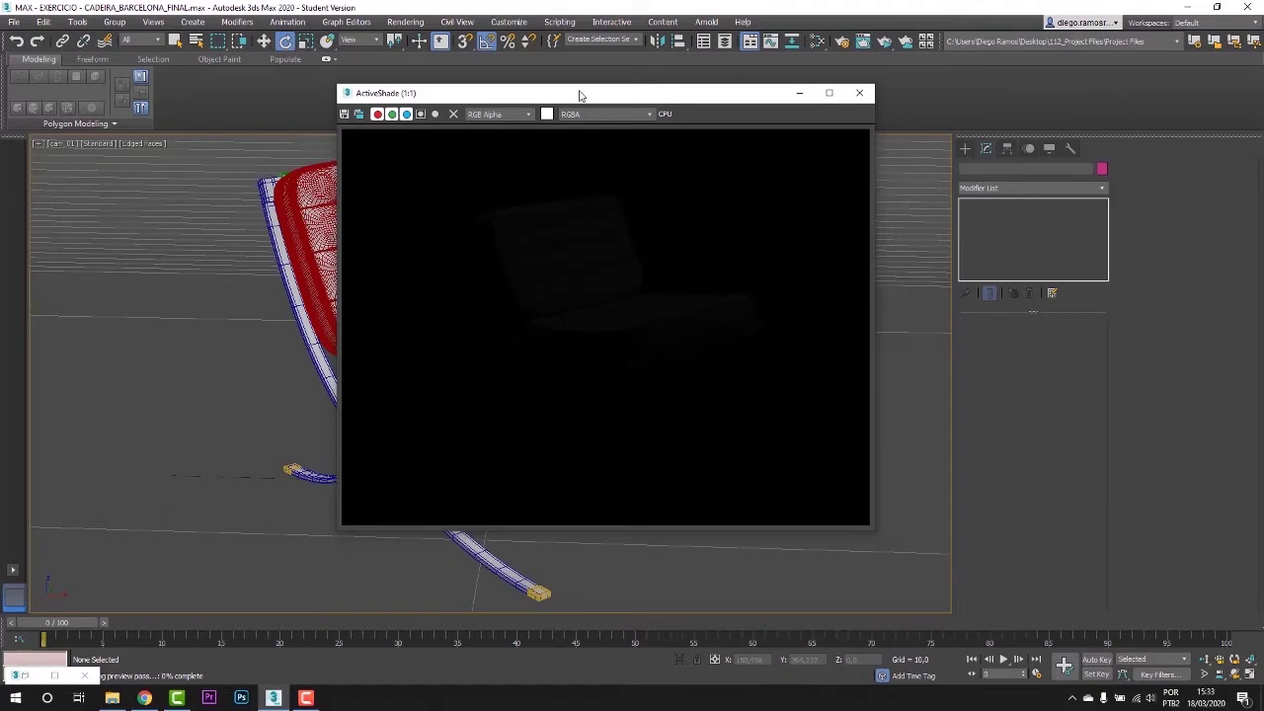
left_click_drag(579, 93, 896, 95)
left_click(221, 356)
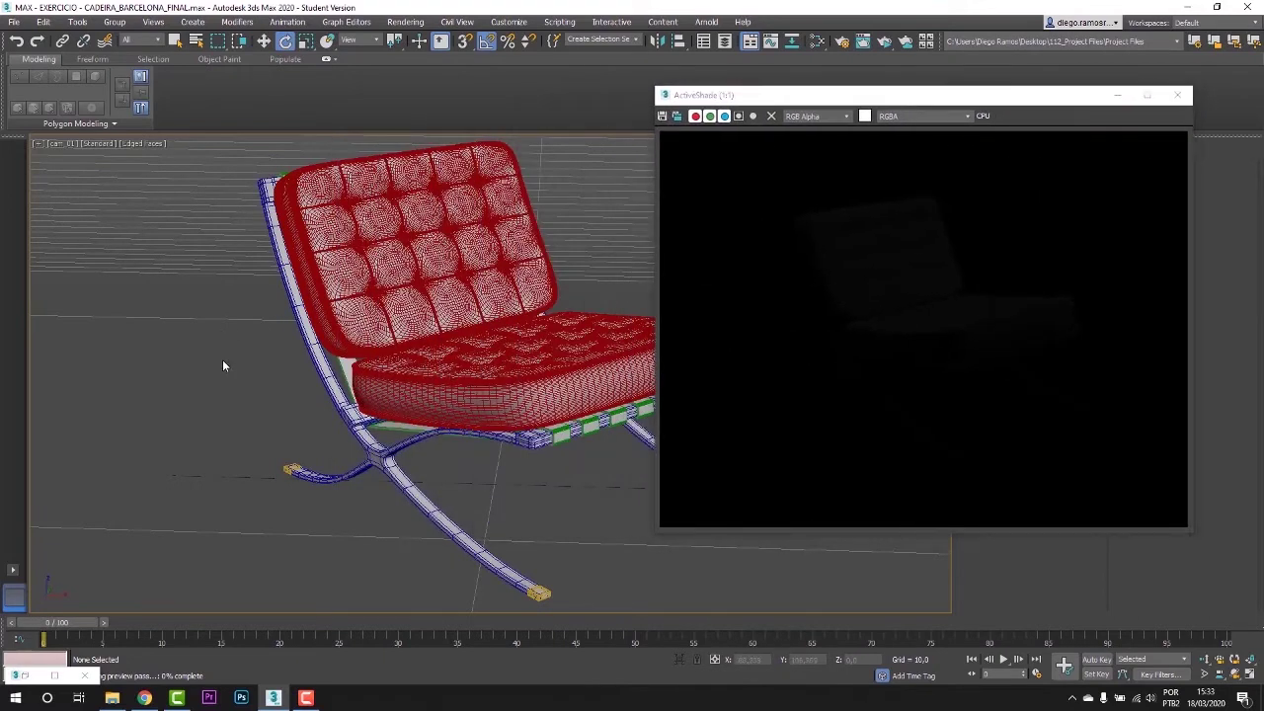
Switch to the four-viewport layout and set the three viewports besides cam_01 to Front, Left and Top
key("alt+w")
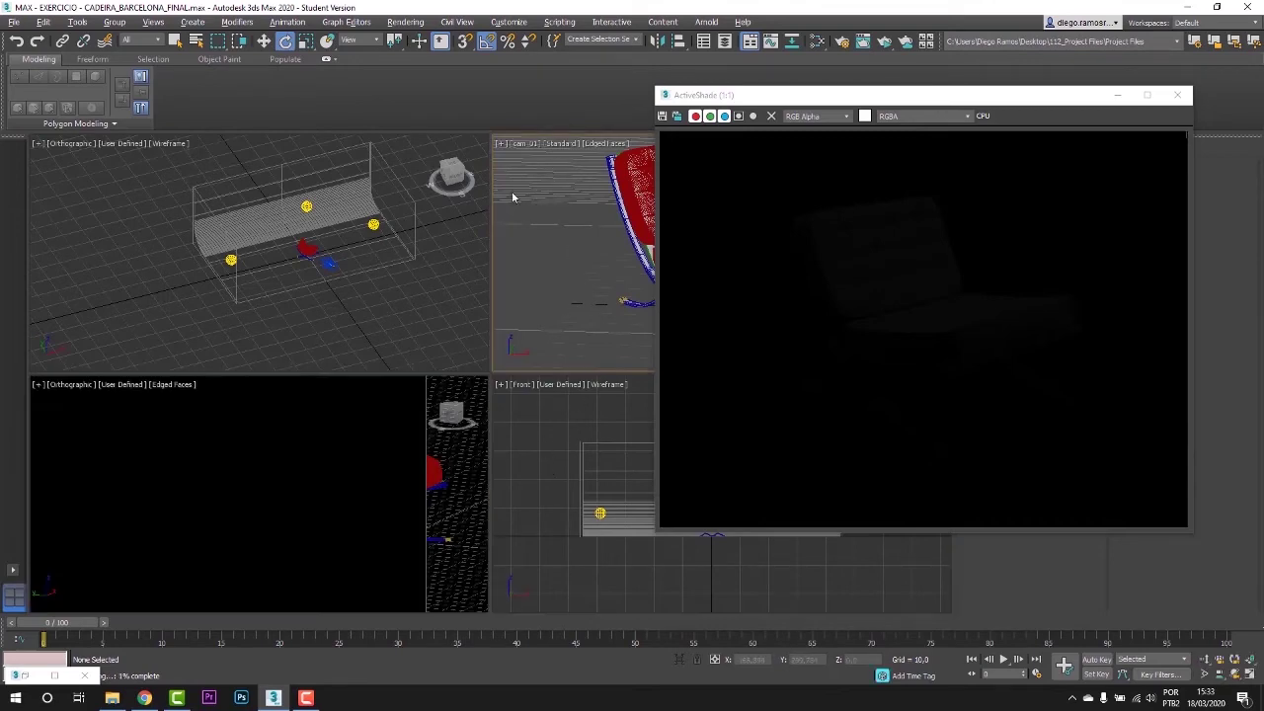
left_click(322, 314)
key("f")
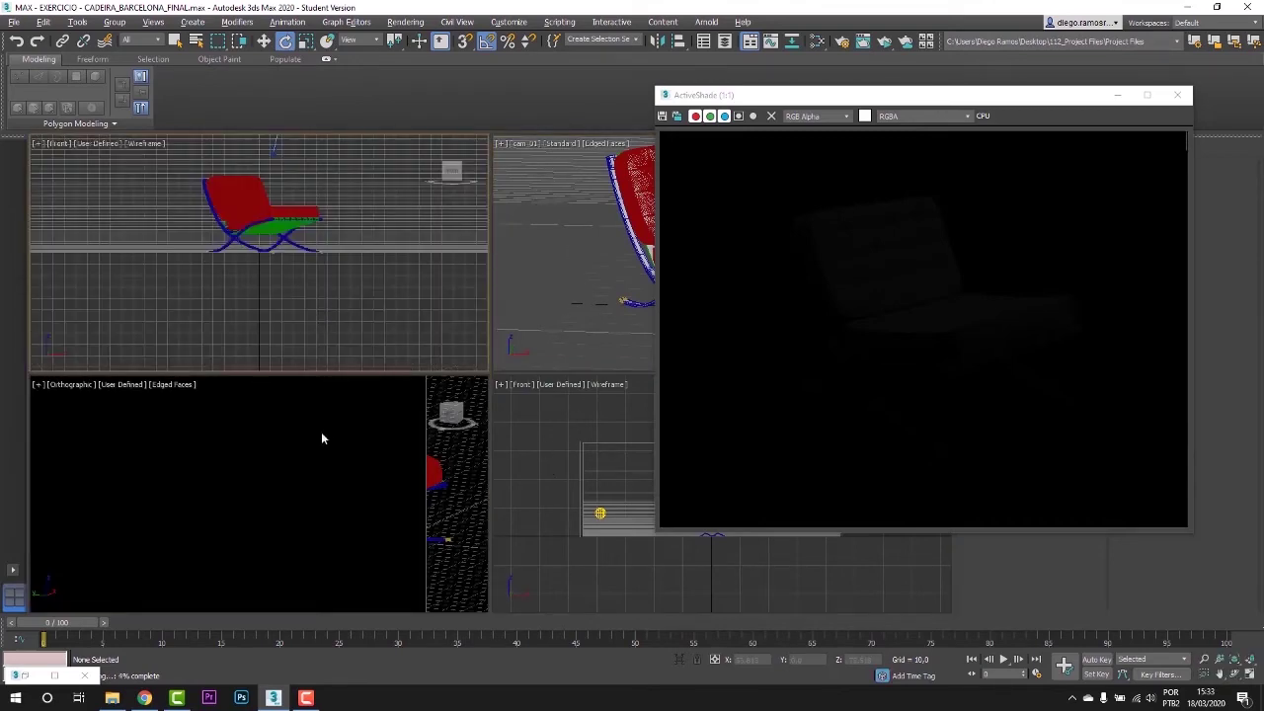
left_click(316, 477)
key("l")
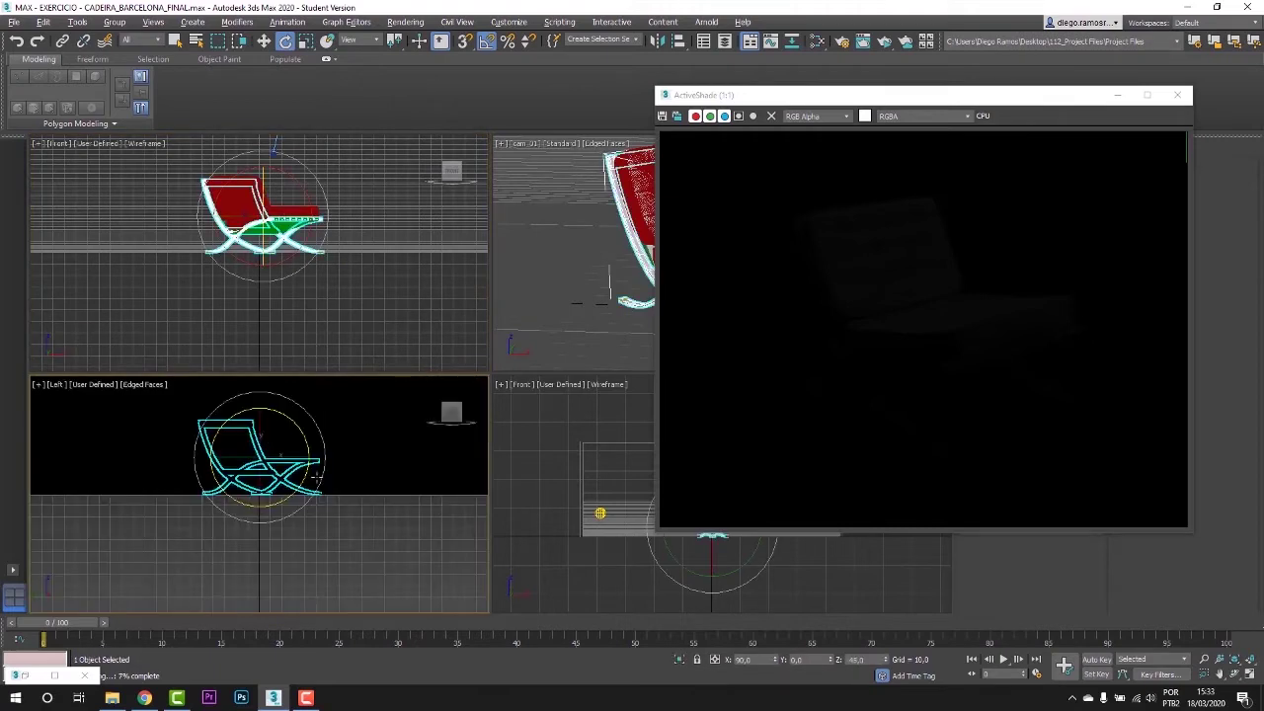
left_click(616, 577)
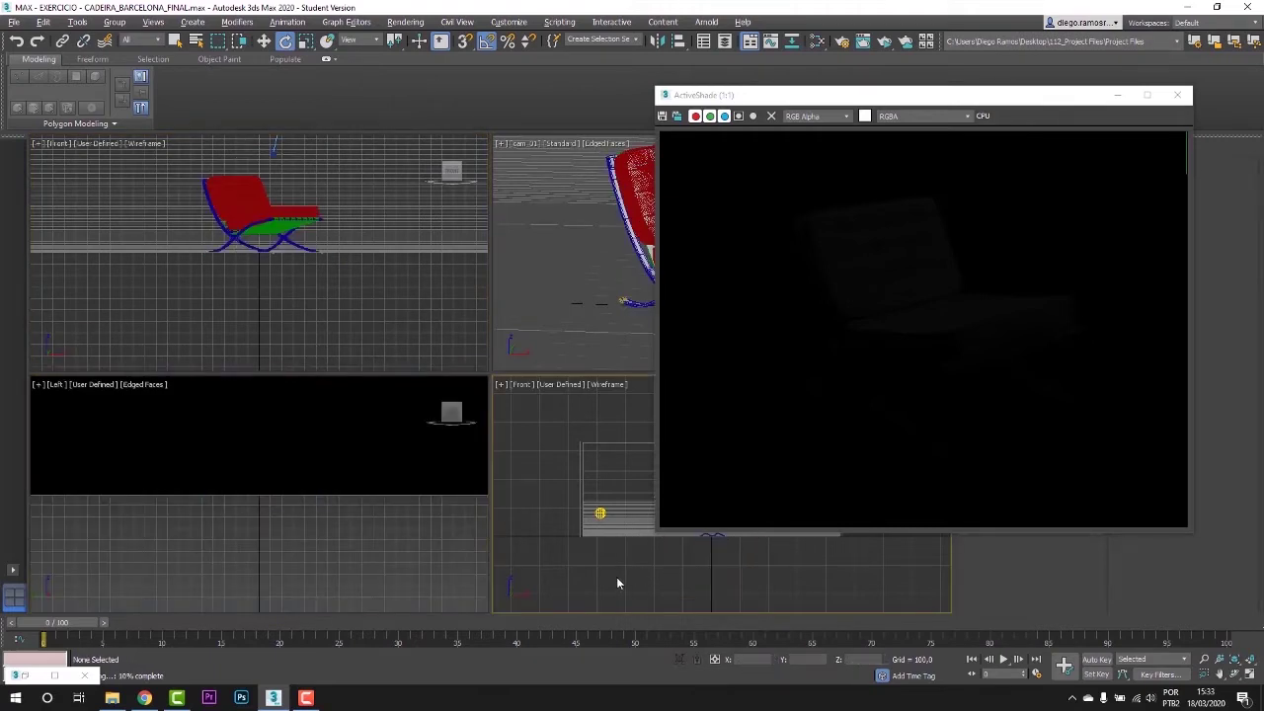
key("t")
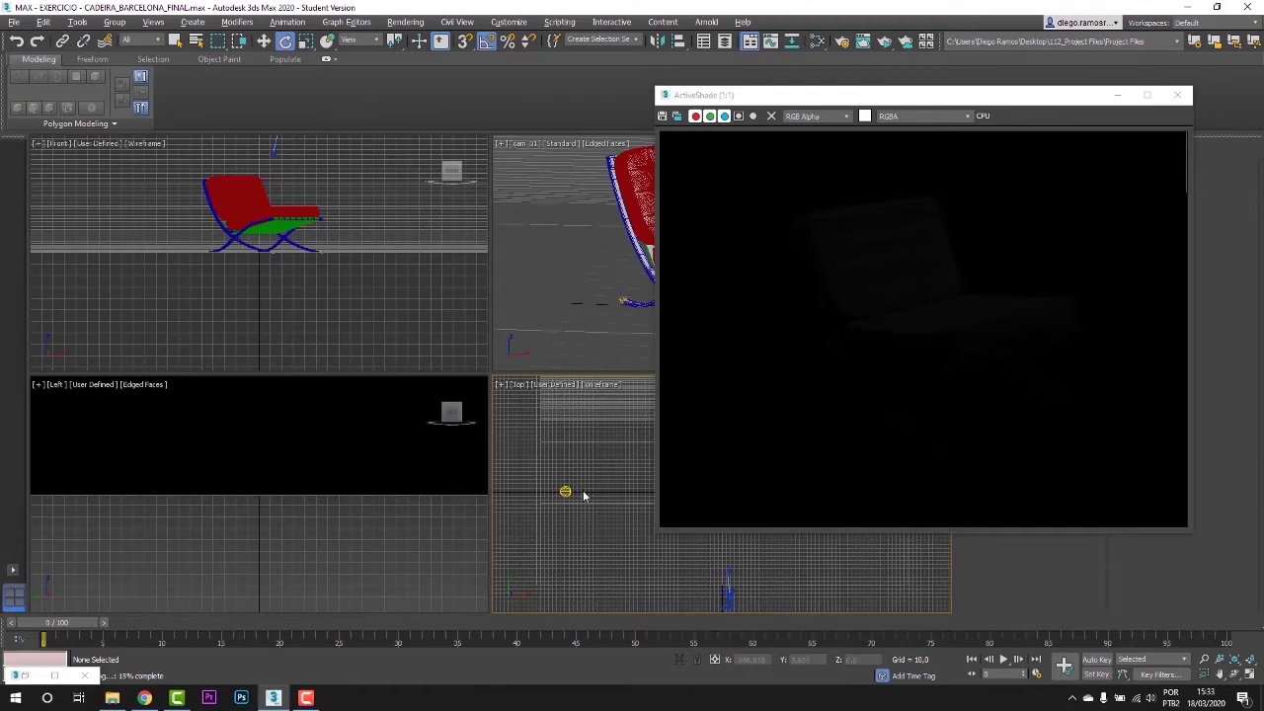
Fit the studio set and lights in the Front, Left and Top viewports, and display the Left view in wireframe
scroll(583, 497, "down", 1)
scroll(389, 540, "down", 3)
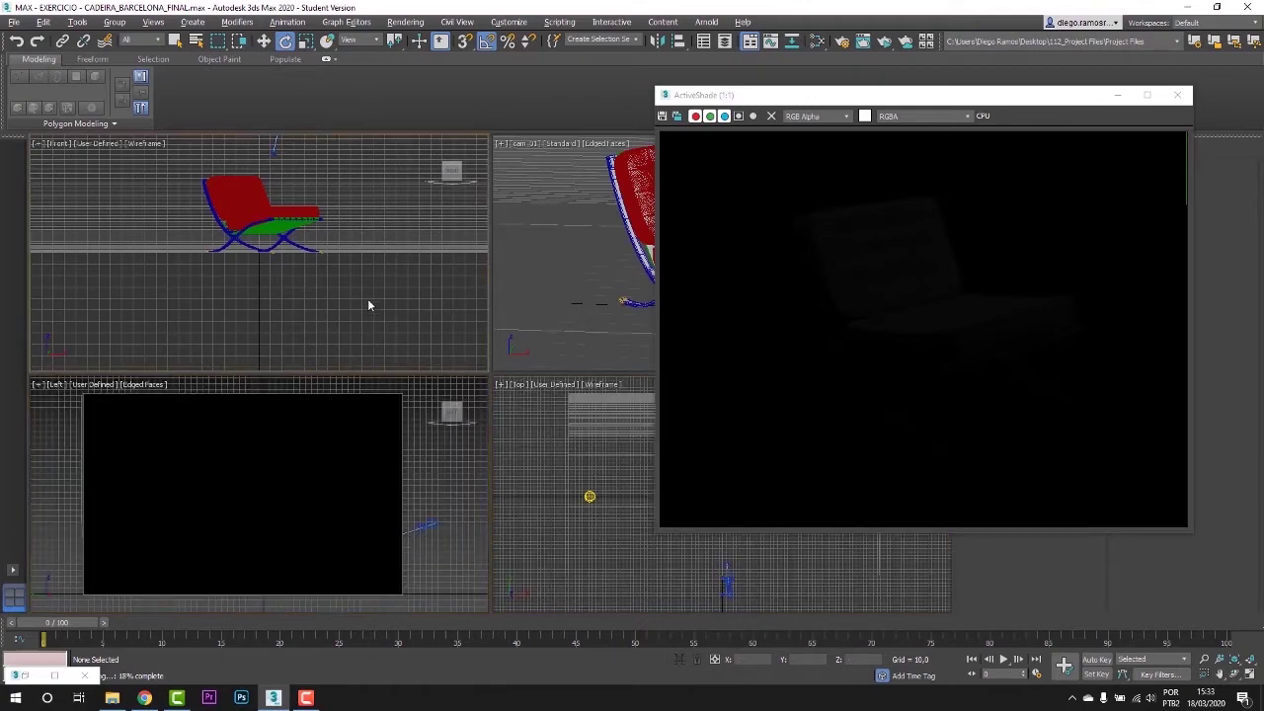
scroll(368, 305, "down", 3)
left_click(447, 487)
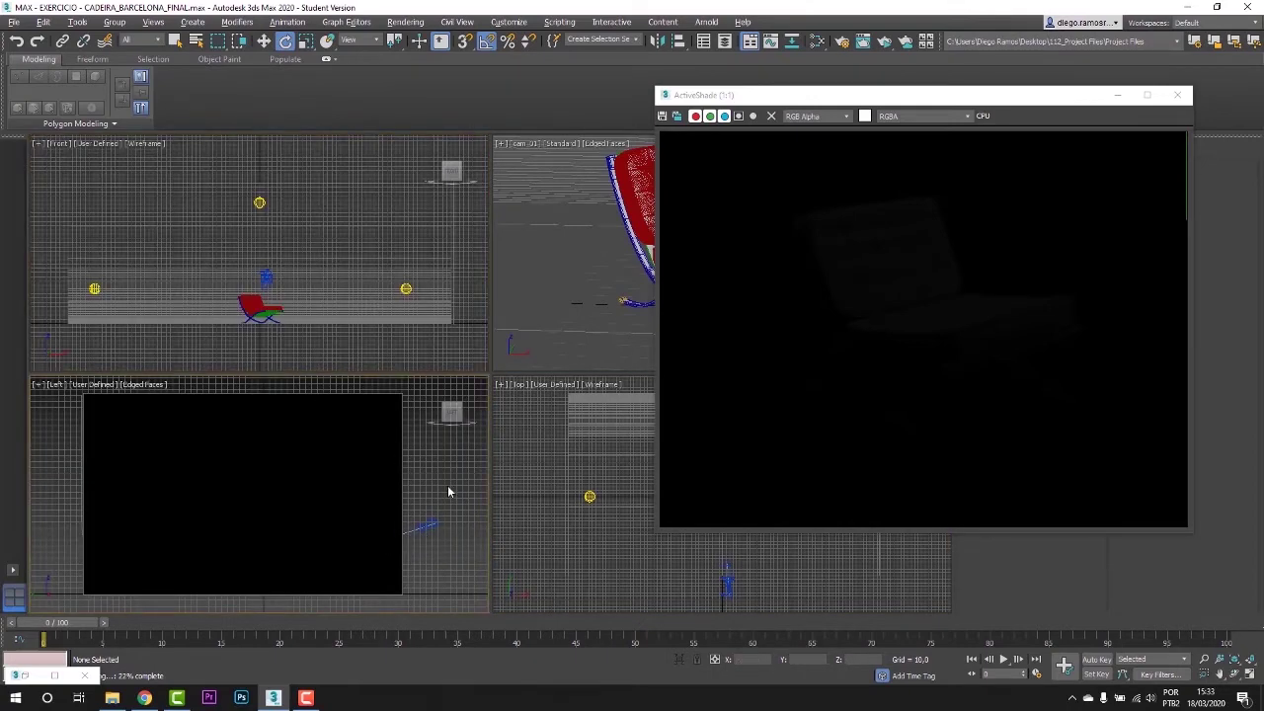
key("F3")
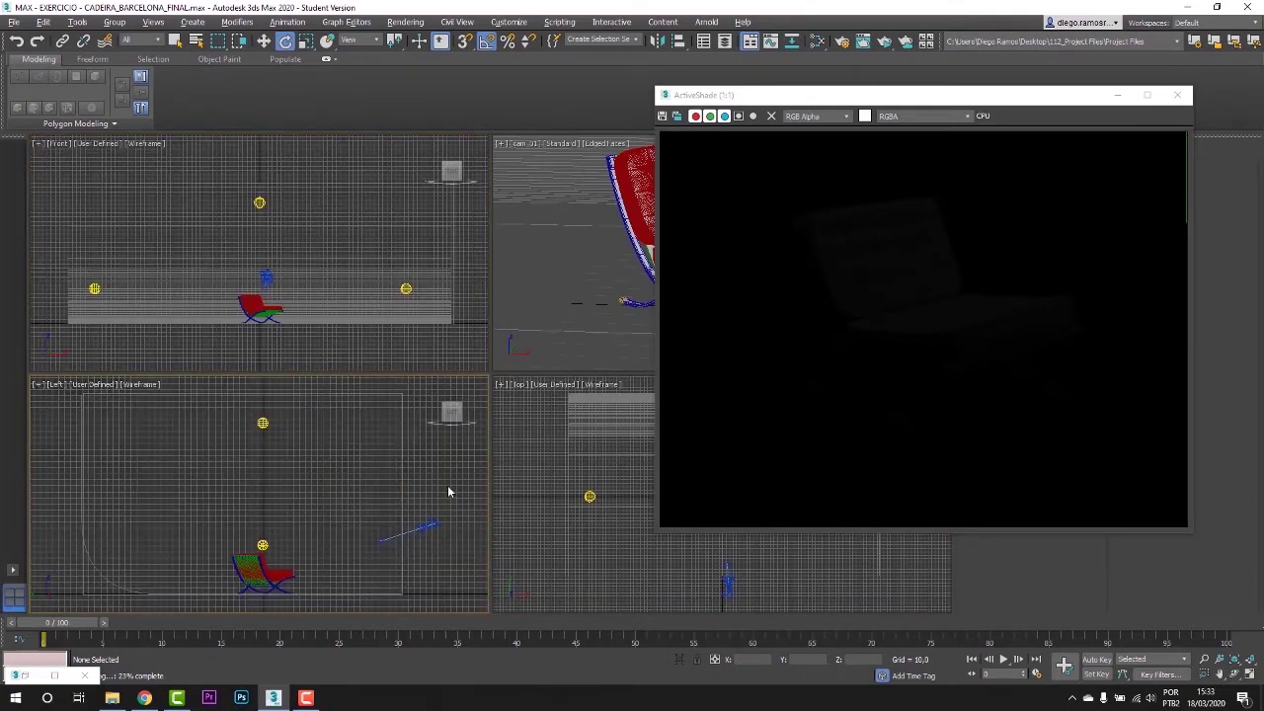
left_click(293, 351)
Close the ActiveShade preview and change the cam_01 viewport to a maximized perspective view of the whole studio set
left_click_drag(861, 102, 648, 115)
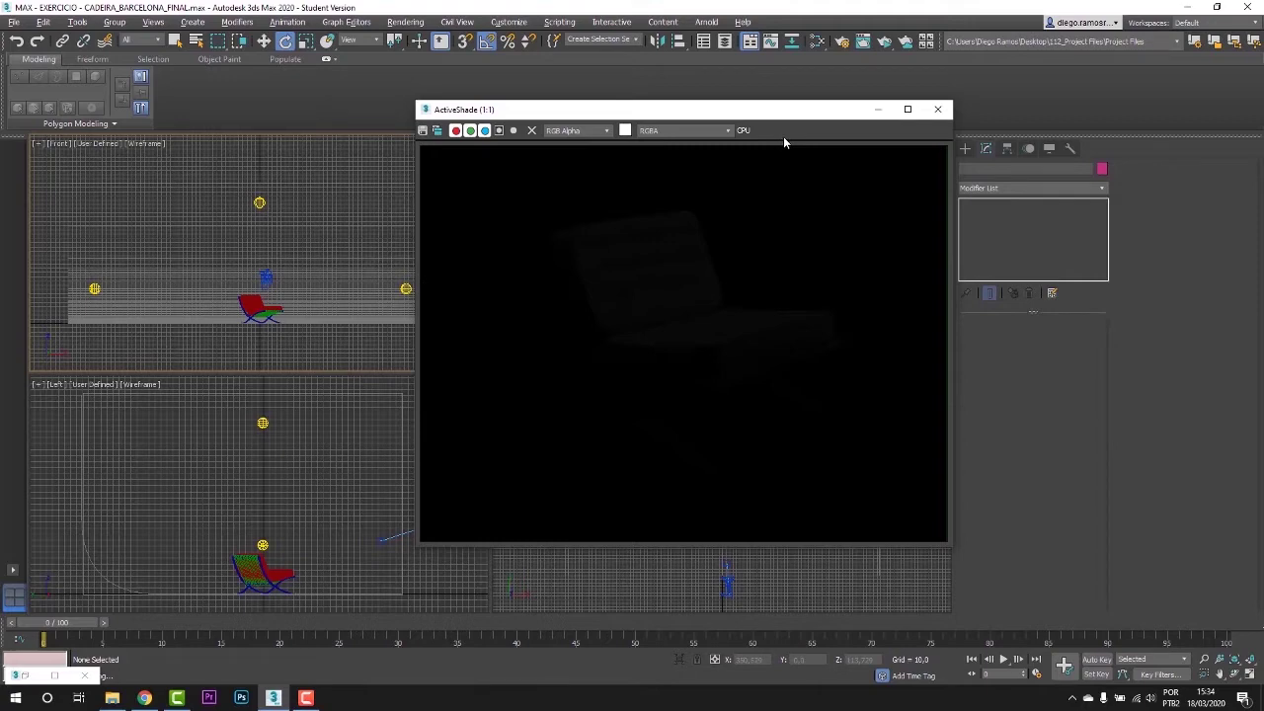
left_click(937, 108)
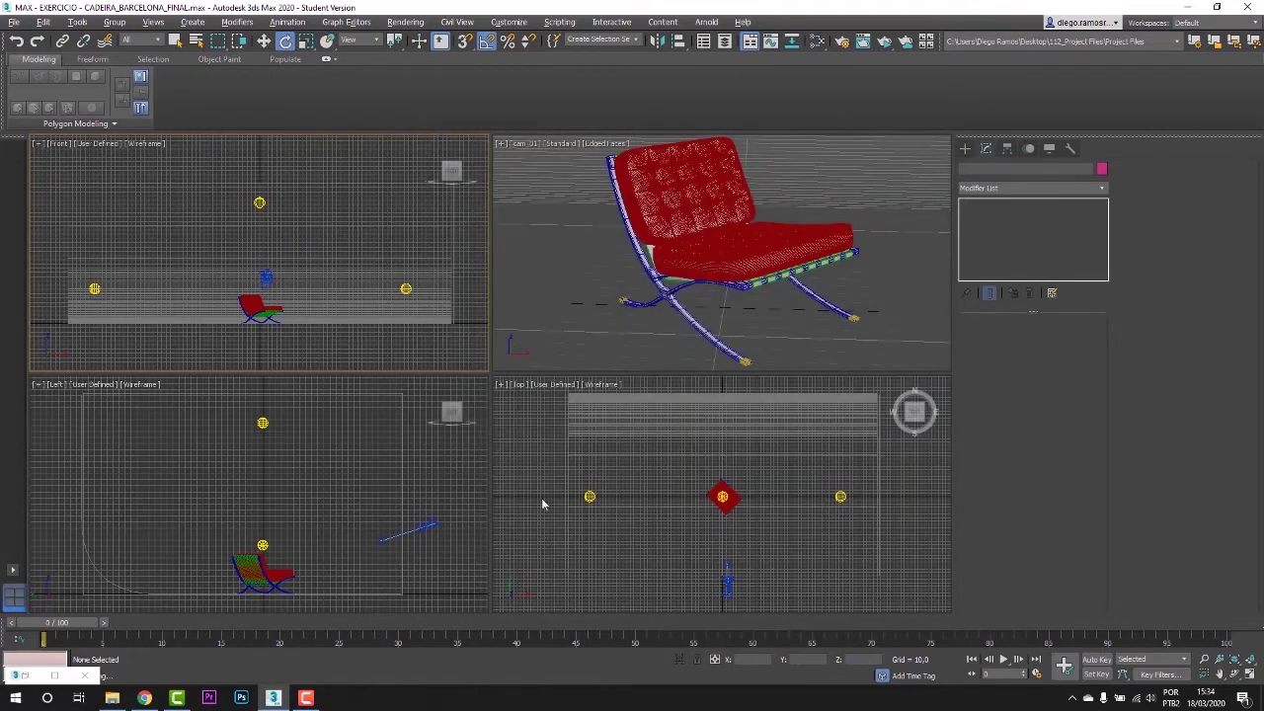
left_click(542, 311)
key("p")
key("alt+w")
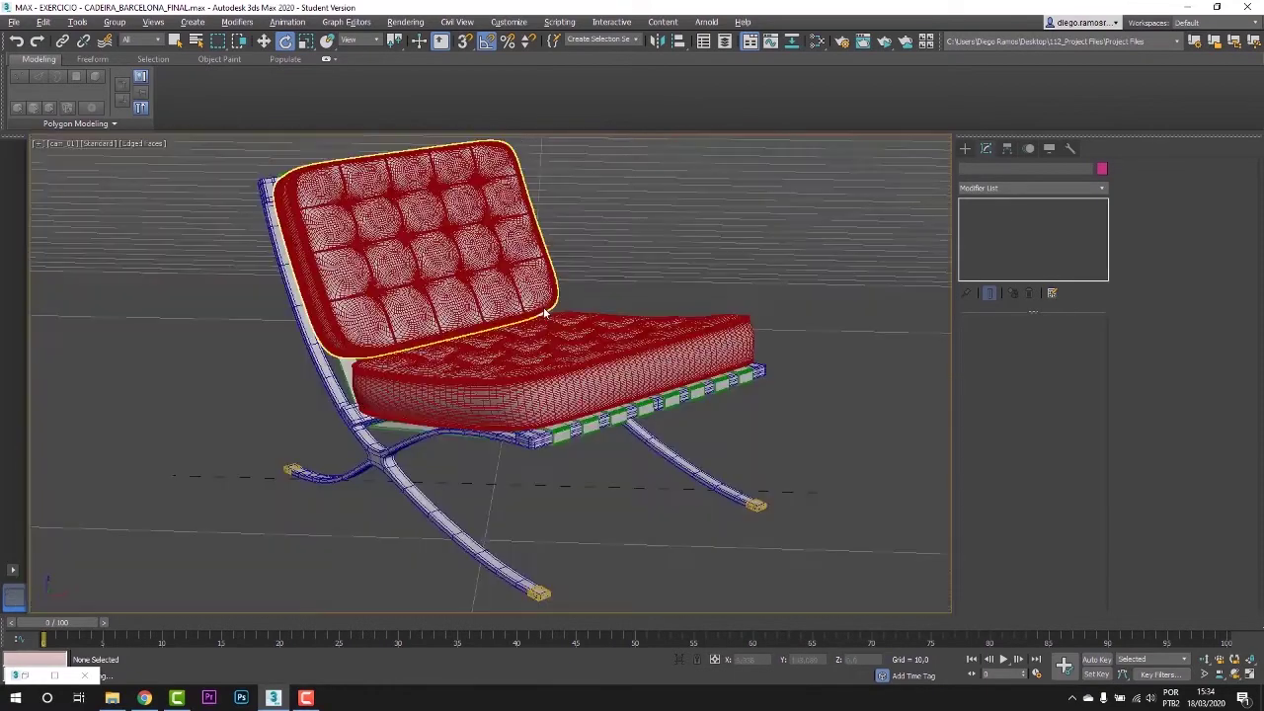
scroll(721, 377, "down", 9)
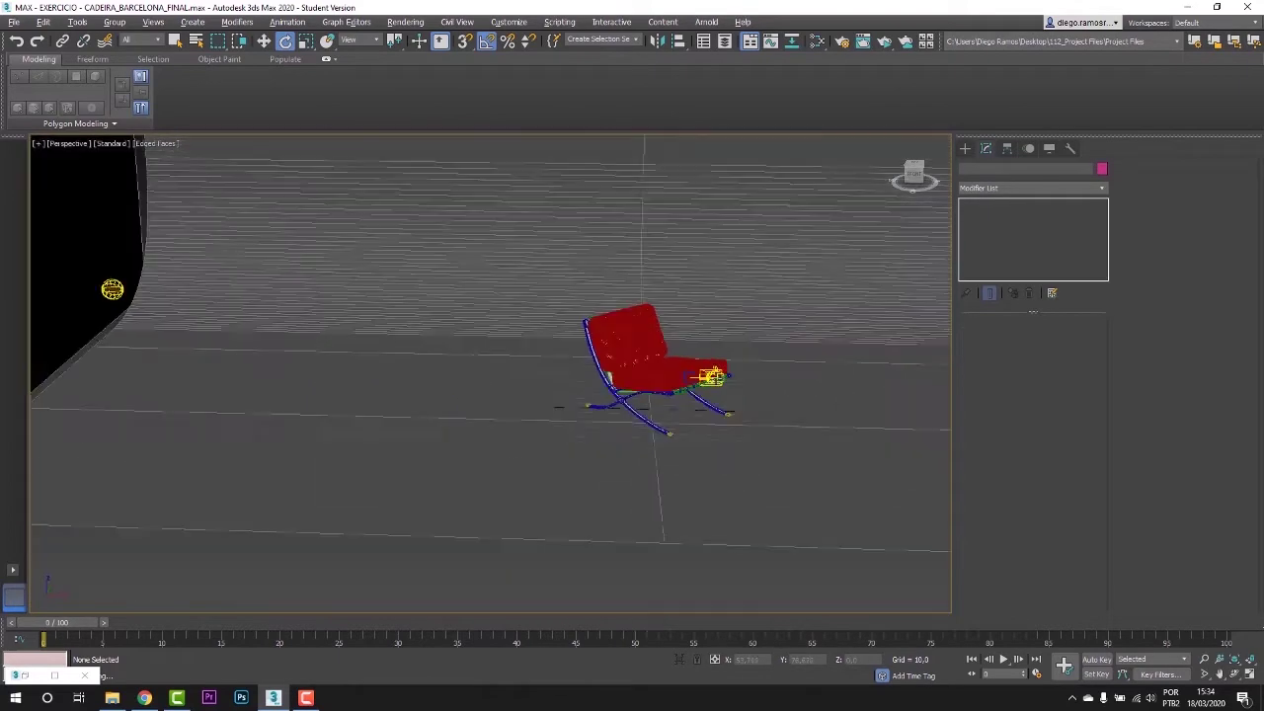
middle_click_drag(722, 377, 651, 474, "alt")
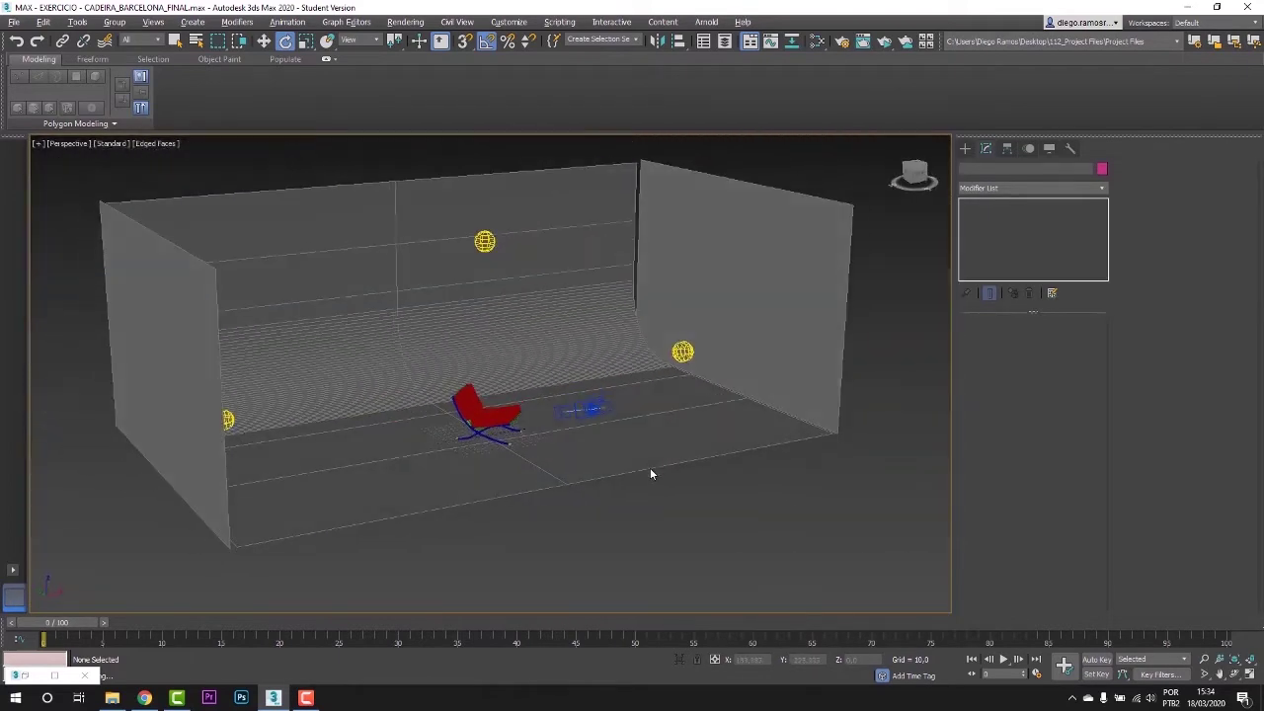
Create an Arnold light of type Skydome on the studio floor beside the chair
left_click(964, 148)
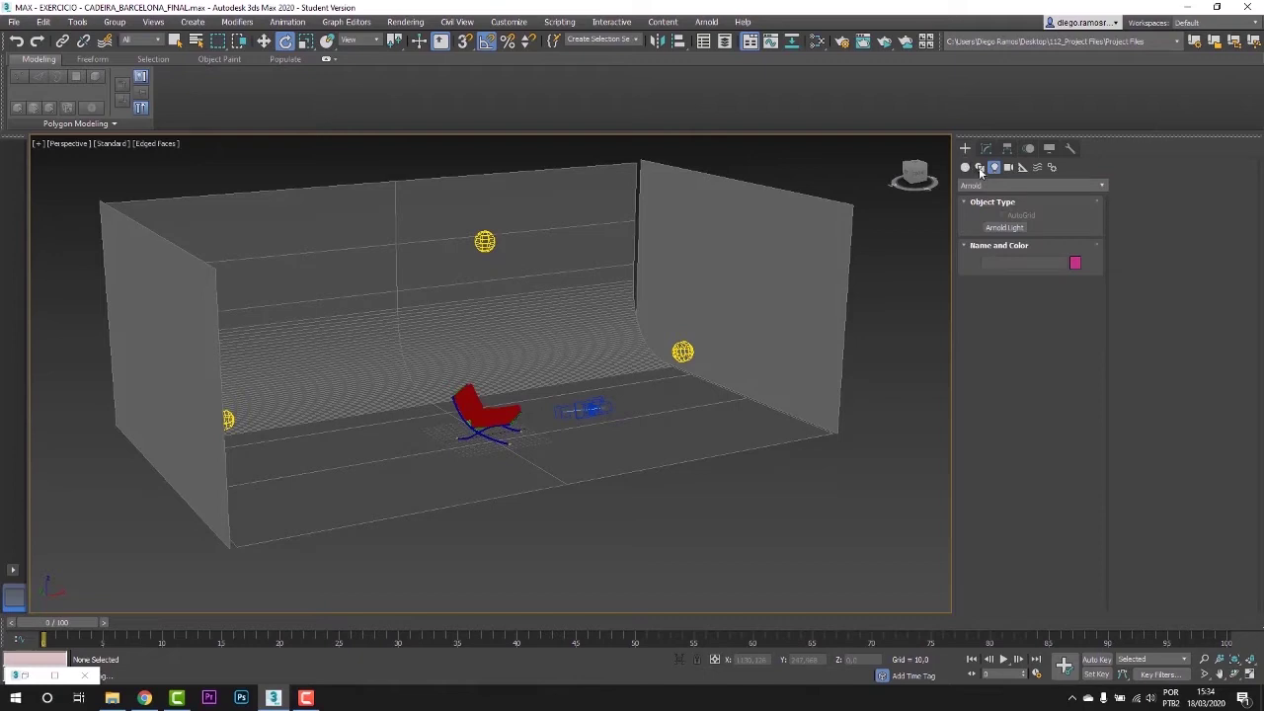
left_click(1004, 227)
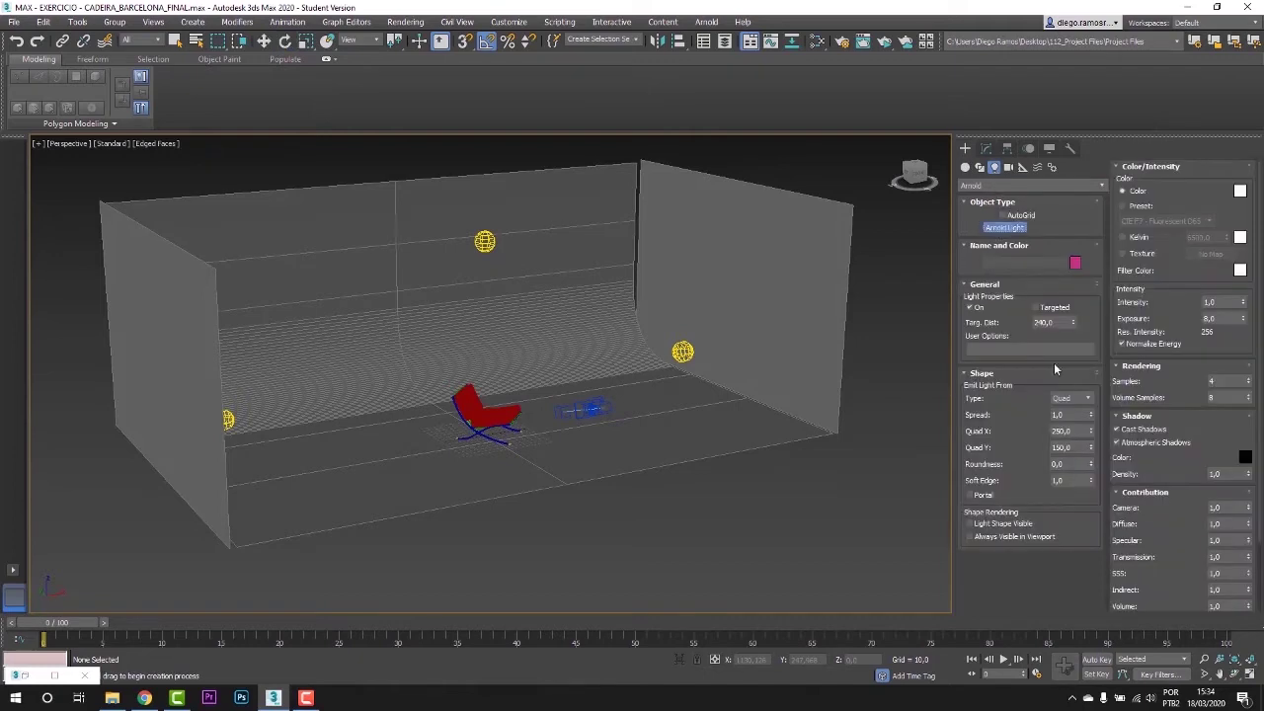
left_click(1074, 397)
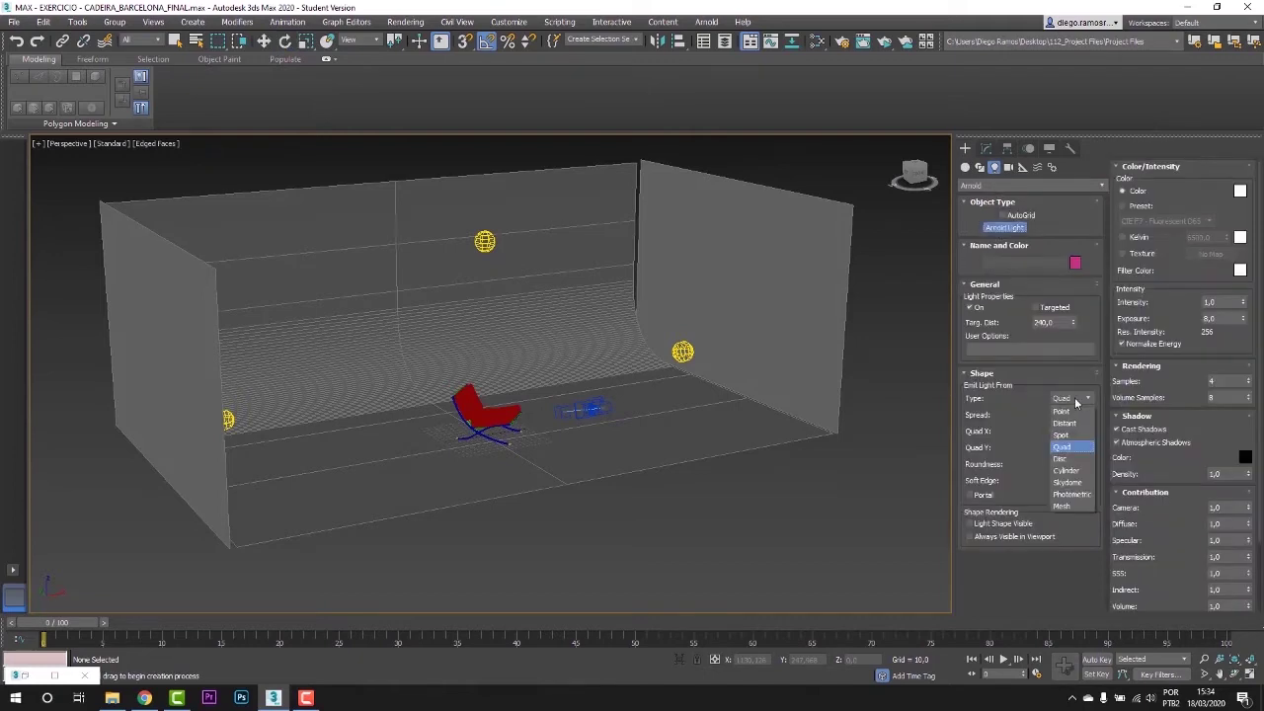
left_click(1068, 481)
left_click(642, 411)
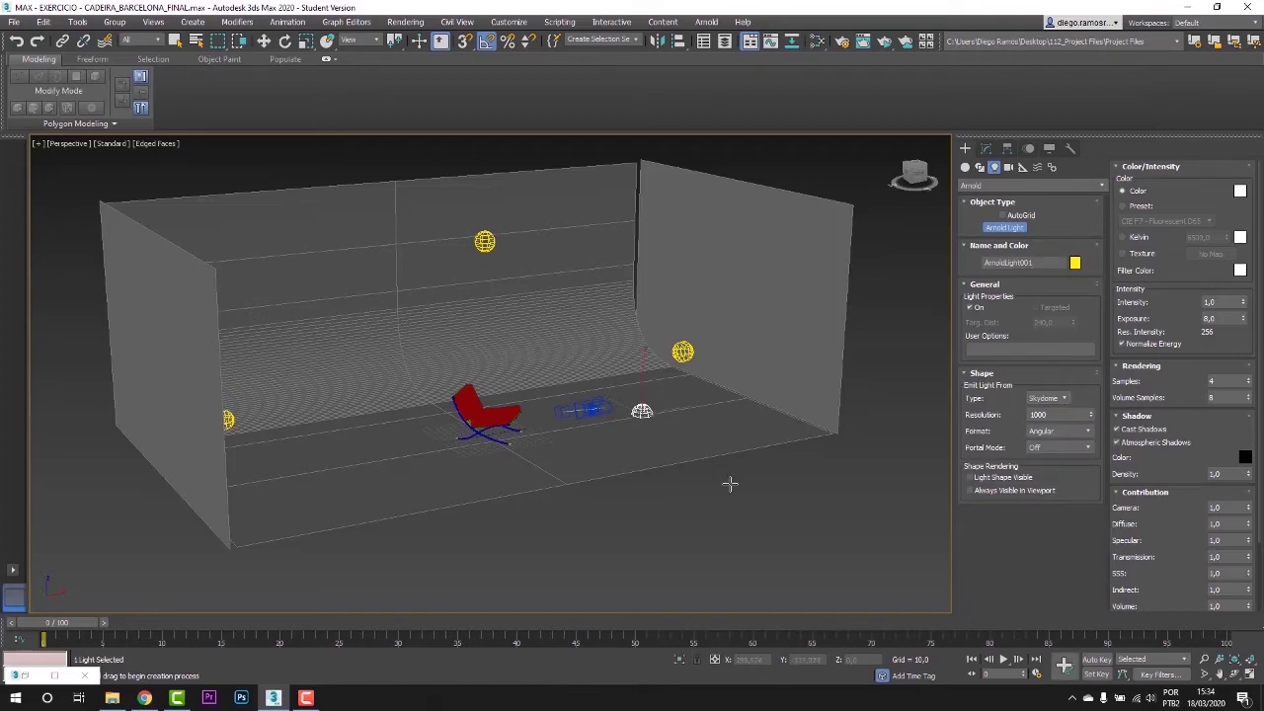
right_click(730, 484)
Check the cam_01 view, return to a perspective view of the whole studio set, and select the skydome light
key("c")
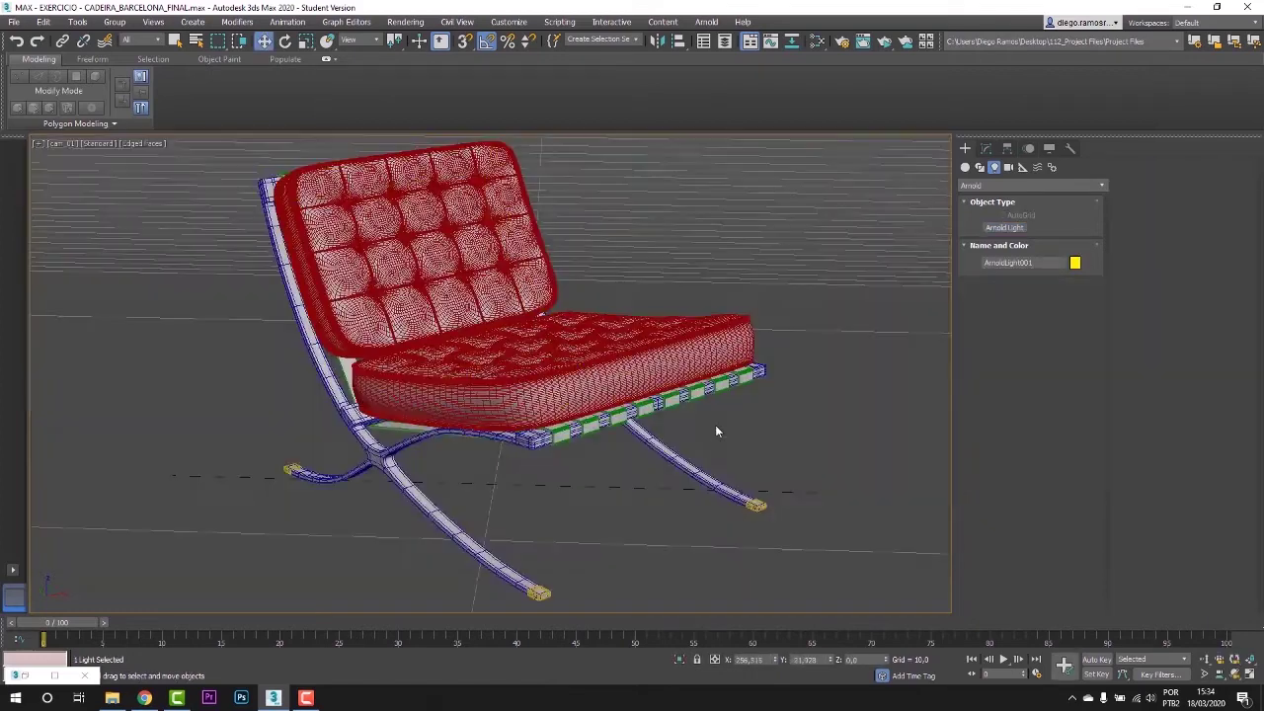
key("p")
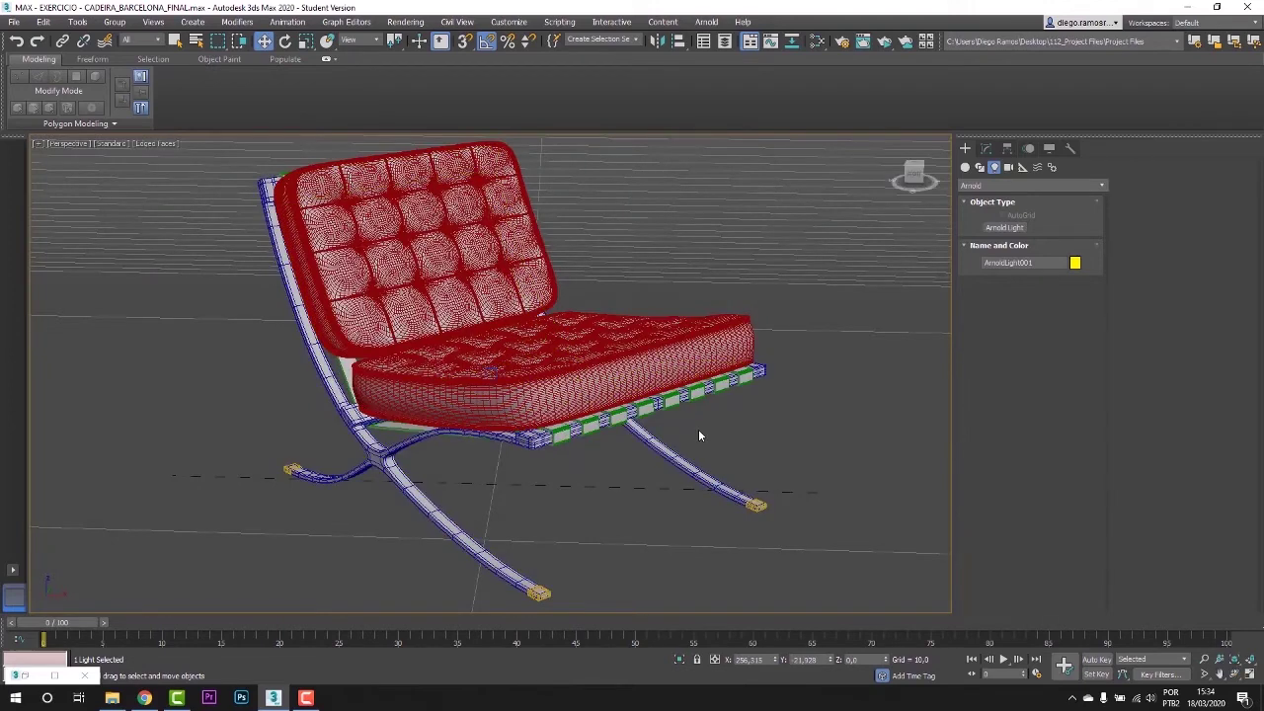
scroll(699, 434, "down", 8)
scroll(760, 429, "up", 5)
left_click(751, 508)
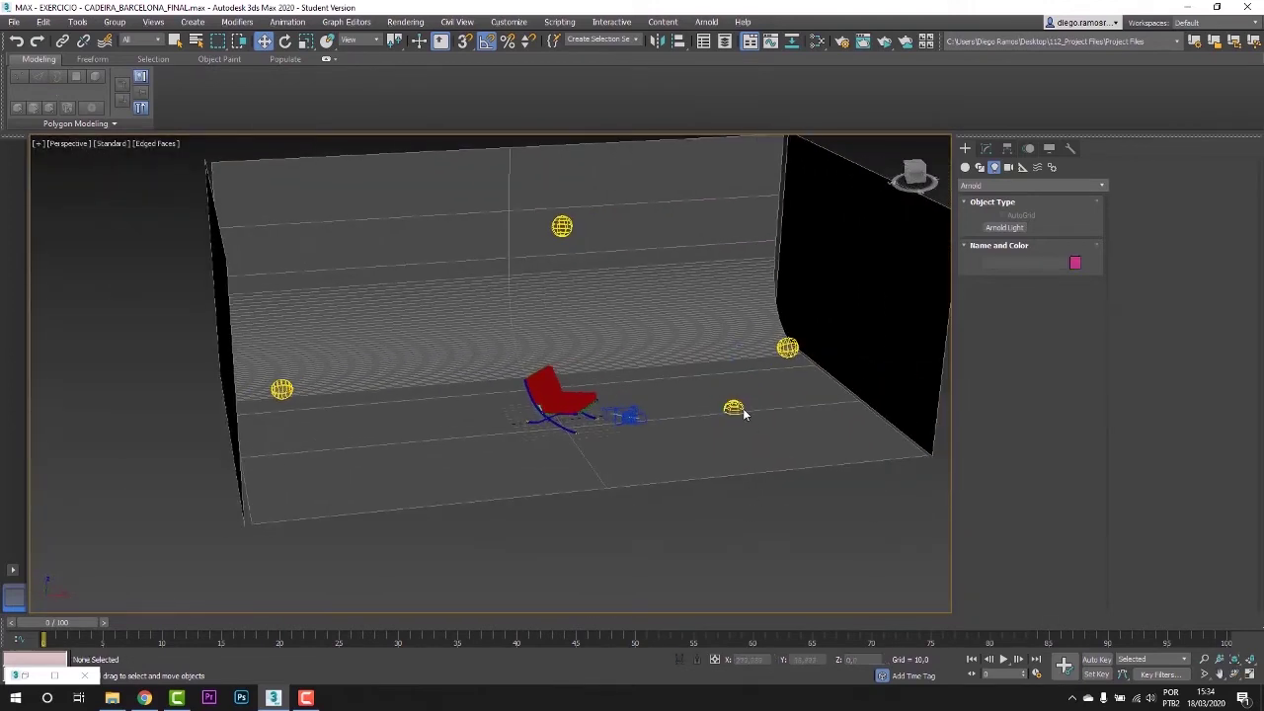
left_click(735, 407)
Show the cam_01 view and start an ActiveShade preview, placing its window clear of the light's parameters
key("c")
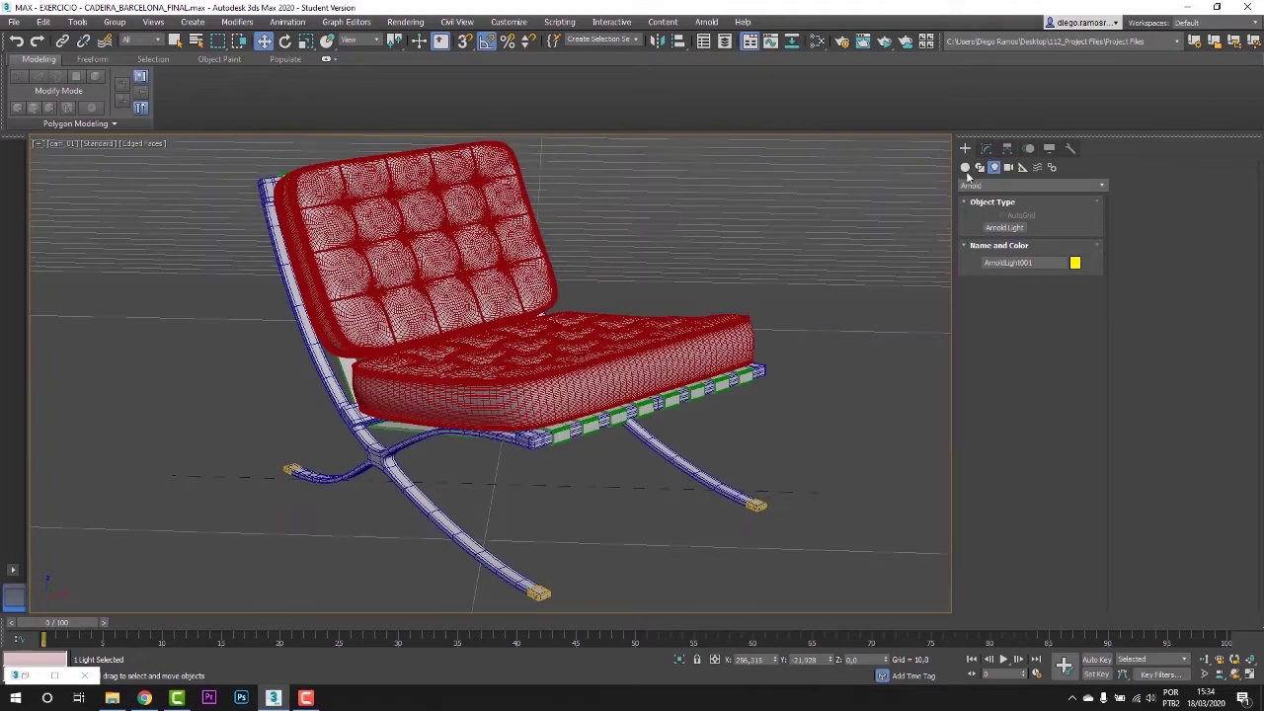
left_click(884, 43)
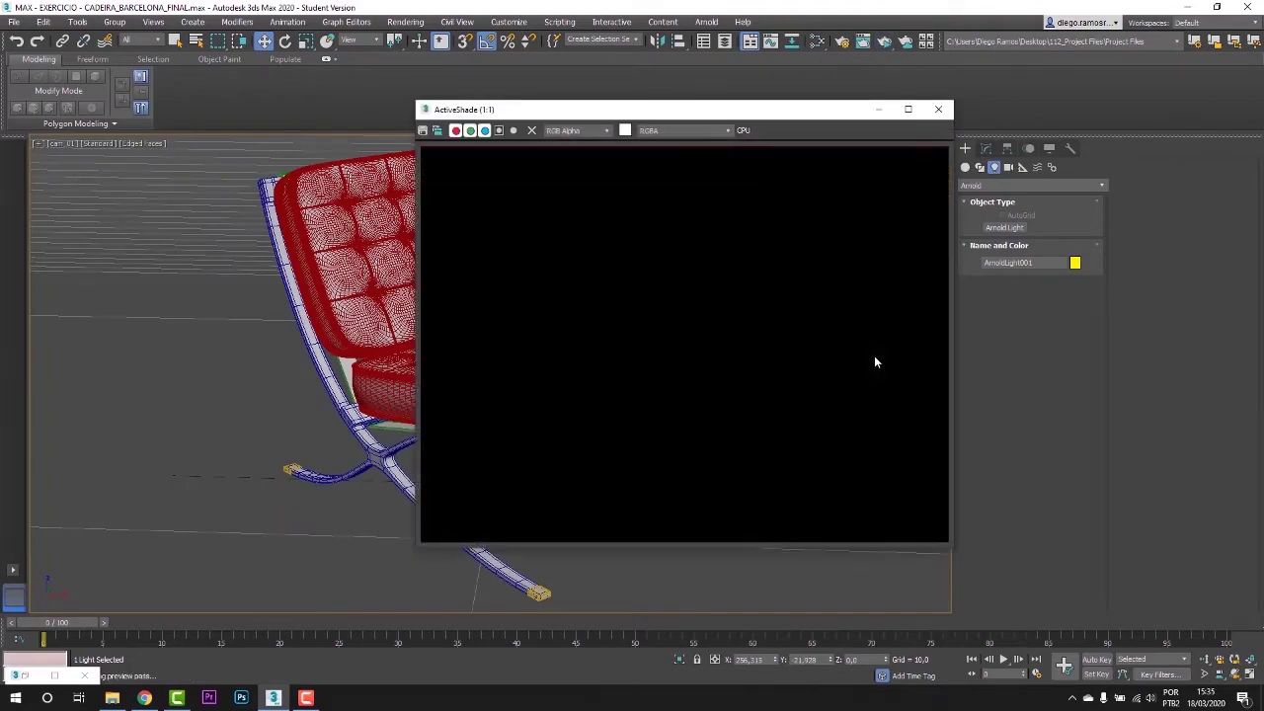
left_click_drag(753, 112, 388, 114)
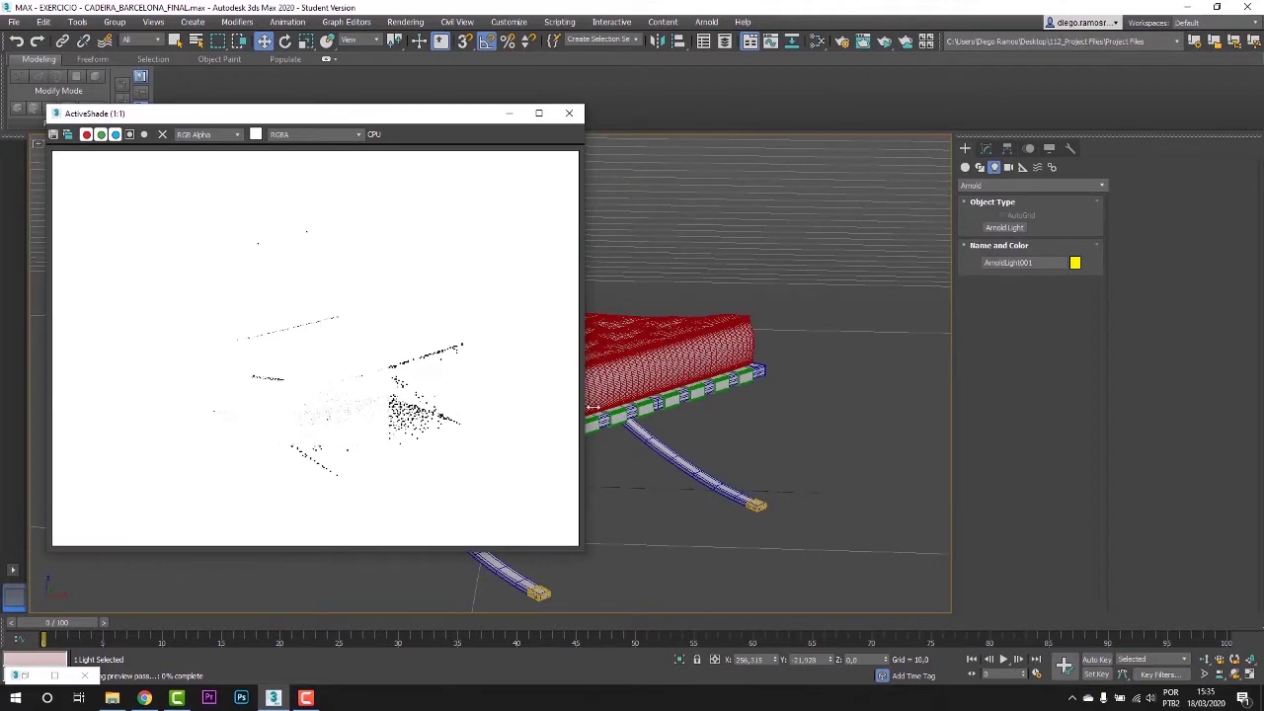
Set the skydome light's exposure to 0 and choose a Bitmap map as its color texture
left_click(985, 148)
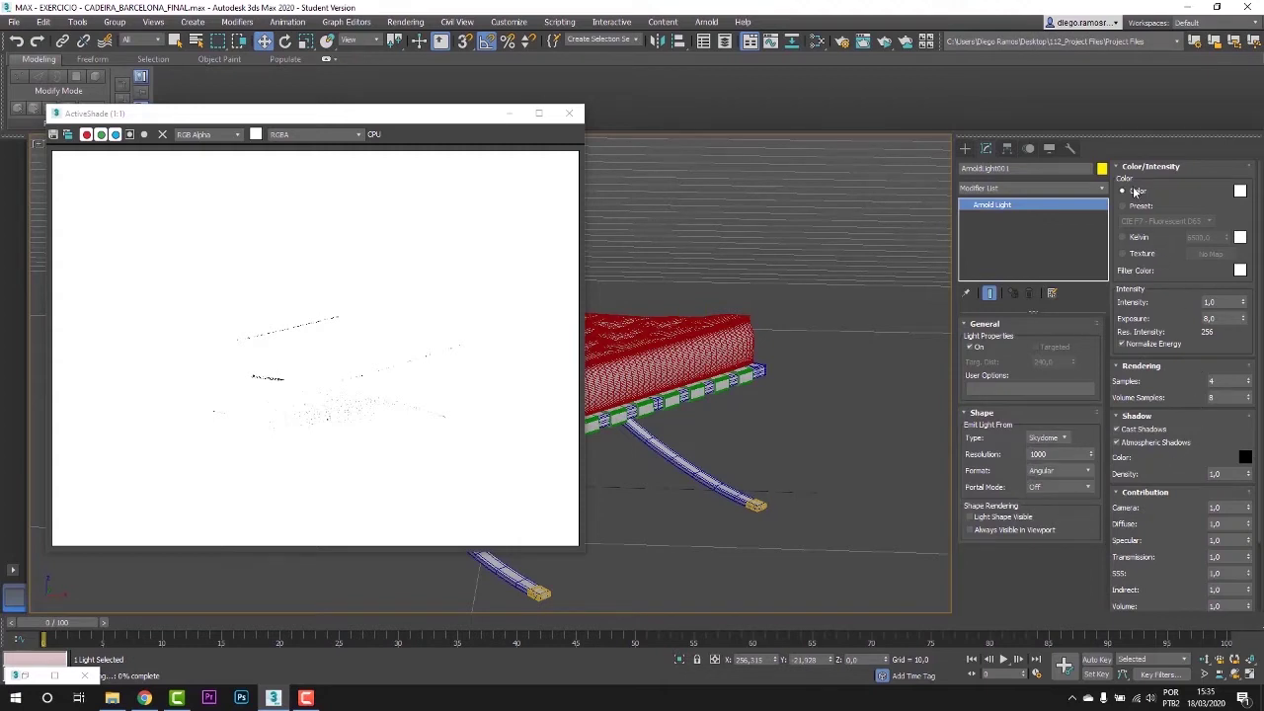
right_click(1244, 323)
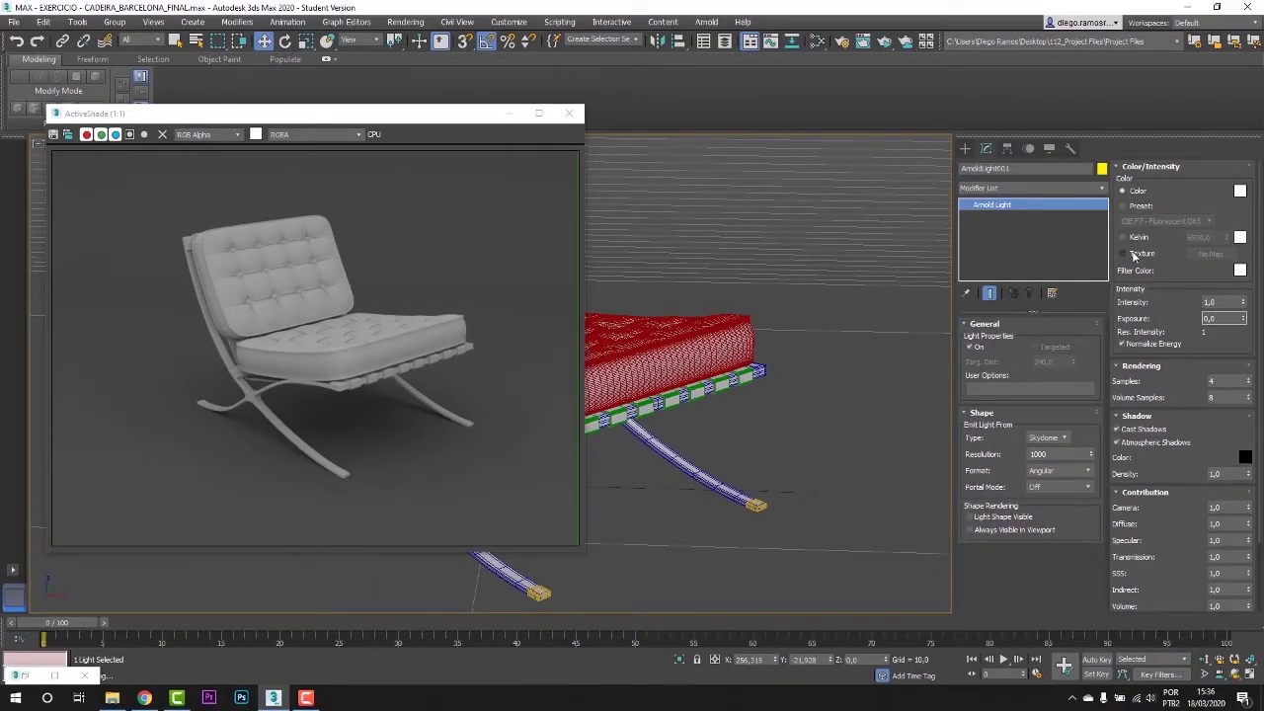
left_click(987, 281)
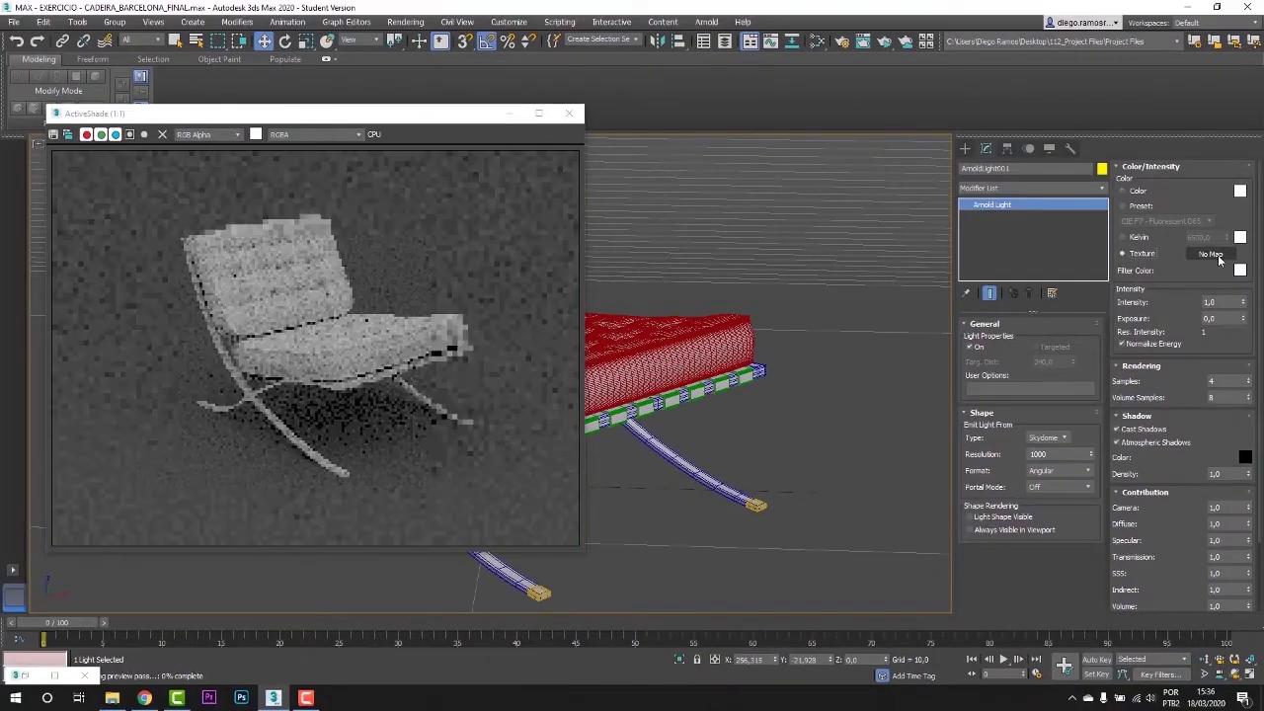
left_click(1211, 254)
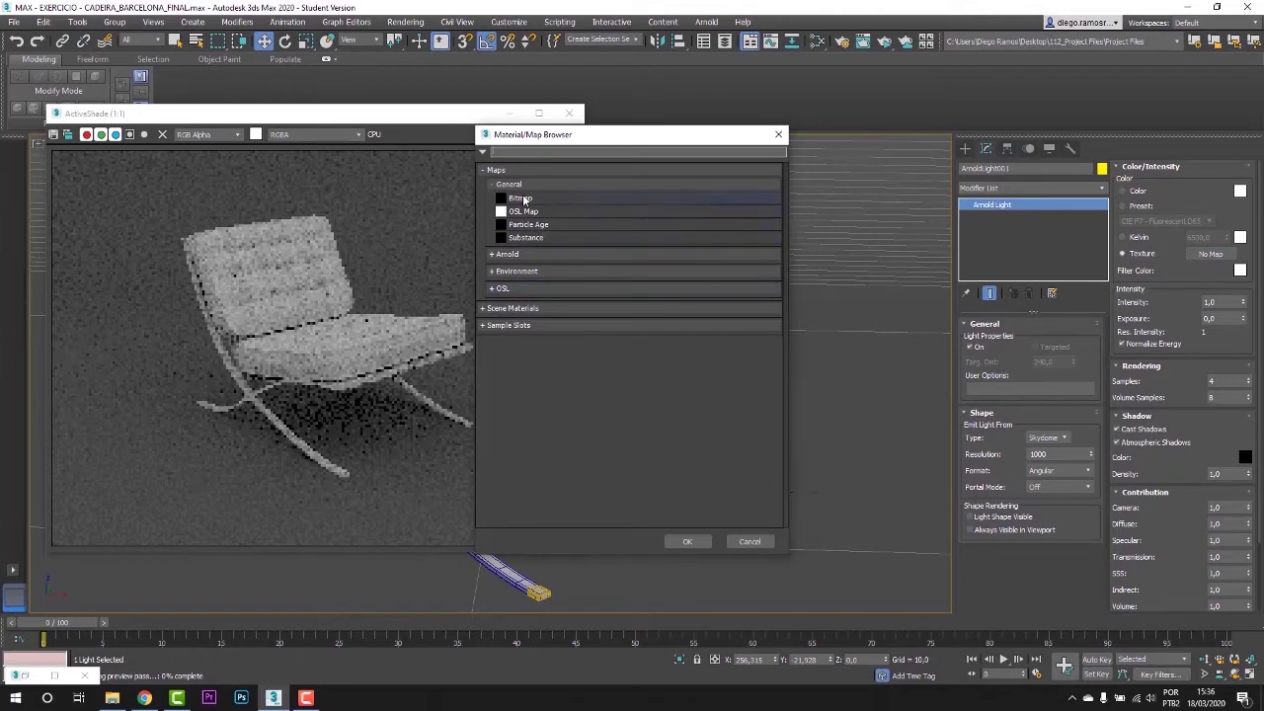
double_click(521, 200)
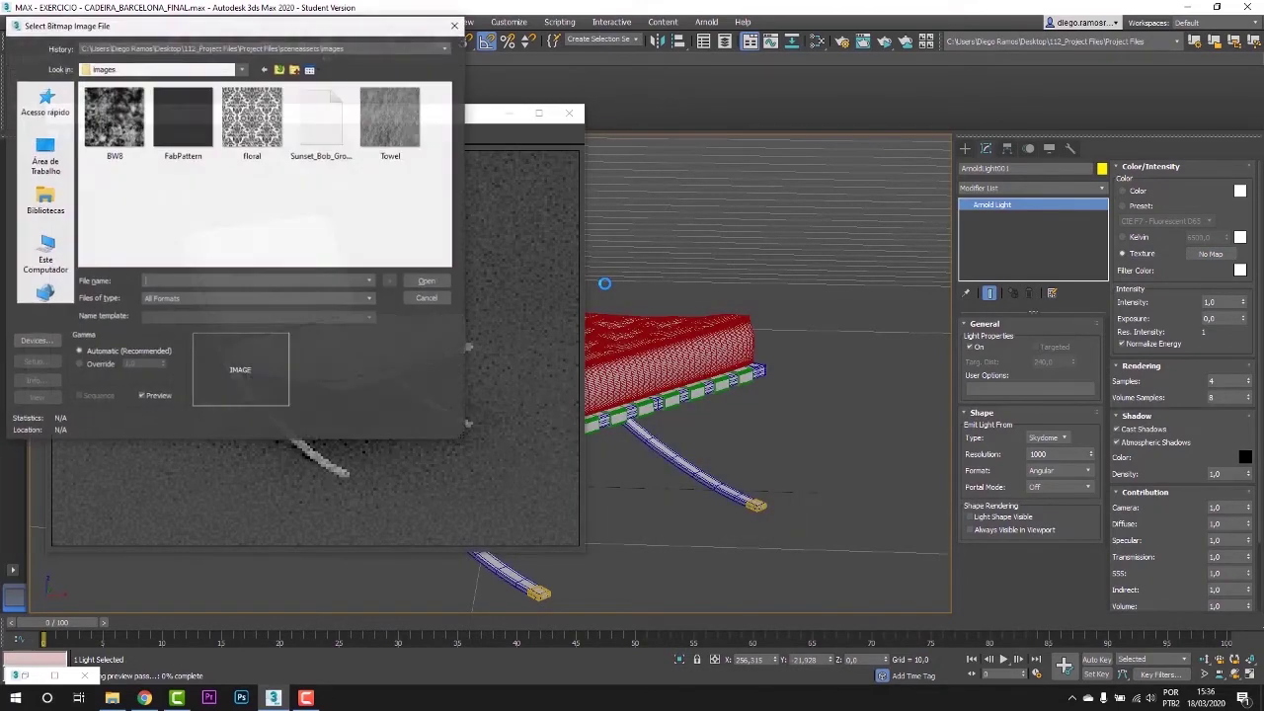
Open HDR_Sunset_Bob_Groothuis from the desktop's VIDEO AULAS folder, under 1 - REVISÃO (LUZ-TEXTURA-RENDER) and 1 - TEXTURAS
left_click_drag(304, 33, 503, 62)
left_click(246, 187)
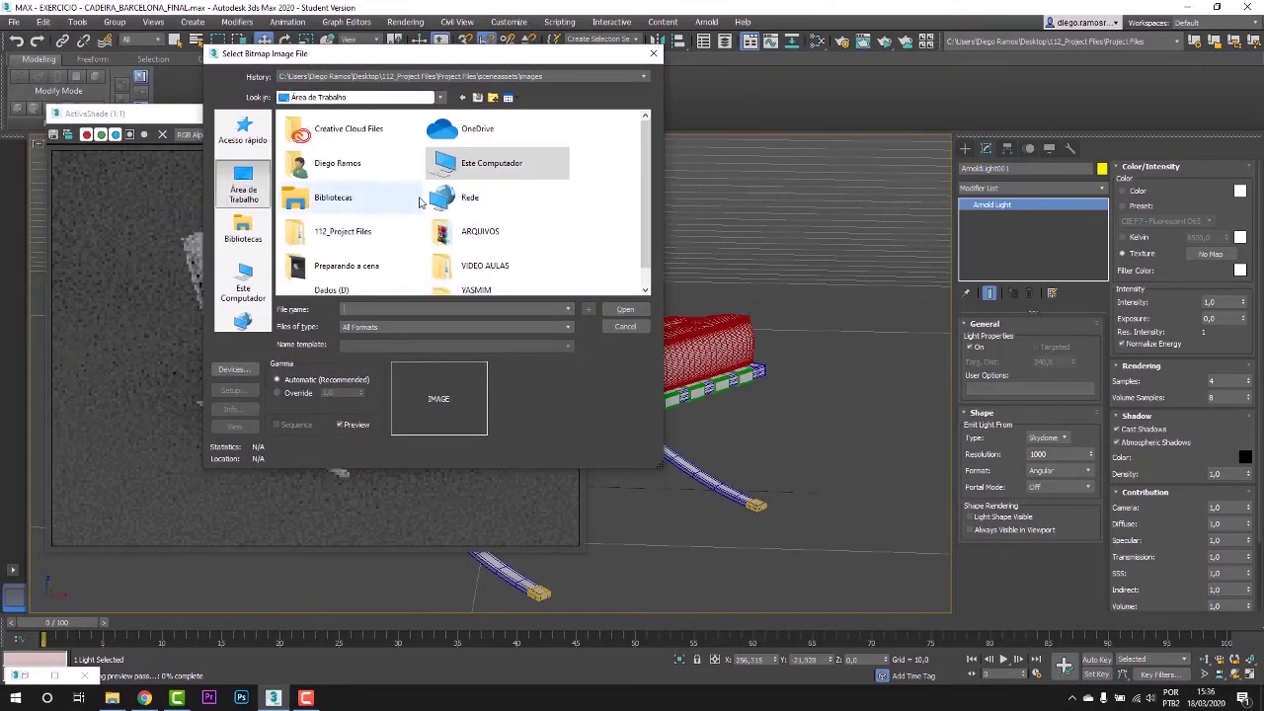
scroll(483, 209, "down", 1)
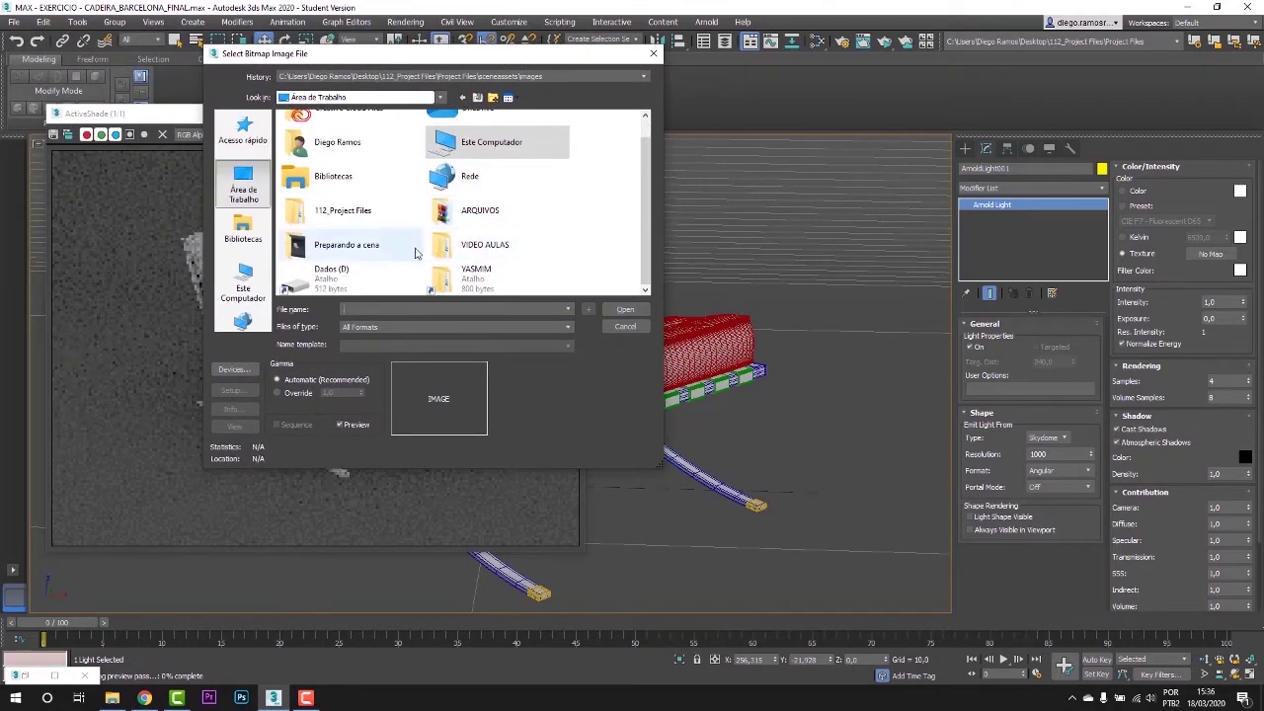
double_click(479, 247)
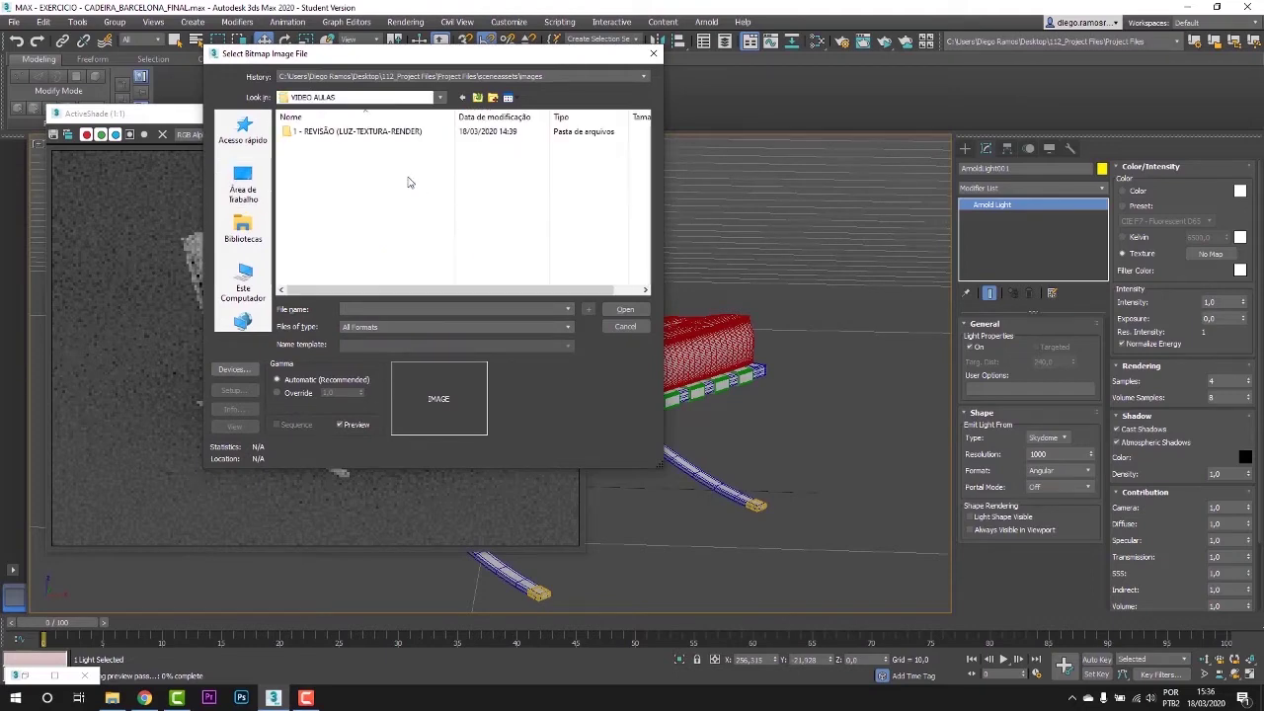
double_click(374, 134)
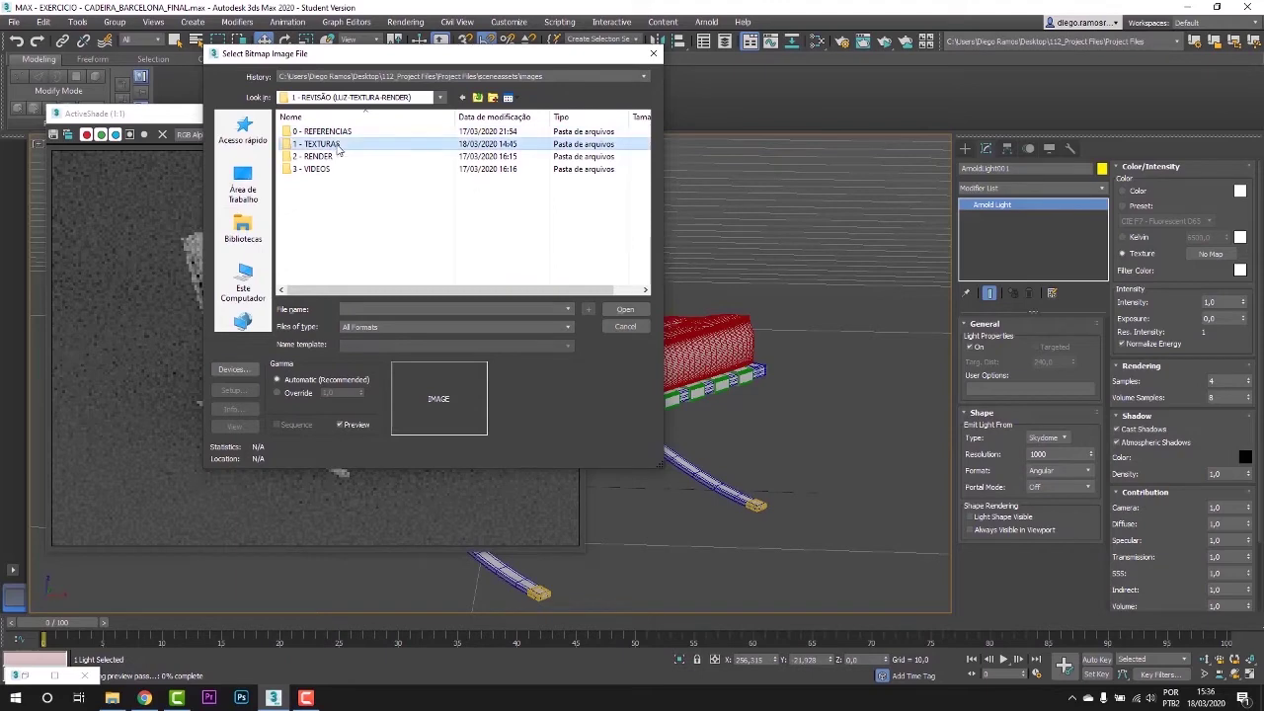
double_click(341, 145)
left_click(336, 189)
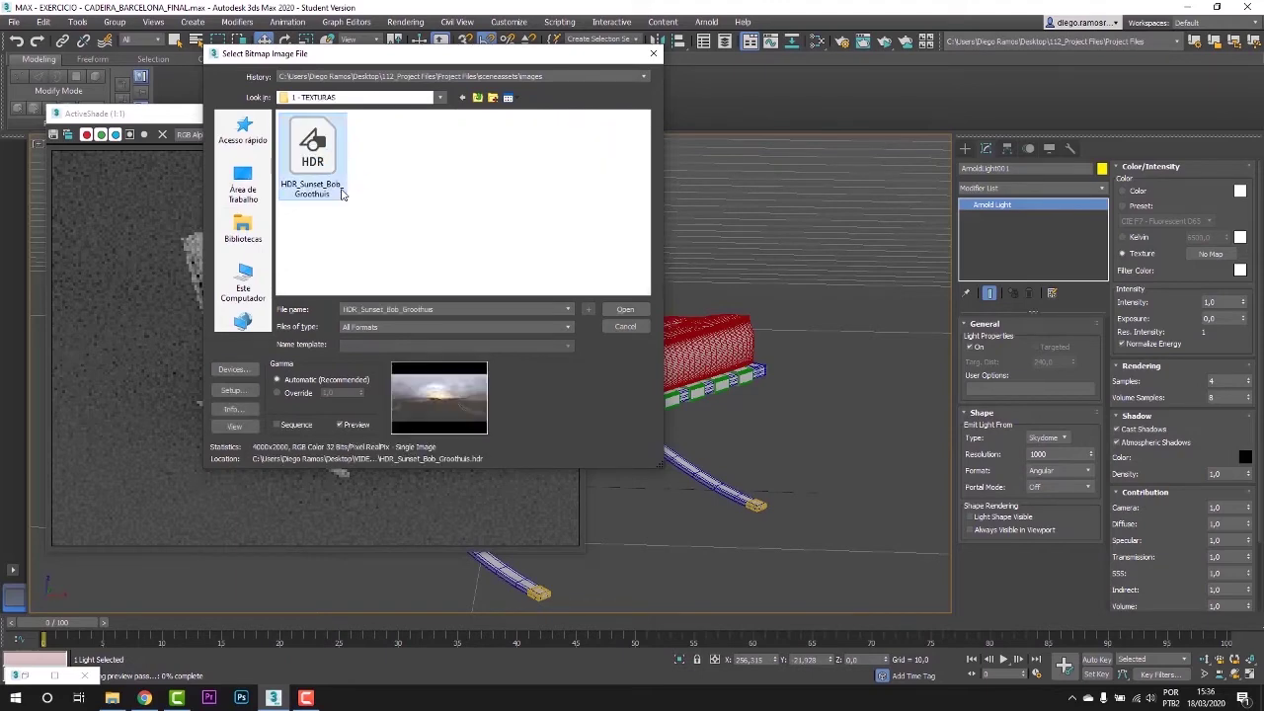
left_click(622, 310)
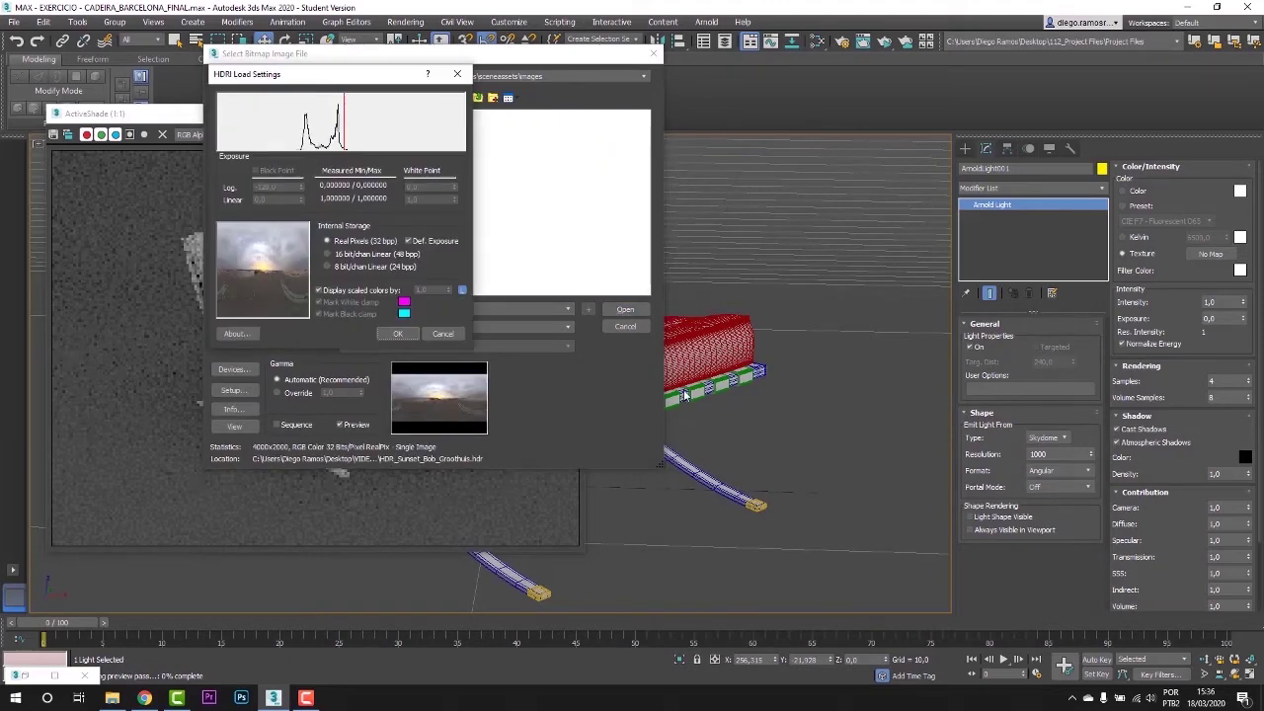
Test the HDR image's log white point at 3.1 and -5.5 in 16-bit storage, comparing each in Real Pixels (32 bpp)
left_click_drag(347, 75, 594, 124)
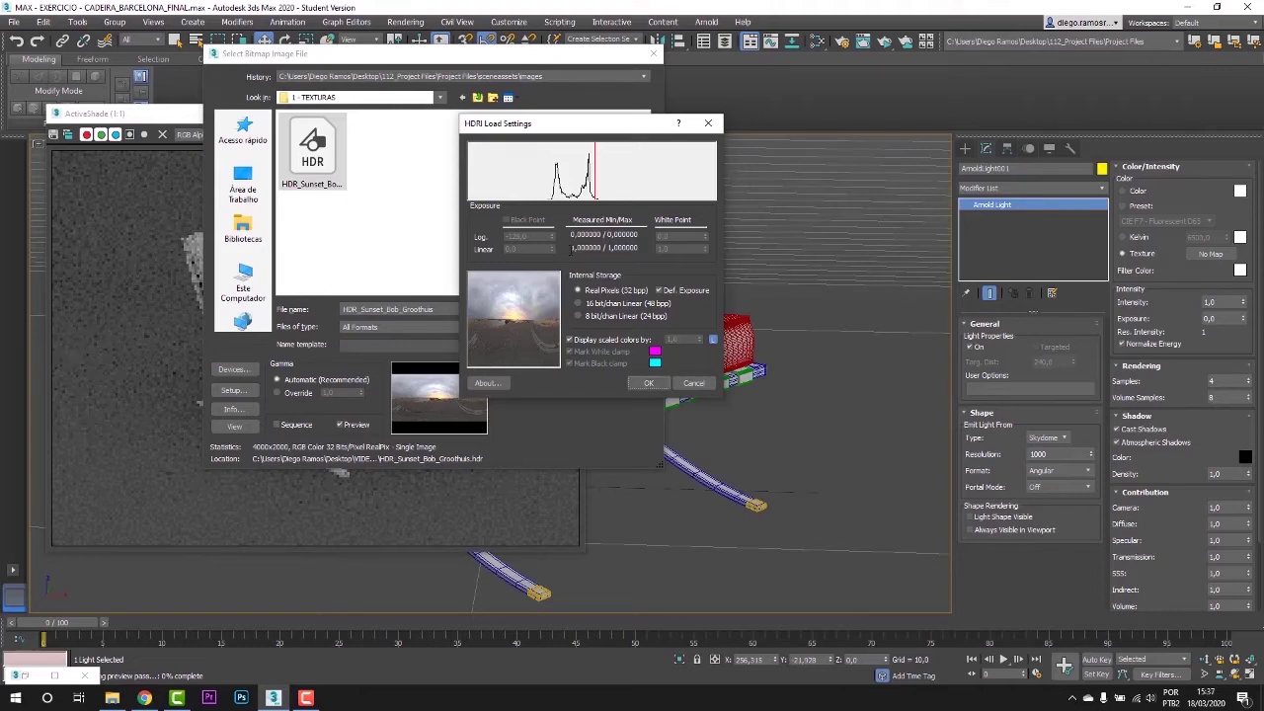
left_click(579, 304)
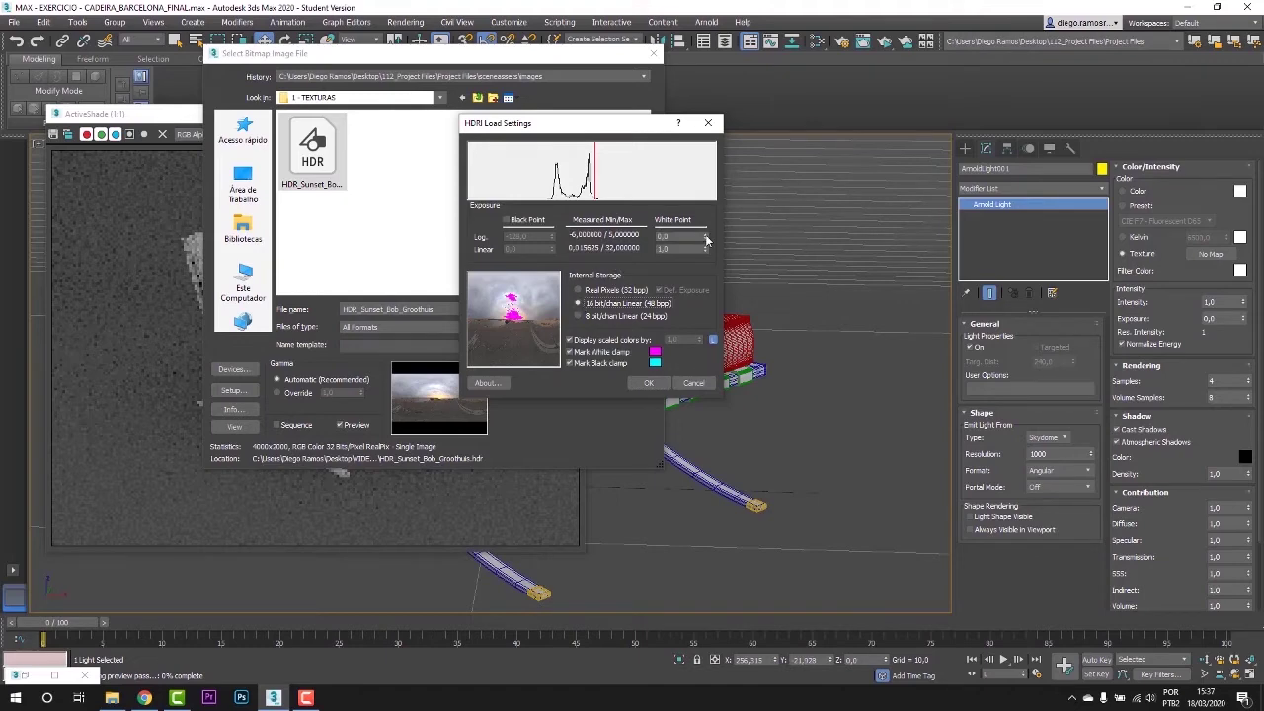
left_click_drag(705, 238, 704, 215)
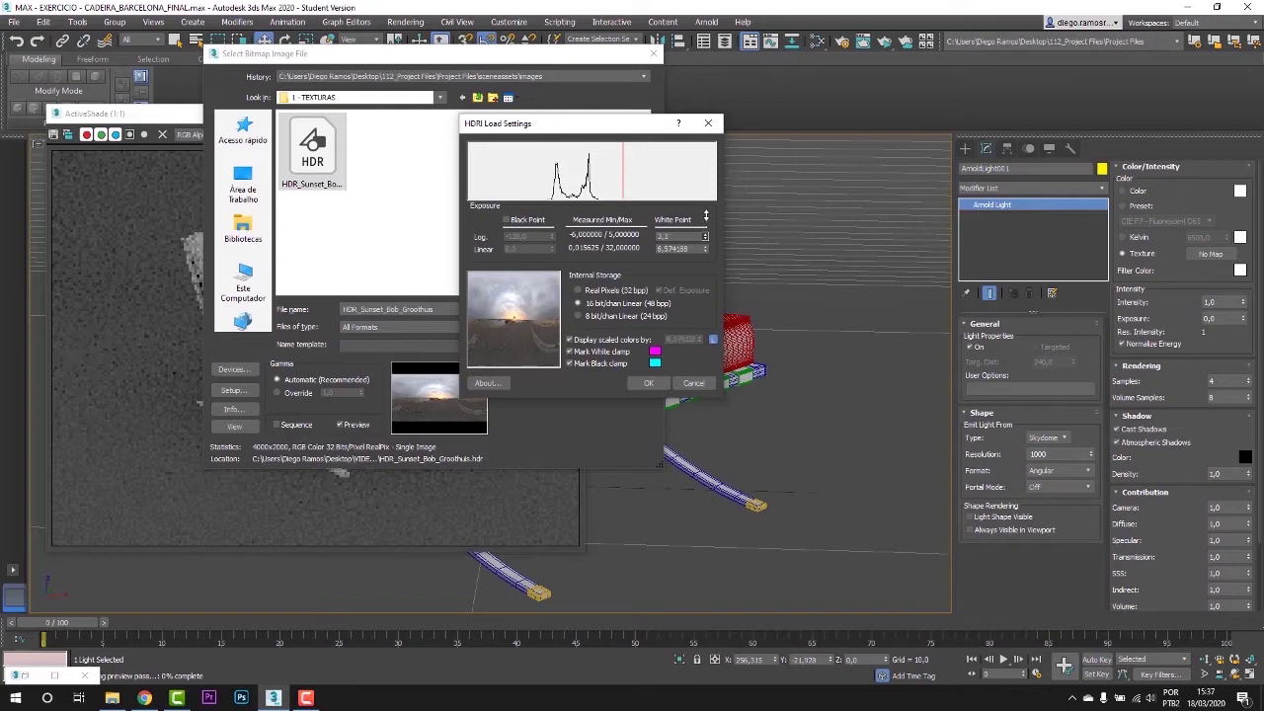
left_click(579, 289)
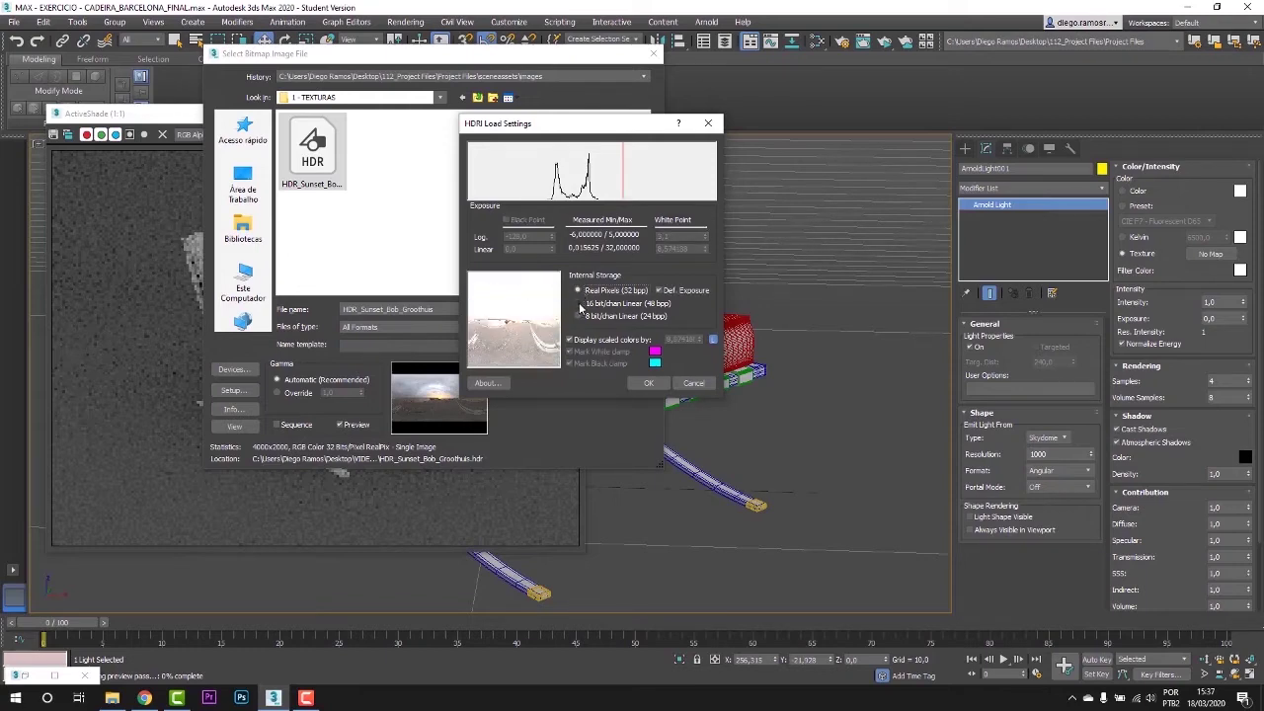
left_click(578, 303)
left_click_drag(706, 237, 699, 290)
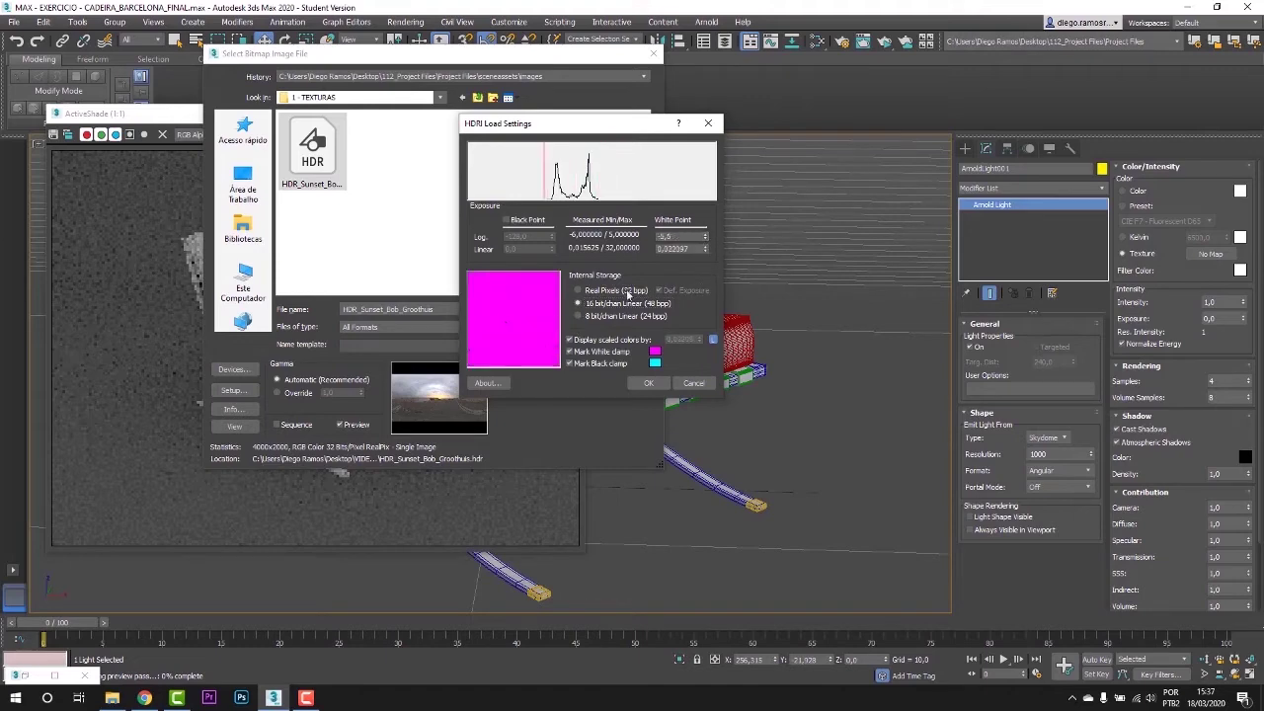
left_click(579, 290)
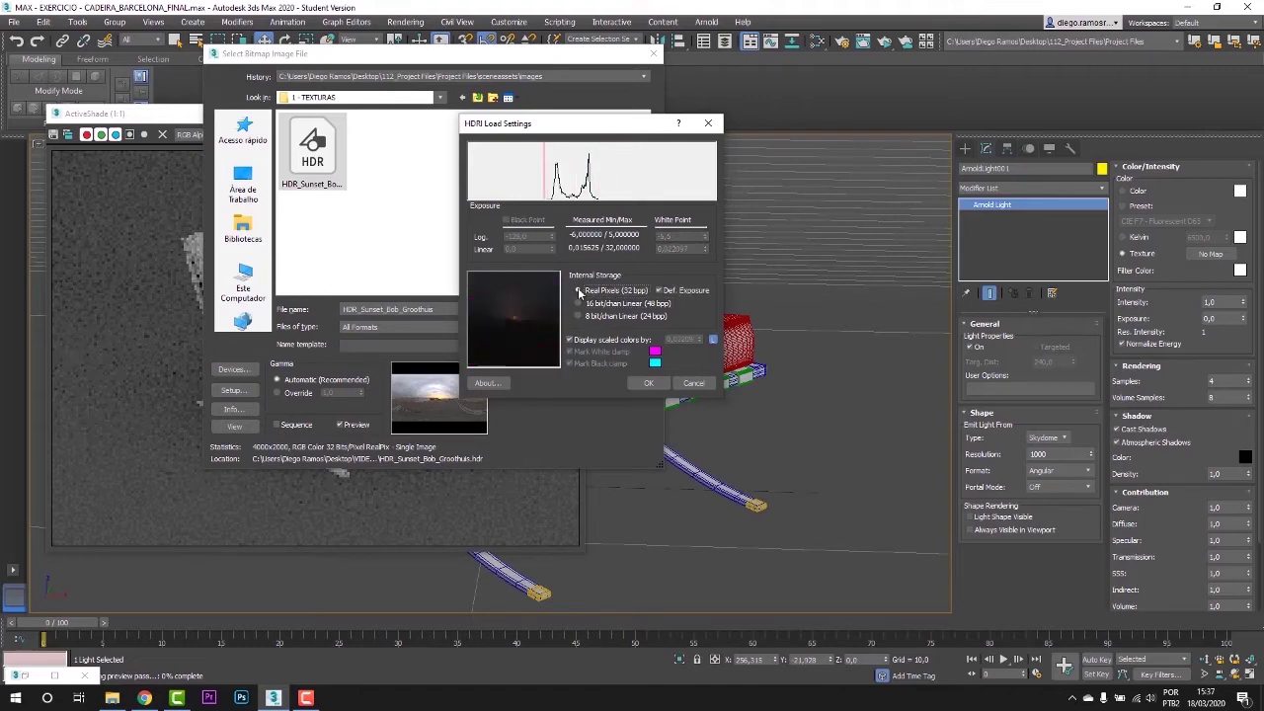
Test log white points of -0.4 and 0.5 in 16-bit storage, comparing each in Real Pixels (32 bpp)
left_click(579, 303)
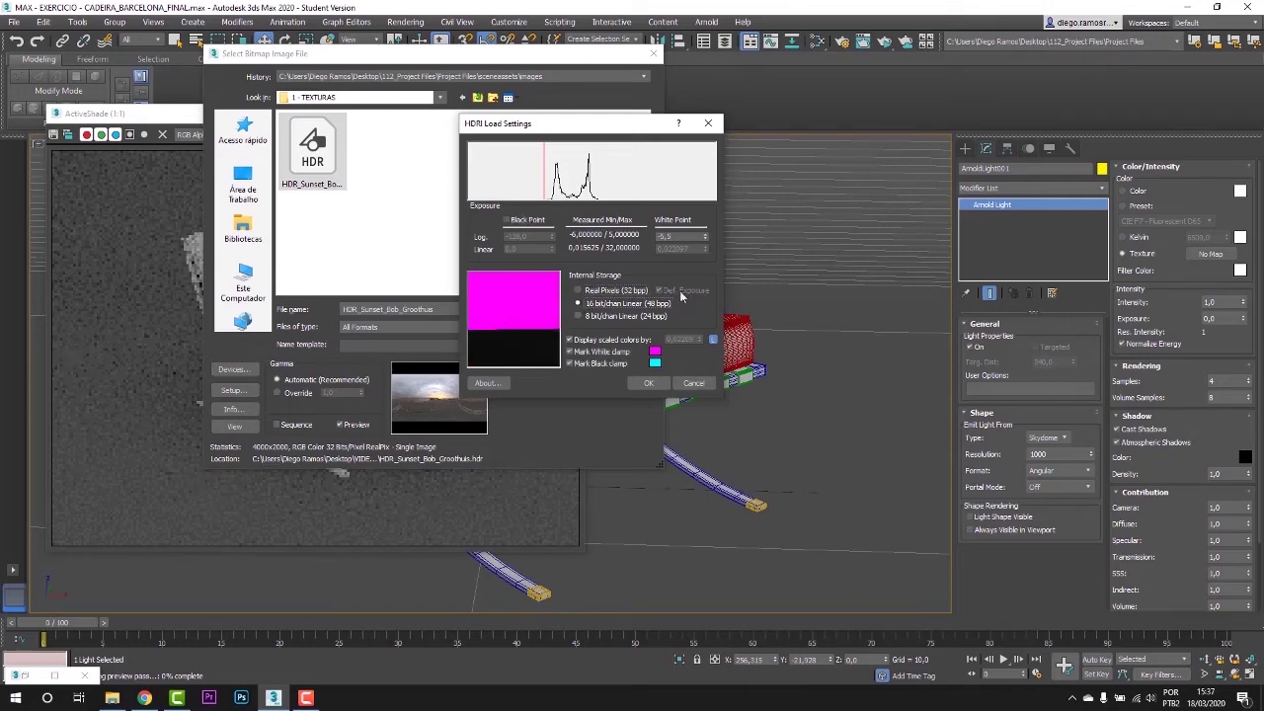
left_click_drag(704, 237, 692, 204)
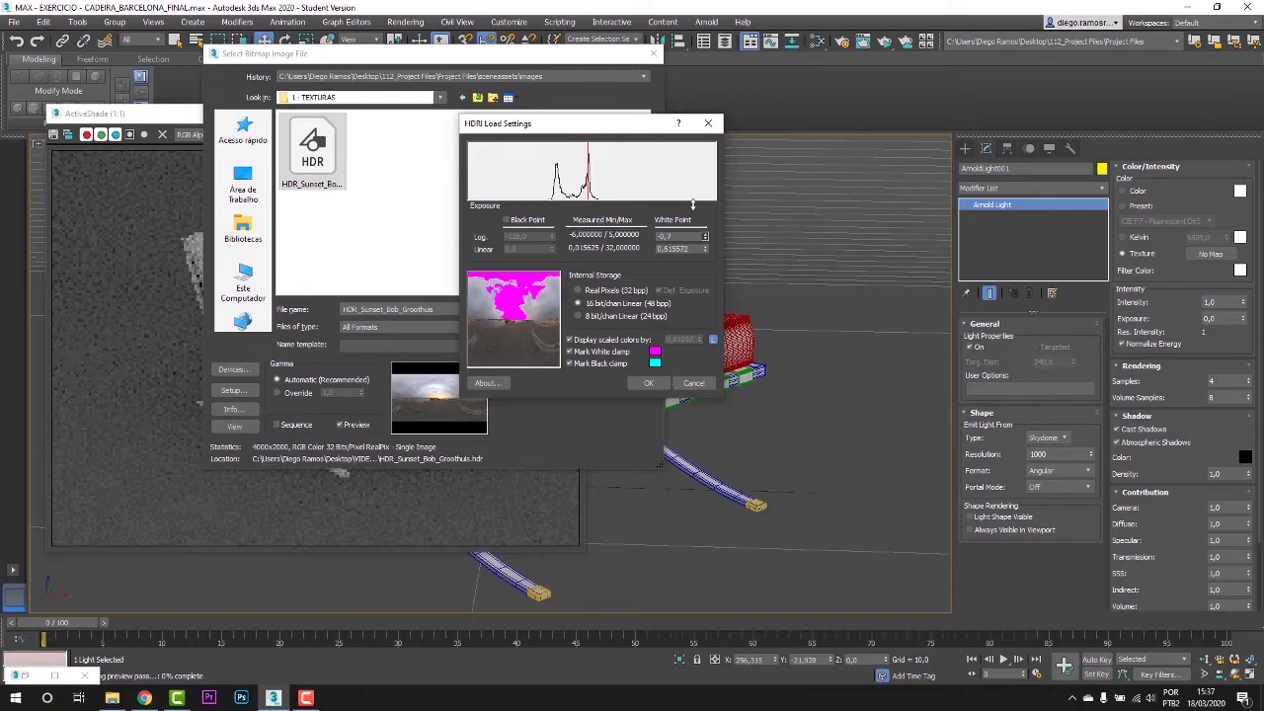
left_click_drag(692, 204, 691, 196)
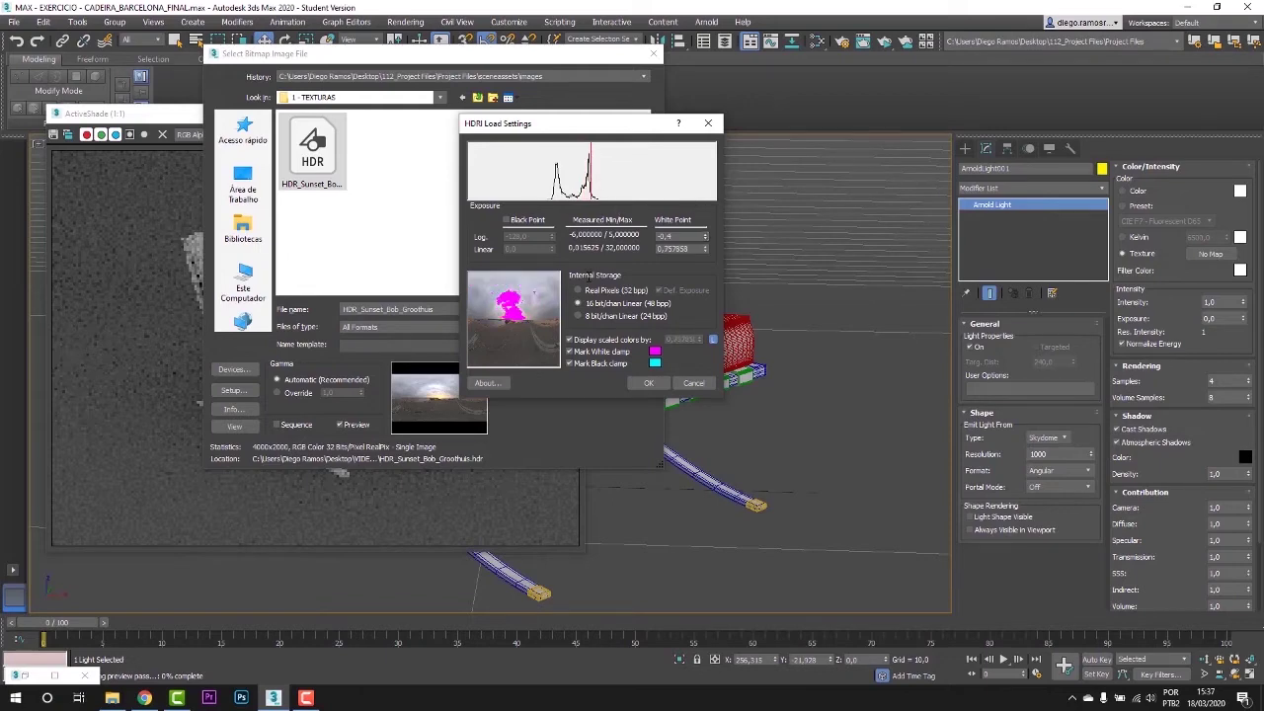
left_click(577, 290)
left_click(580, 304)
left_click_drag(703, 237, 701, 231)
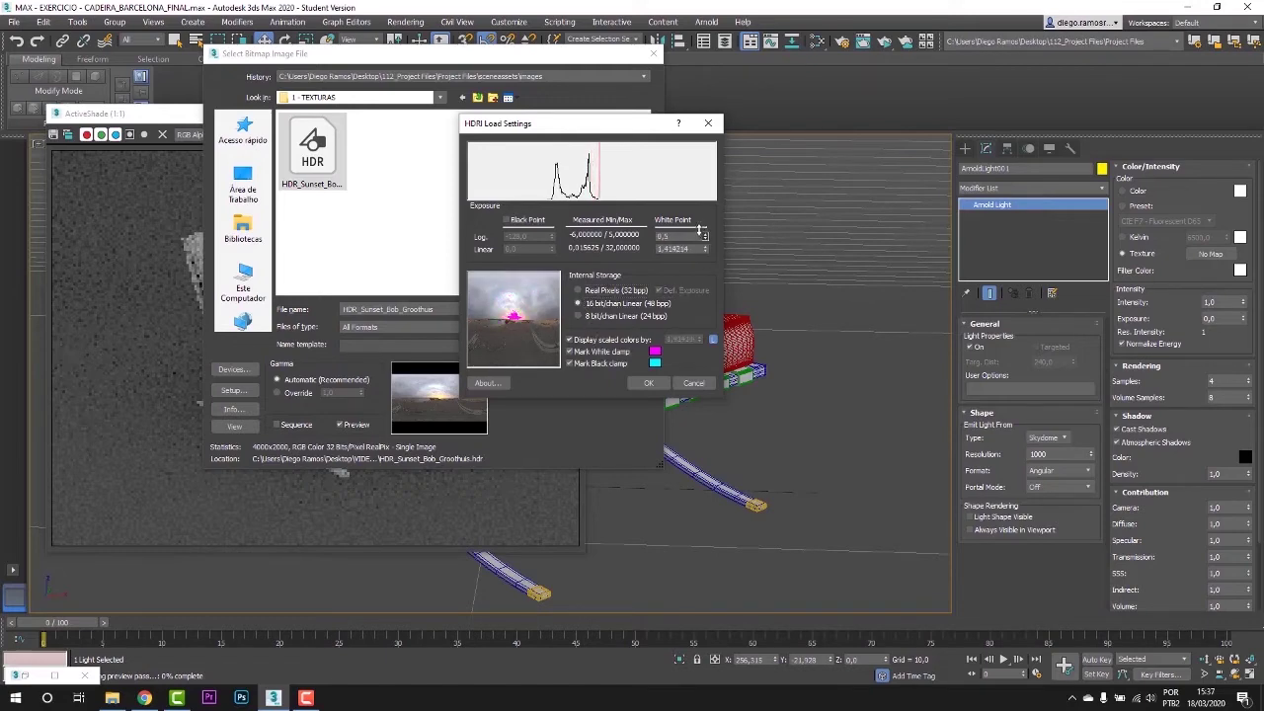
left_click(578, 290)
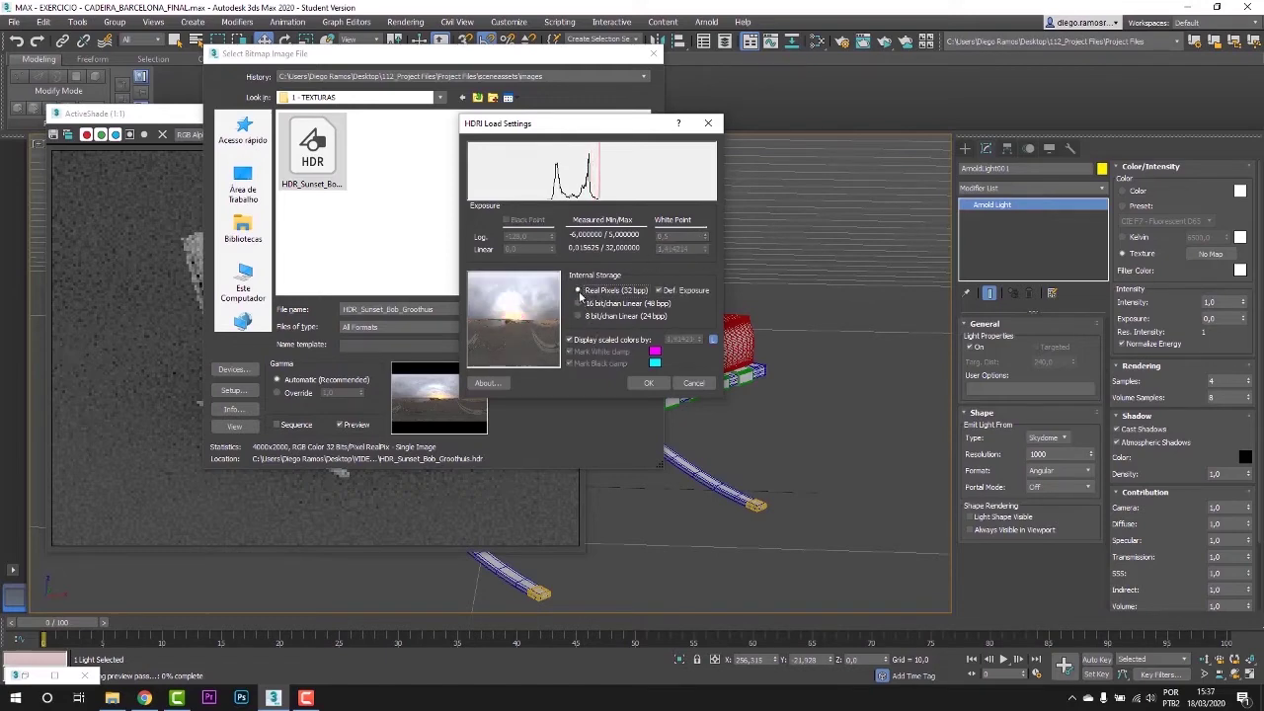
Try a log white point of 1.3, settle on 0.5, and set the HDR's internal storage to Real Pixels (32 bpp)
left_click(580, 303)
left_click_drag(704, 237, 704, 239)
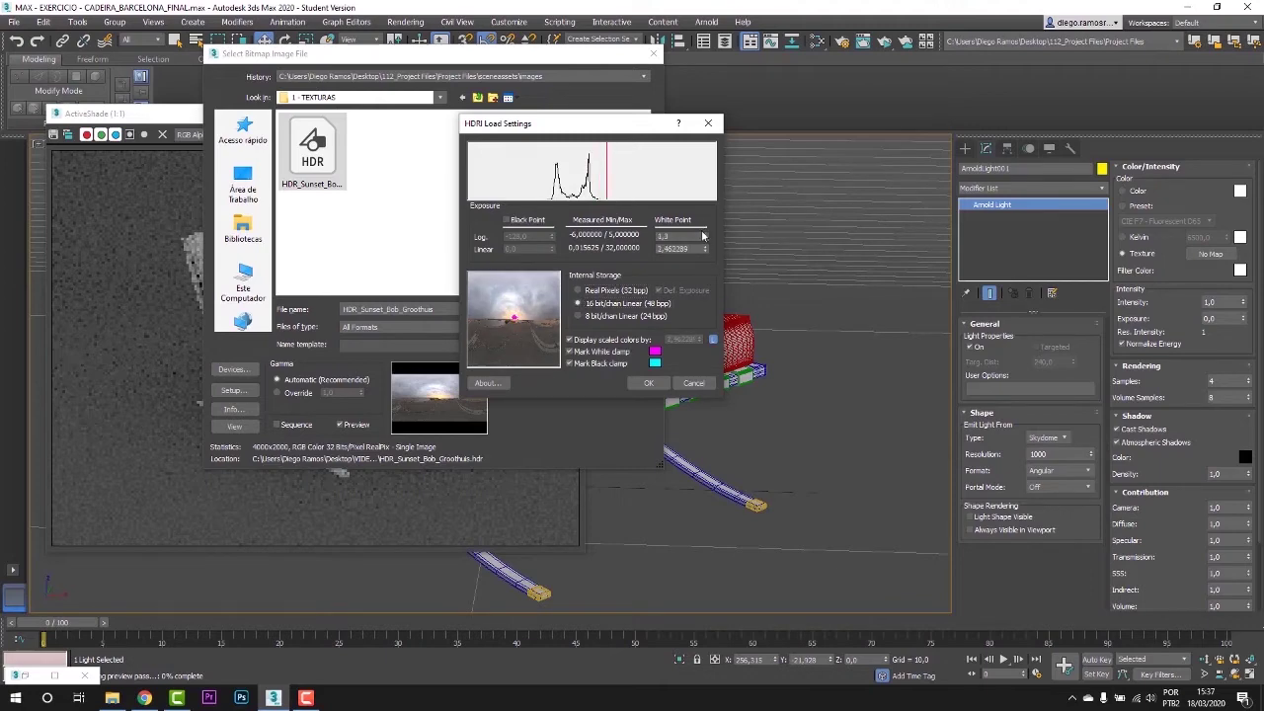
left_click(578, 290)
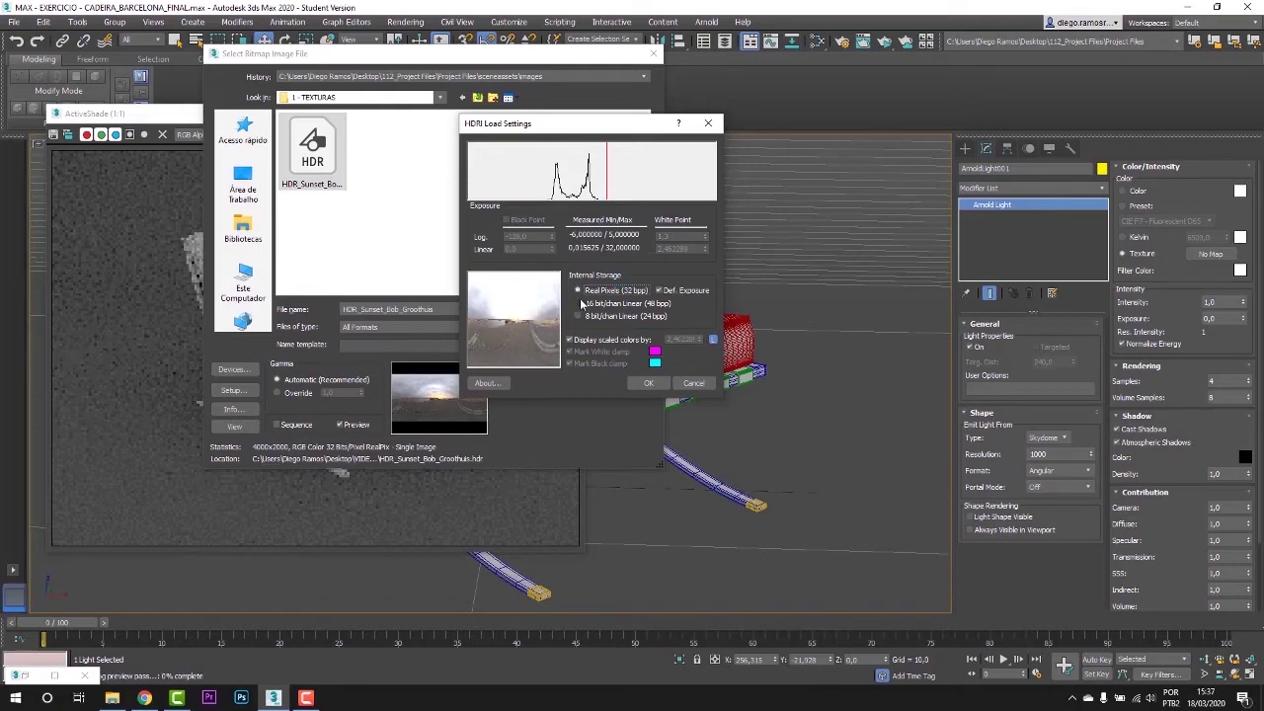
left_click(579, 303)
left_click_drag(702, 238, 703, 240)
left_click(579, 290)
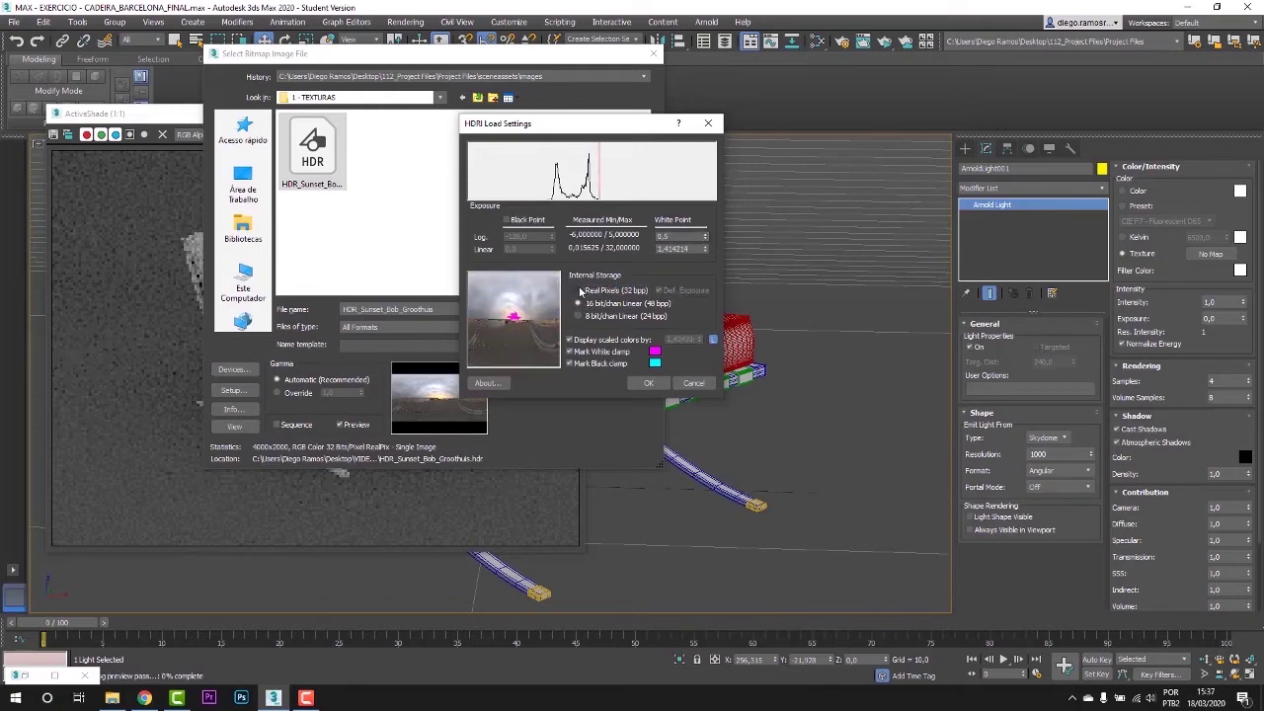
Load the HDR image with the chosen settings as the skydome's texture and open the Slate Material Editor
left_click(647, 382)
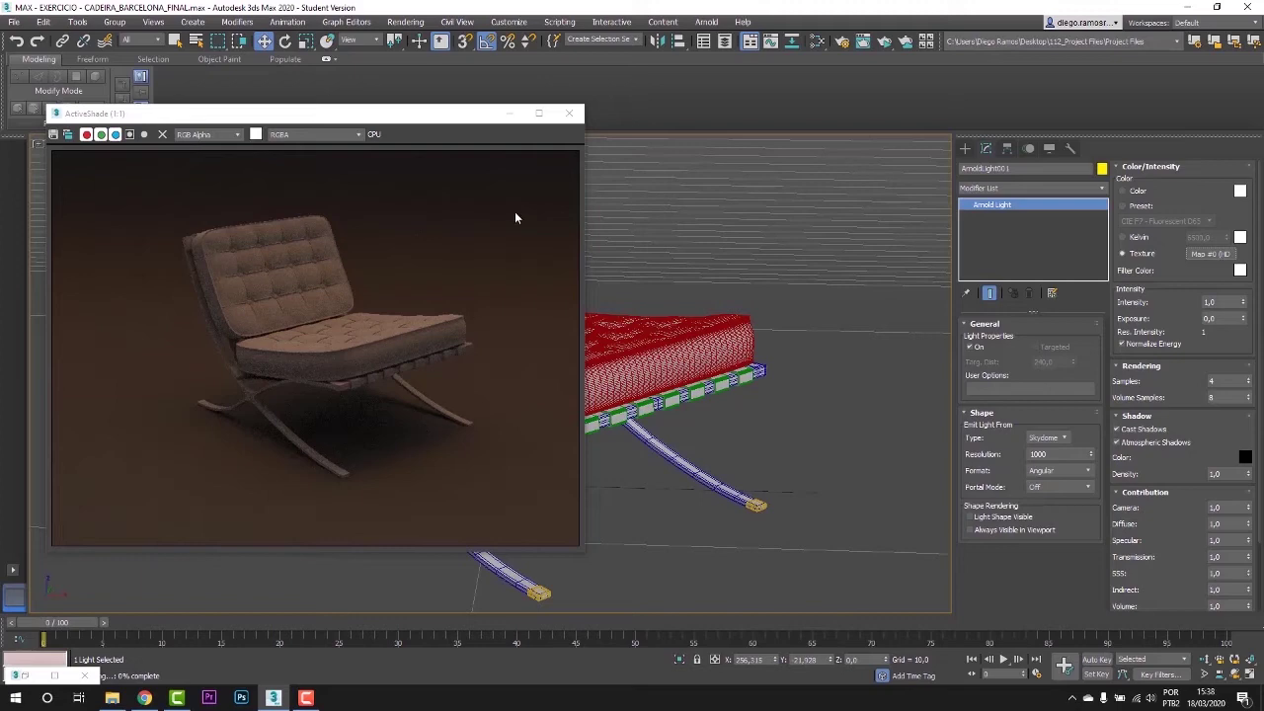
key("m")
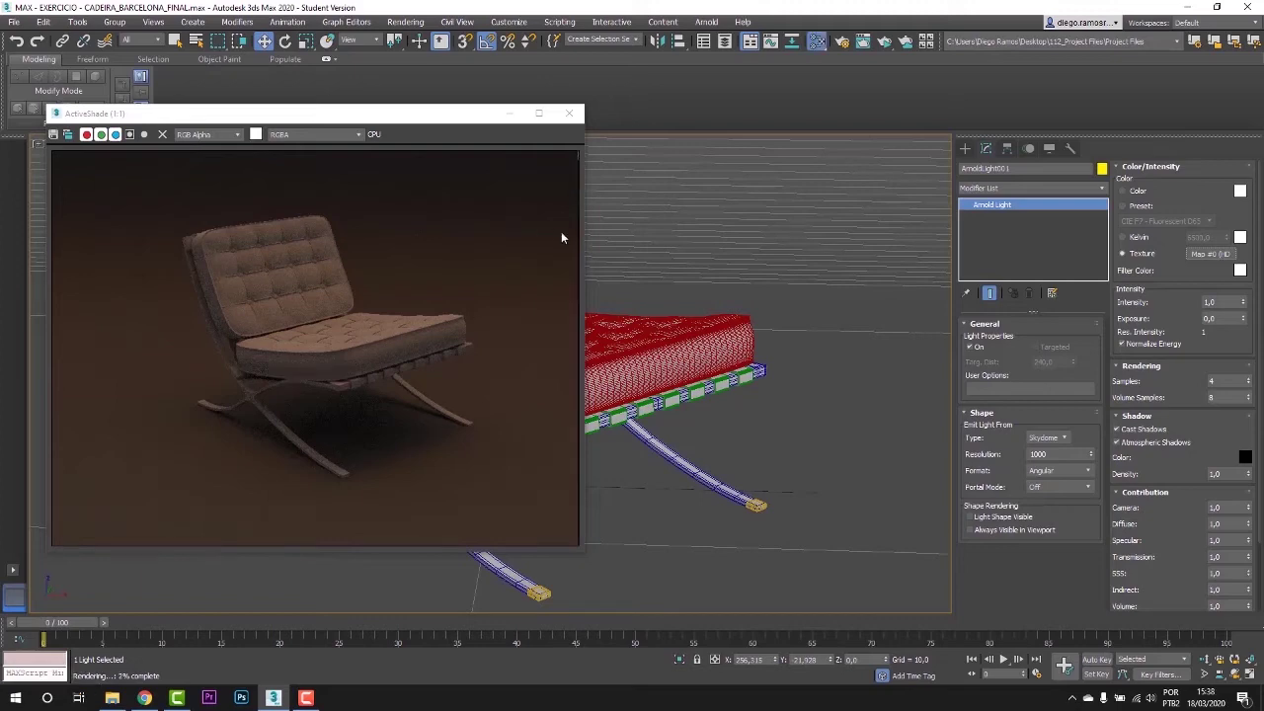
left_click_drag(750, 188, 685, 192)
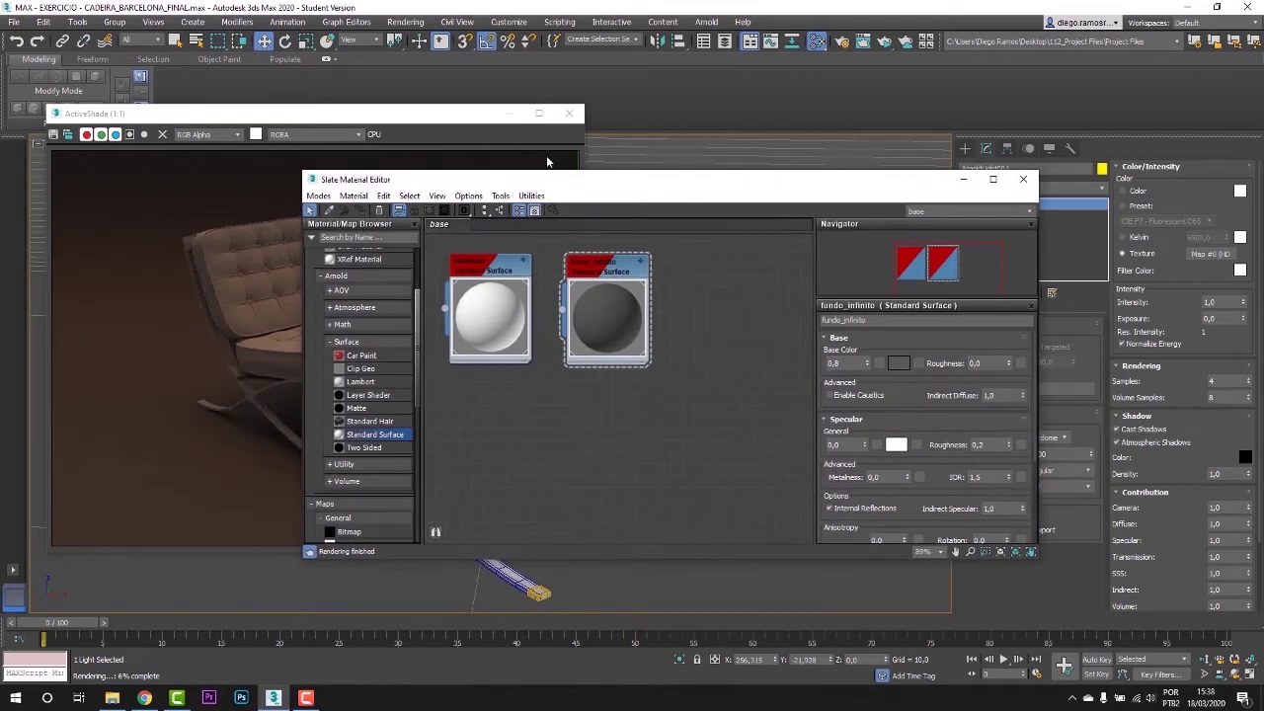
Shrink the ActiveShade window around a 1:2 preview of the chair and place it beside the Slate Material Editor
left_click(490, 198)
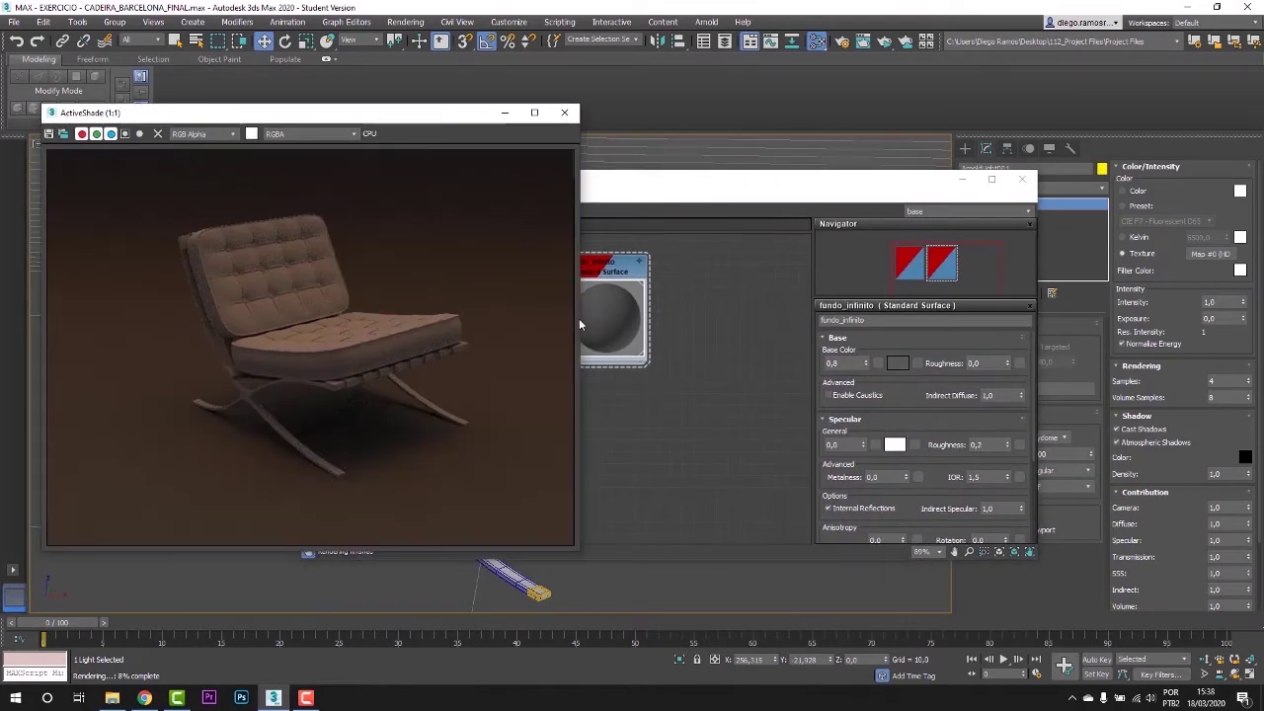
left_click_drag(578, 318, 385, 318)
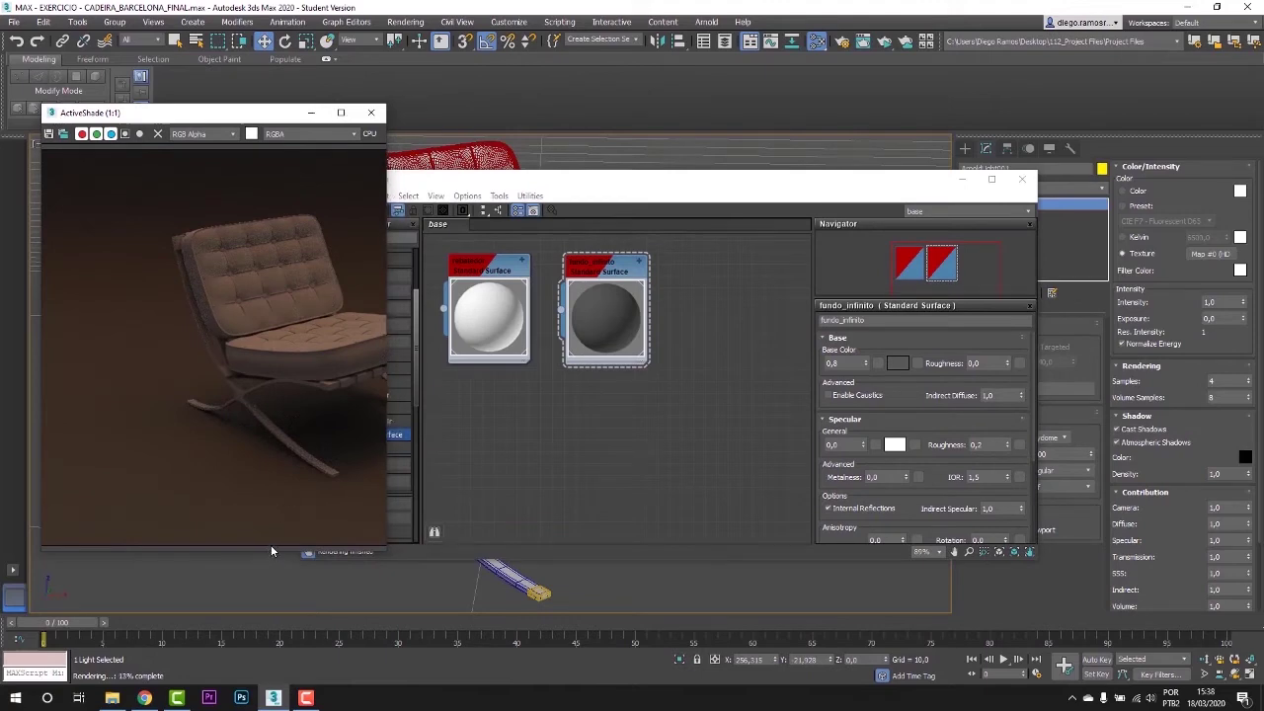
scroll(239, 405, "down", 1)
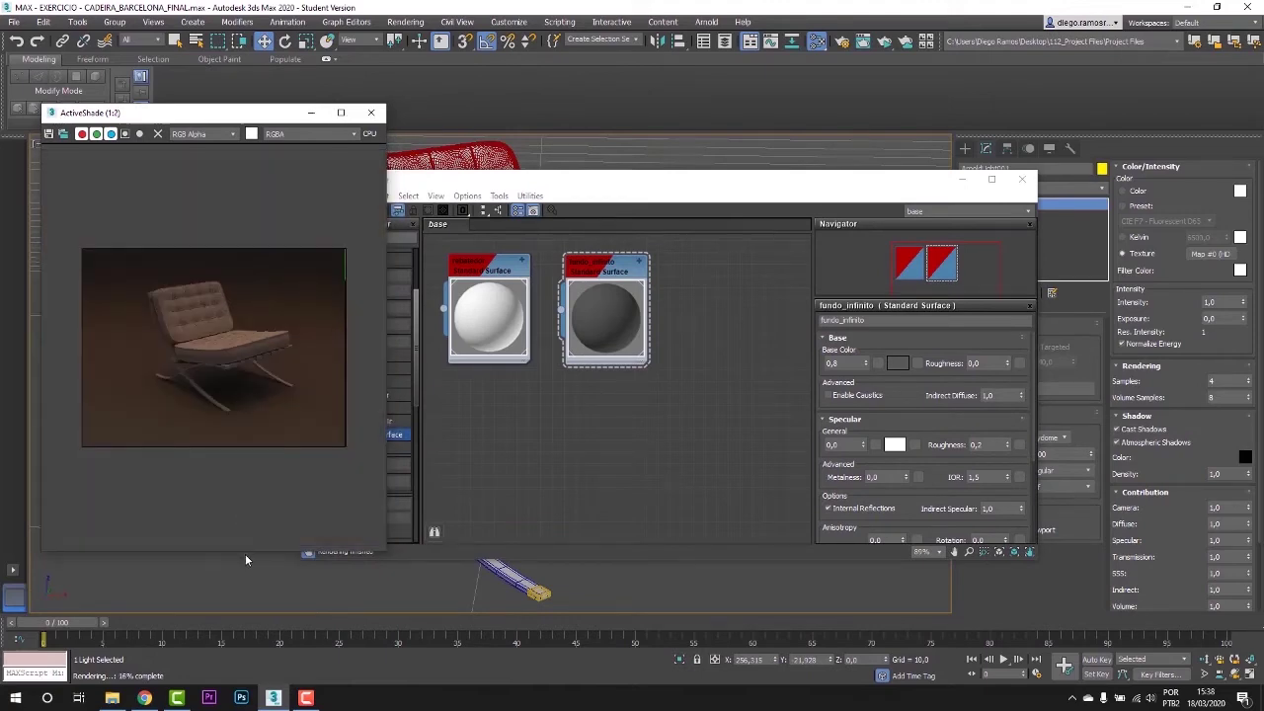
left_click_drag(245, 554, 255, 407)
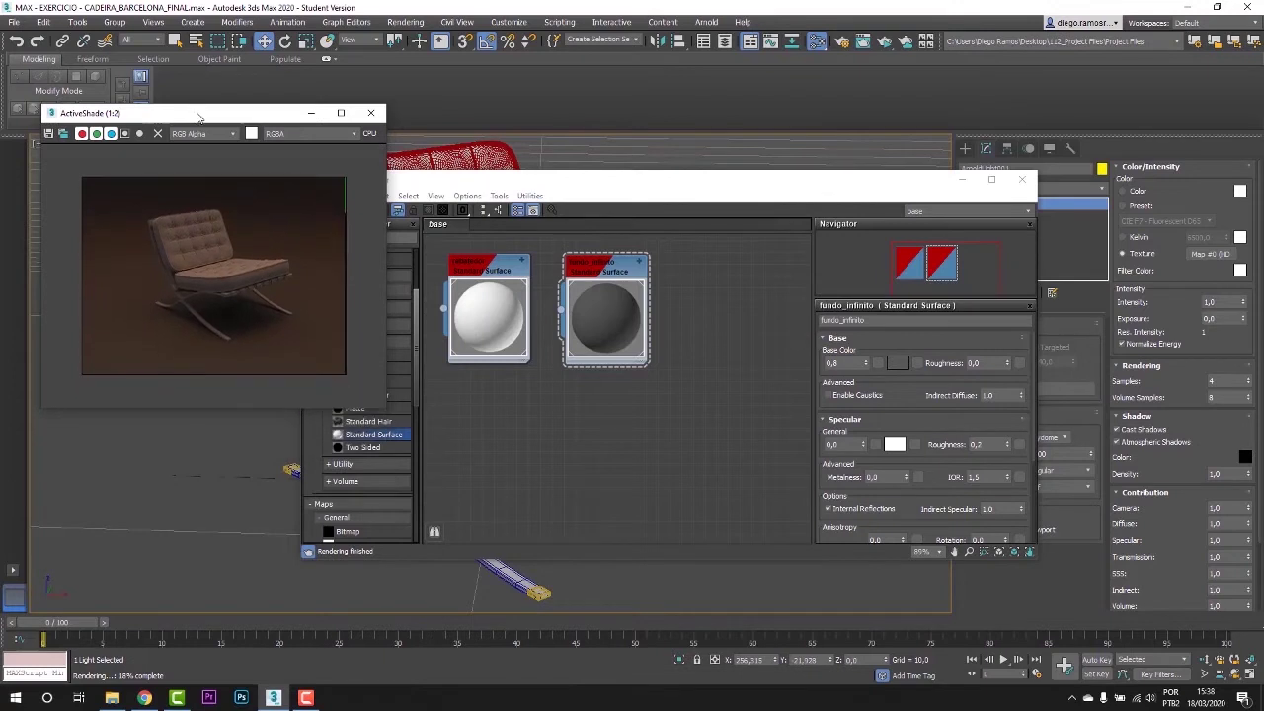
left_click_drag(196, 111, 200, 164)
Bring the skydome's HDR texture map into the material editor's base view as an instance and enlarge its node preview beside fundo_infinito
left_click_drag(653, 191, 669, 191)
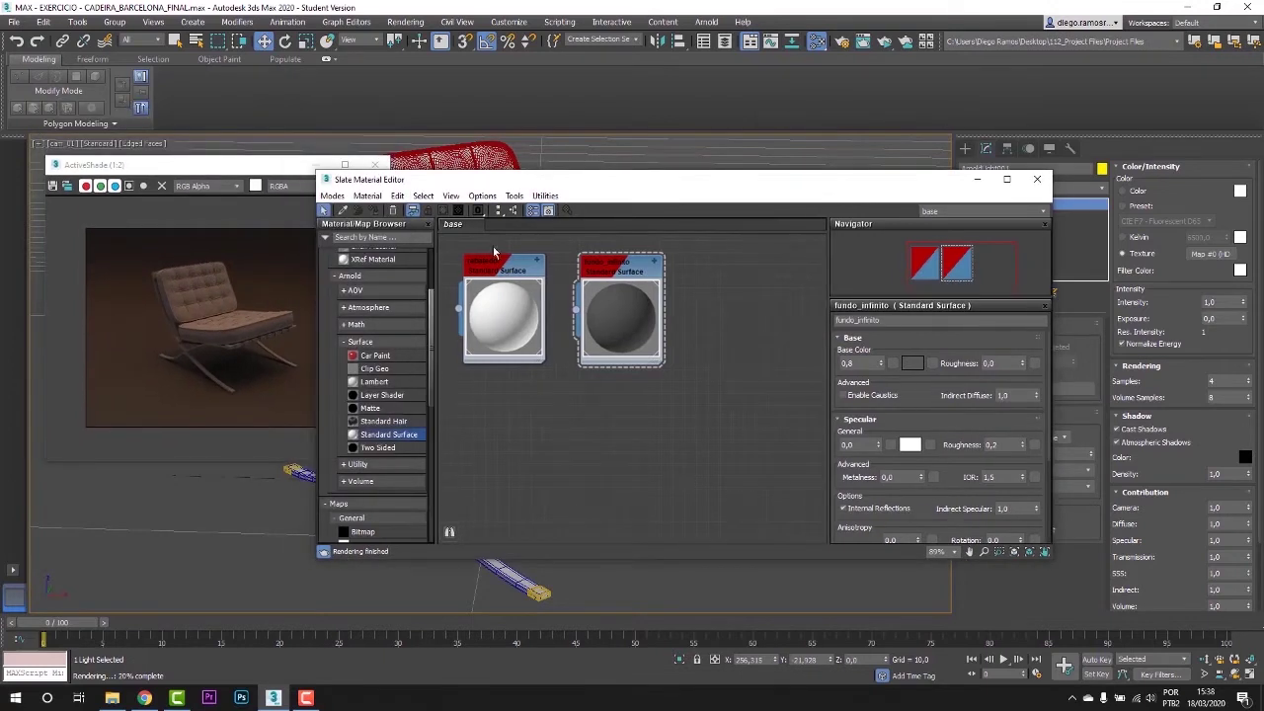
left_click_drag(839, 188, 833, 186)
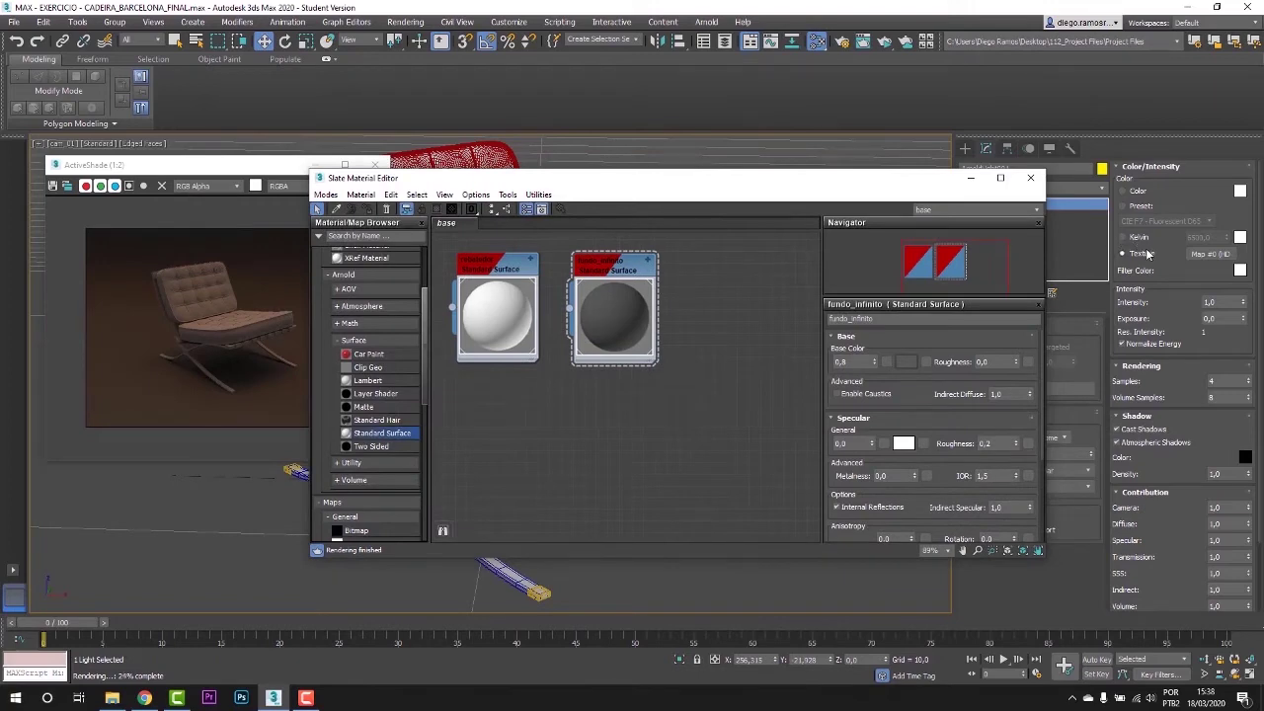
left_click_drag(909, 187, 910, 285)
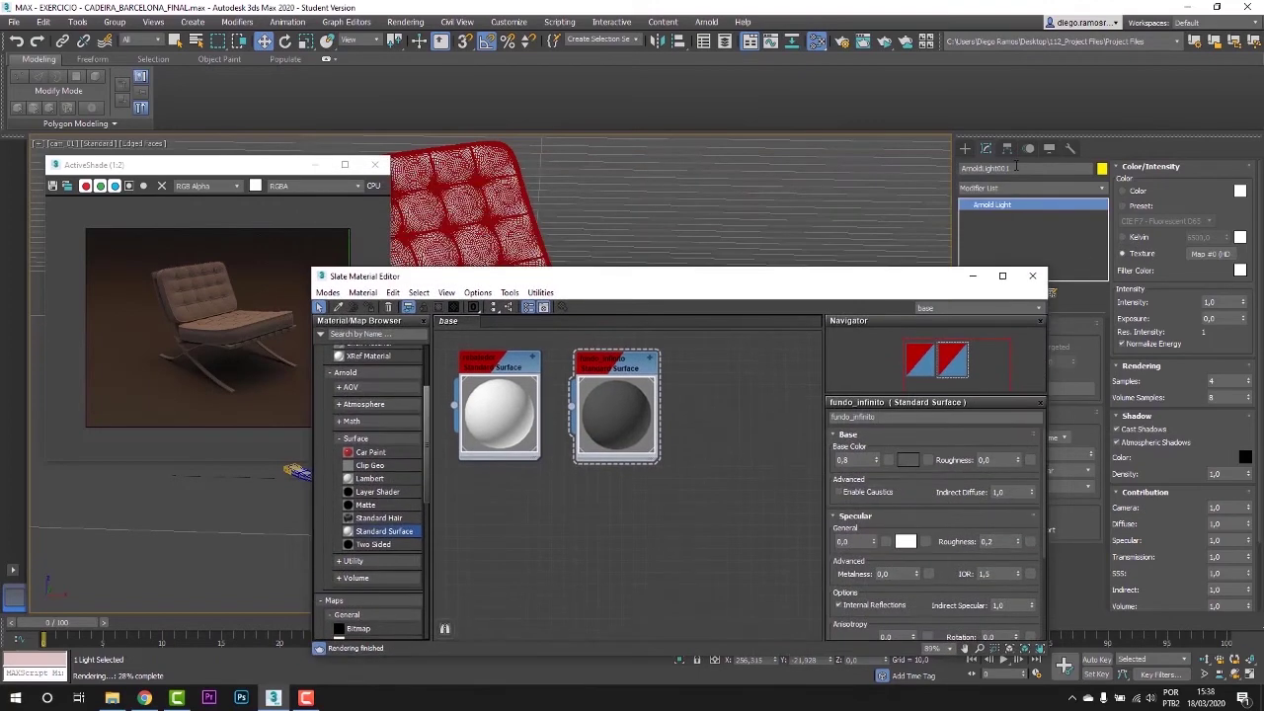
left_click_drag(823, 282, 820, 168)
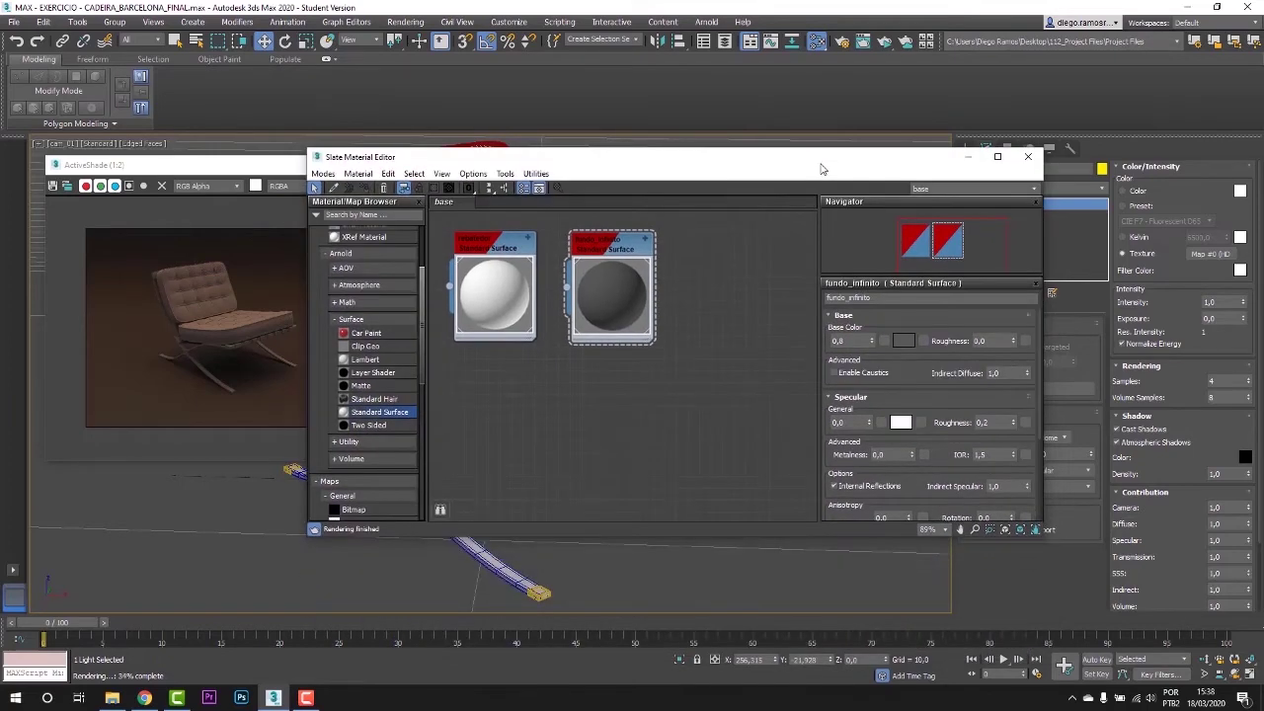
left_click_drag(819, 168, 823, 194)
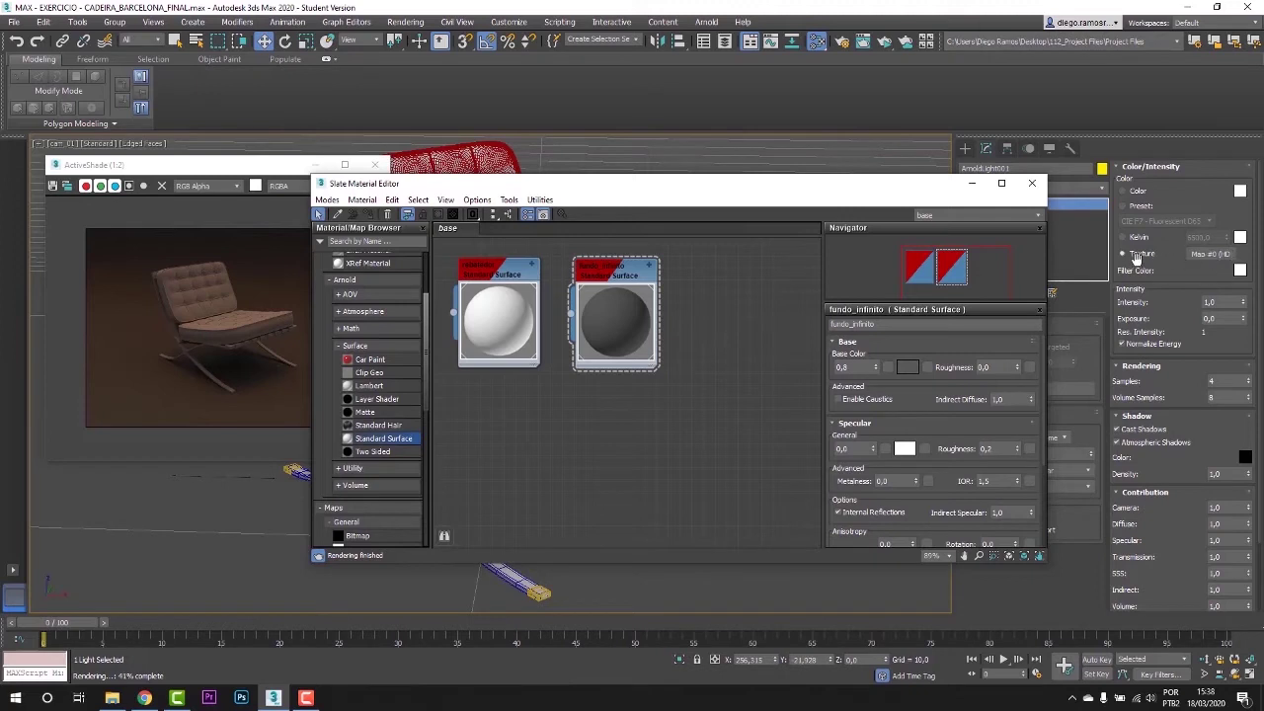
left_click_drag(1211, 256, 747, 404)
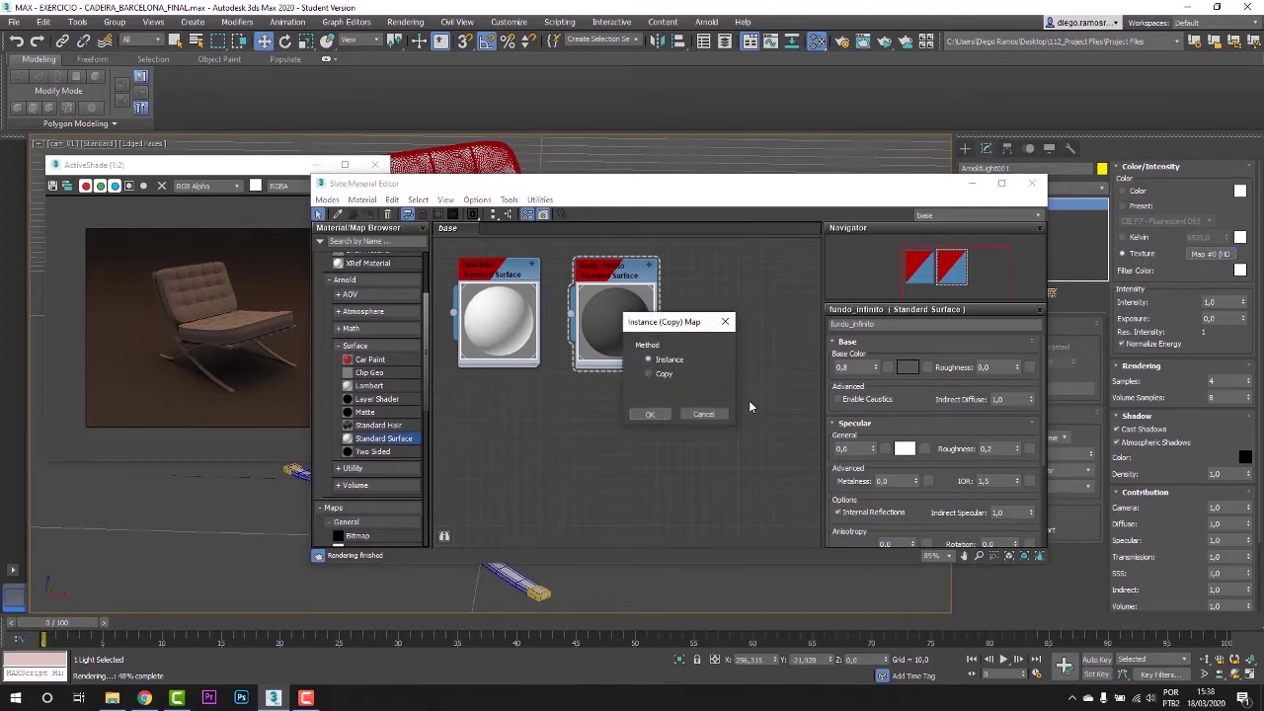
left_click(655, 414)
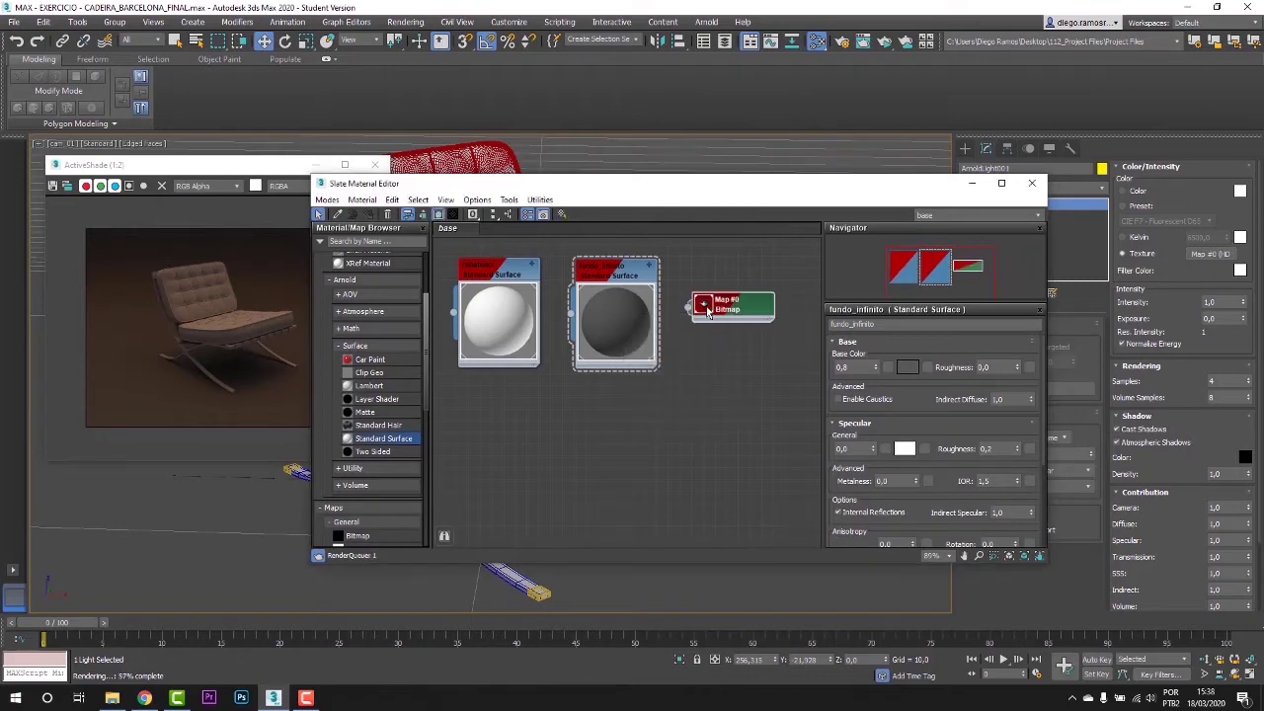
left_click(705, 308)
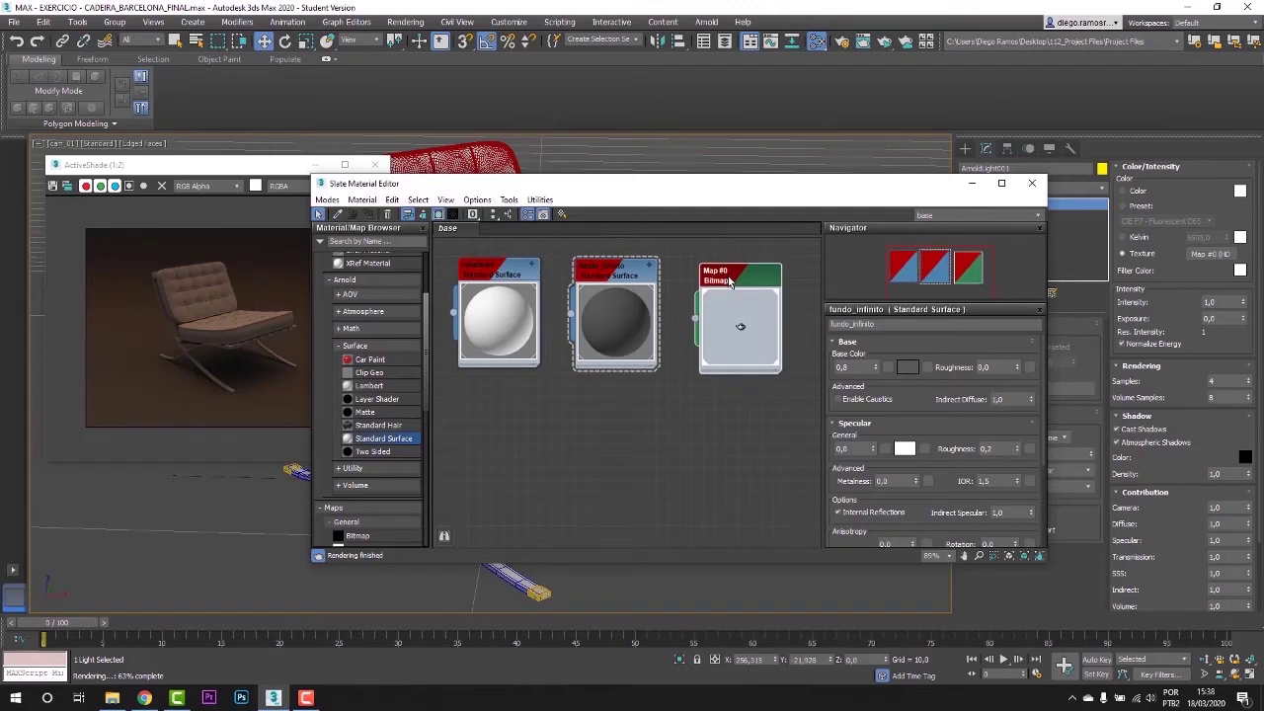
left_click_drag(730, 282, 734, 275)
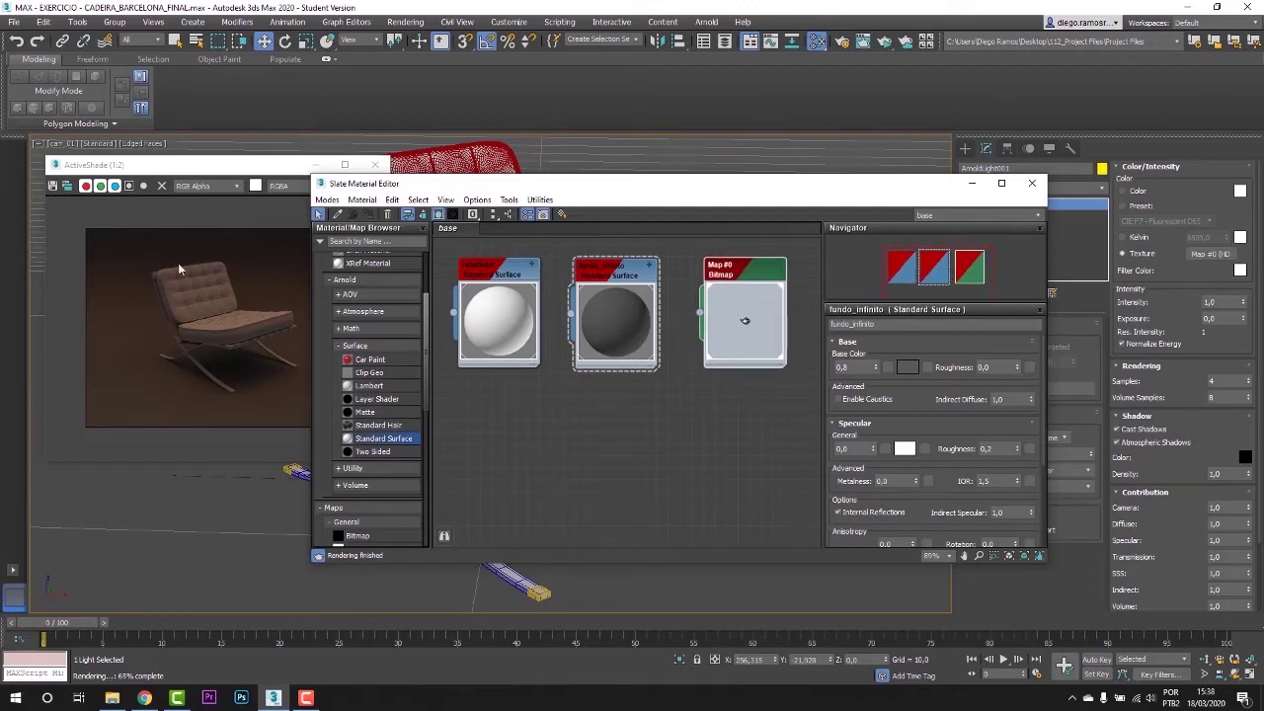
Set the HDR map's coordinates to Environ with Spherical Environment mapping and close the material editor
double_click(744, 274)
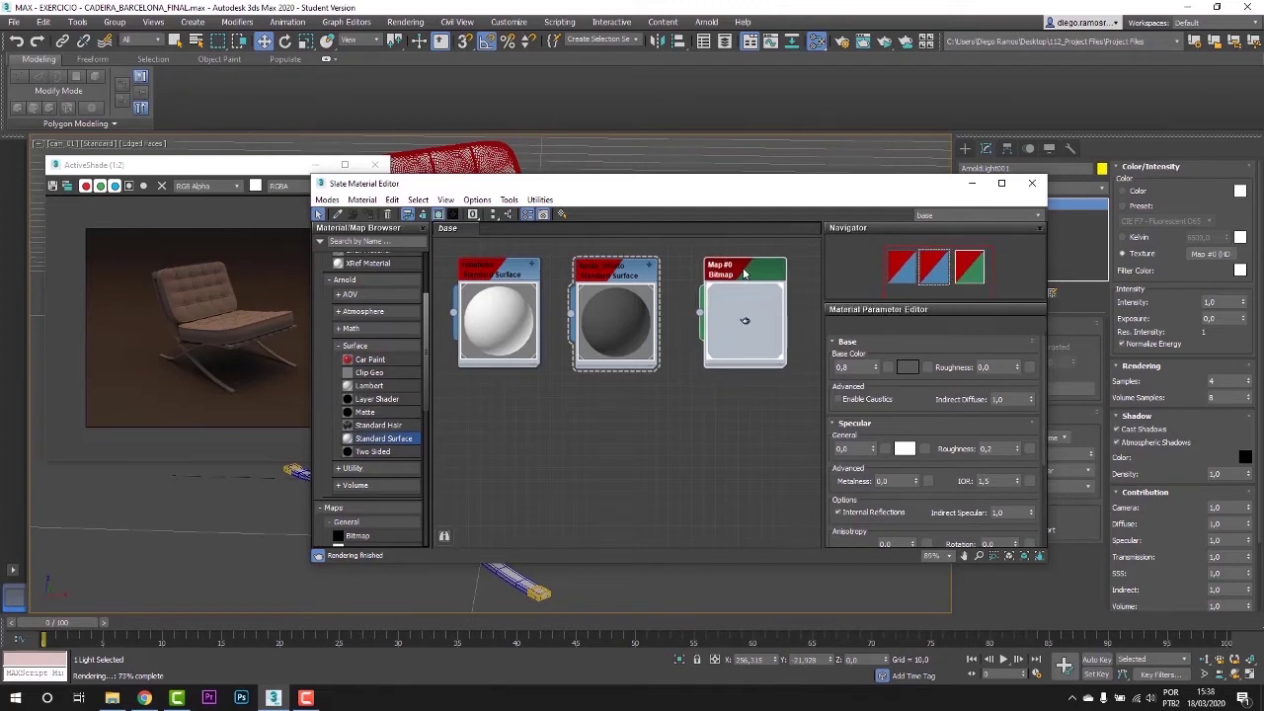
double_click(758, 277)
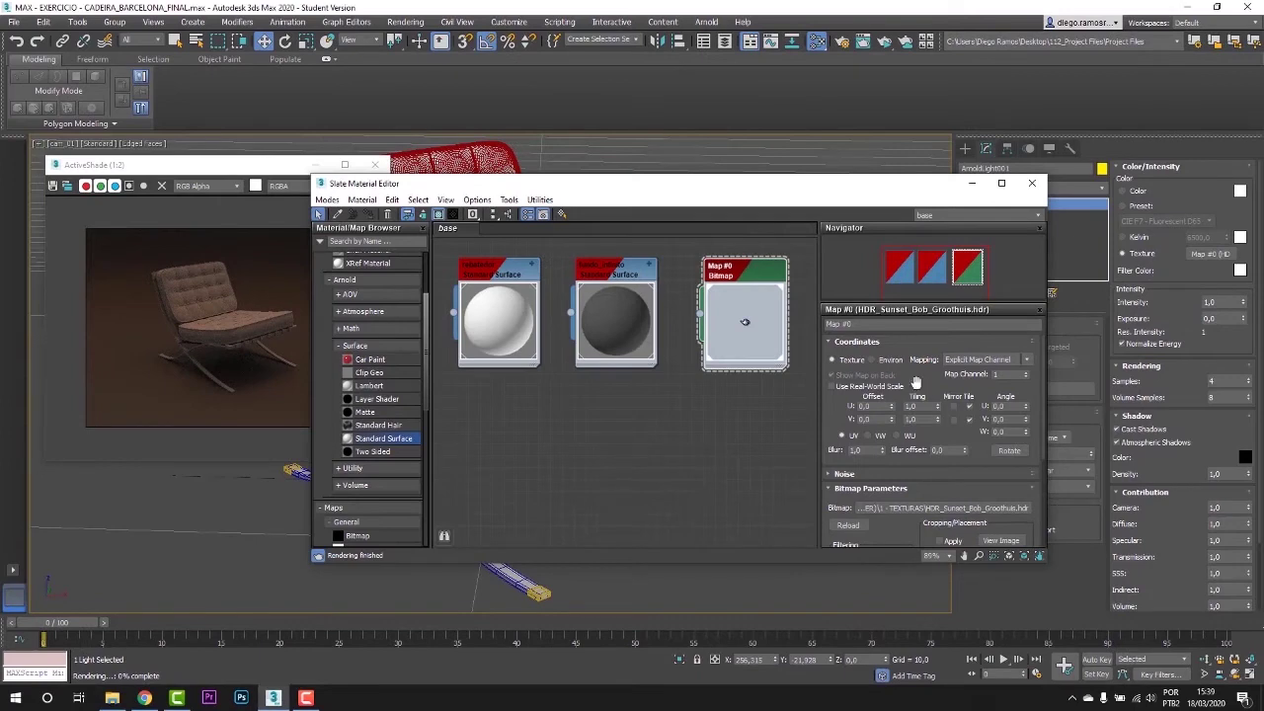
left_click(873, 361)
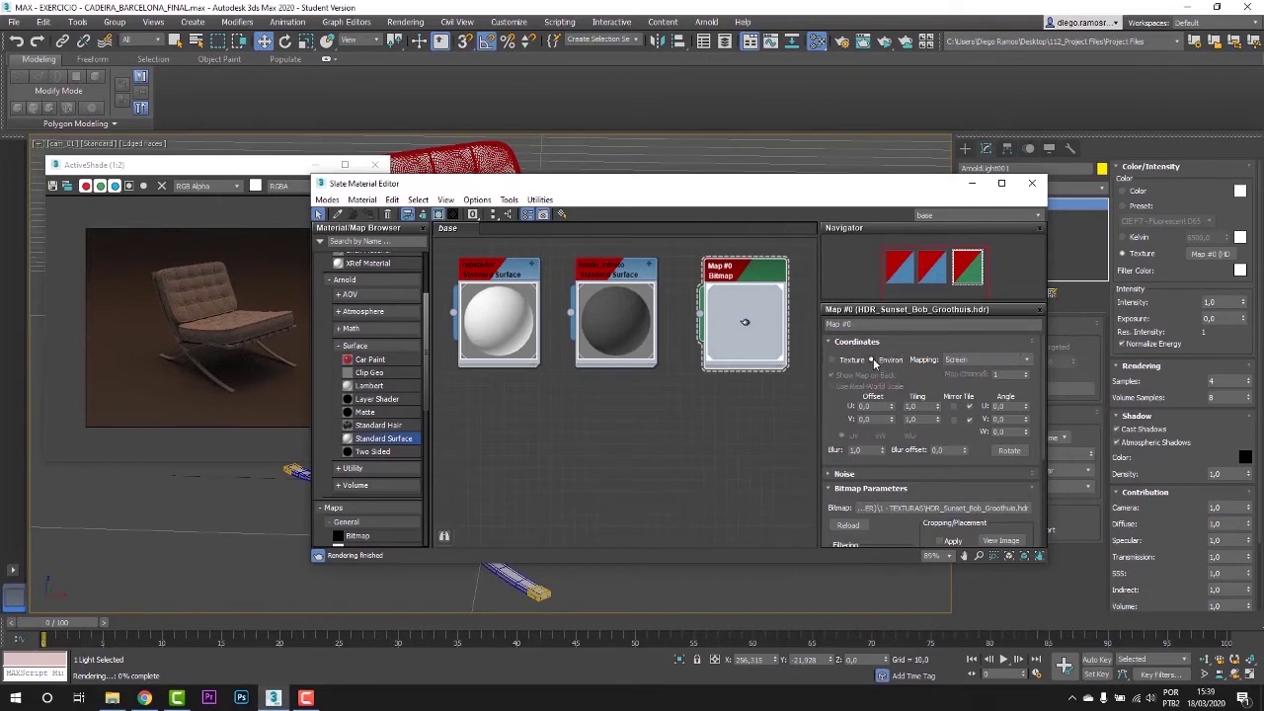
left_click(987, 359)
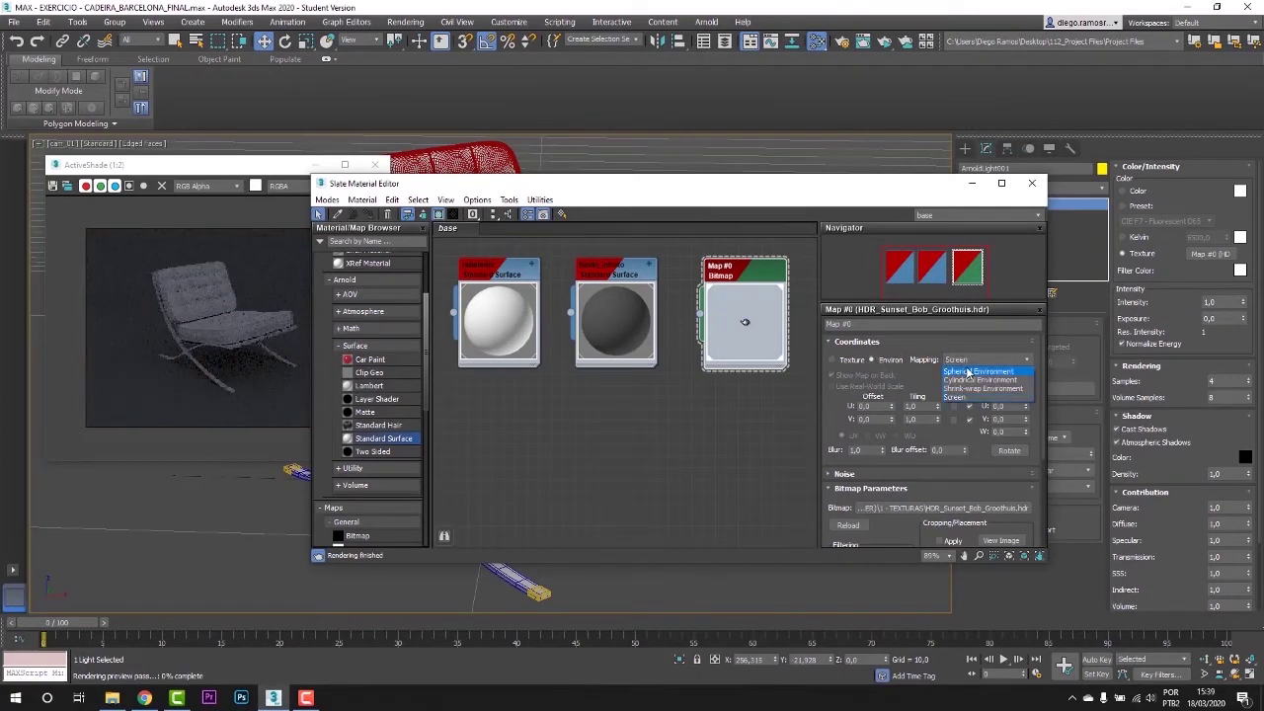
left_click(962, 368)
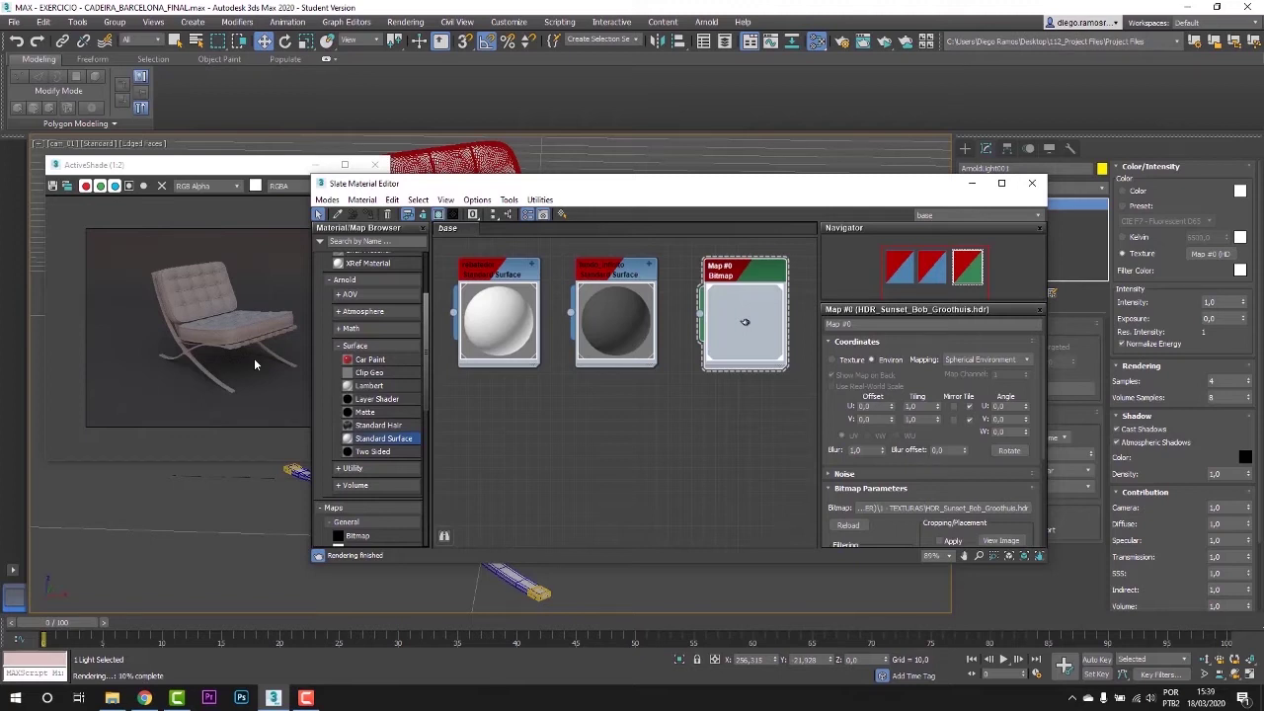
left_click(1031, 186)
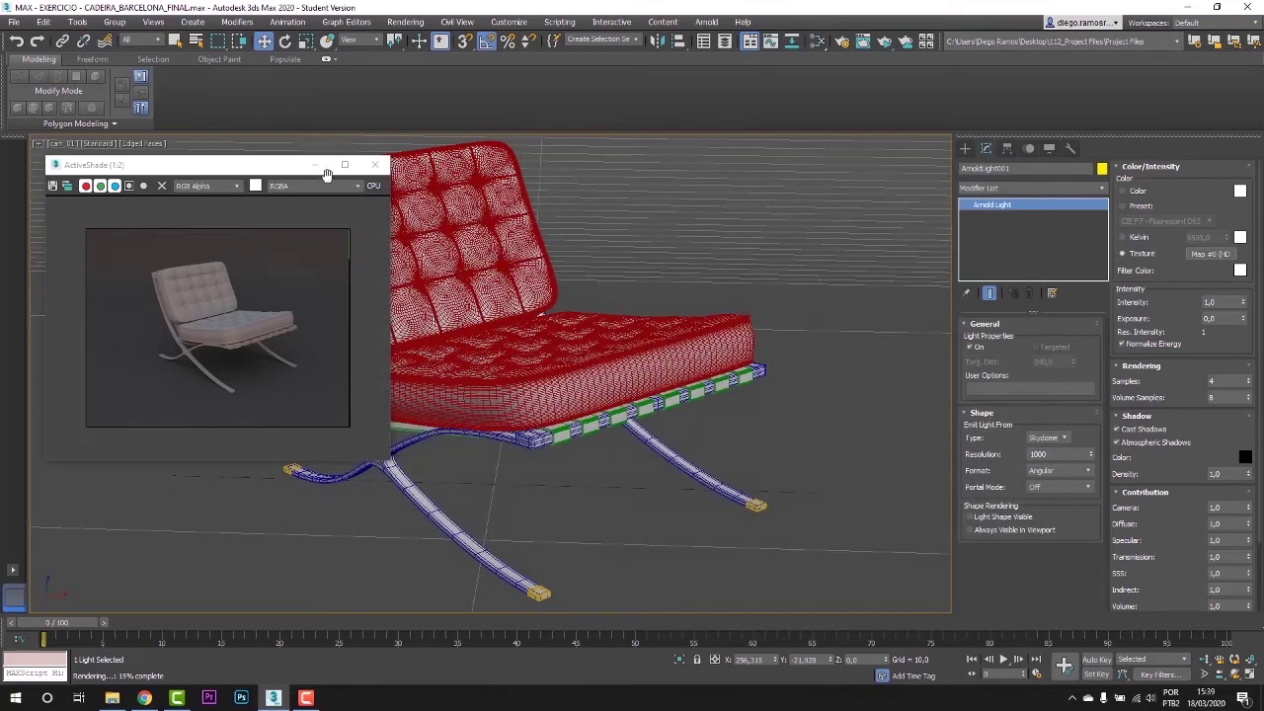
Deselect the light, switch to the four-viewport layout, and move ActiveShade clear of the lights in the Top view
left_click_drag(262, 170, 703, 179)
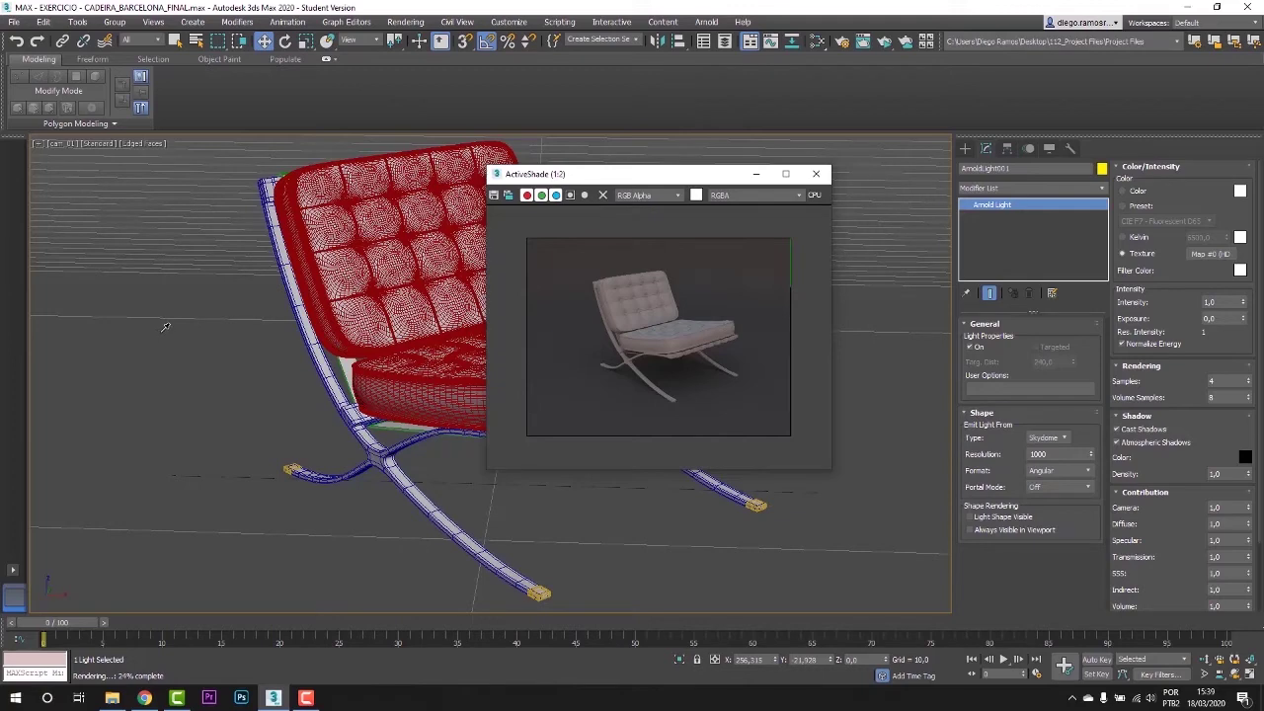
left_click(212, 350)
key("alt+w")
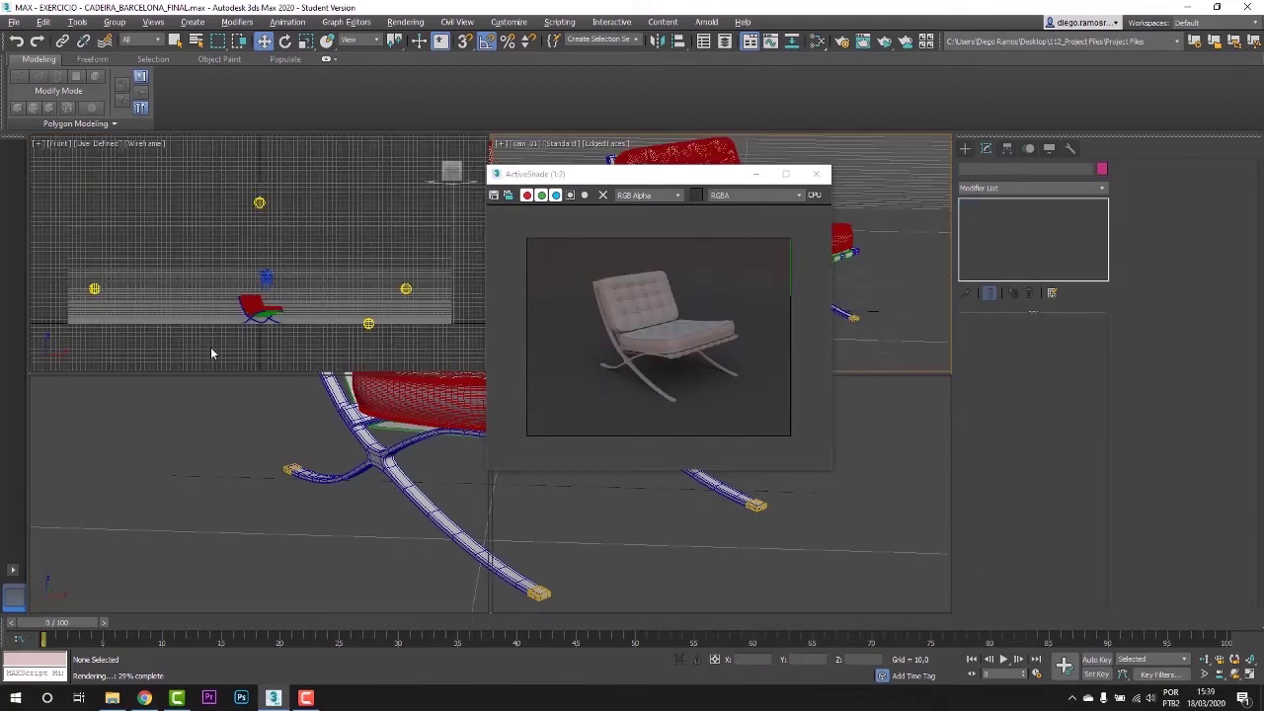
left_click_drag(650, 182, 704, 180)
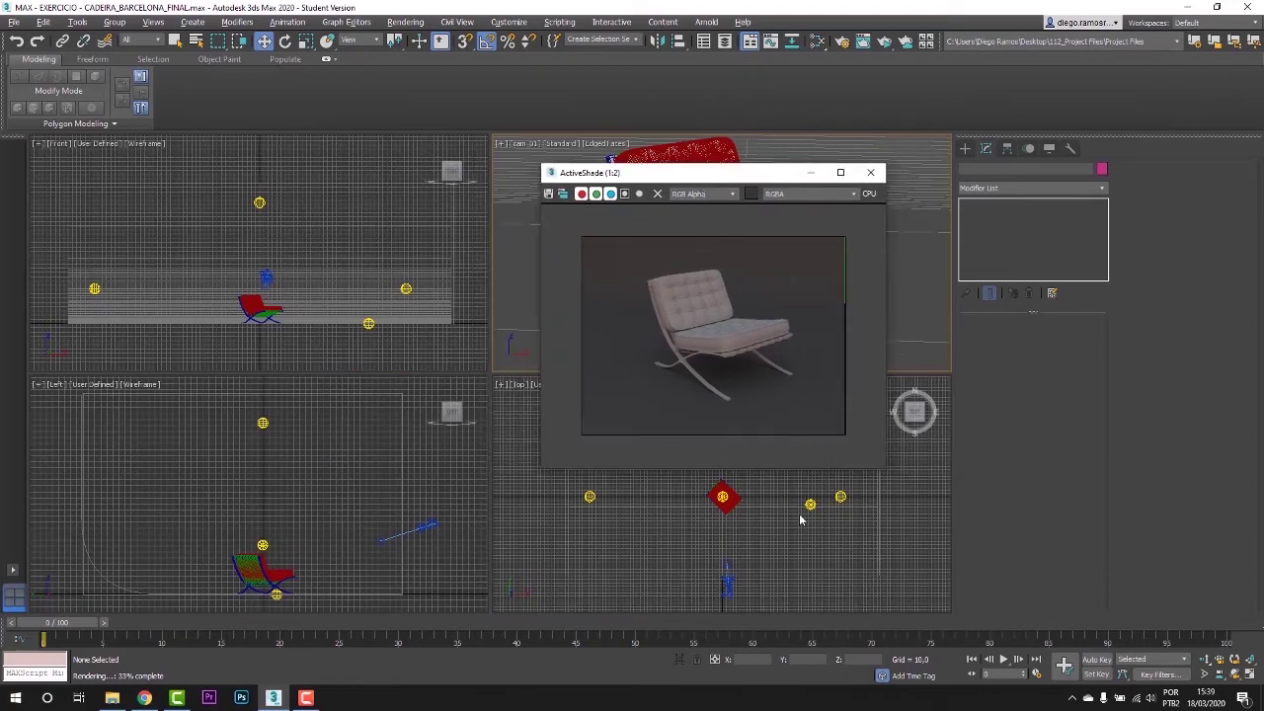
Rename the skydome light as skydome and move it closer to the chair in the Top view, to about X 196.5, Y -44.8
left_click(809, 504)
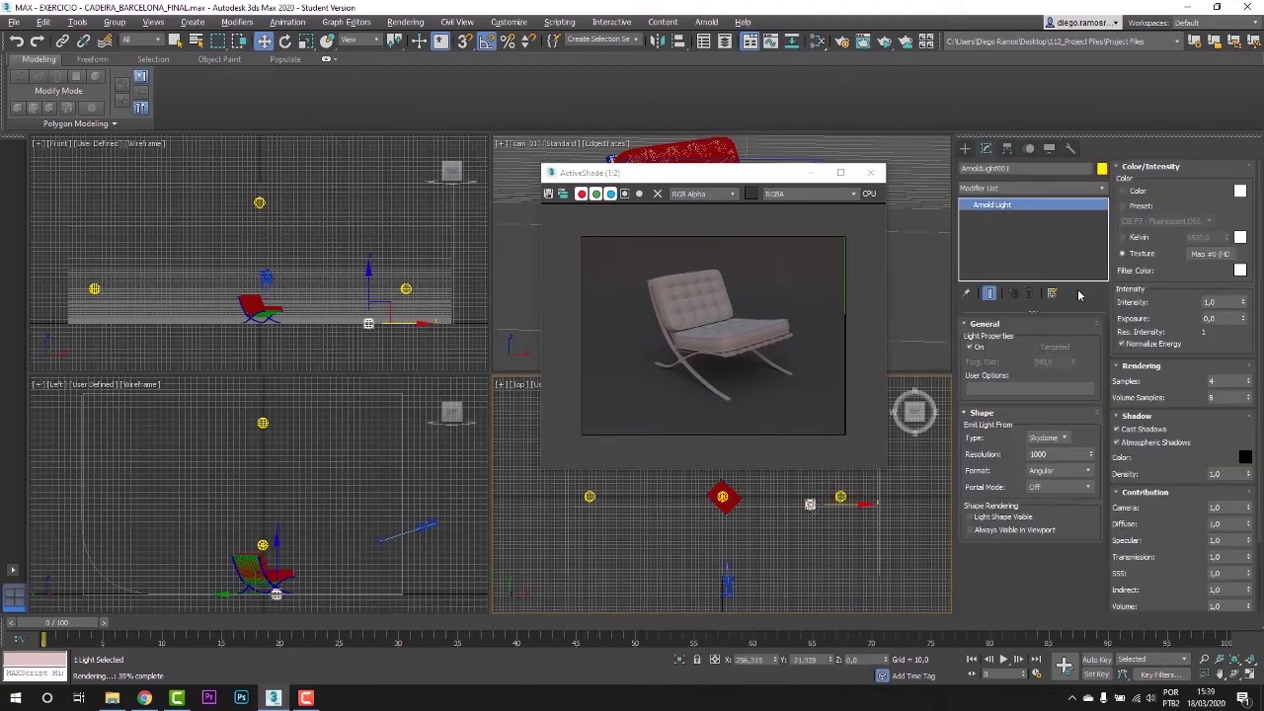
left_click(1018, 166)
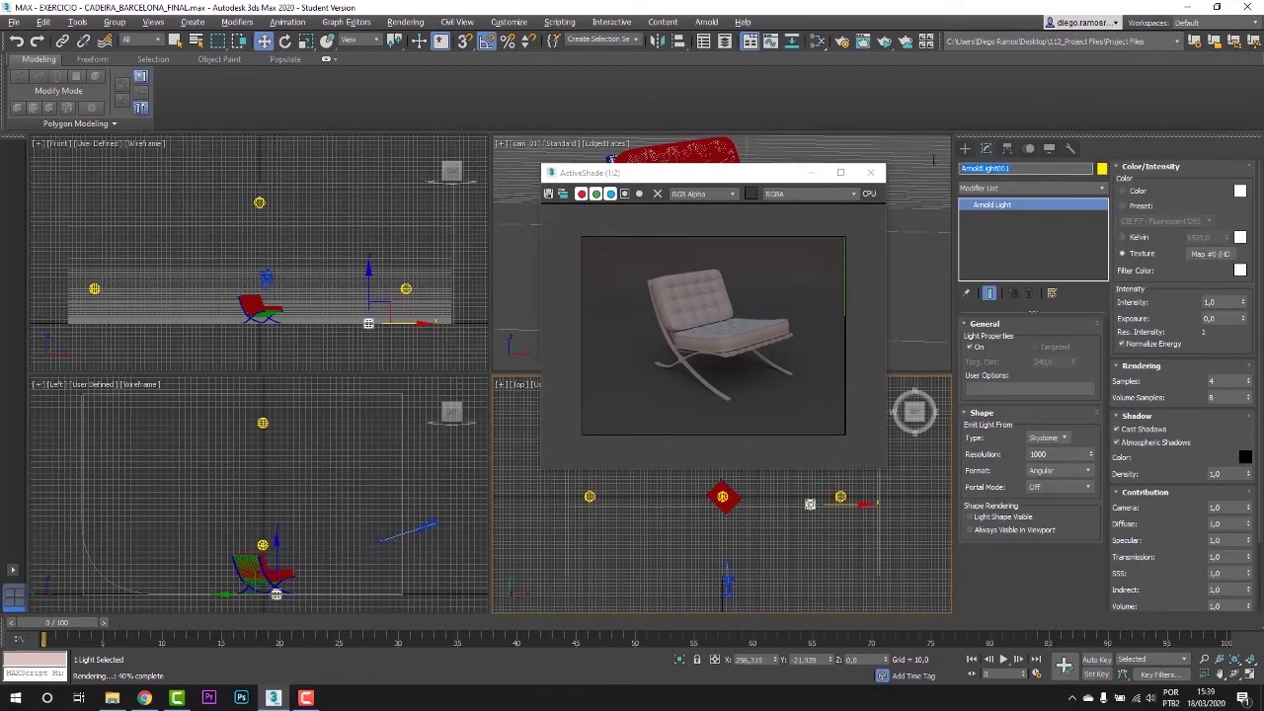
type("skydome")
key("Return")
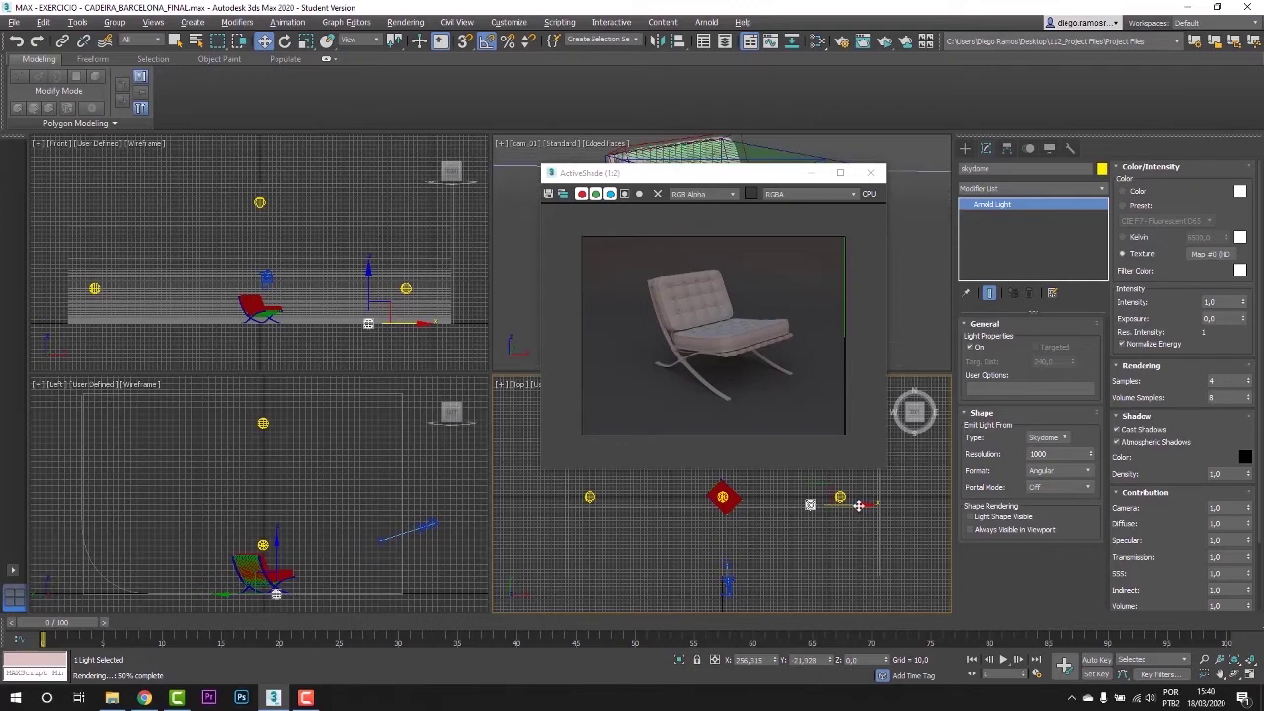
left_click_drag(857, 504, 766, 484)
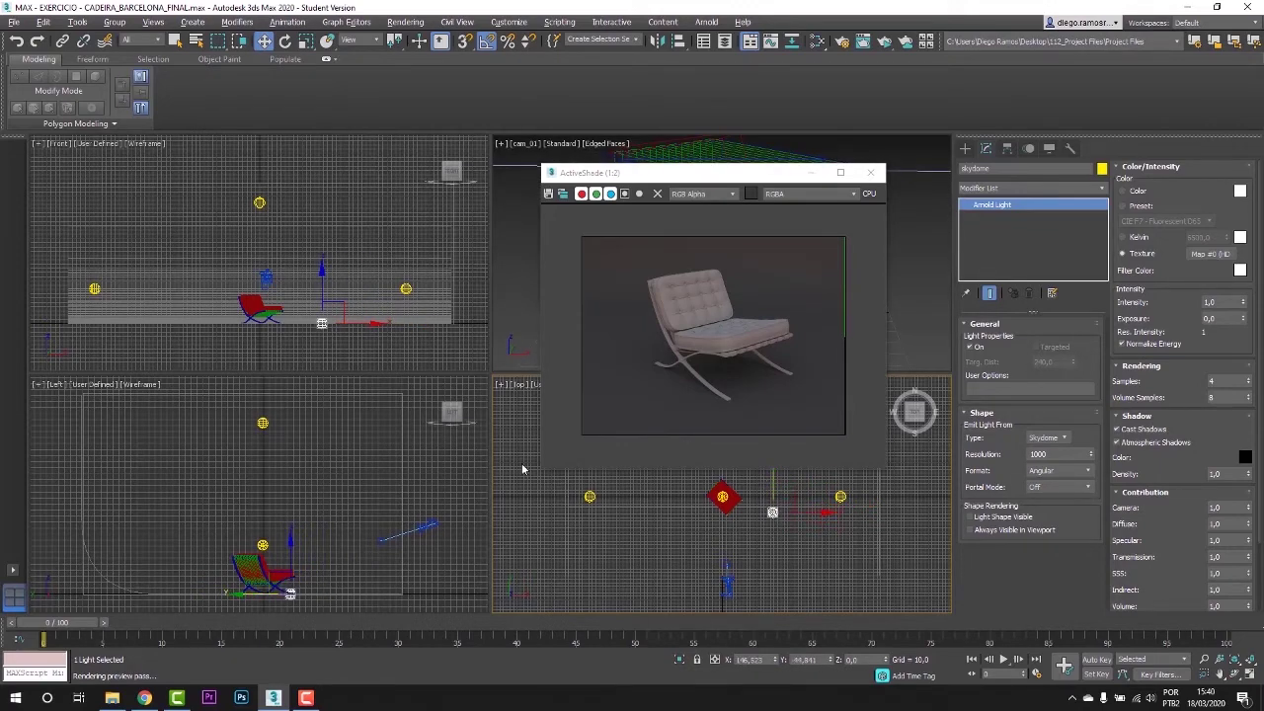
Select the luz_esq light, try a Kelvin color temperature of 8500, and switch it back to plain Color
left_click(406, 288)
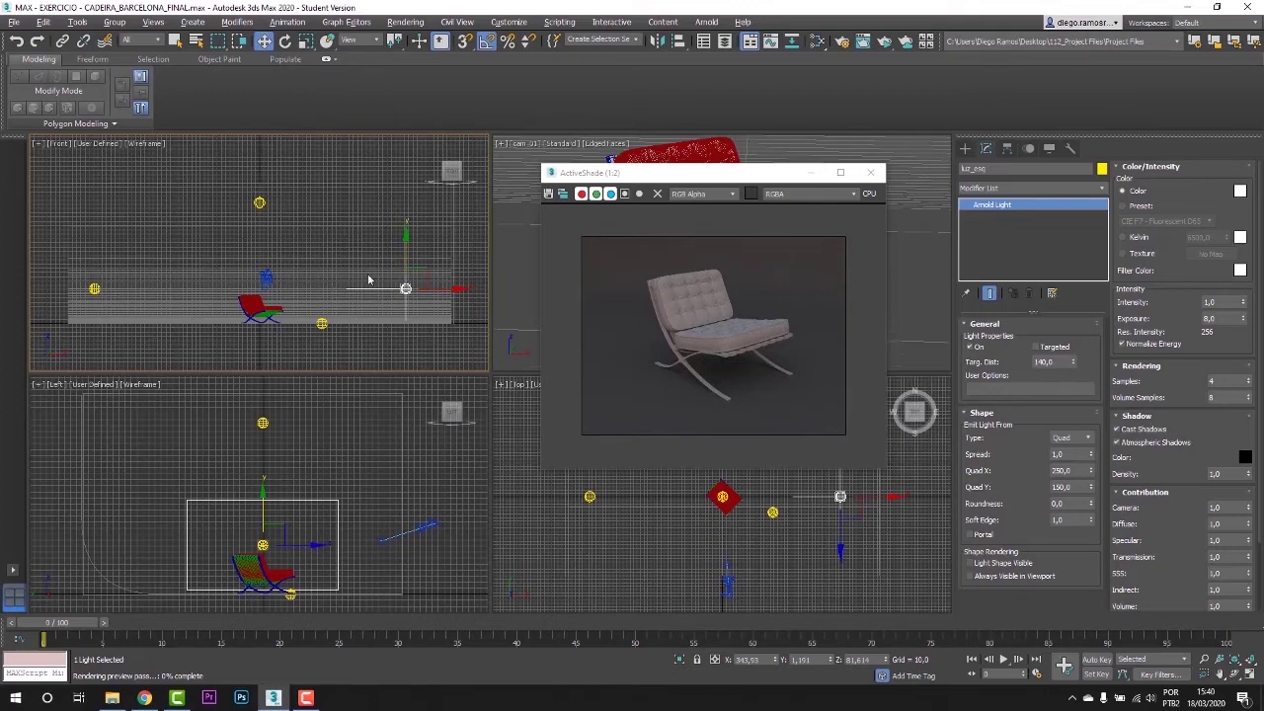
left_click(1142, 207)
left_click(1139, 238)
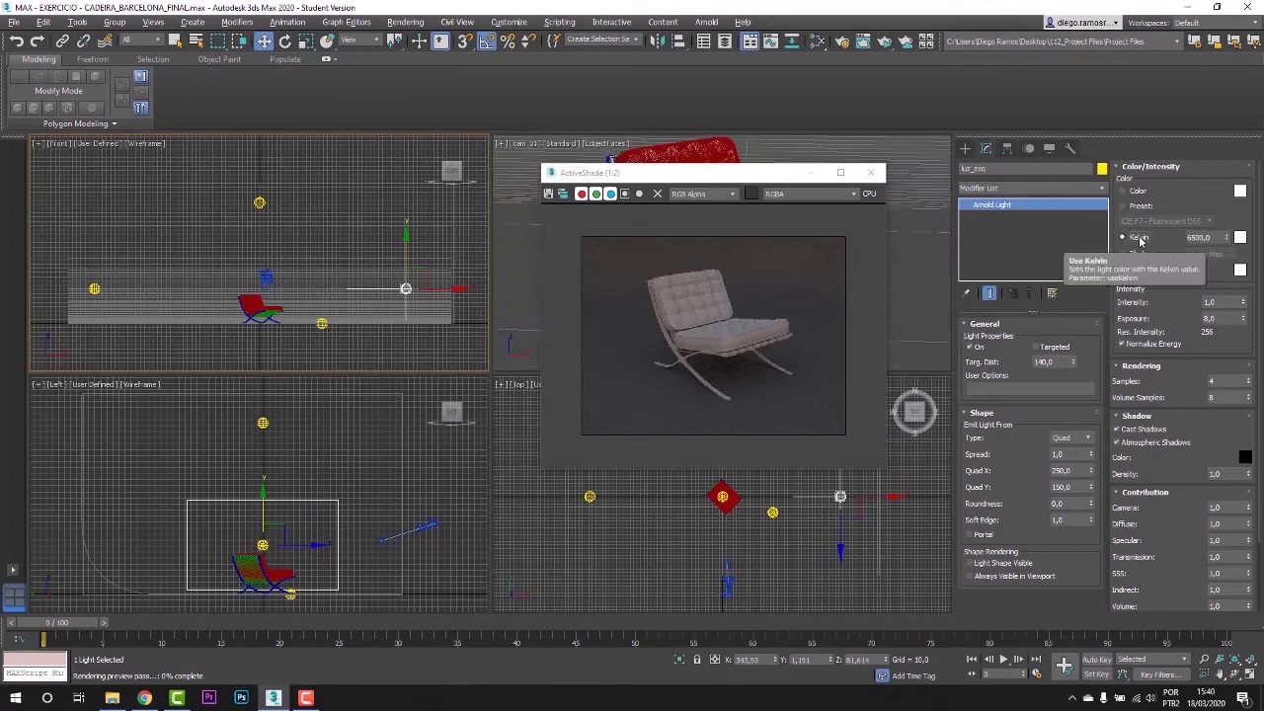
left_click(1199, 238)
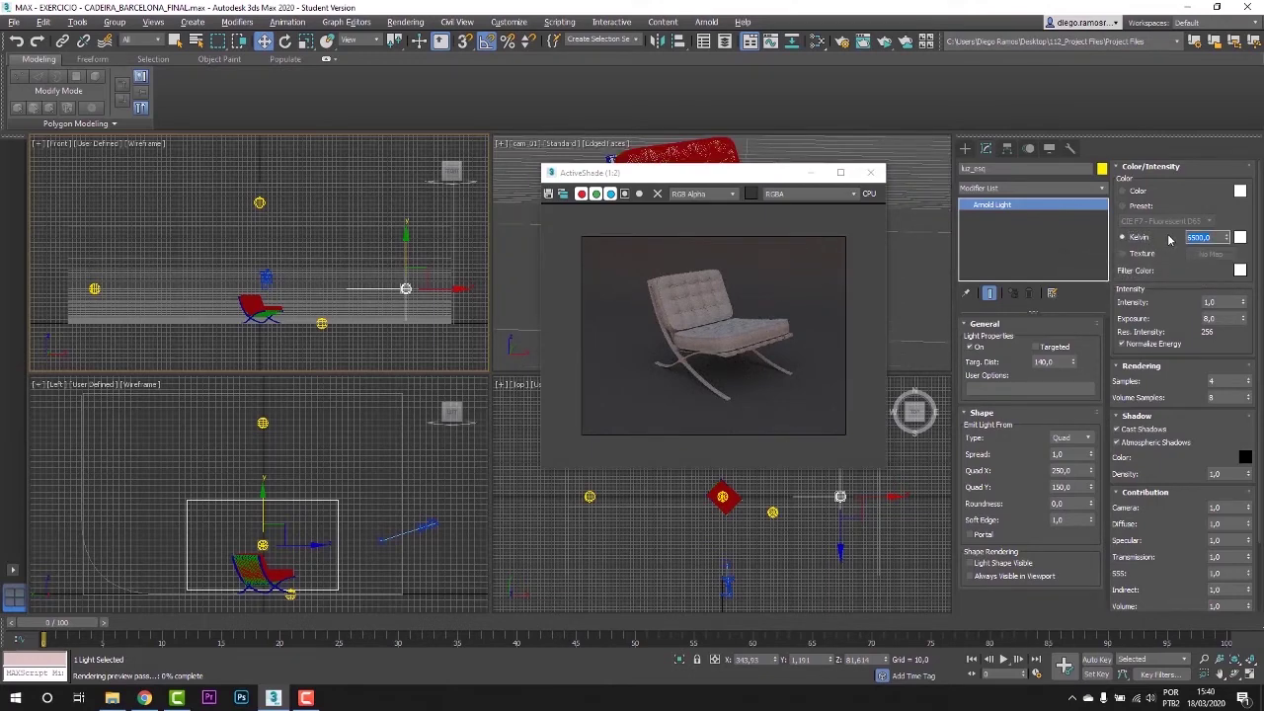
type("8500")
key("Return")
left_click(1135, 192)
Try an intensity of 500 on the luz_esq light, then raise it to 800
double_click(1215, 301)
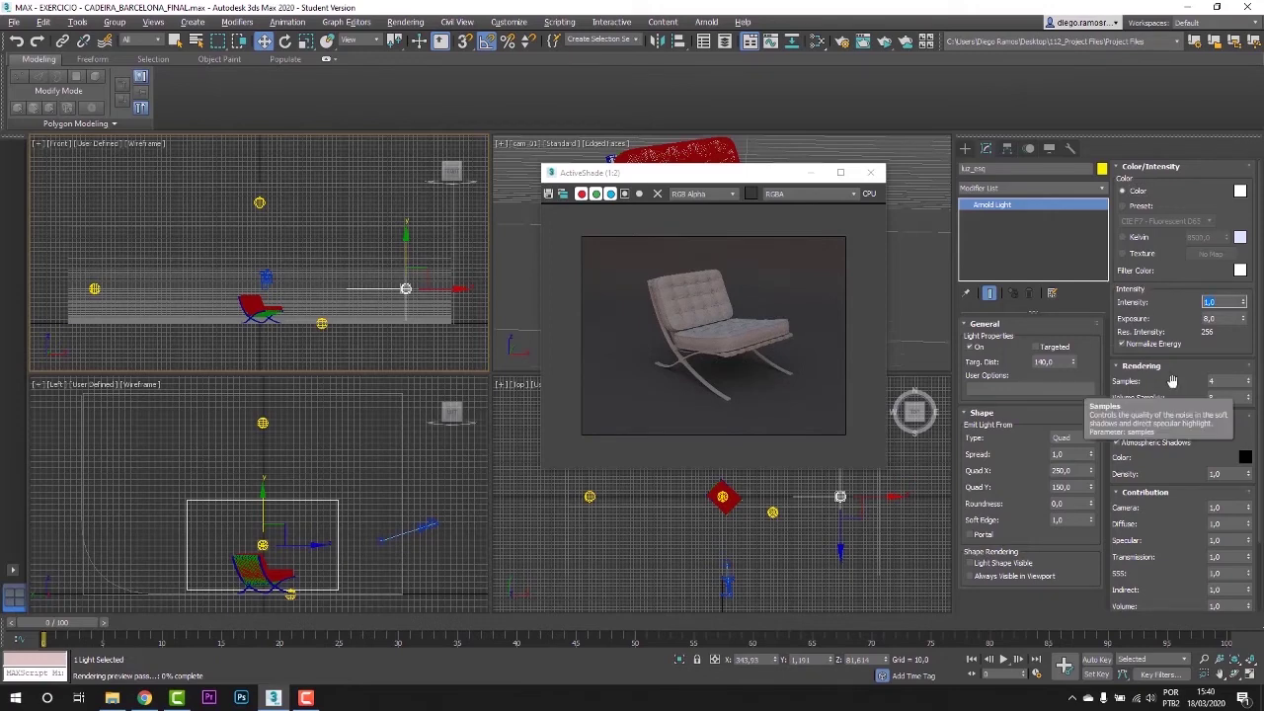
type("500")
key("Return")
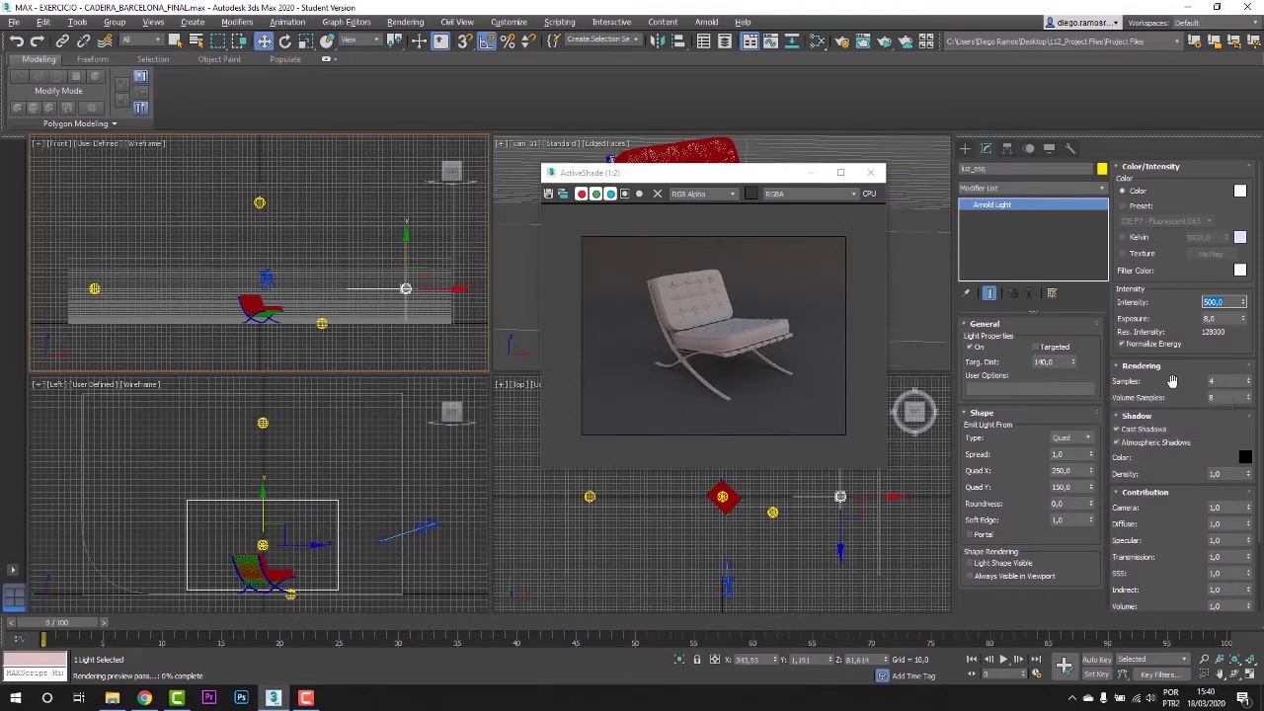
type("8000")
key("Return")
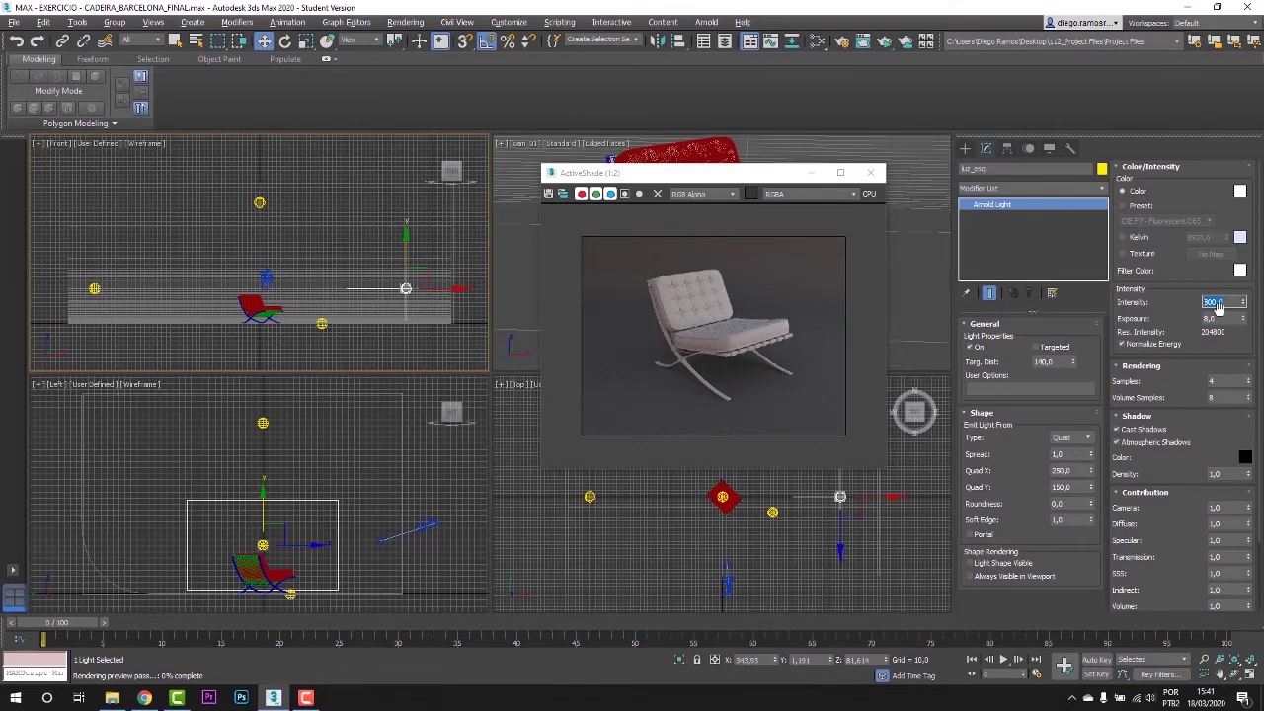
Try intensities of 1000 and 2000 on the luz_esq light, then set it back to 800
type("1000")
key("Return")
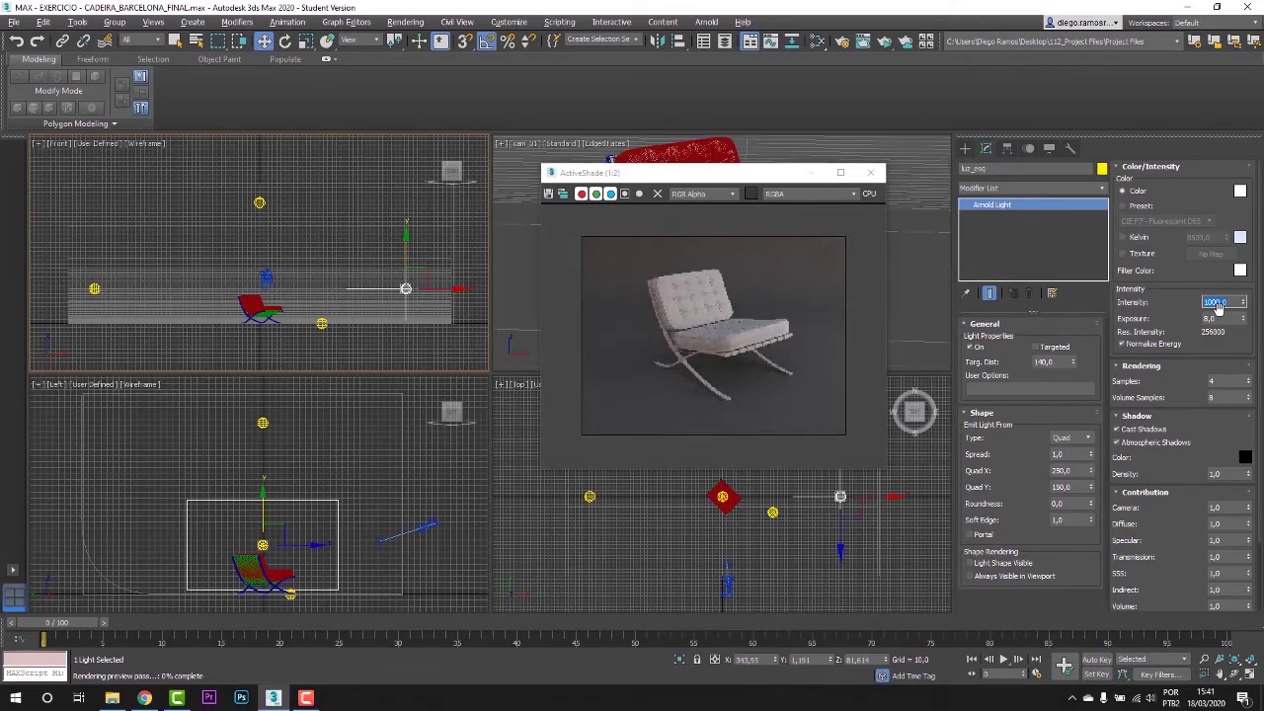
type("2000")
key("Return")
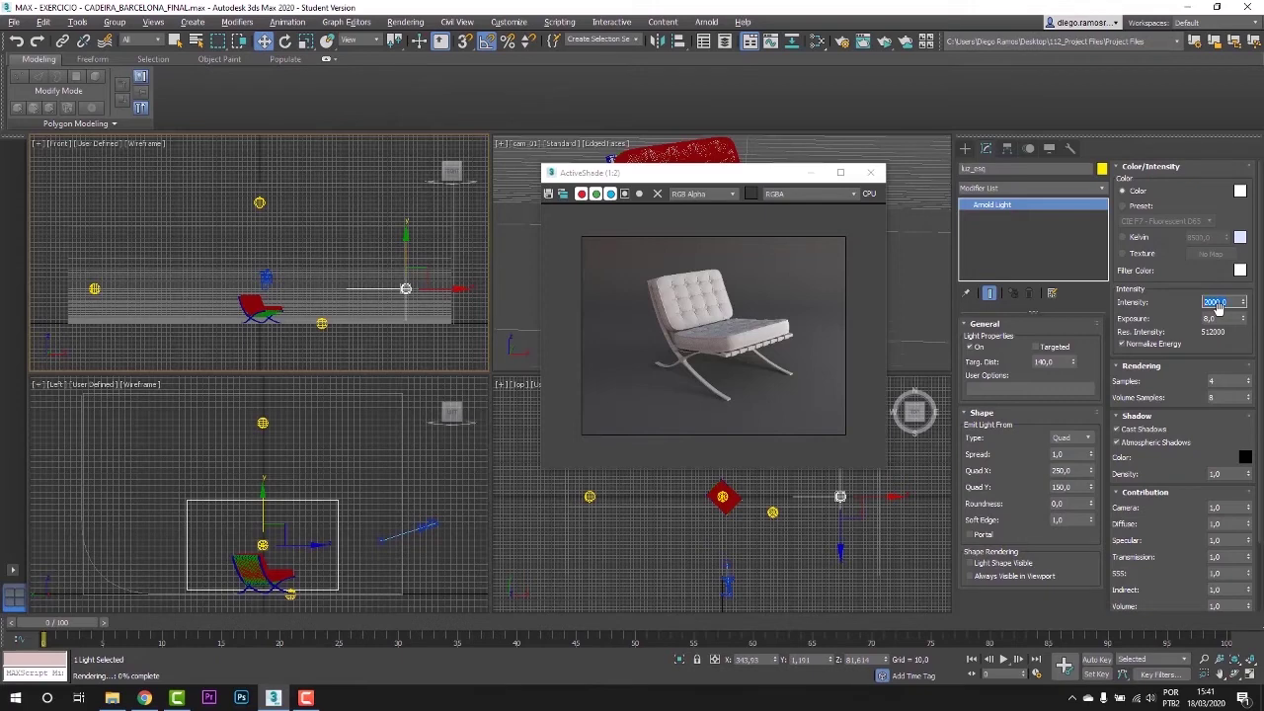
type("800")
key("Return")
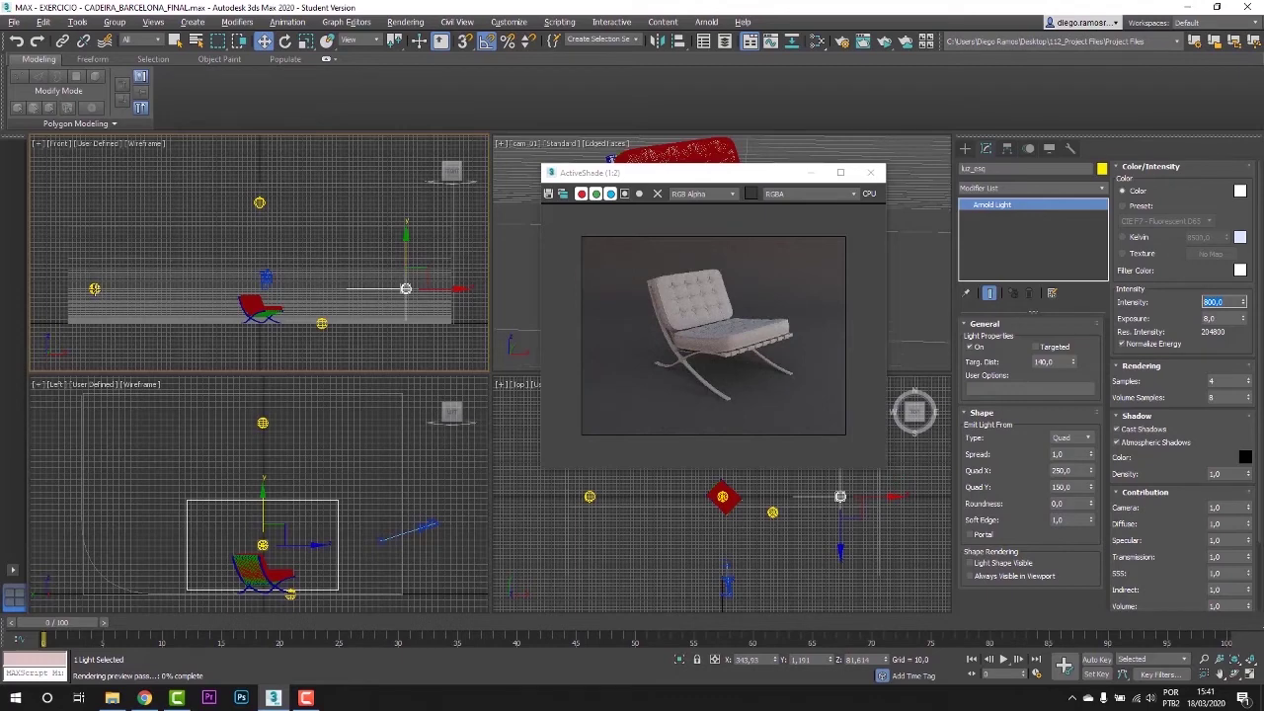
Set the luz_dir light's intensity to 700 and the luz_top light's intensity to 500
left_click(93, 288)
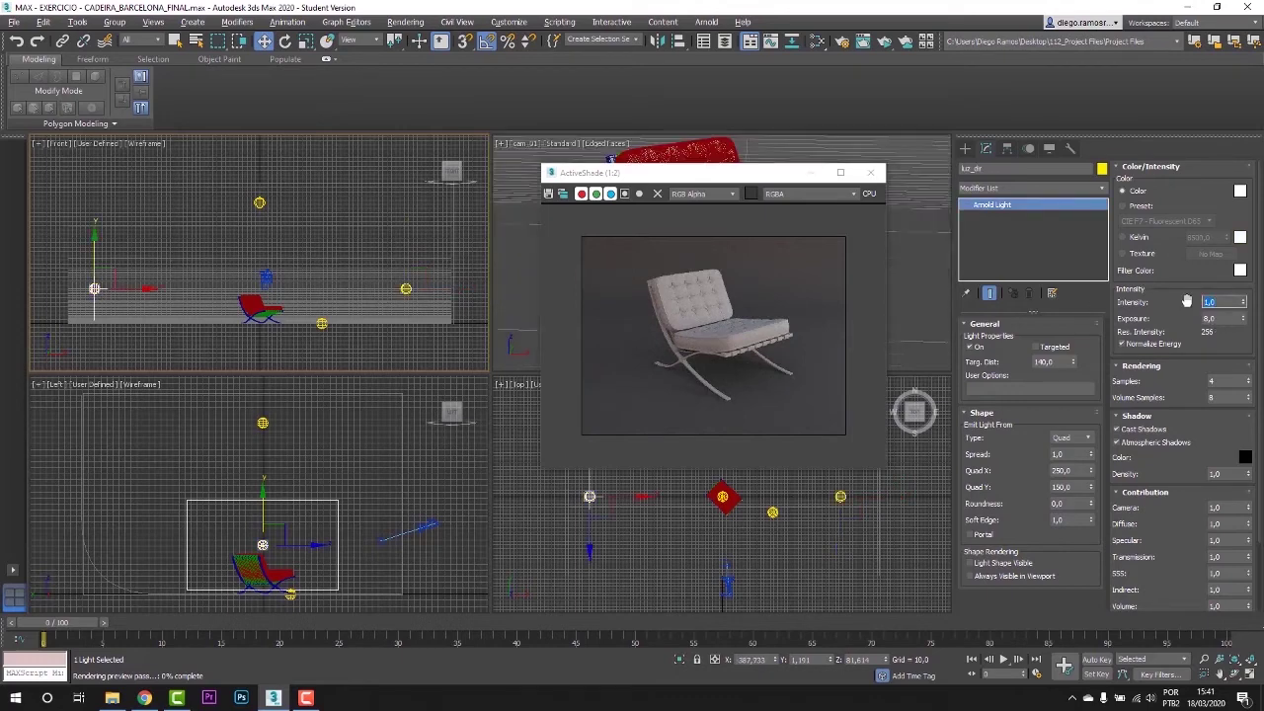
type("700")
key("Return")
left_click(259, 202)
double_click(1222, 302)
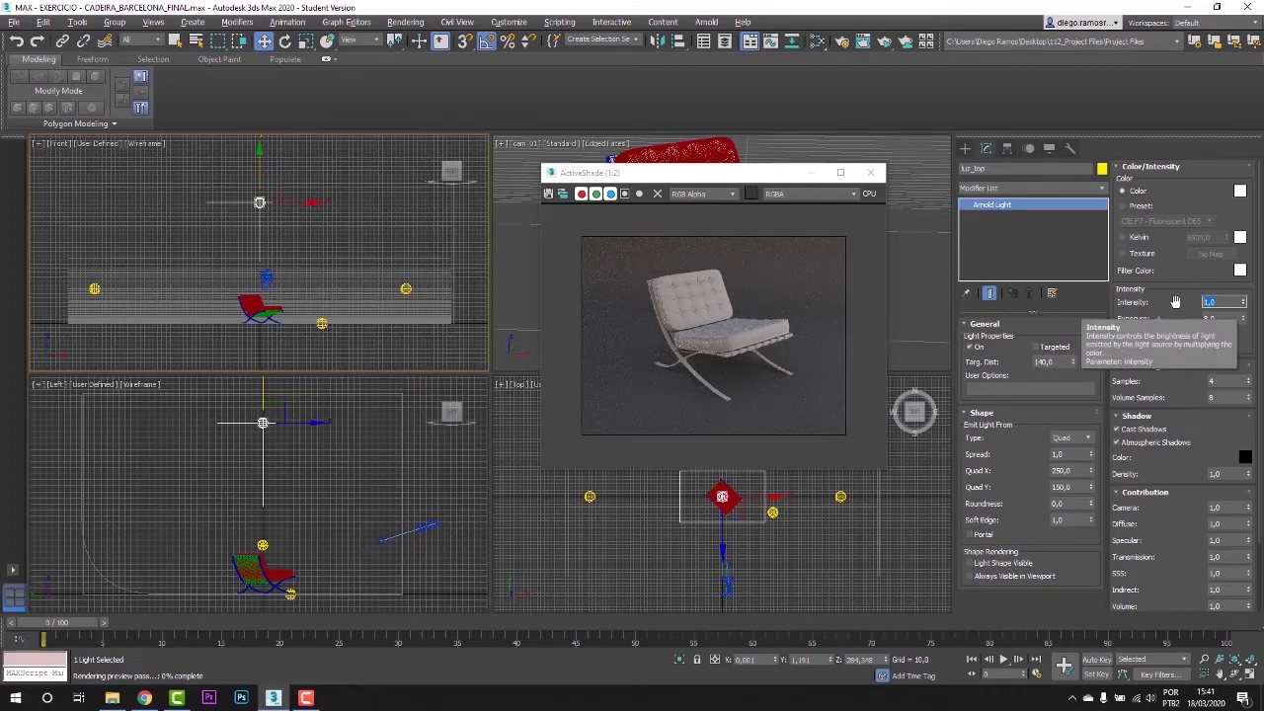
type("500")
key("Return")
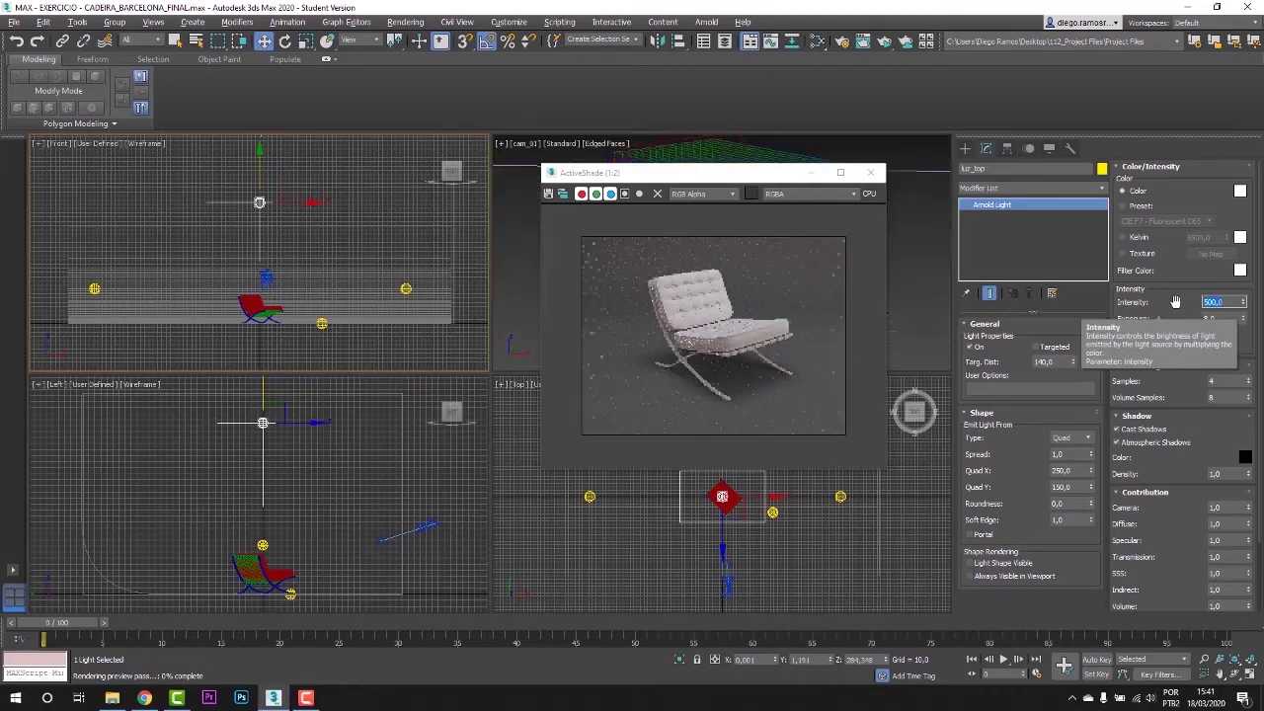
Examine the chair closely in the ActiveShade preview and review the settings of the luz_dir, luz_esq and luz_top lights
scroll(700, 329, "up", 1)
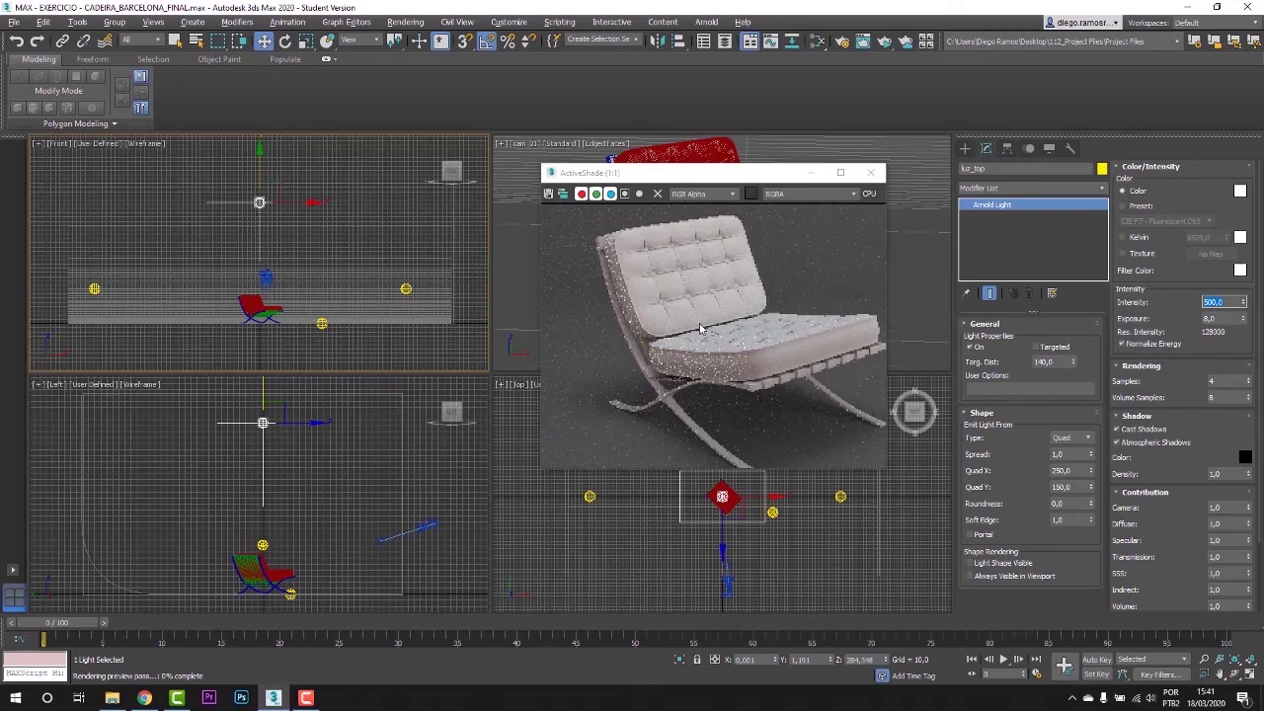
scroll(700, 329, "down", 1)
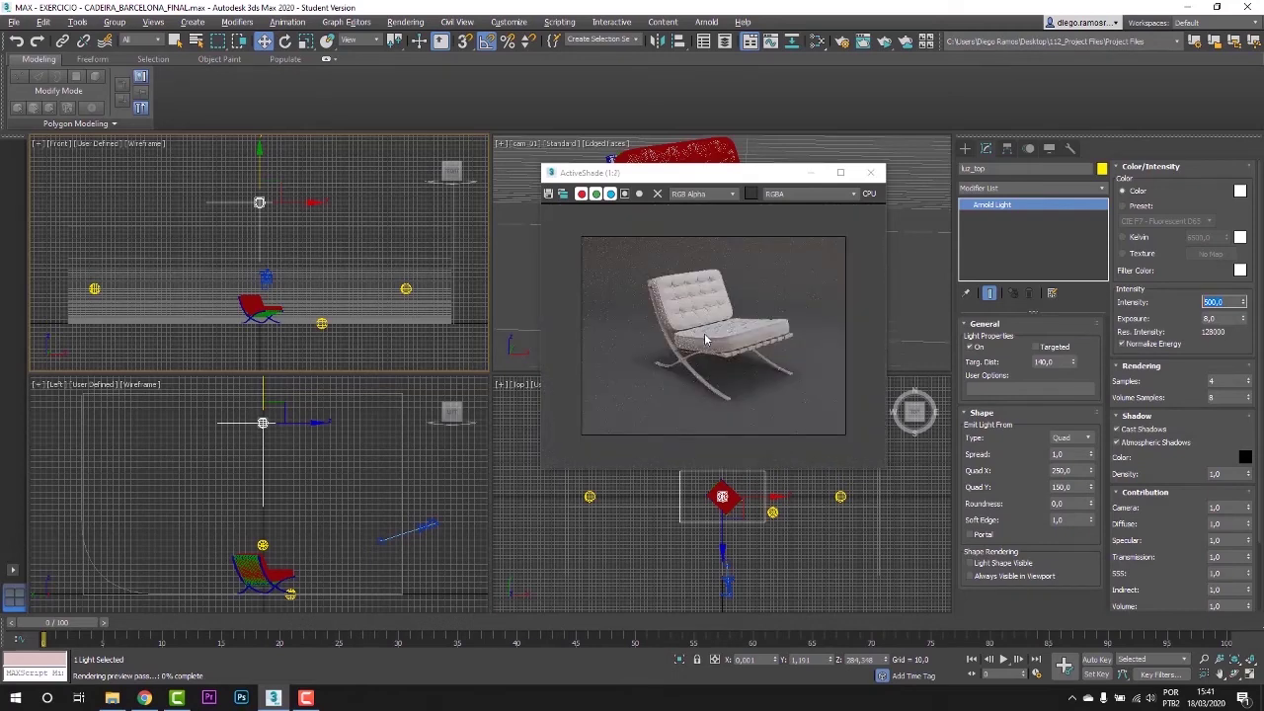
scroll(705, 340, "up", 1)
scroll(705, 340, "down", 1)
left_click(95, 288)
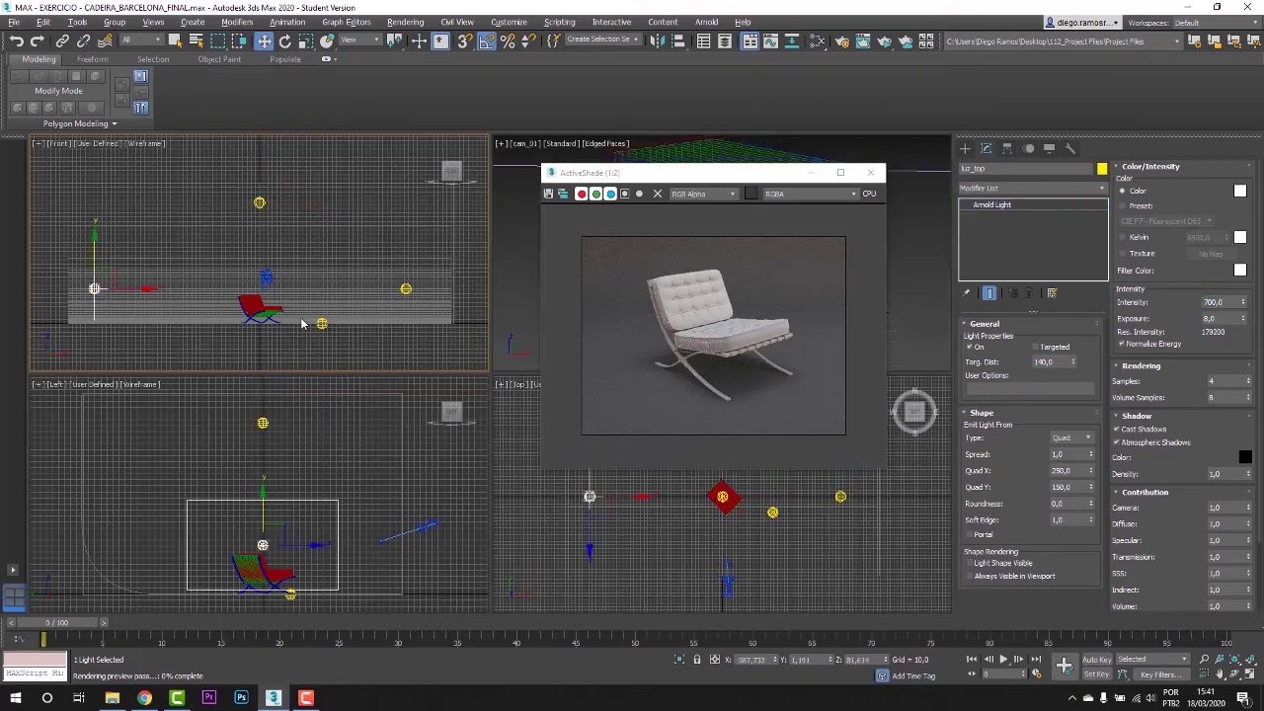
left_click(406, 288)
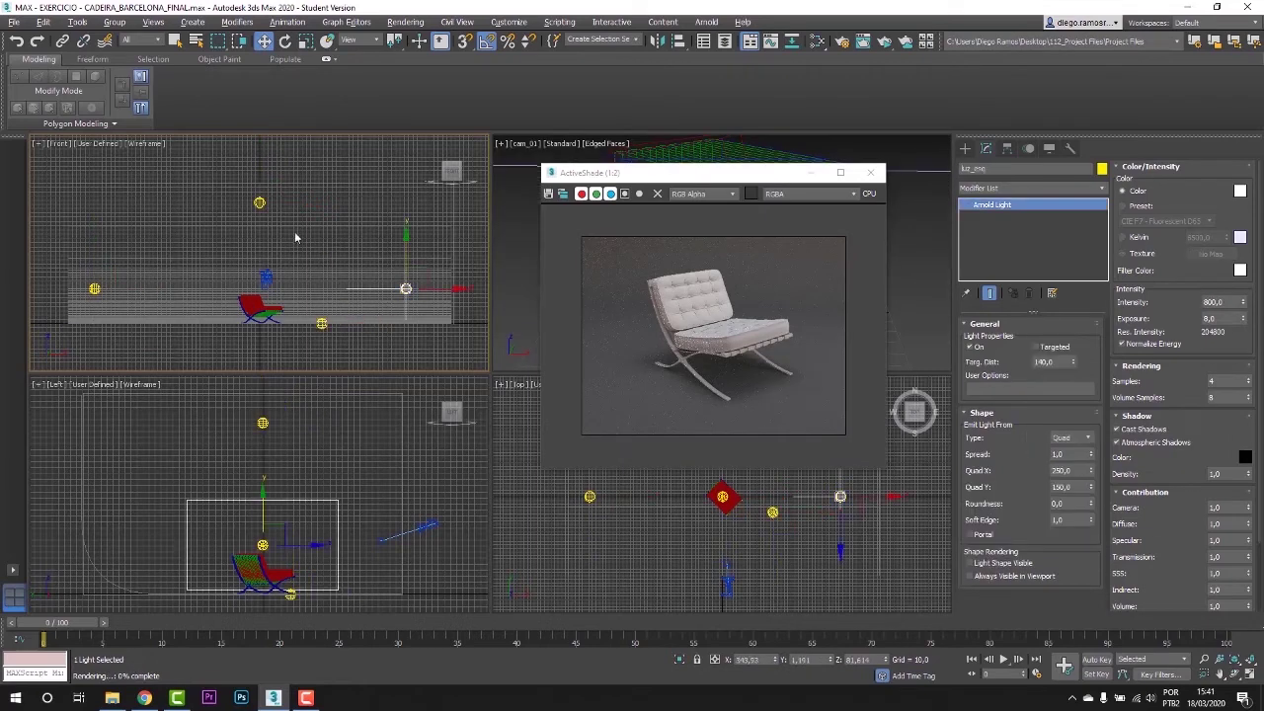
left_click(260, 202)
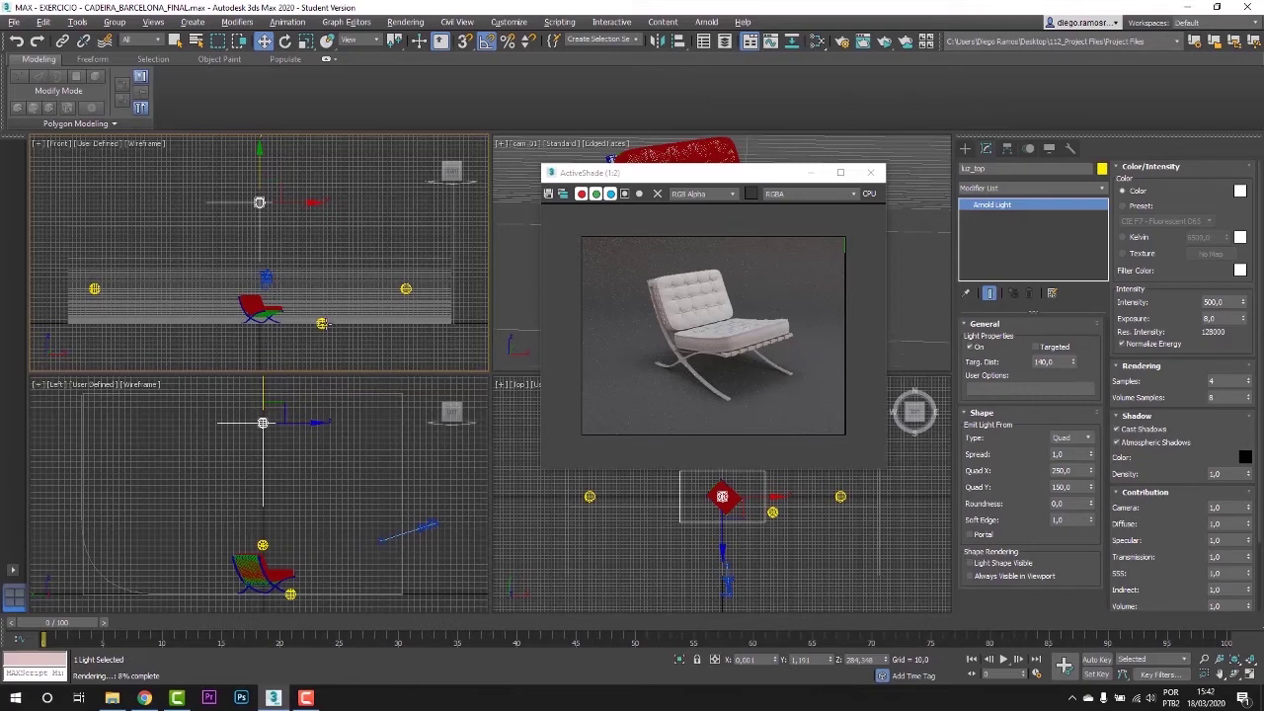
Try an intensity of 0 on the skydome light, toggle the light off and on, and restore the intensity to 1
left_click(772, 512)
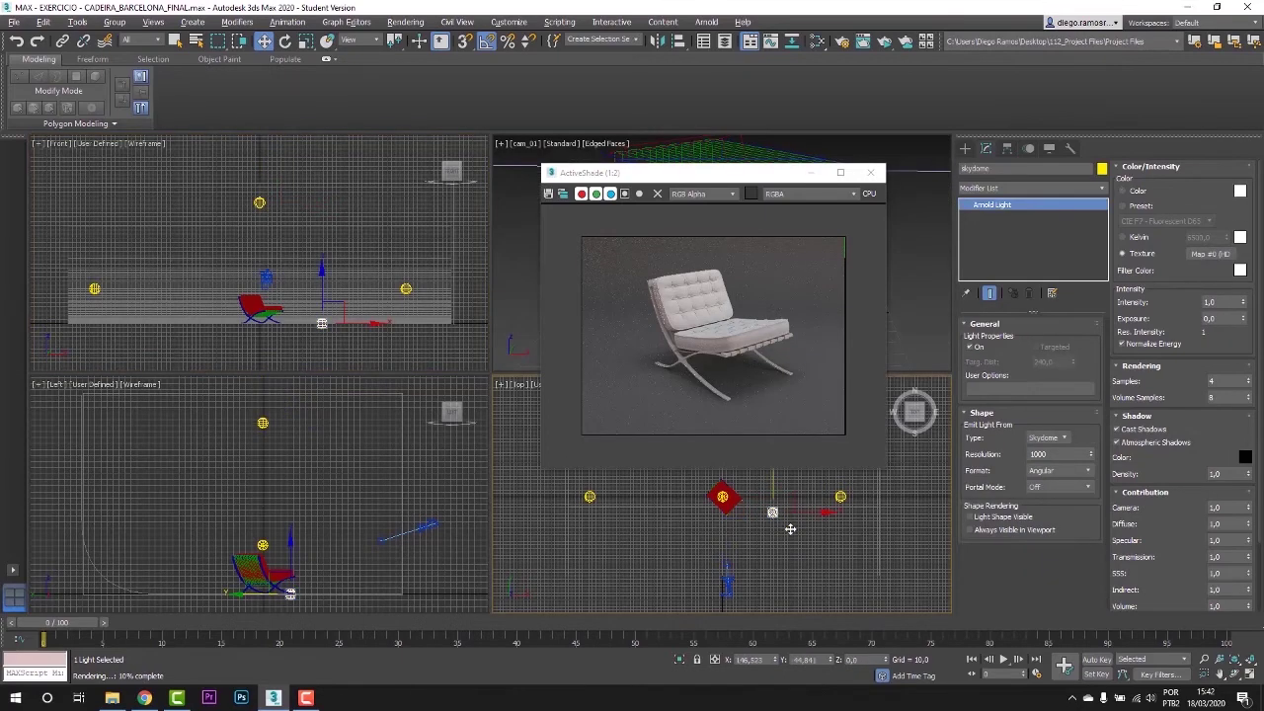
double_click(1202, 301)
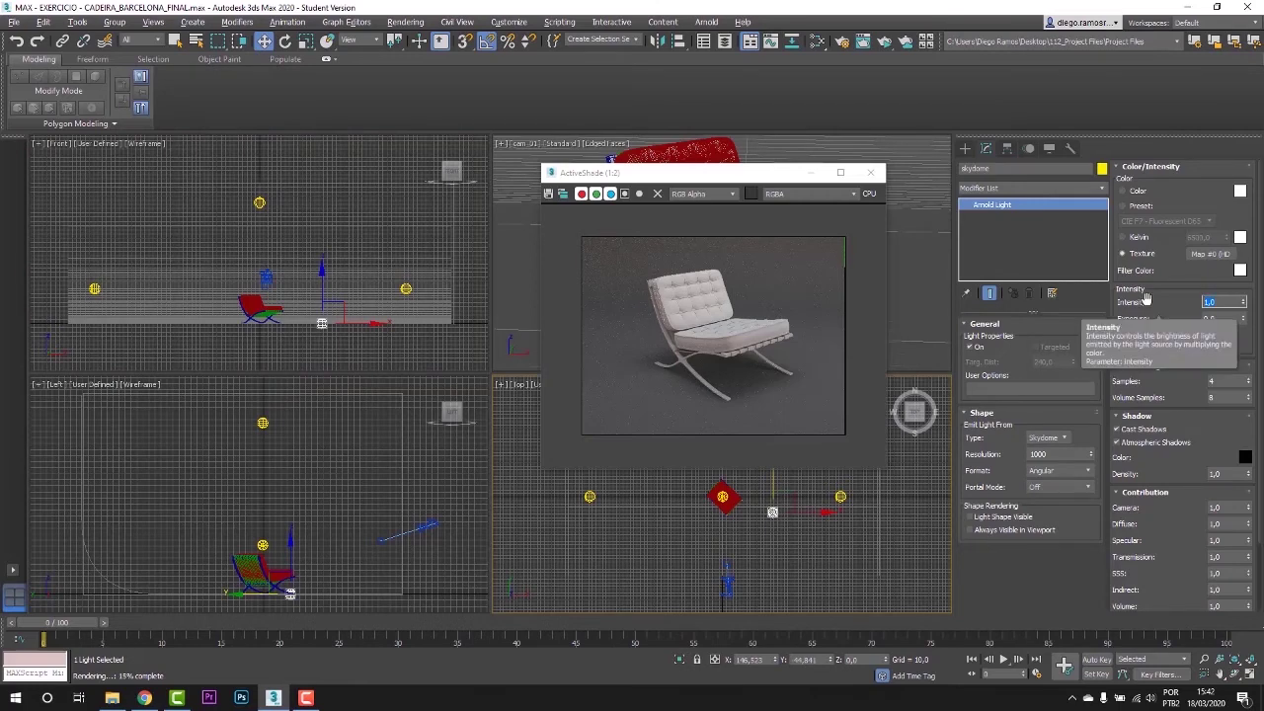
type("5")
key("Return")
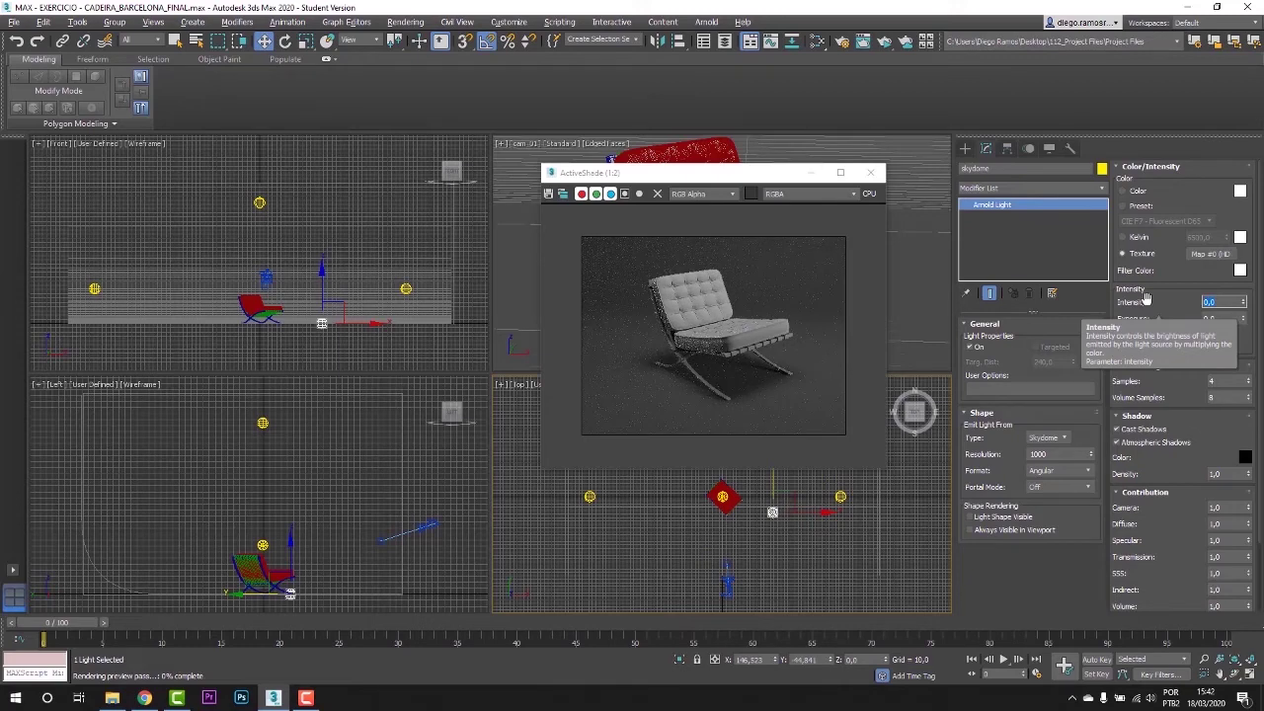
left_click(972, 348)
left_click(972, 349)
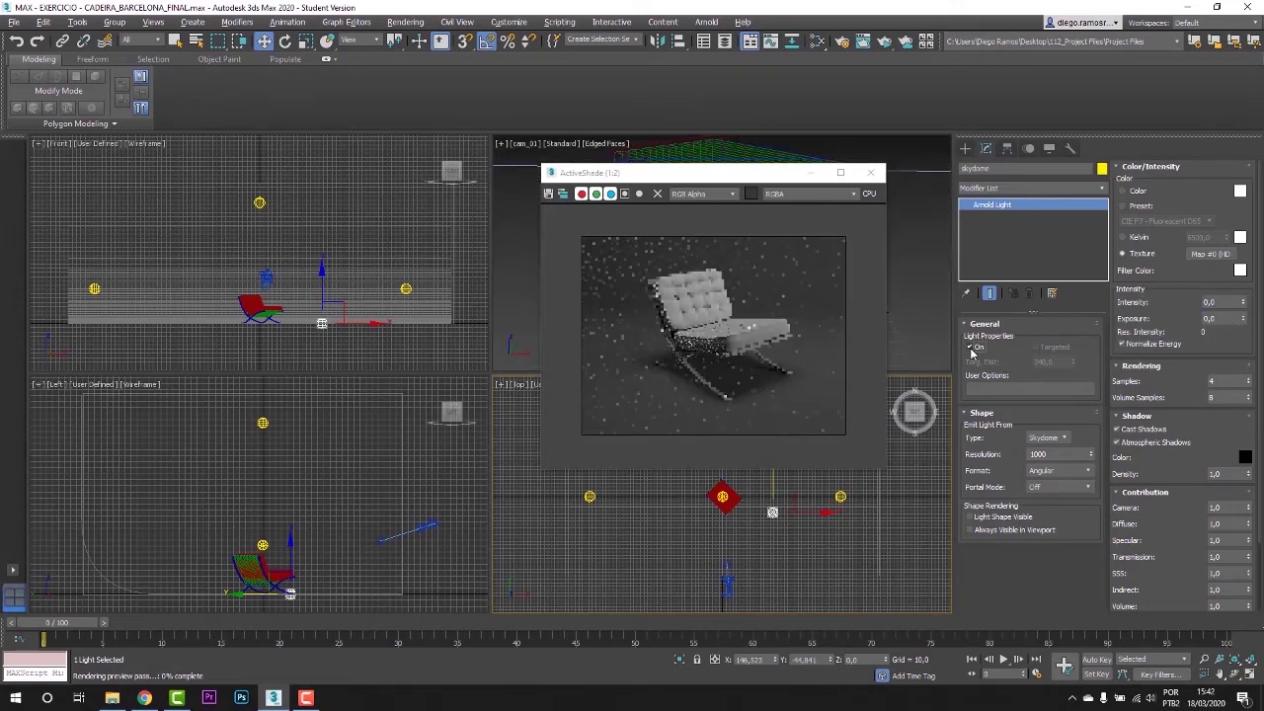
double_click(1206, 301)
type("1")
key("Return")
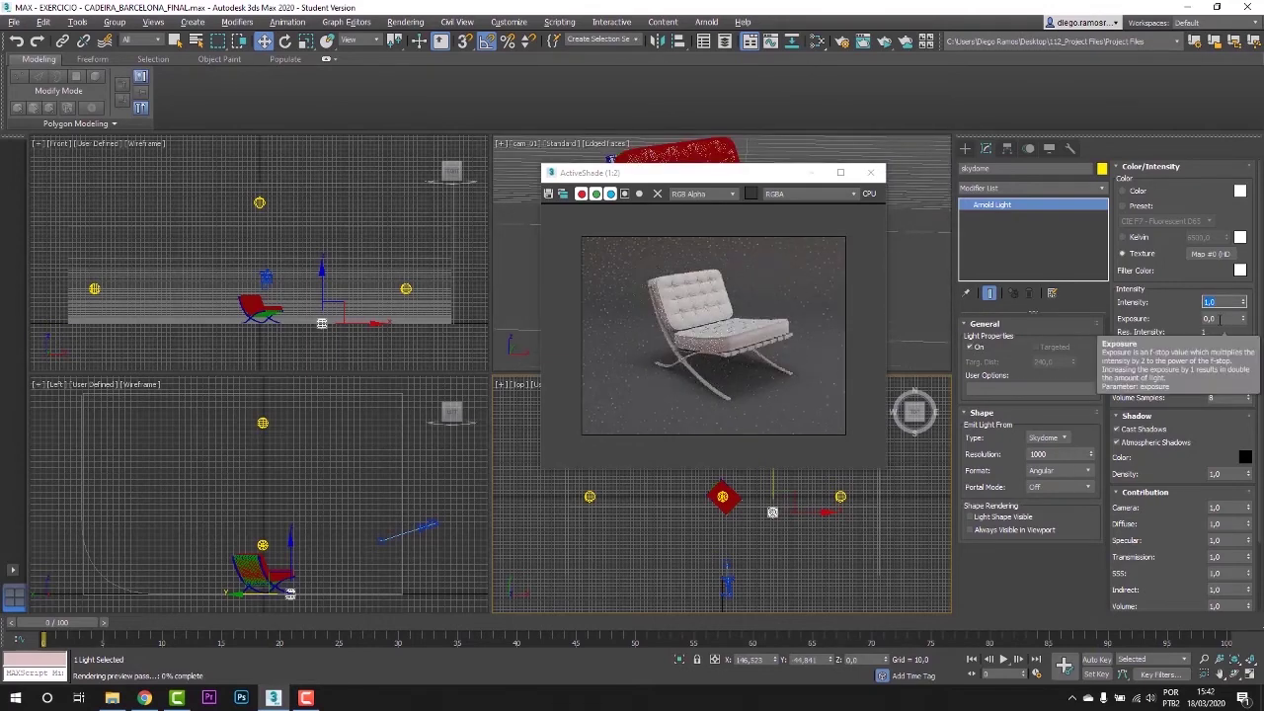
Try skydome intensities of 1.5 and 0.5, return the value to 1, and check the chair in the ActiveShade preview
type("1,5")
key("Return")
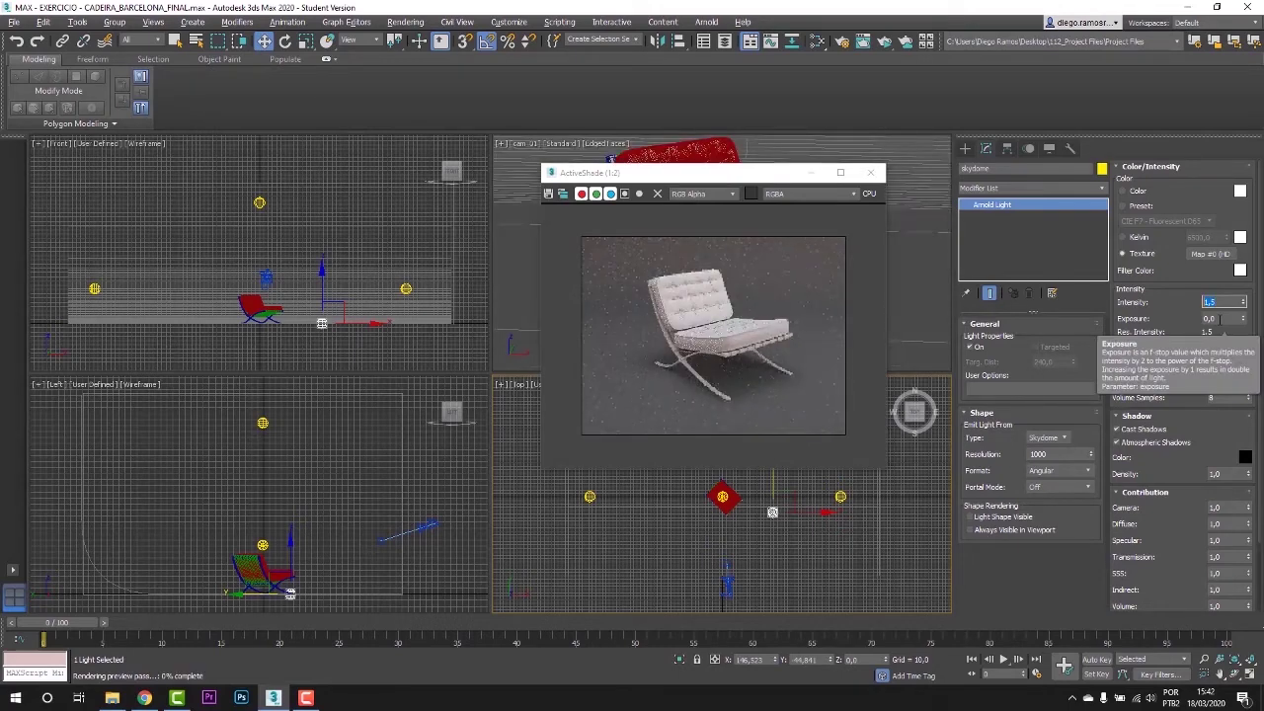
type("0,5")
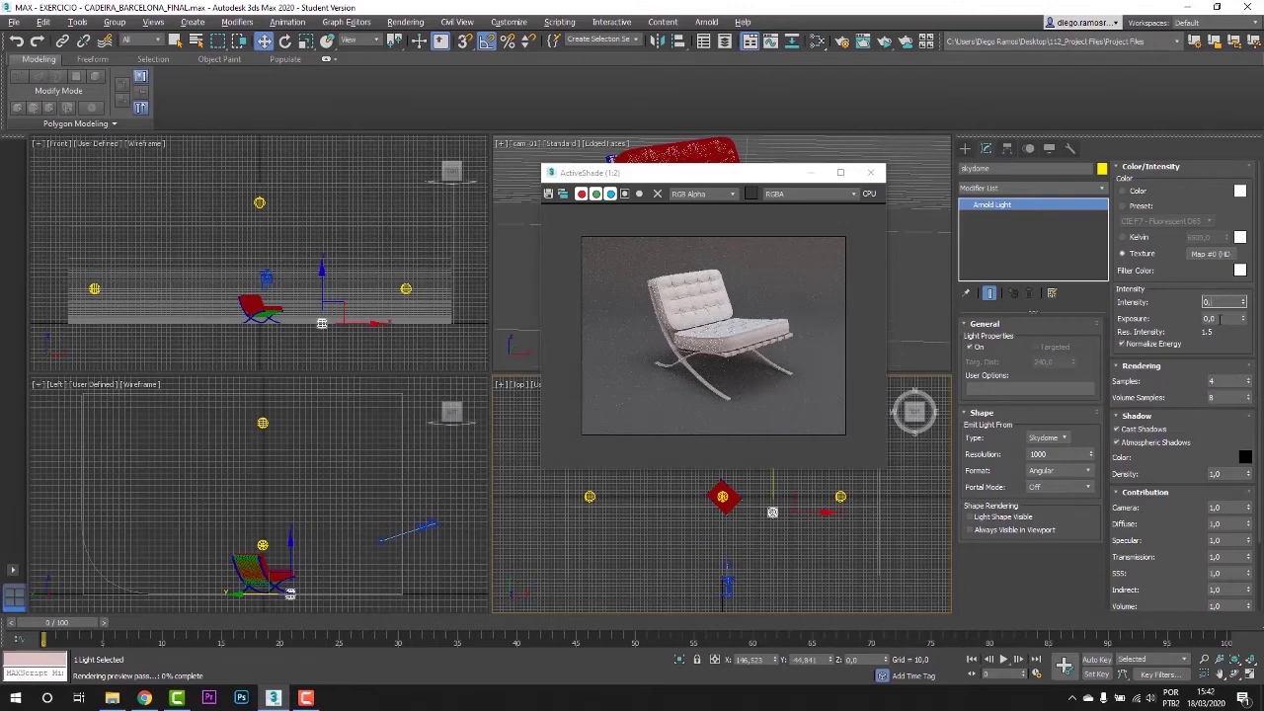
key("Return")
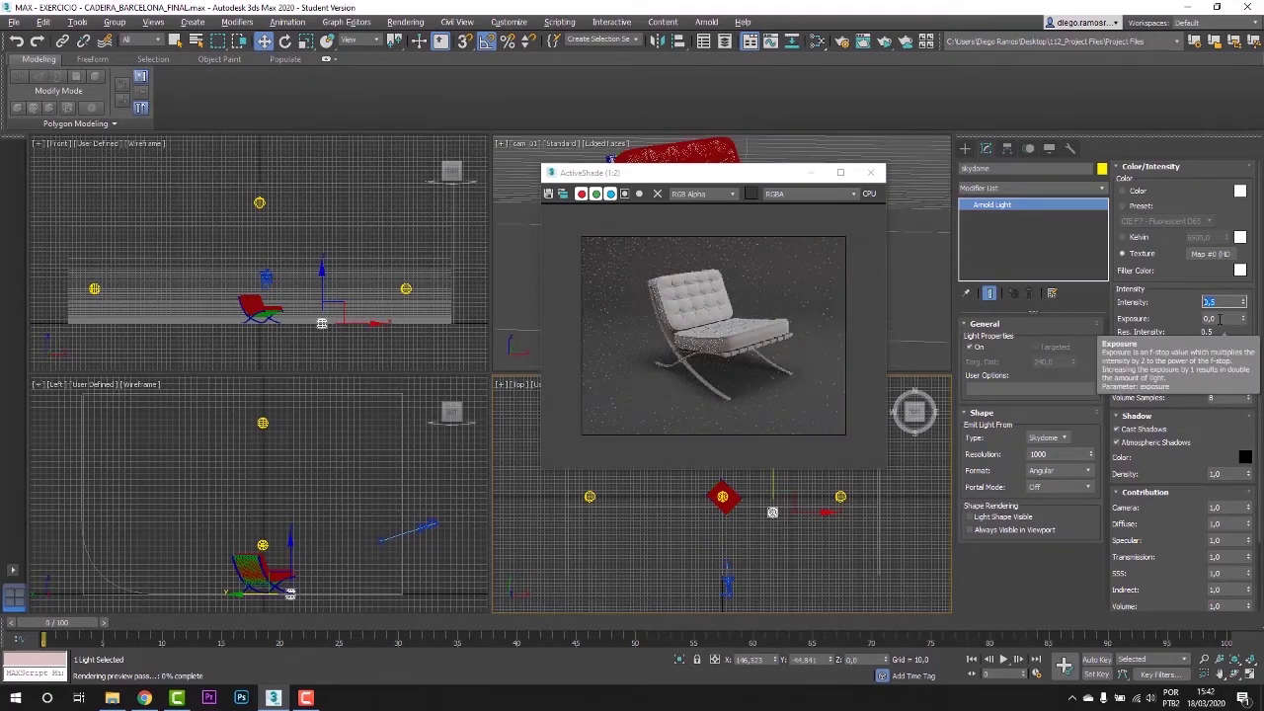
type("1")
key("Return")
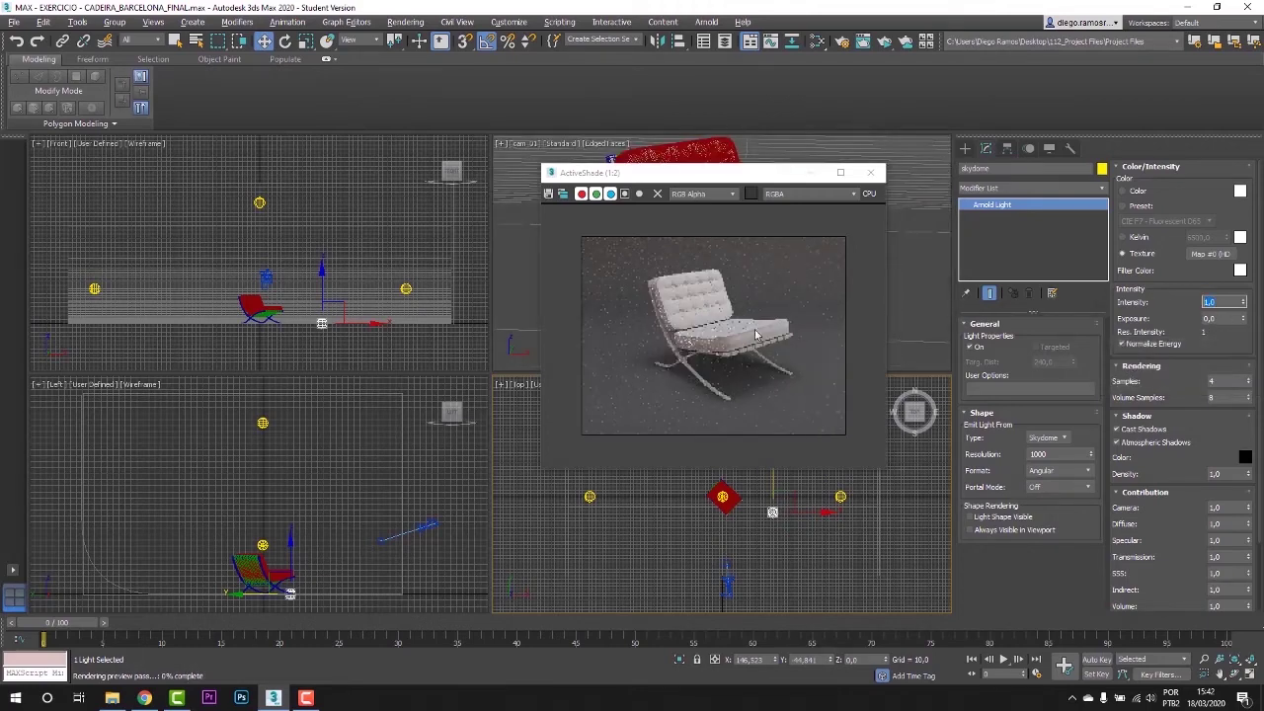
scroll(697, 333, "up", 2)
scroll(700, 331, "down", 1)
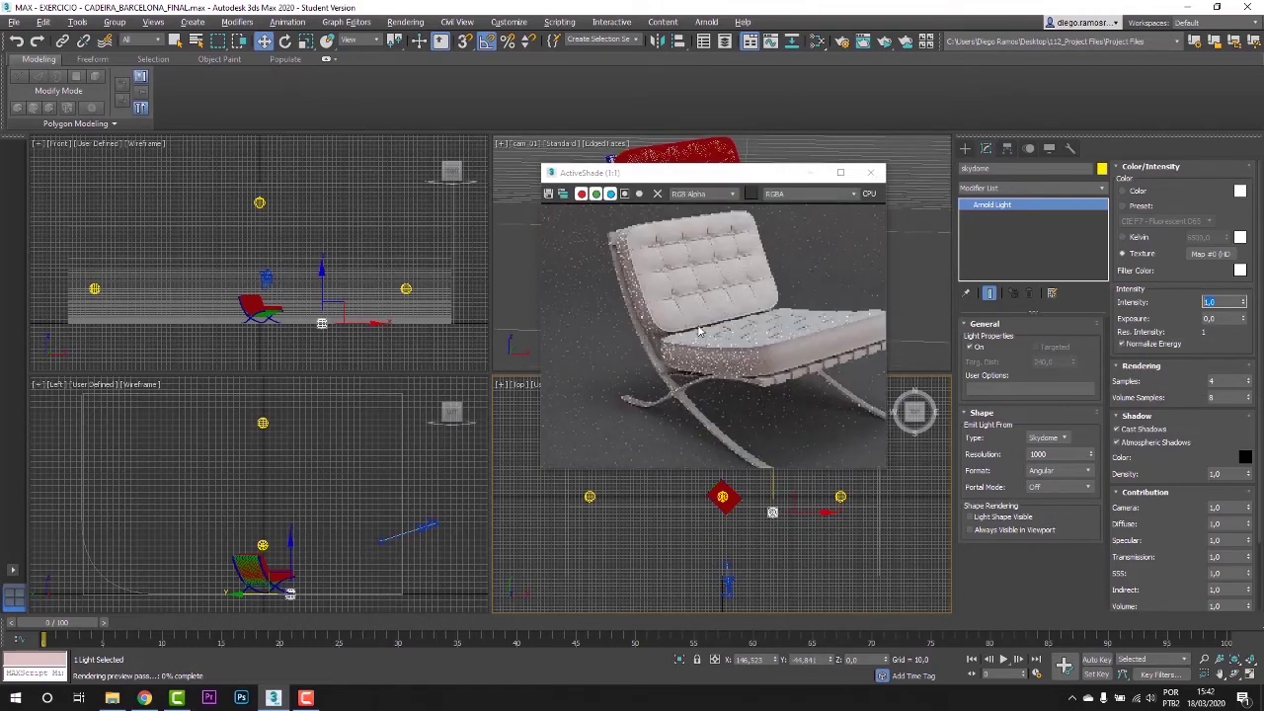
scroll(697, 333, "down", 1)
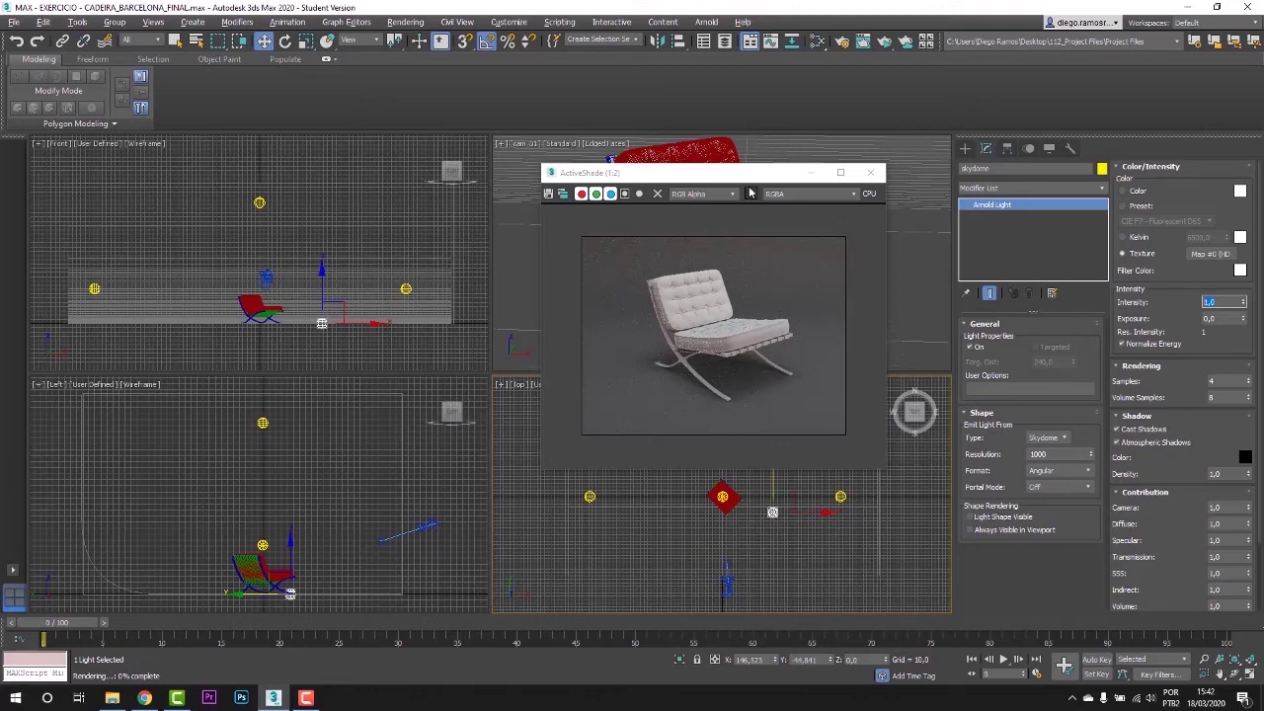
mouse_move(734, 175)
left_mouse_down()
mouse_move(646, 160)
mouse_move(747, 177)
left_mouse_up()
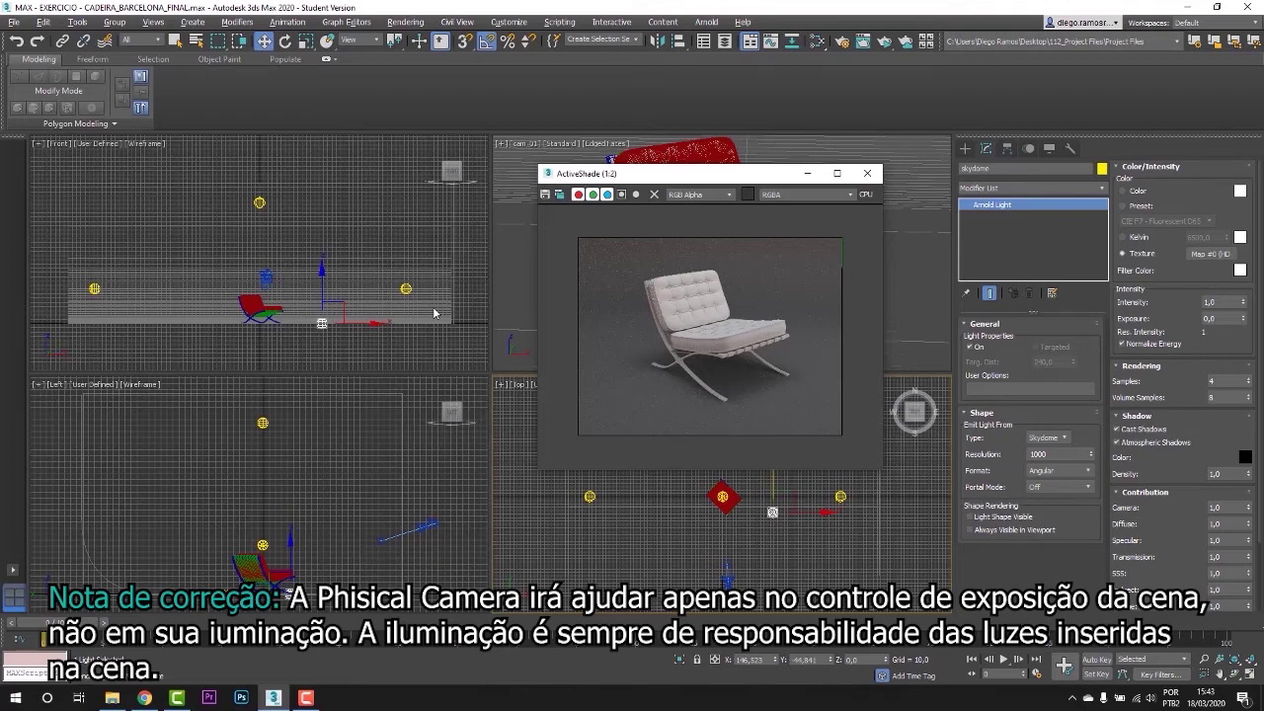
Select the cam_01 physical camera and install its exposure control
left_click(728, 579)
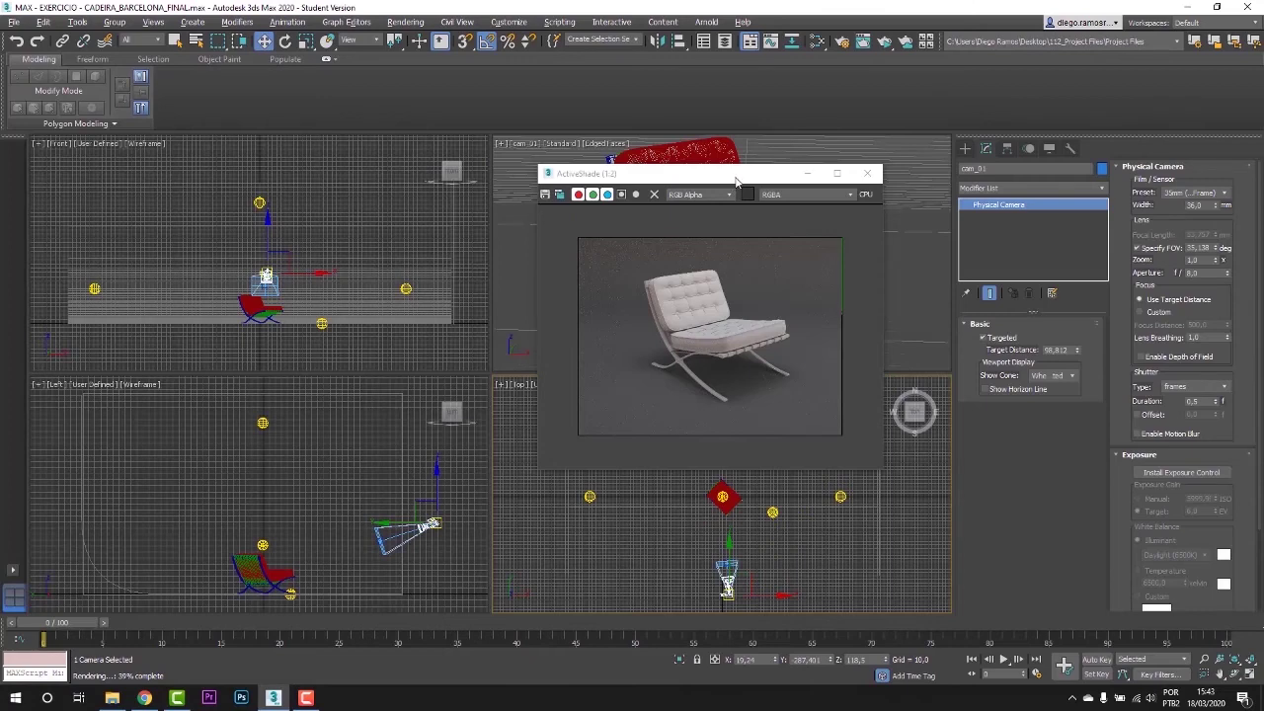
scroll(1260, 331, "down", 1)
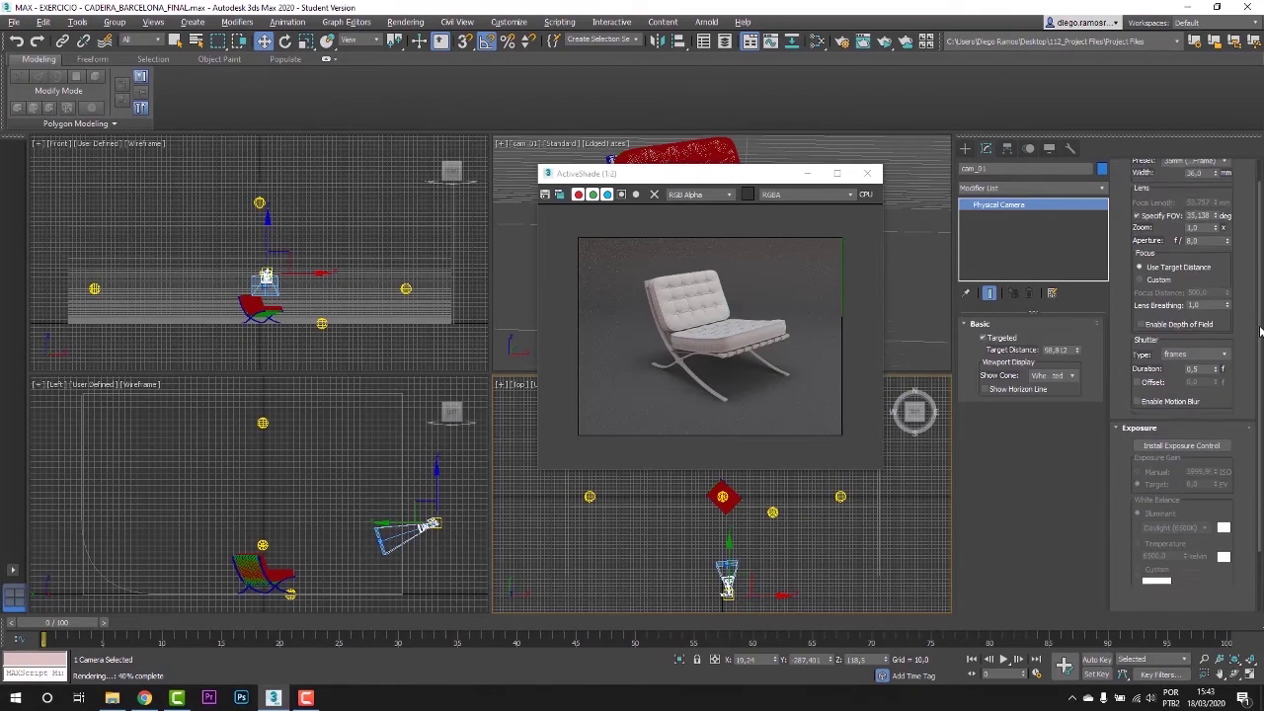
scroll(1260, 330, "down", 2)
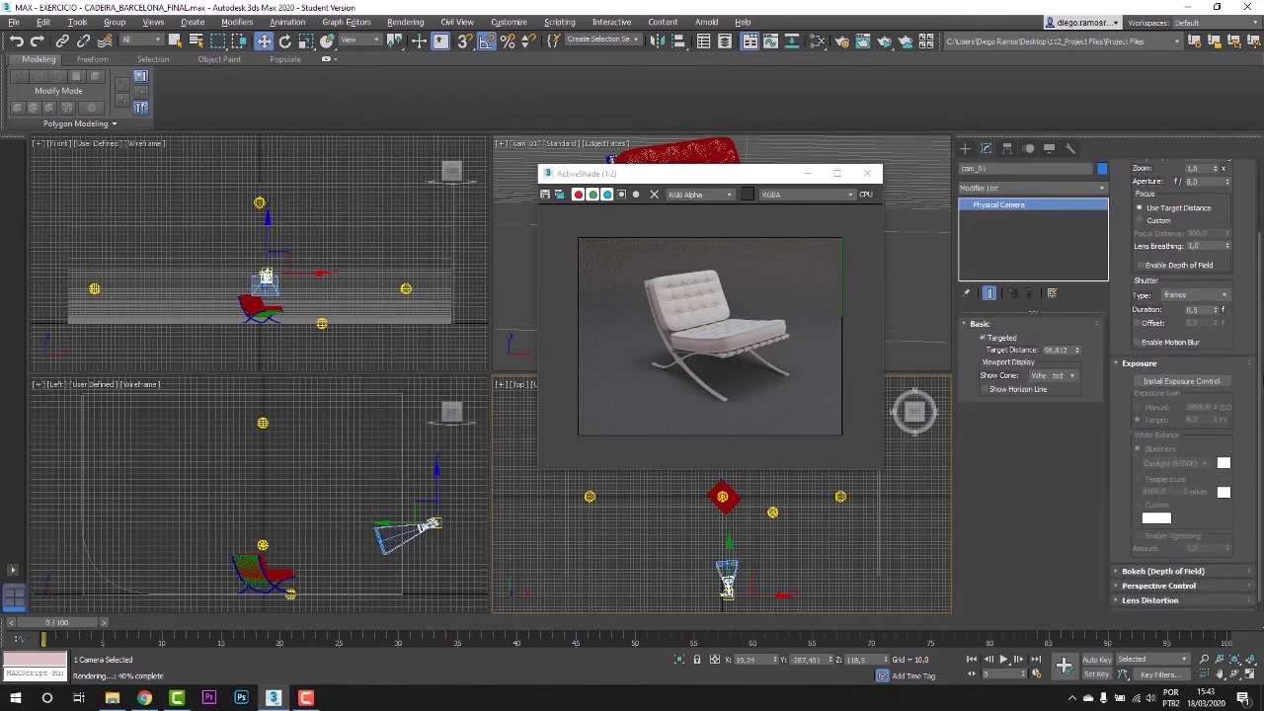
left_click(8, 24)
left_click(30, 124)
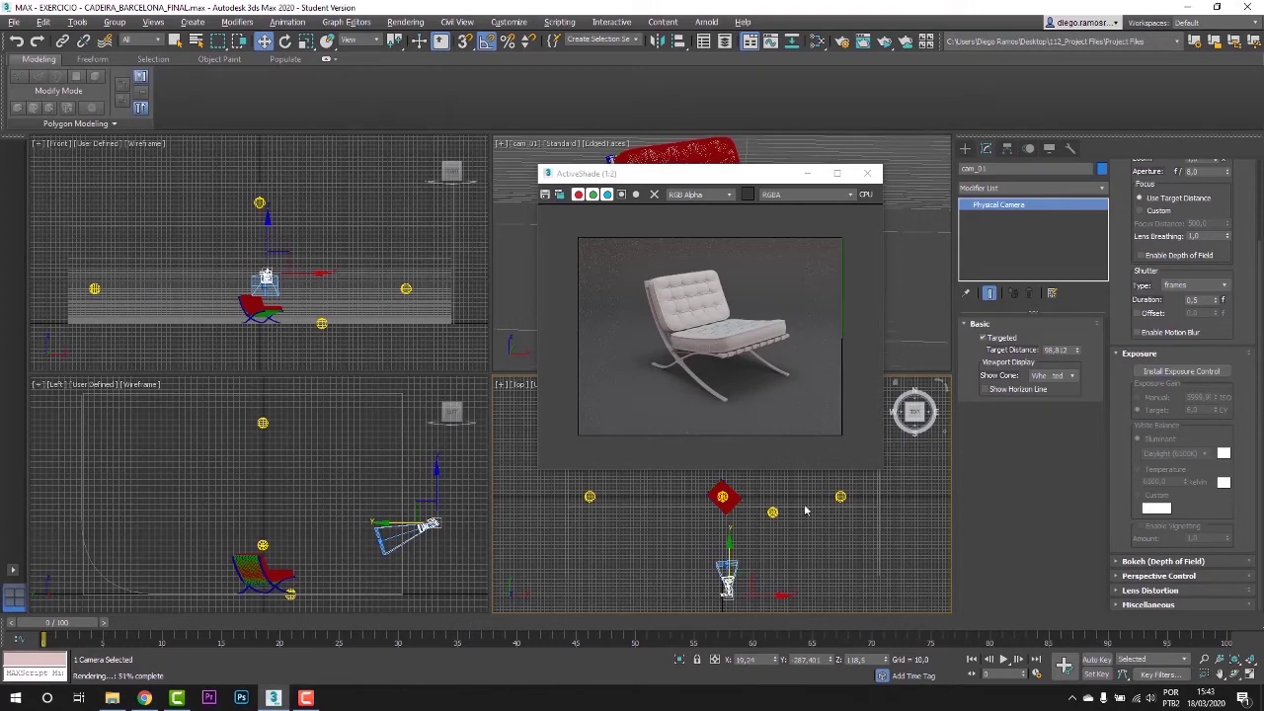
left_click(1173, 374)
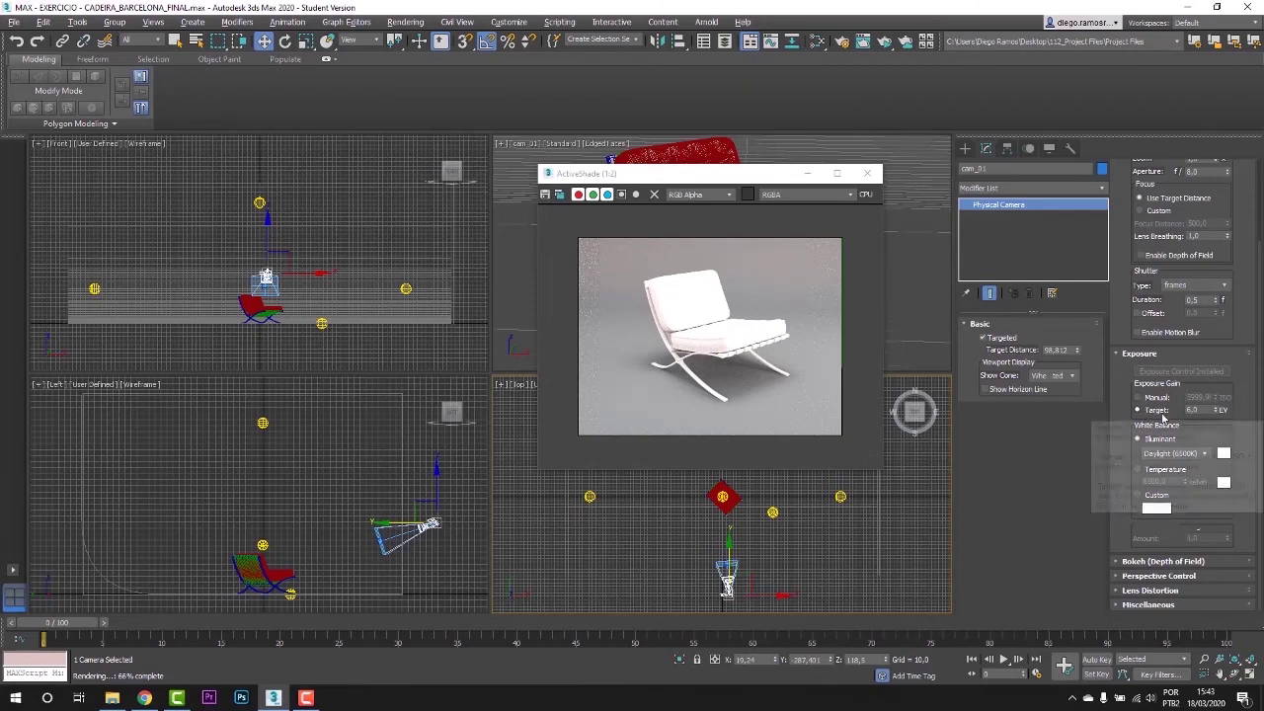
Try target exposure gains of 10, 6, 7 and 8 EV on the cam_01 camera
left_click_drag(1204, 409, 1188, 410)
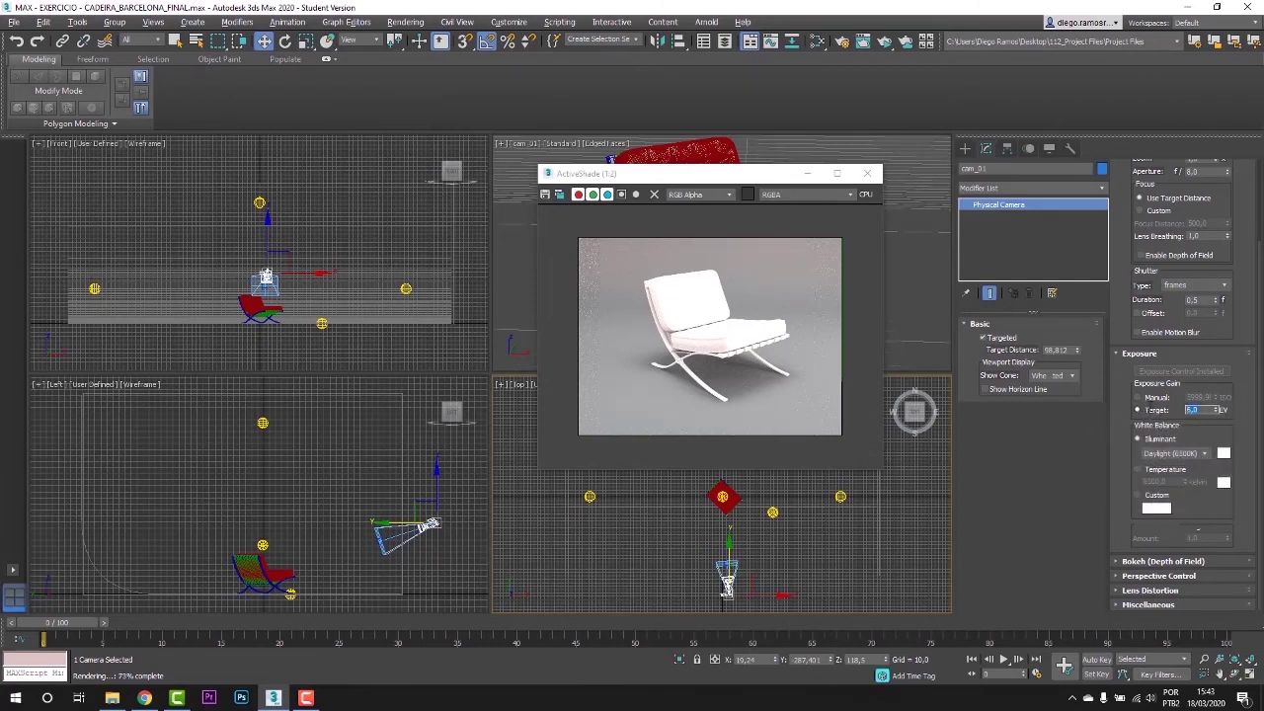
type("10")
key("Return")
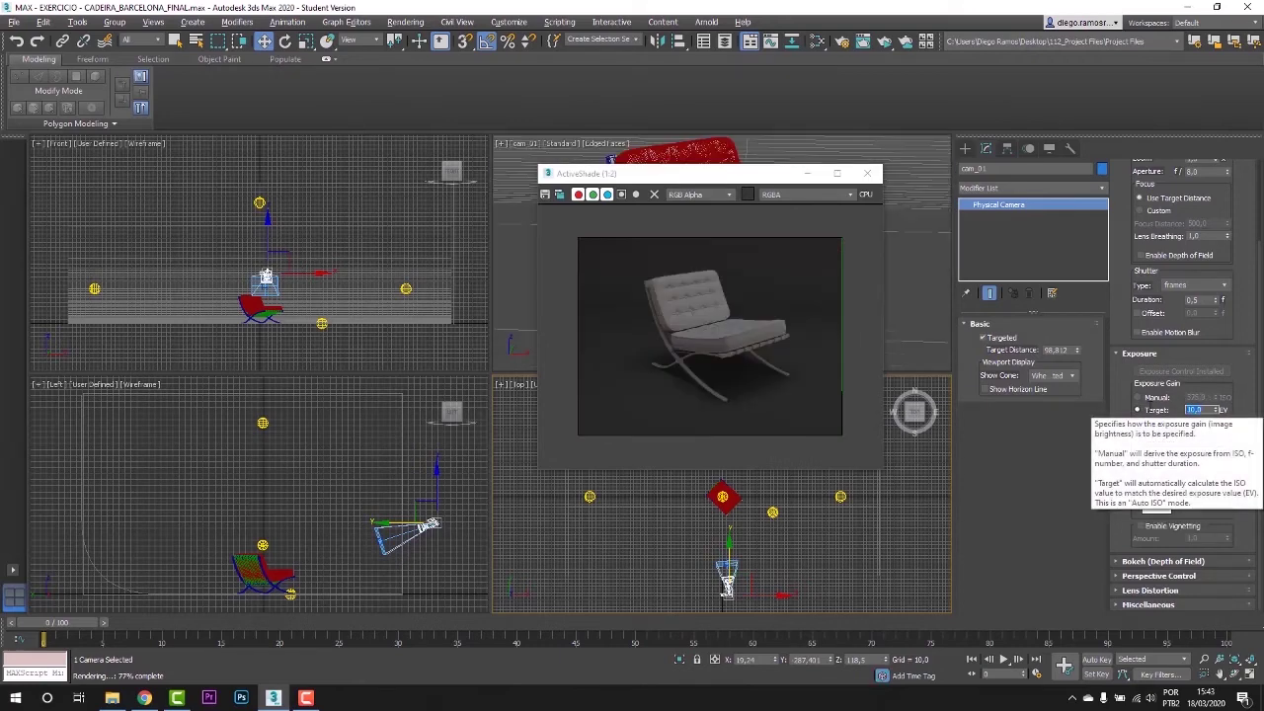
type("5")
key("Return")
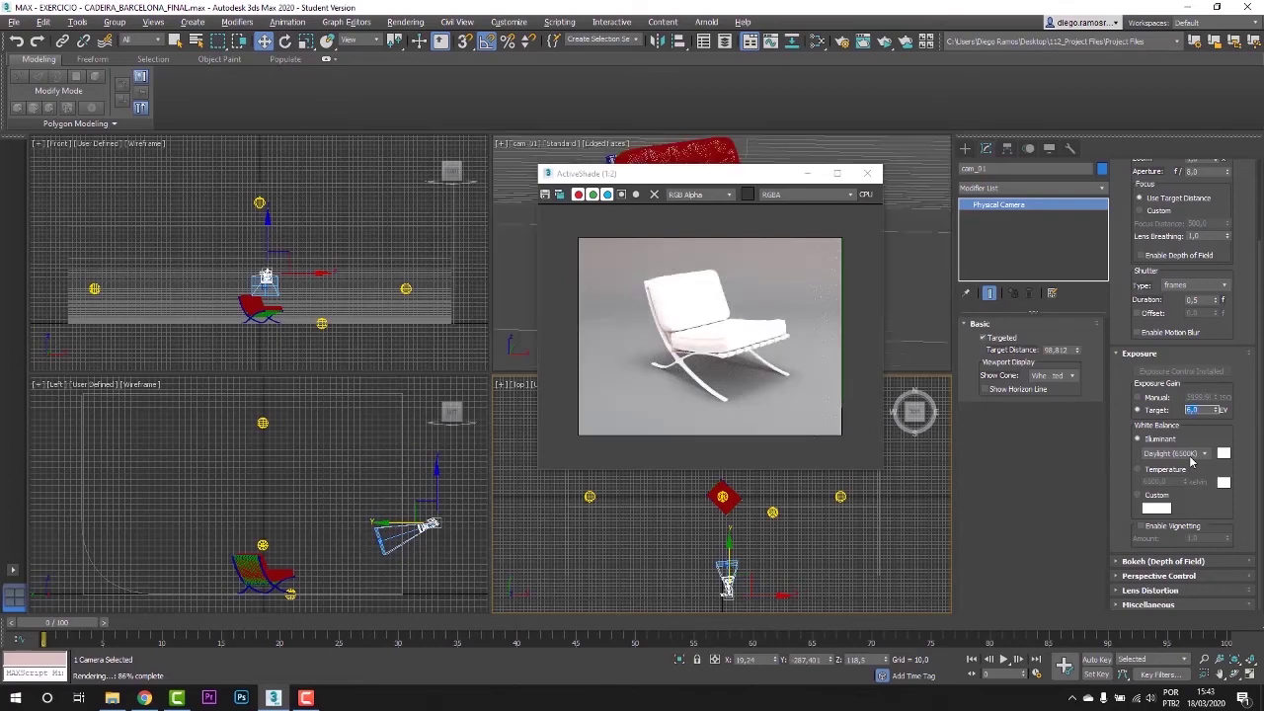
type("7")
key("Return")
type("8")
key("Return")
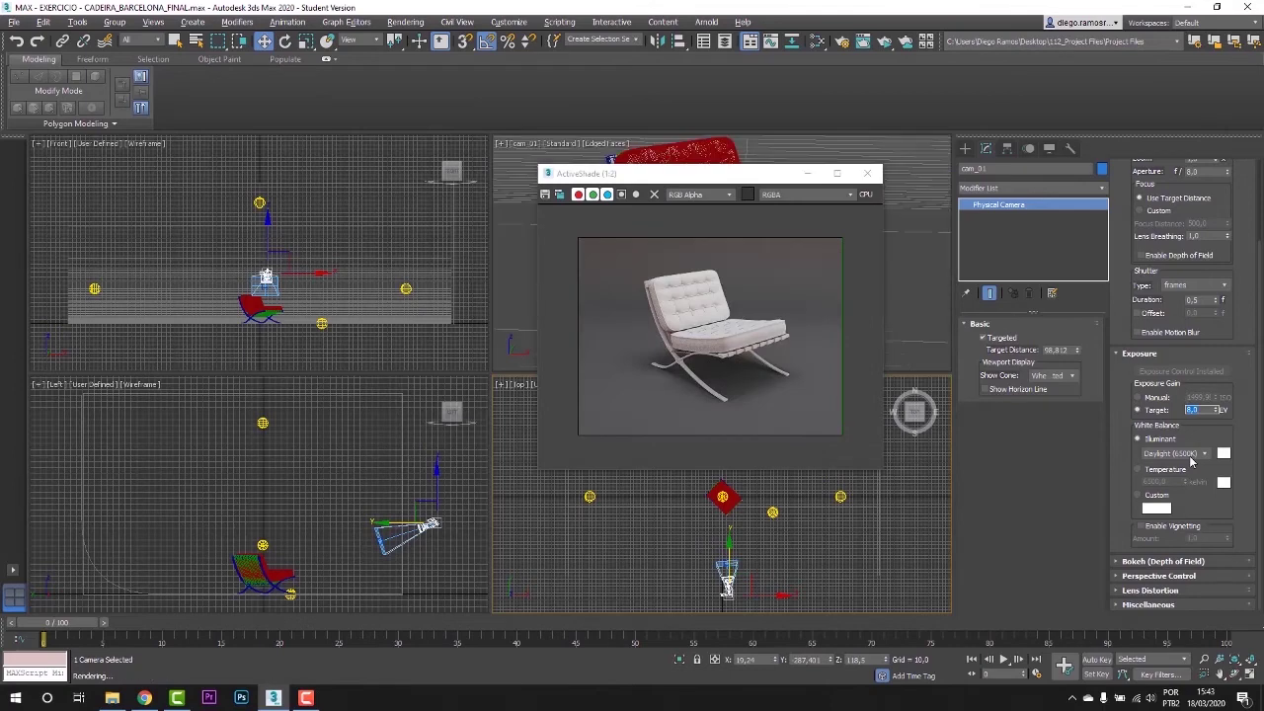
Compare target exposure gains of 7.5 and 10 EV on cam_01, then set the target to 9 EV
type("7,5")
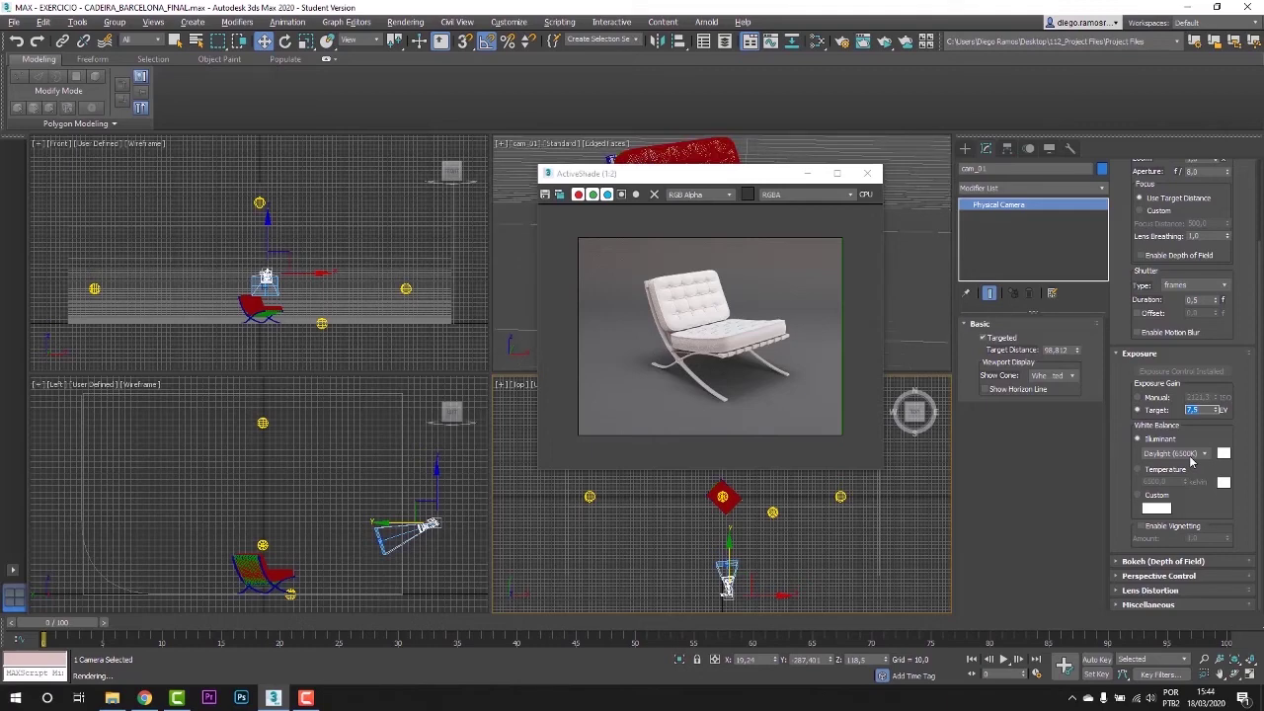
type("10")
key("Return")
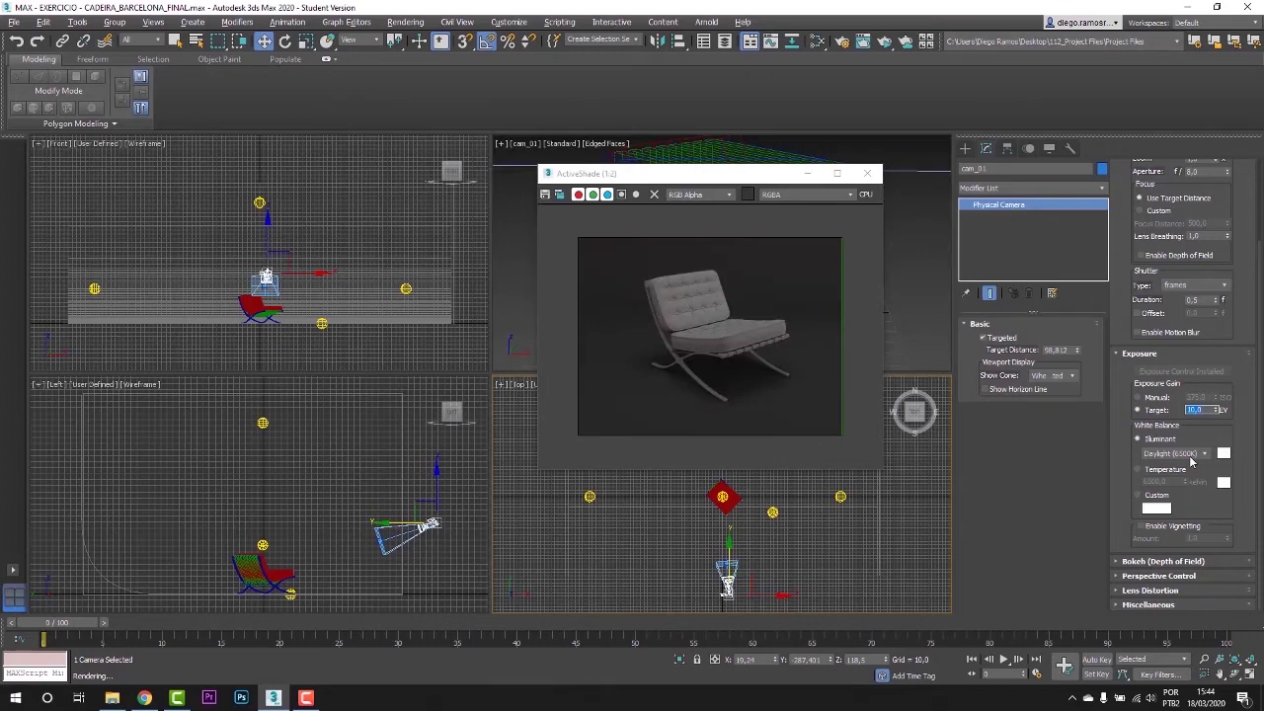
type("6")
key("Return")
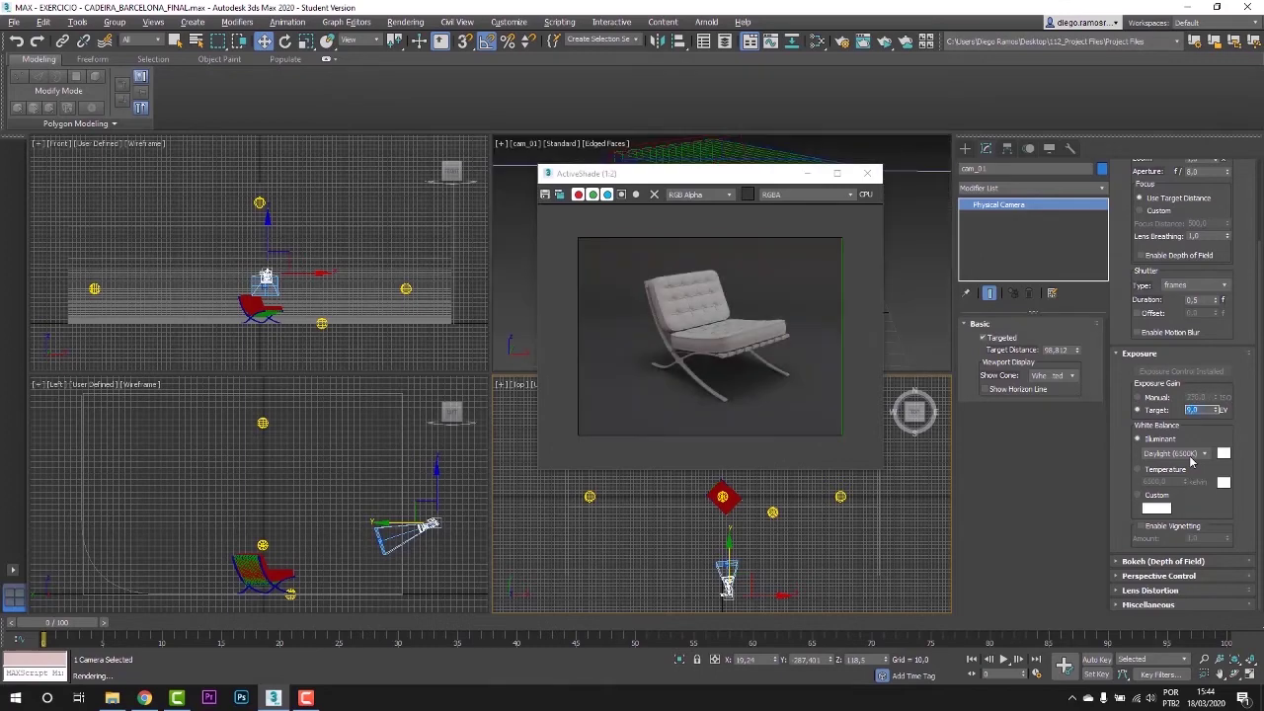
Try a target exposure gain of 8 EV on cam_01, settle on 7.5 EV, and inspect the chair up close in ActiveShade
type("8")
key("Return")
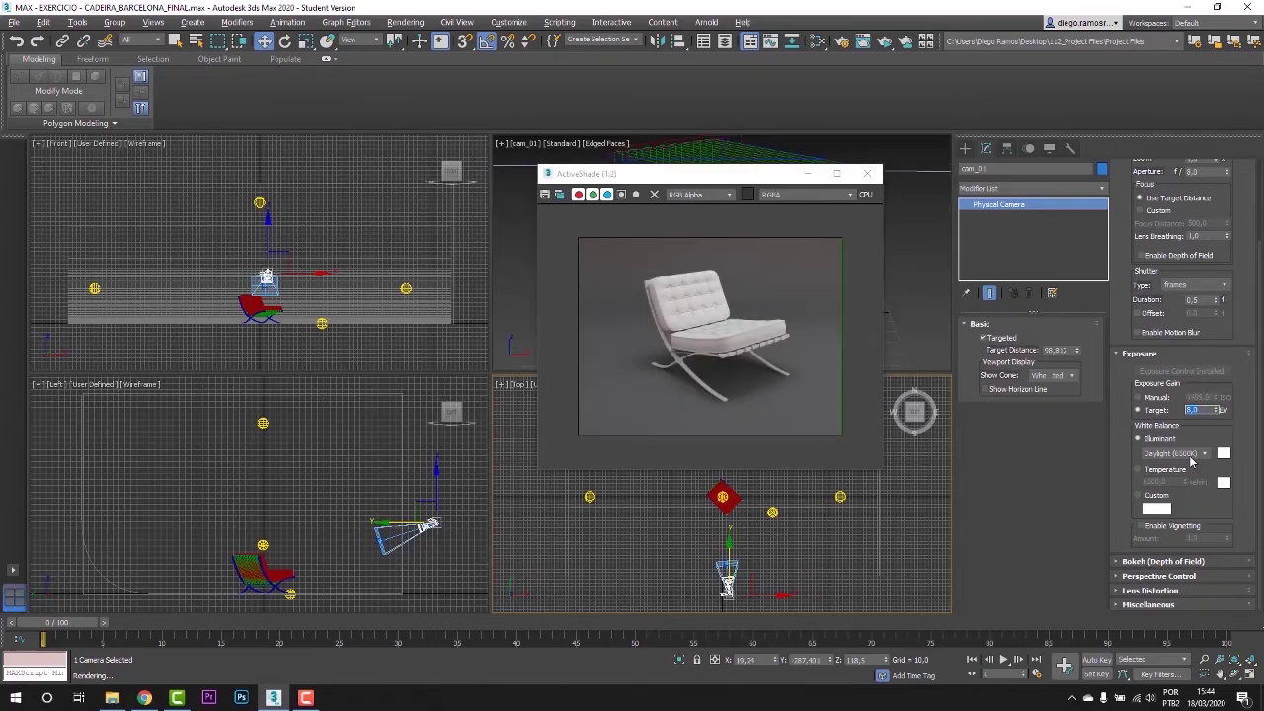
type("7,5")
key("Return")
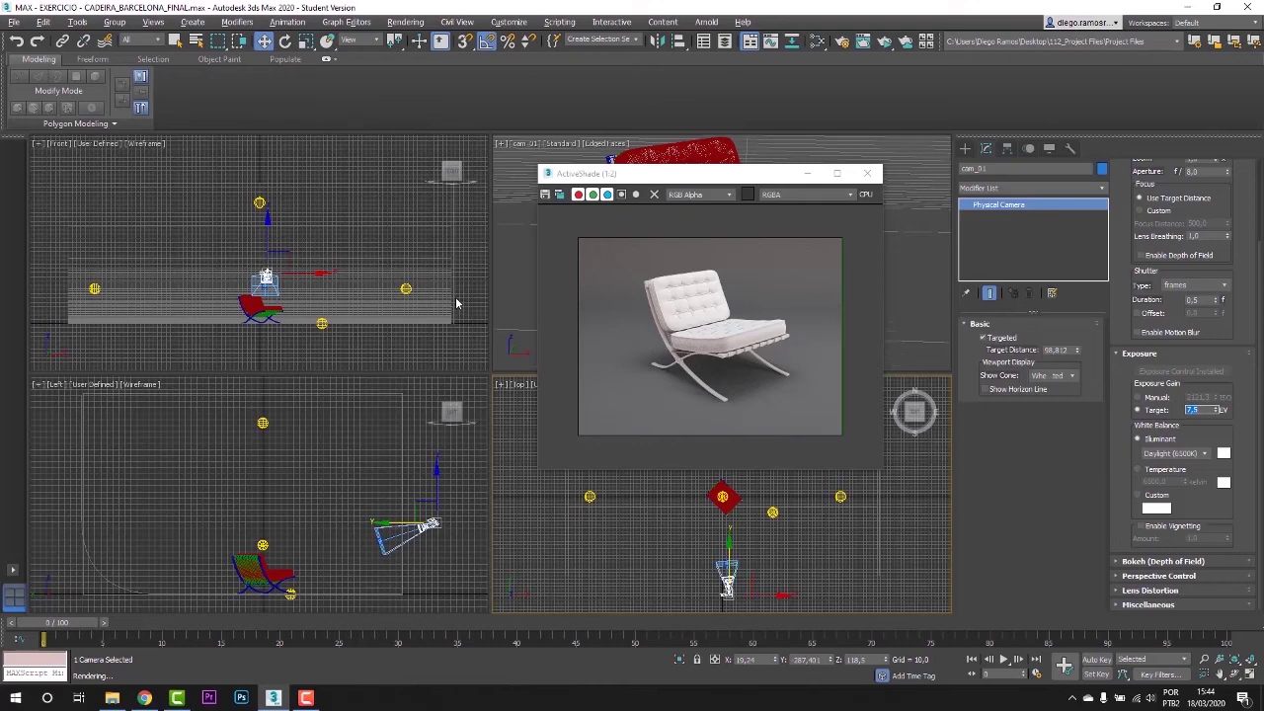
scroll(747, 318, "up", 2)
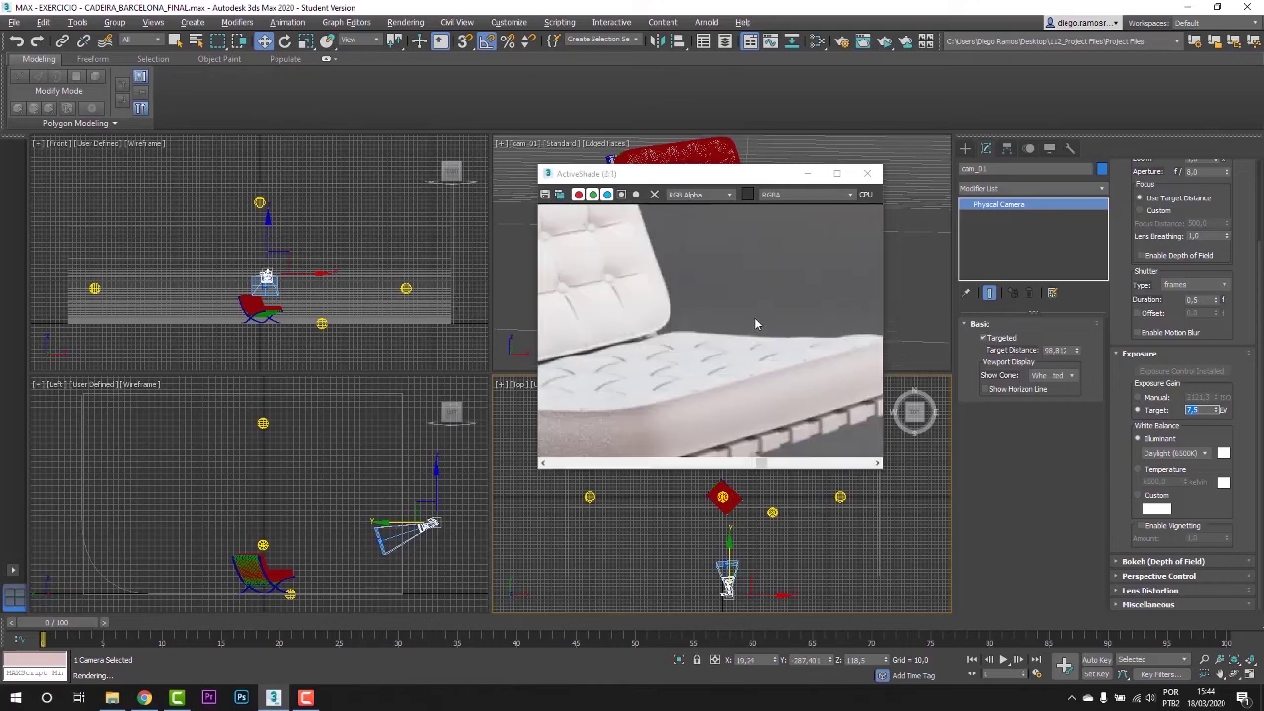
scroll(751, 400, "down", 1)
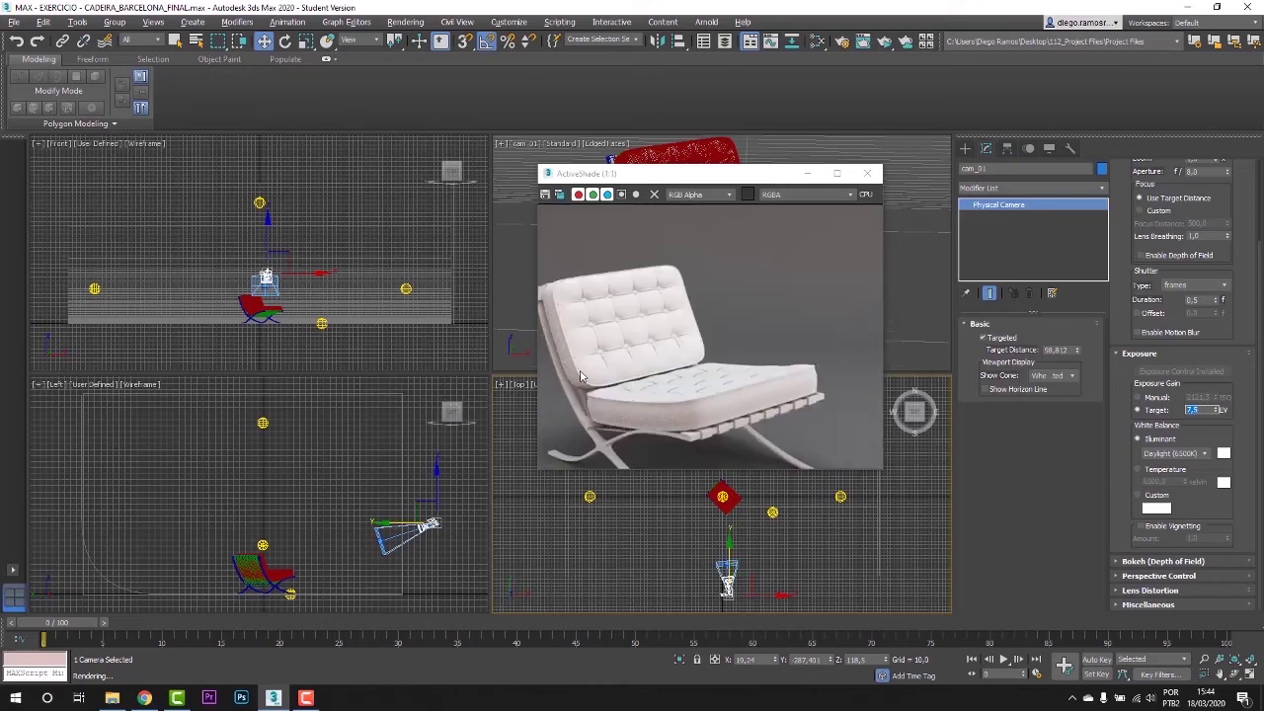
scroll(706, 385, "down", 1)
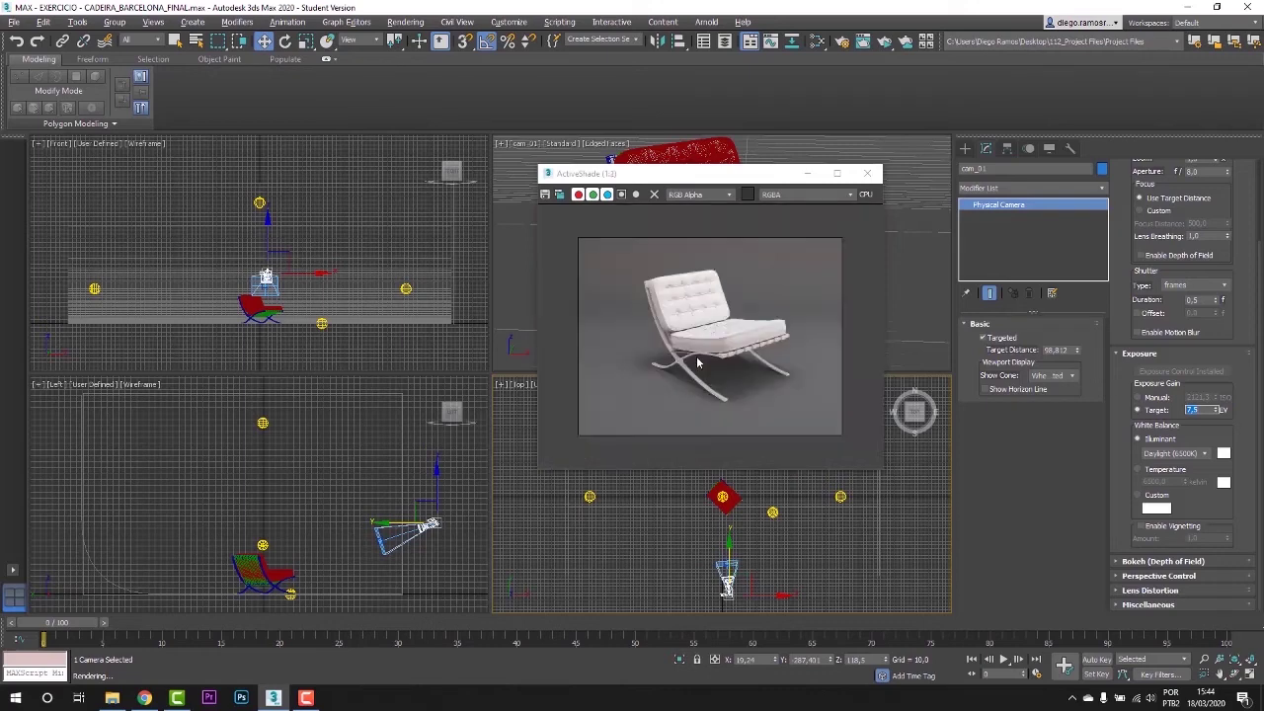
scroll(707, 330, "up", 1)
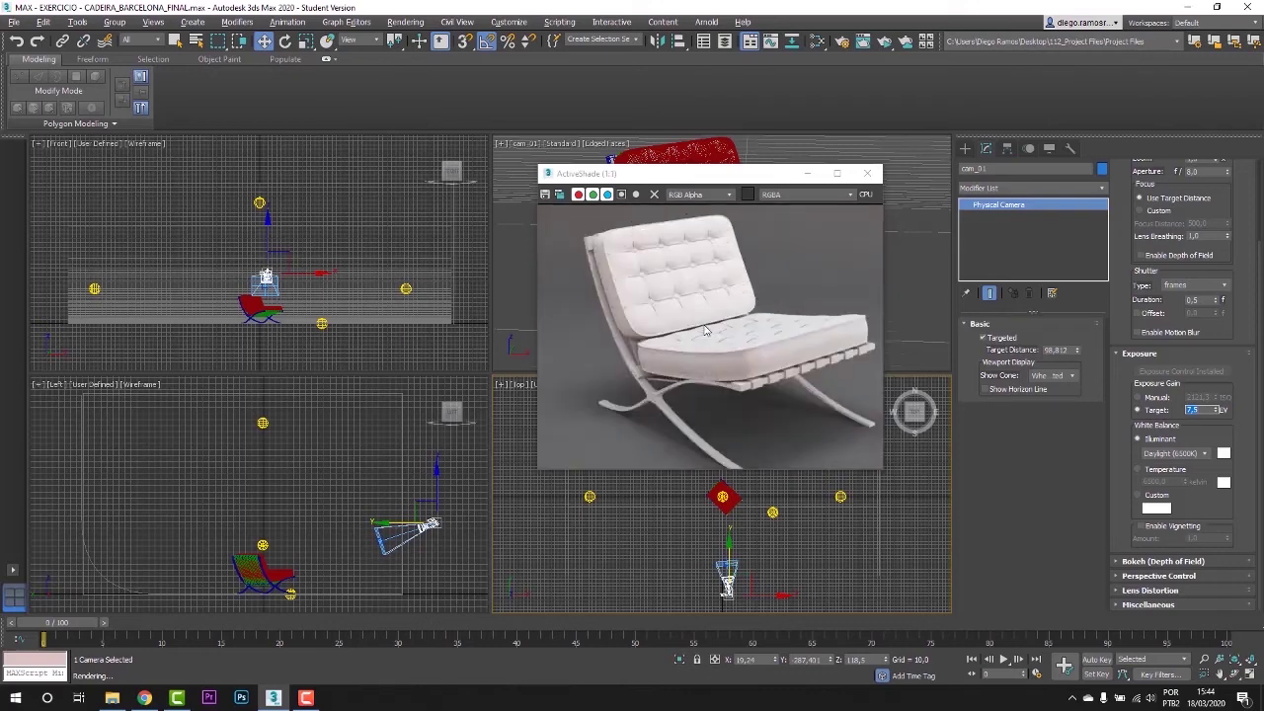
scroll(729, 341, "down", 1)
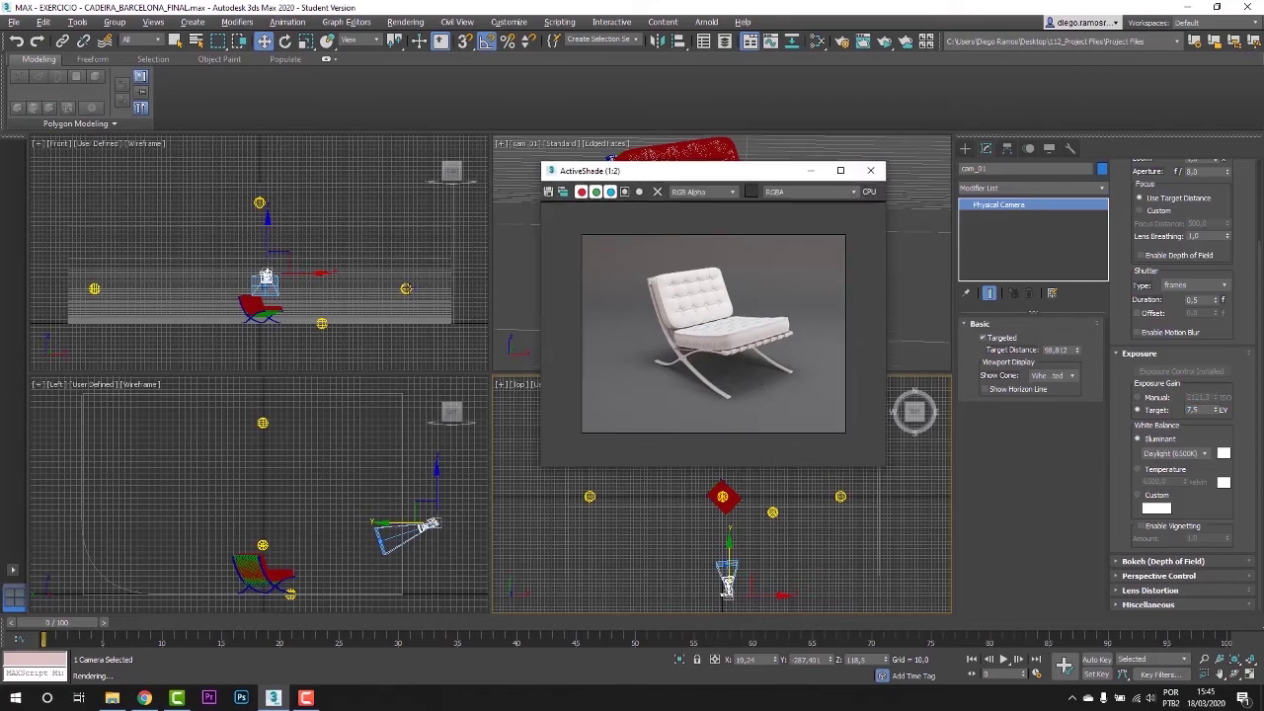
Check the settings of luz_esq and luz_dir, and raise the luz_top light higher above the chair
left_click(404, 288)
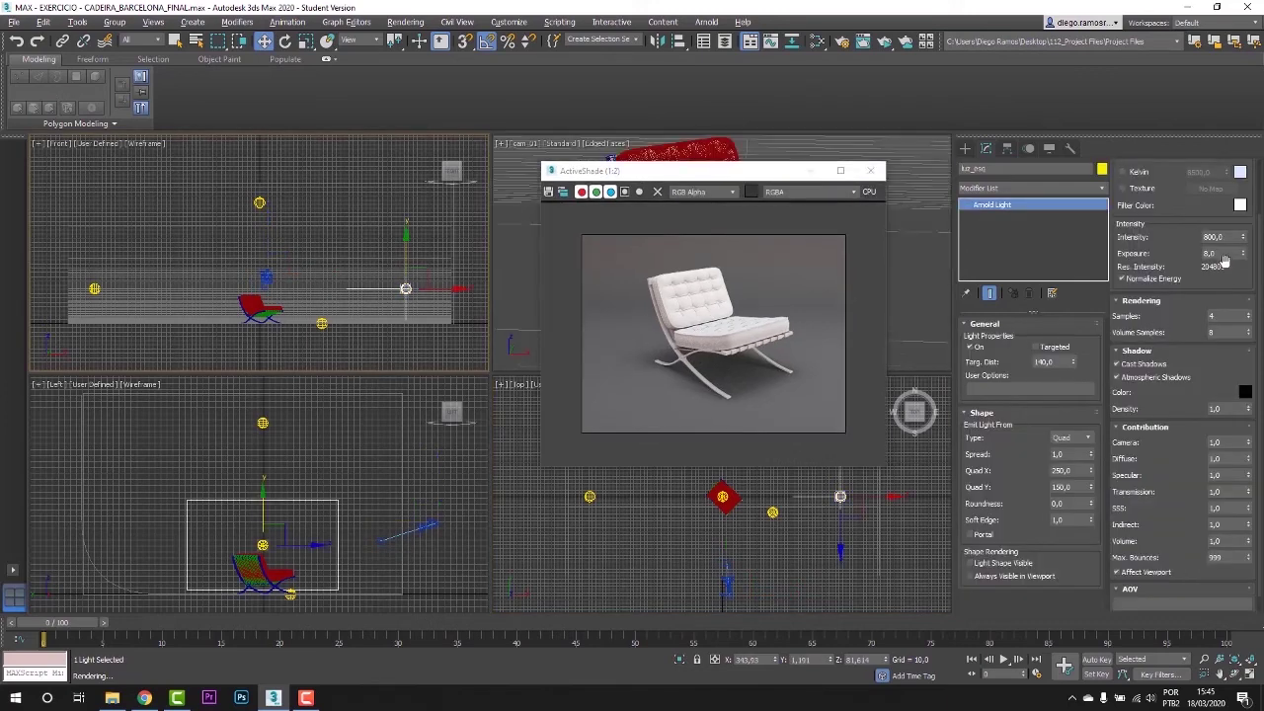
left_click(94, 288)
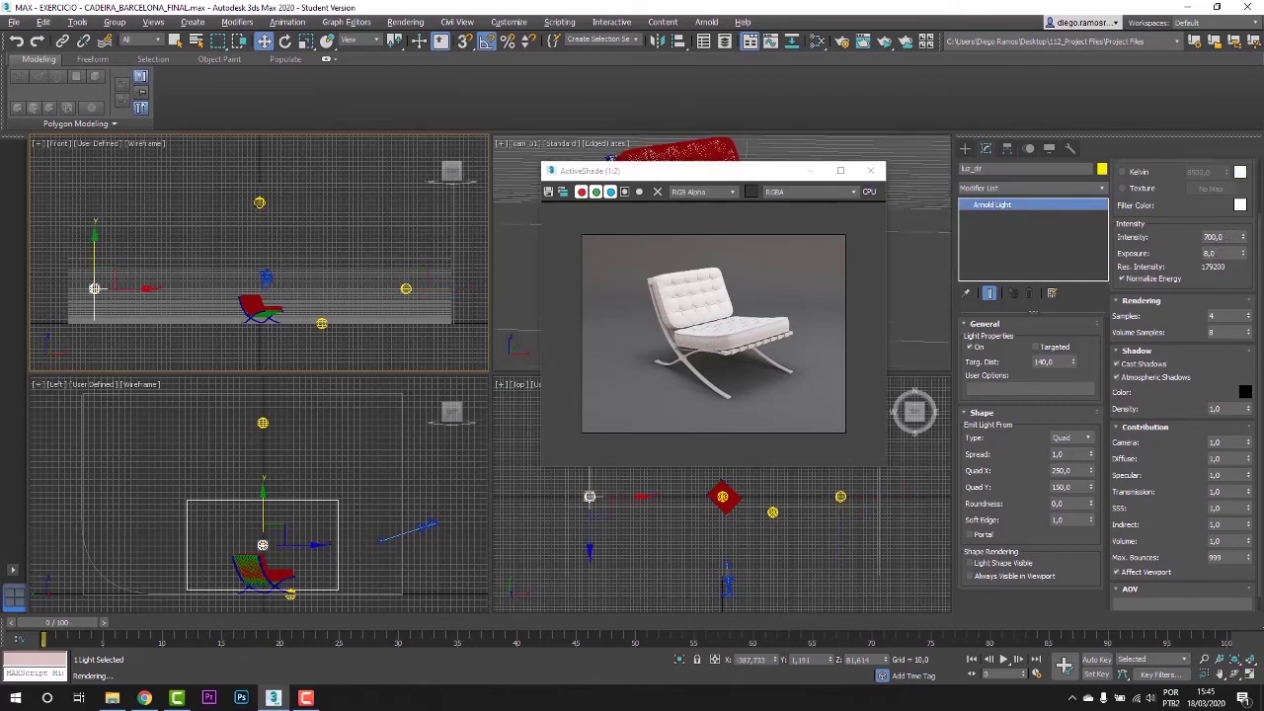
left_click(259, 202)
left_click_drag(261, 179, 244, 148)
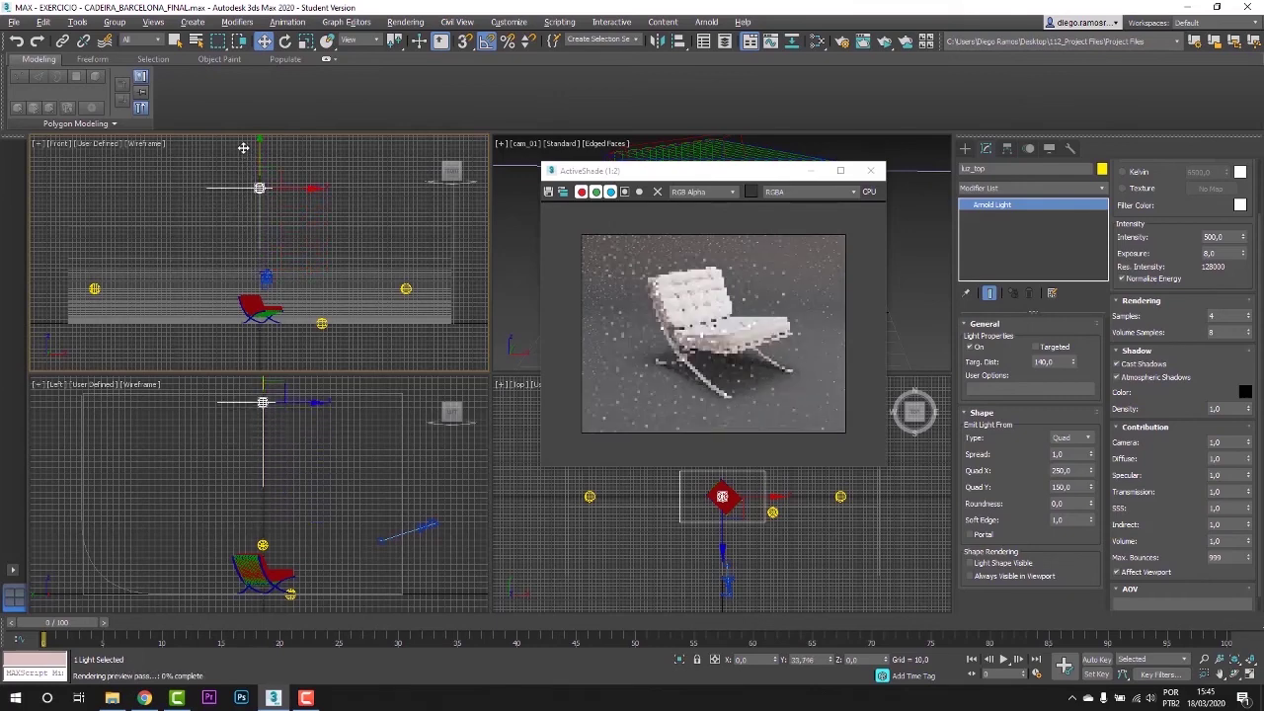
Move the side lights closer to the chair, placing luz_esq at X about 289 and luz_dir at X about -283
left_click(357, 288)
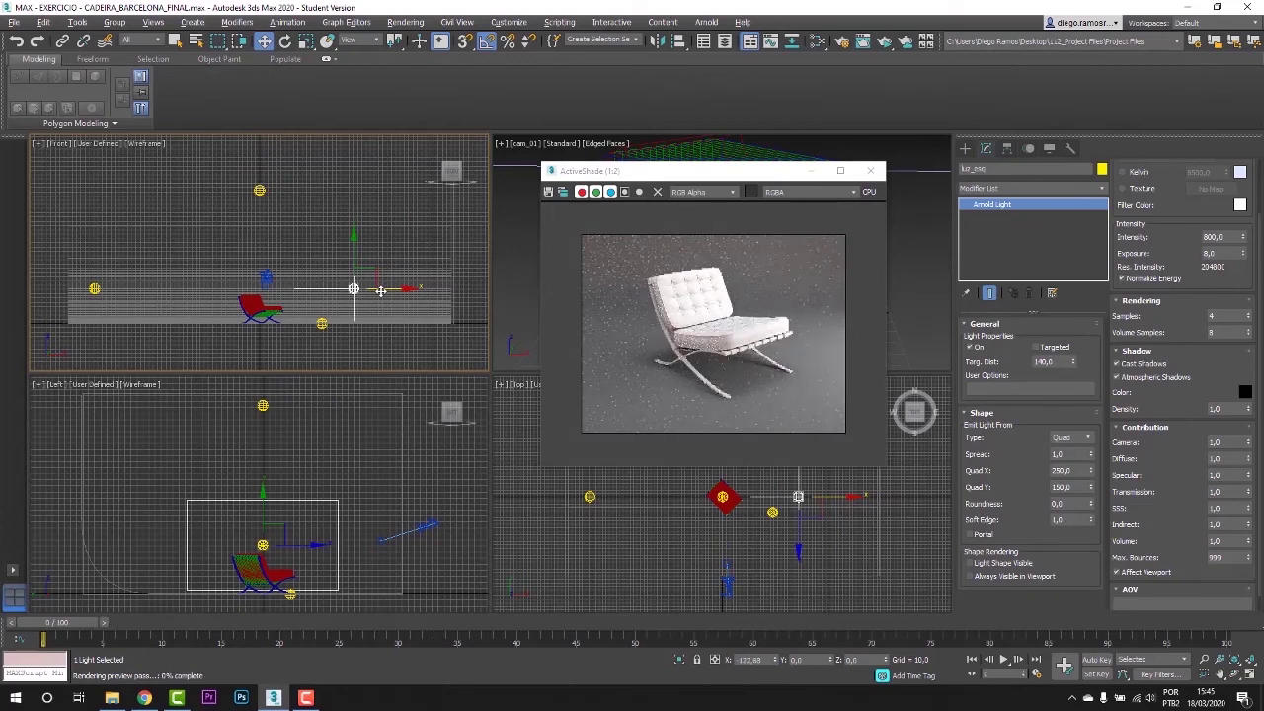
left_click_drag(380, 291, 409, 298)
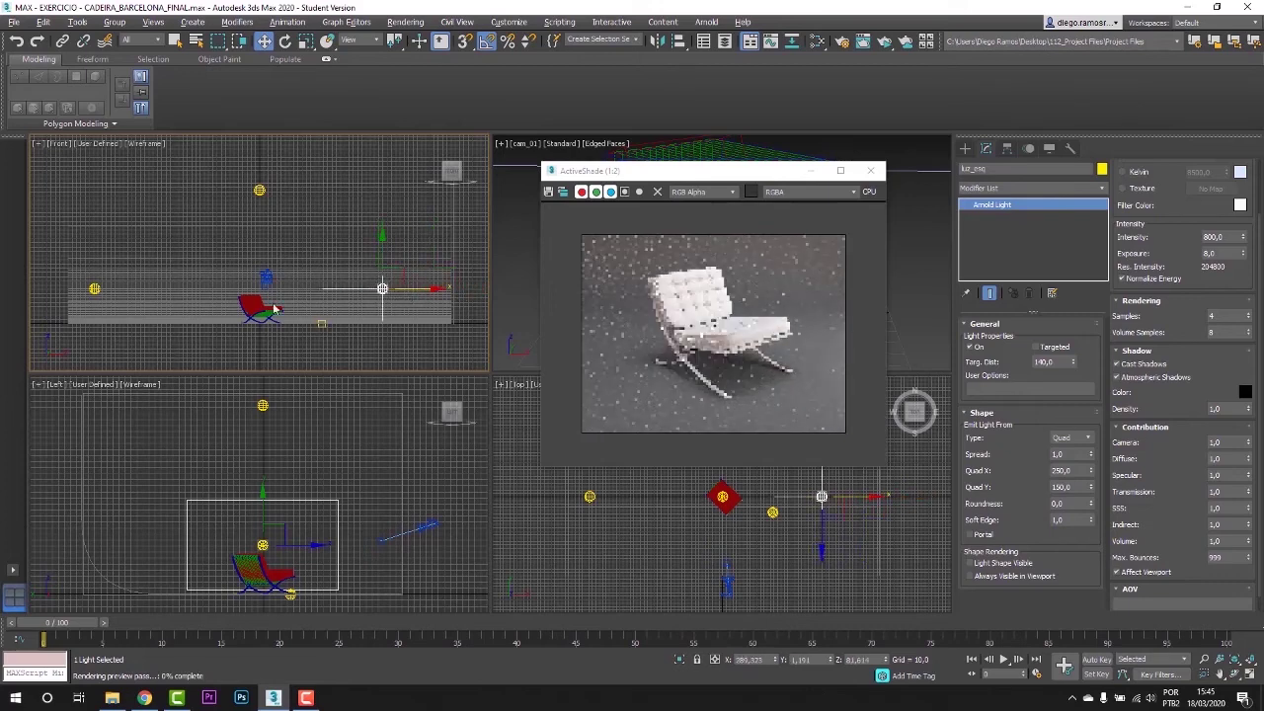
left_click(95, 289)
mouse_move(127, 291)
left_mouse_down()
mouse_move(155, 291)
mouse_move(126, 291)
left_mouse_up()
left_click(382, 288)
left_click_drag(382, 288, 361, 288)
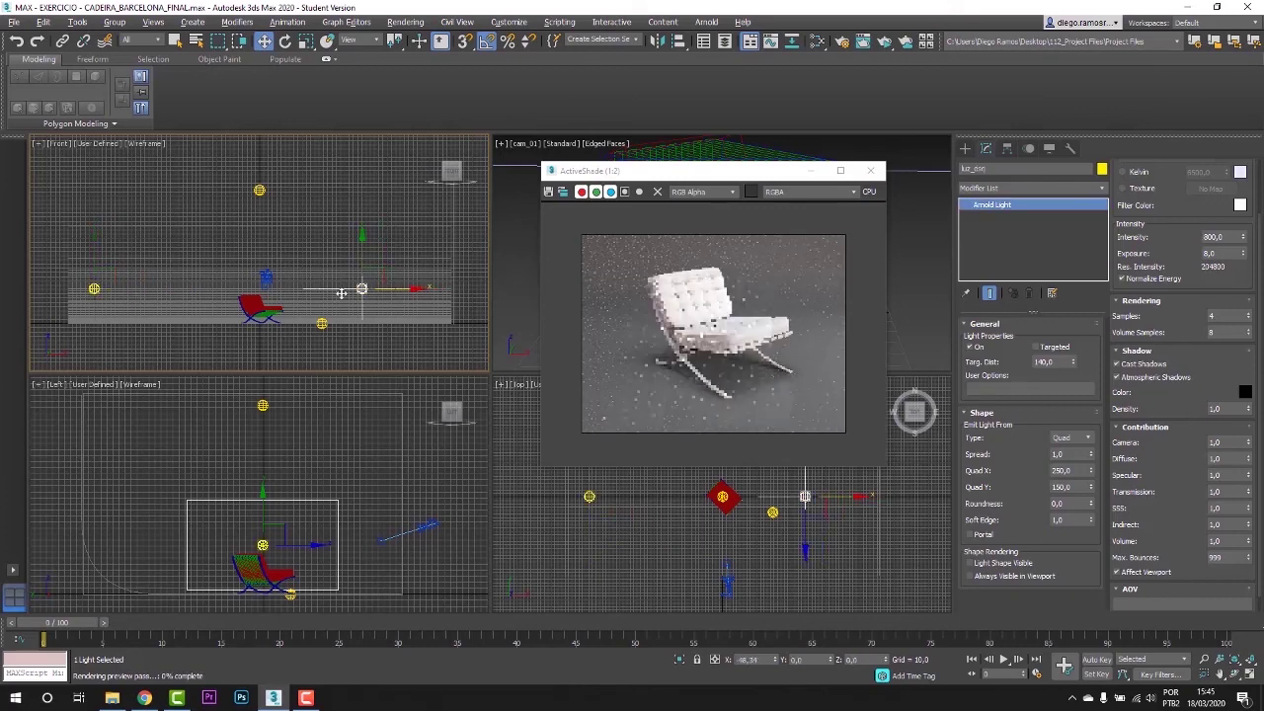
left_click(93, 289)
left_click_drag(93, 288, 160, 288)
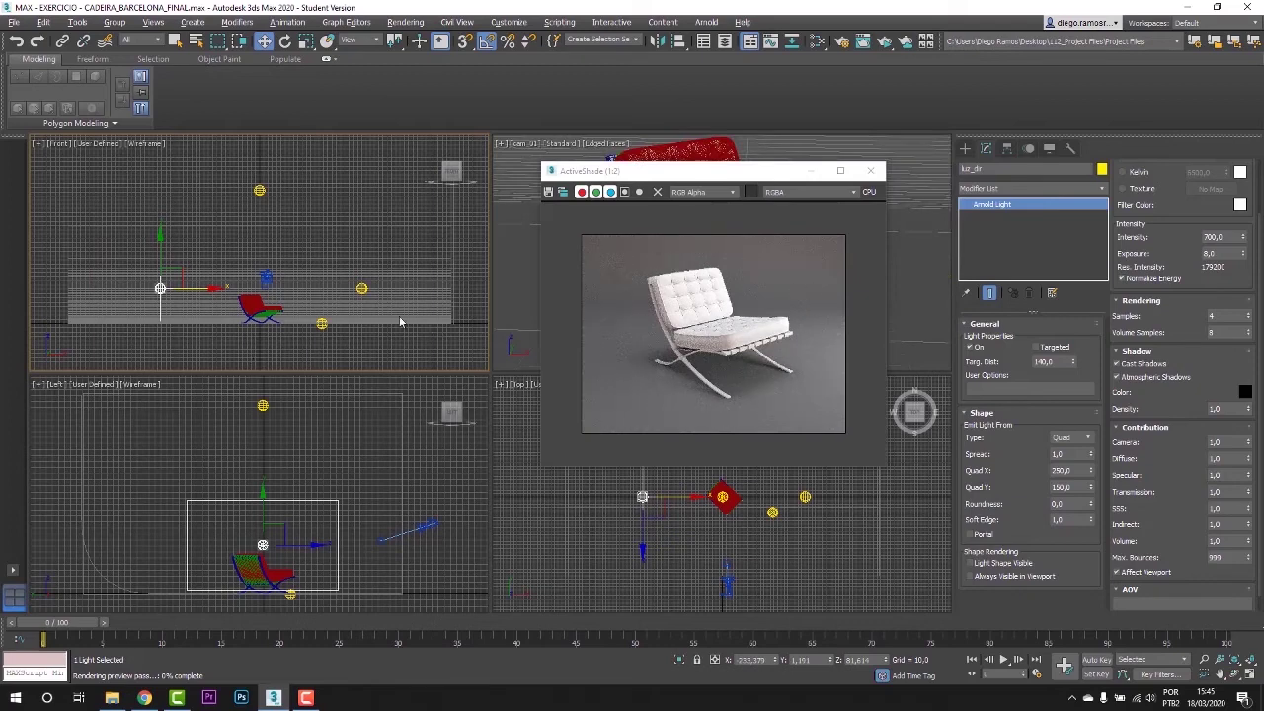
left_click(361, 288)
left_click_drag(398, 290, 418, 289)
left_click(160, 288)
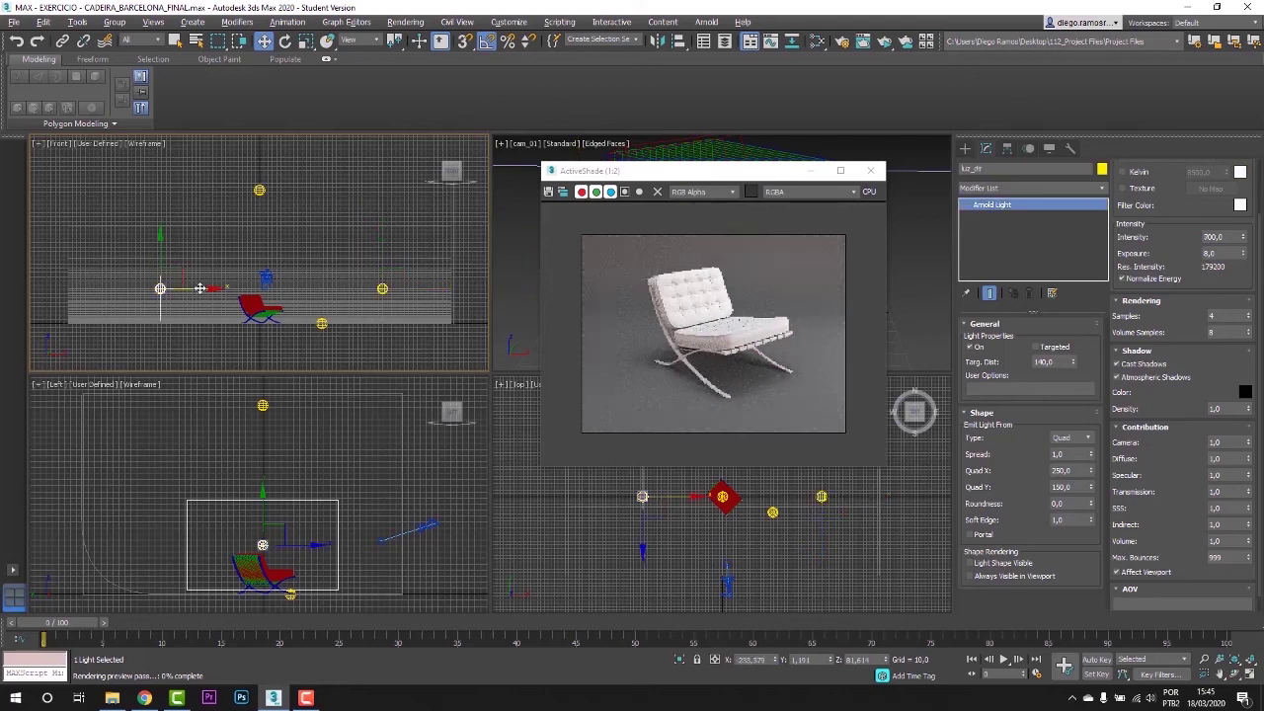
left_click_drag(199, 288, 179, 288)
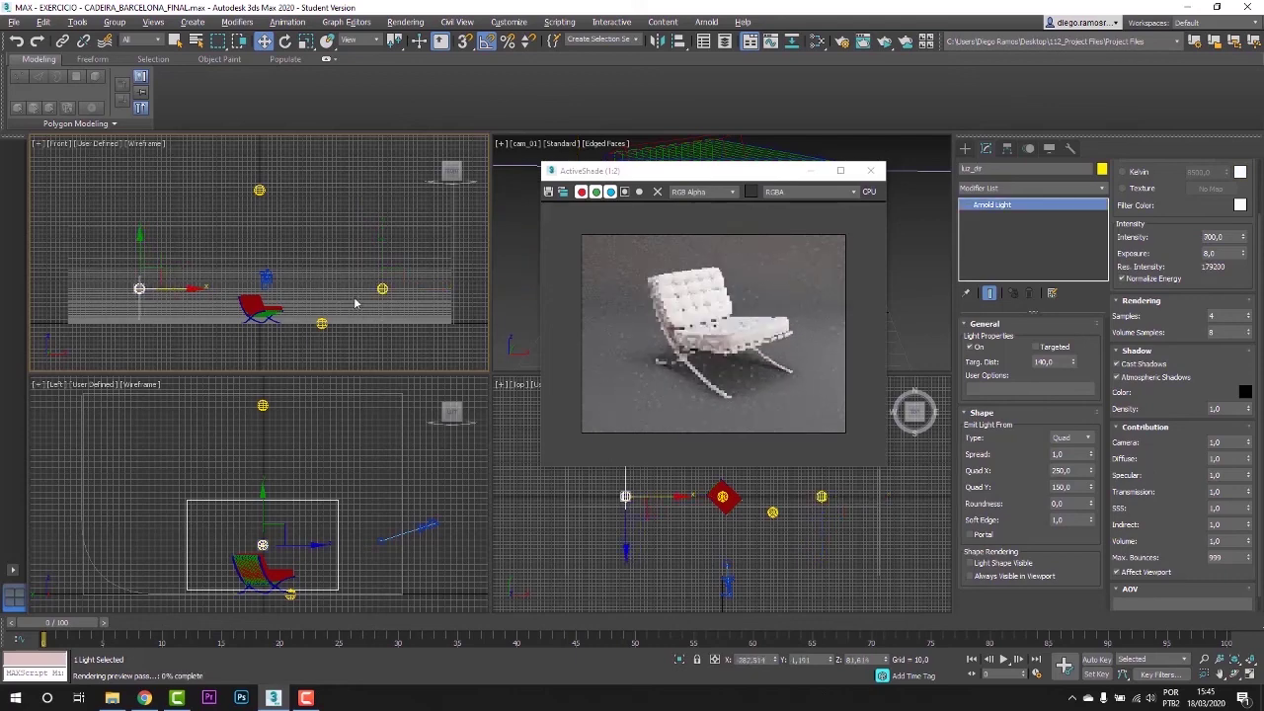
Lower the luz_top light toward the chair to a Z position of about 263
left_click(258, 190)
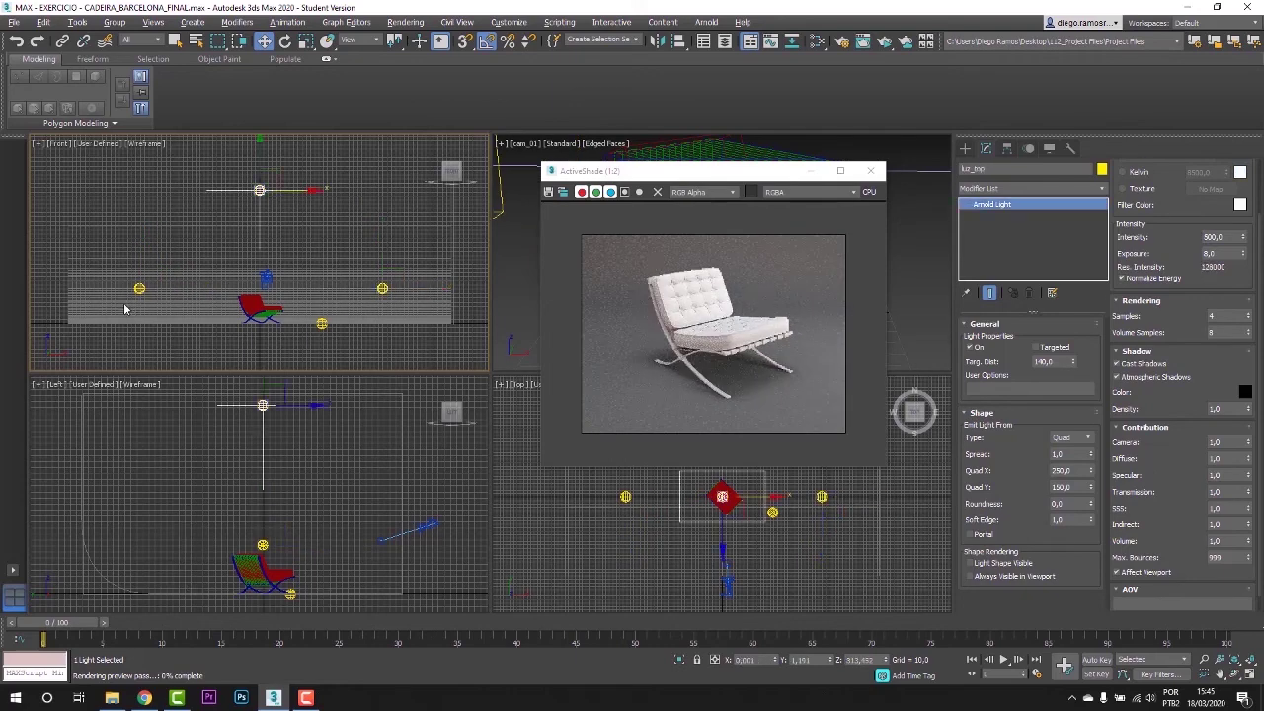
left_click(139, 289)
left_click(260, 189)
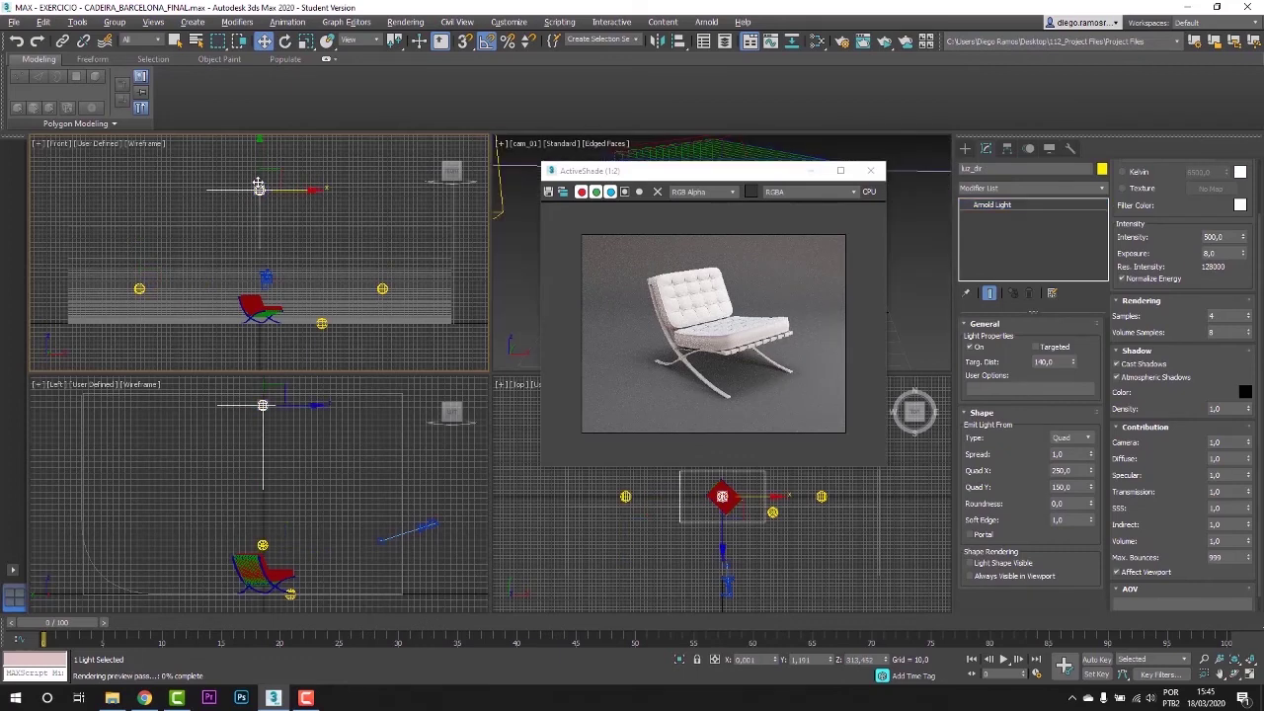
left_click_drag(259, 168, 257, 189)
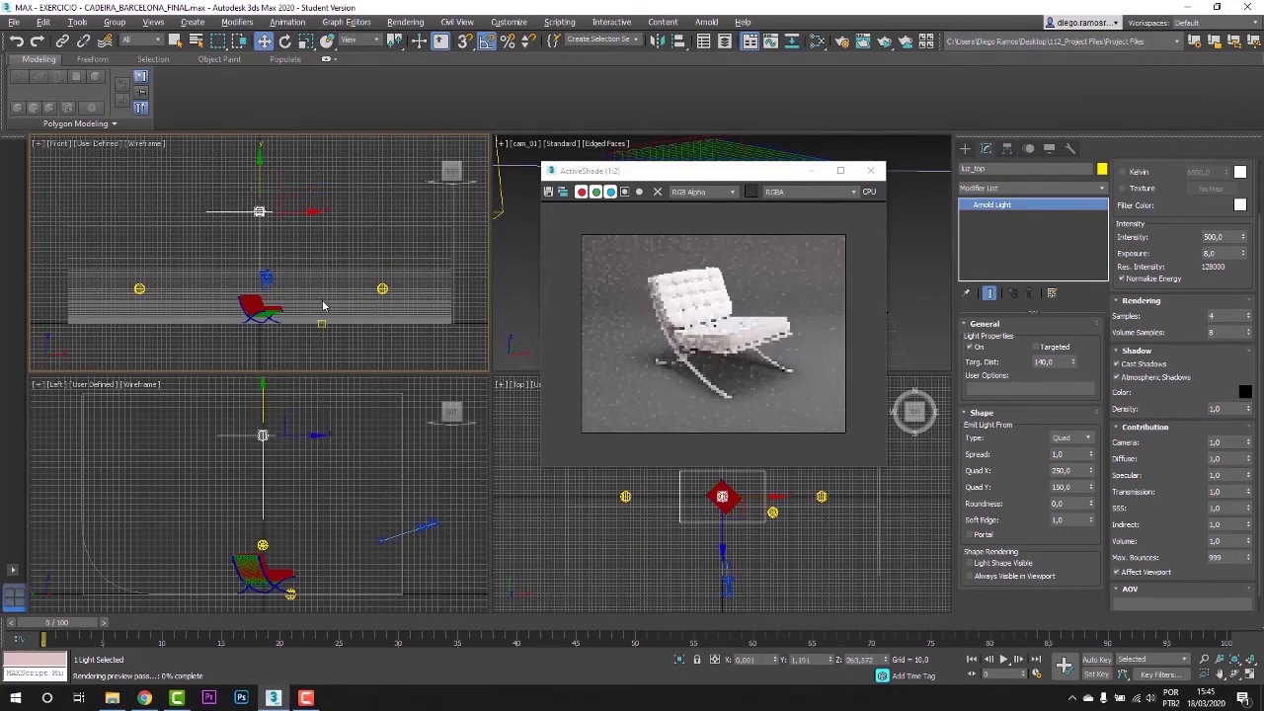
Switch the luz_esq light's color to Kelvin and try temperatures of 500 and 5000
left_click(383, 288)
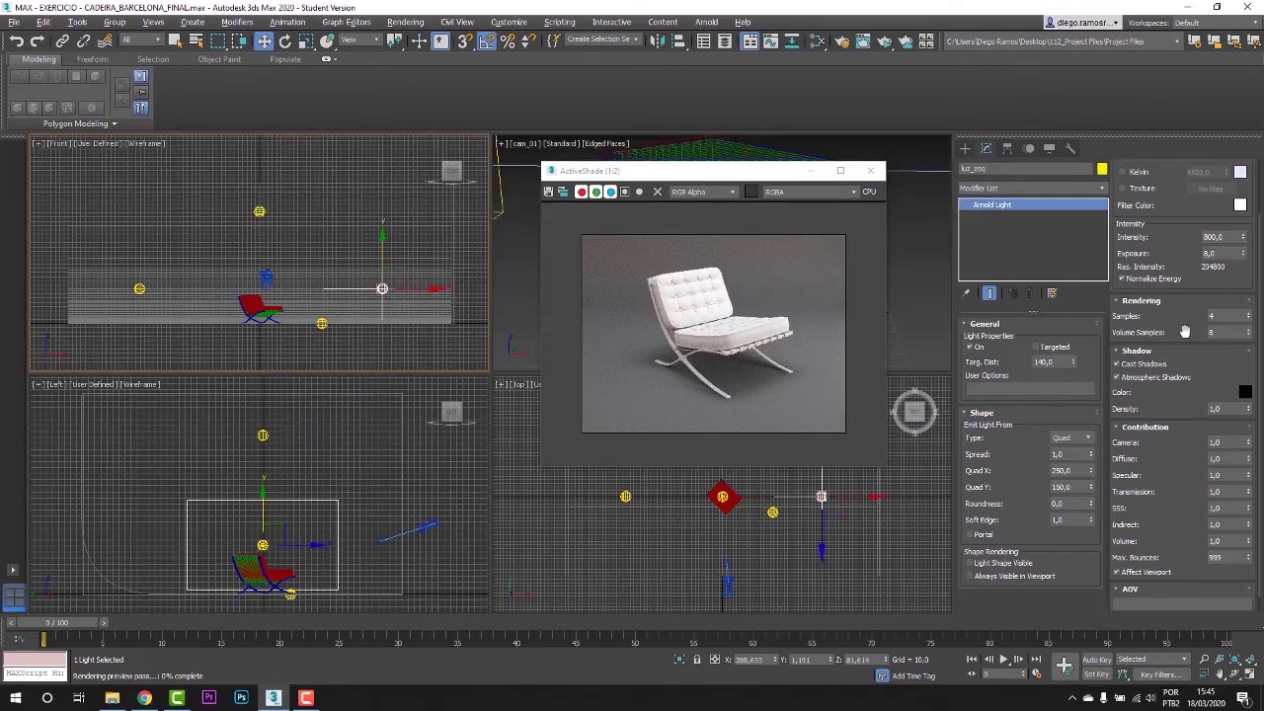
left_click_drag(1183, 259, 1187, 360)
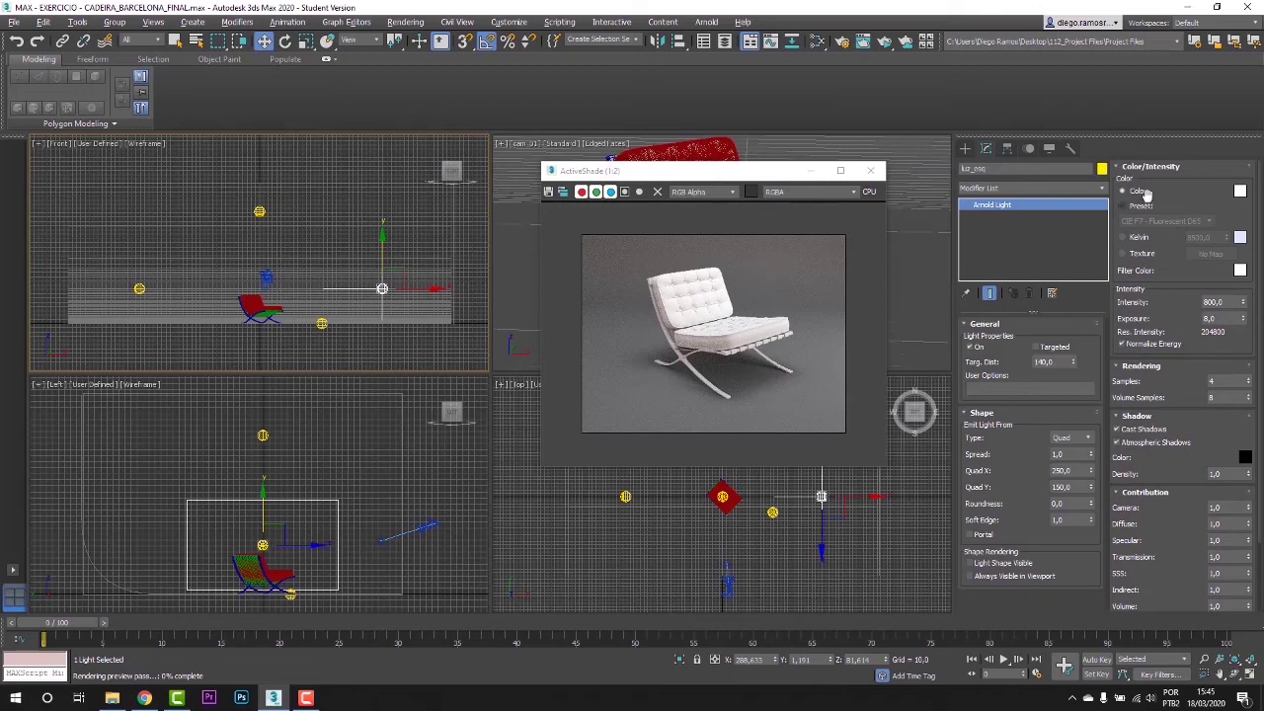
left_click(1138, 240)
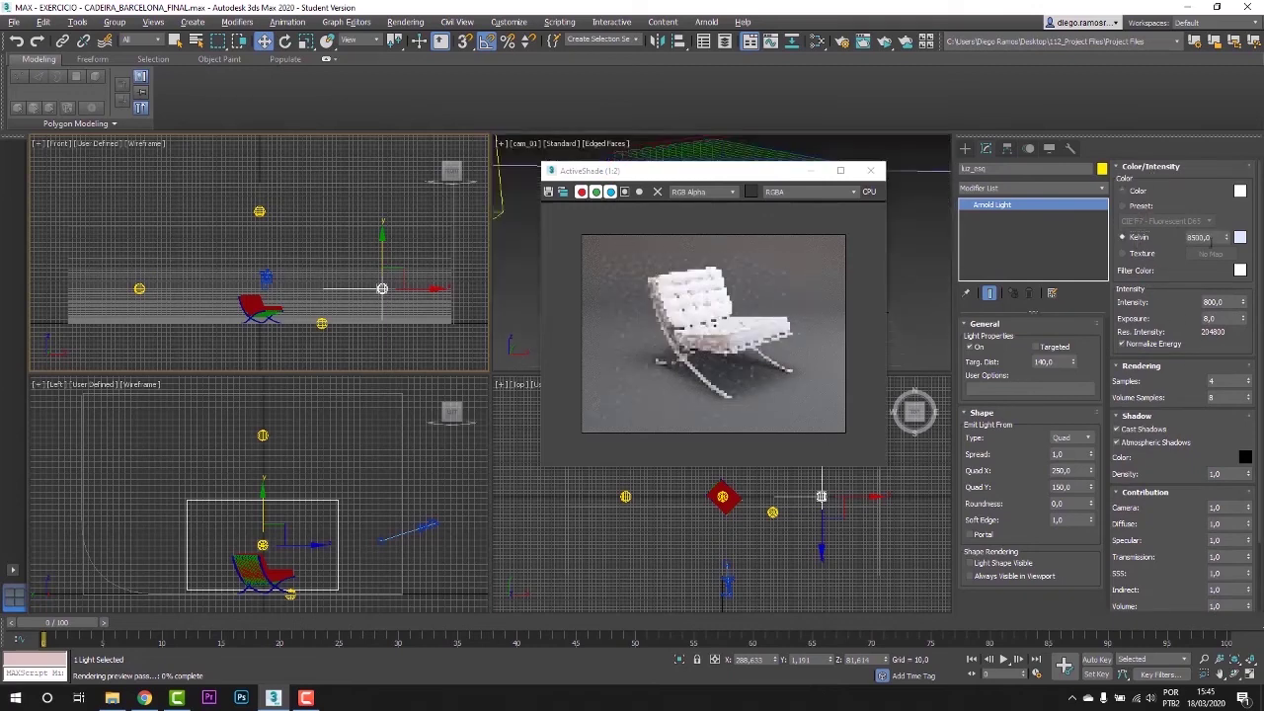
double_click(1211, 238)
left_click_drag(1211, 238, 1130, 240)
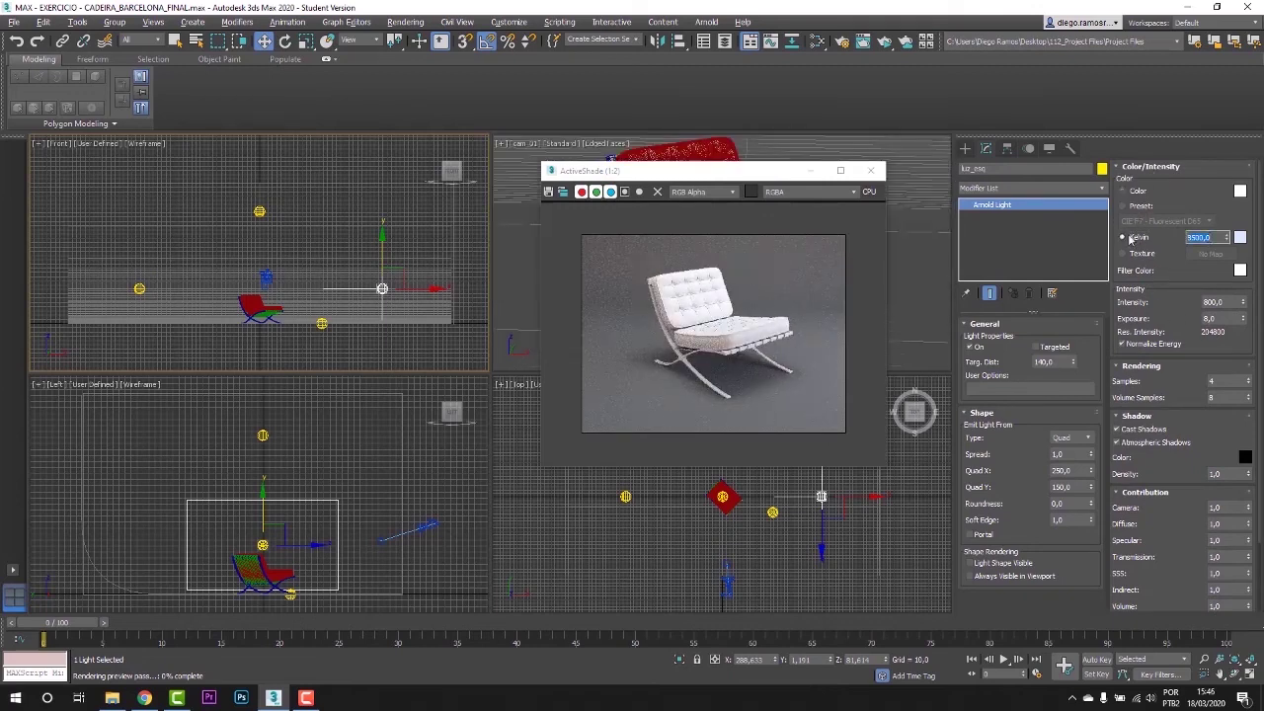
type("500")
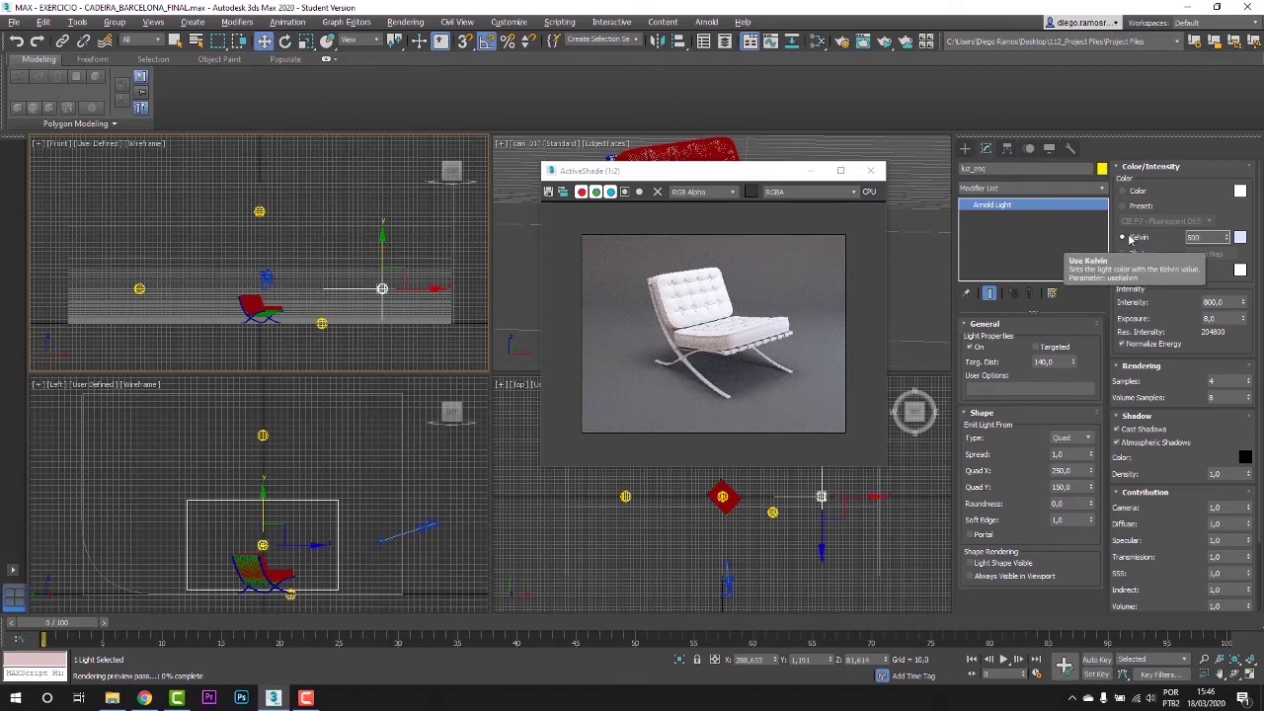
key("Return")
type("5000")
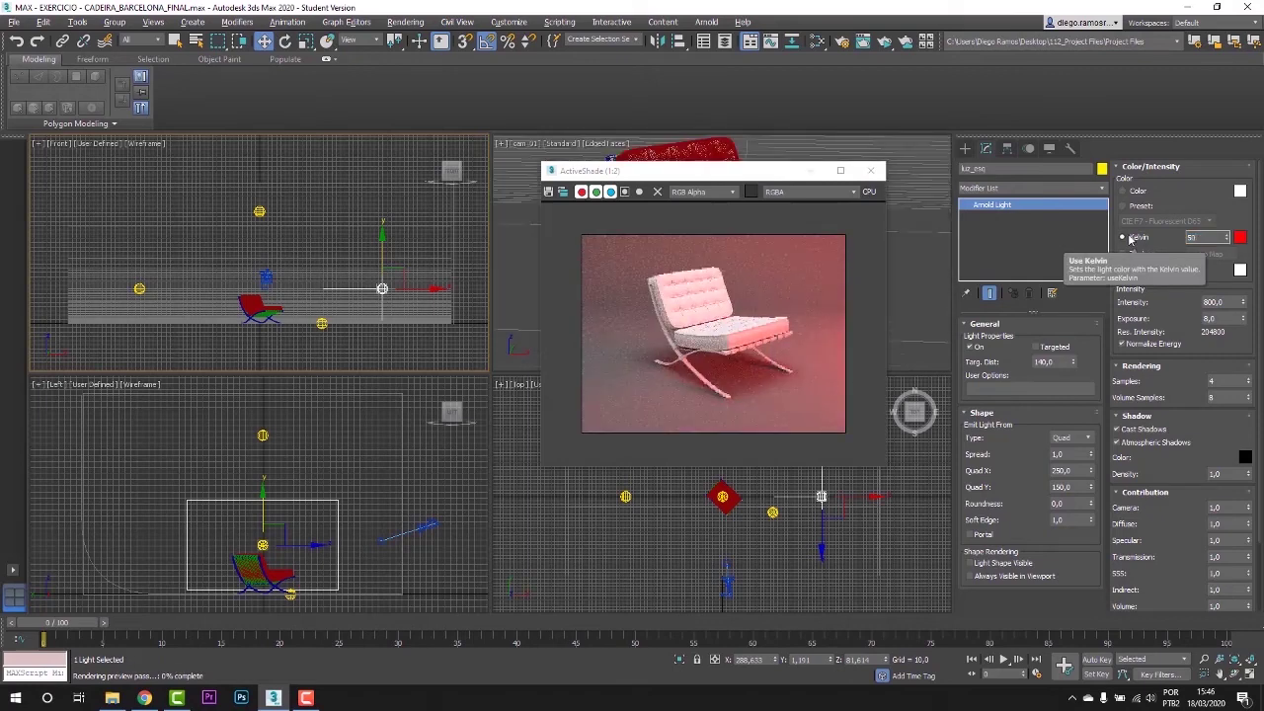
key("Return")
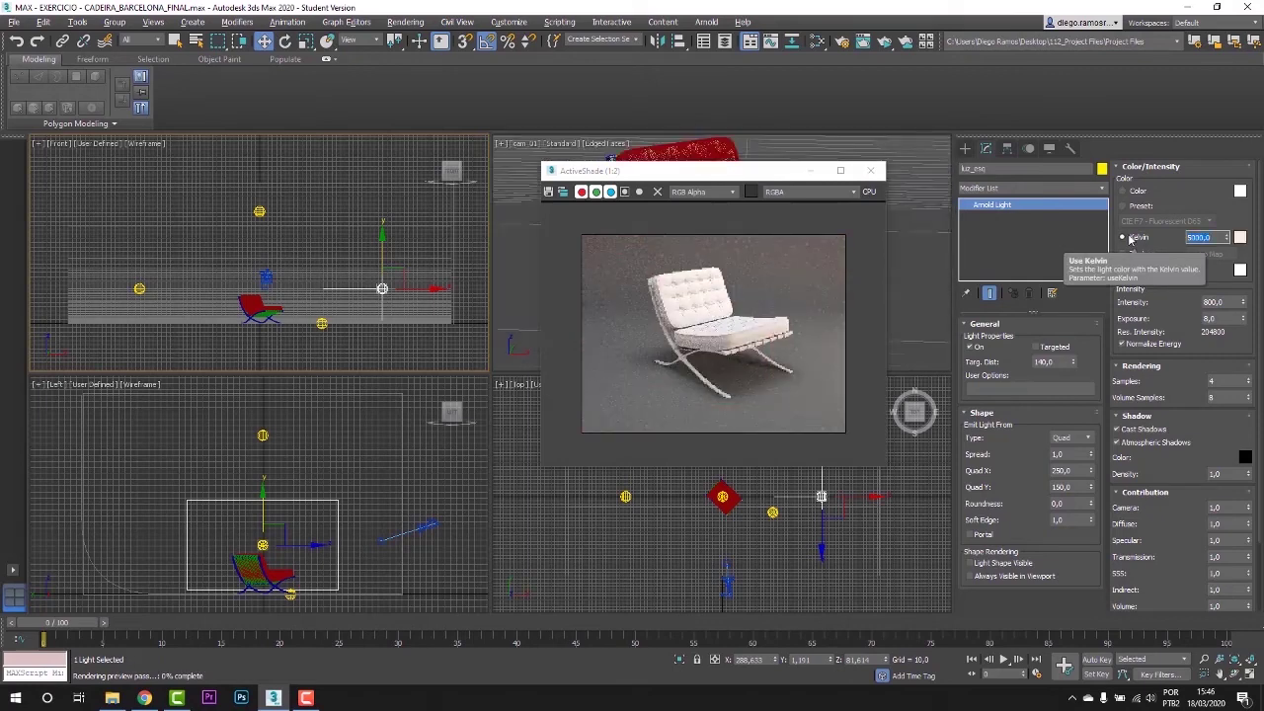
Try warmer Kelvin temperatures of 4500 and 2500 on the luz_esq light
type("4500")
key("Return")
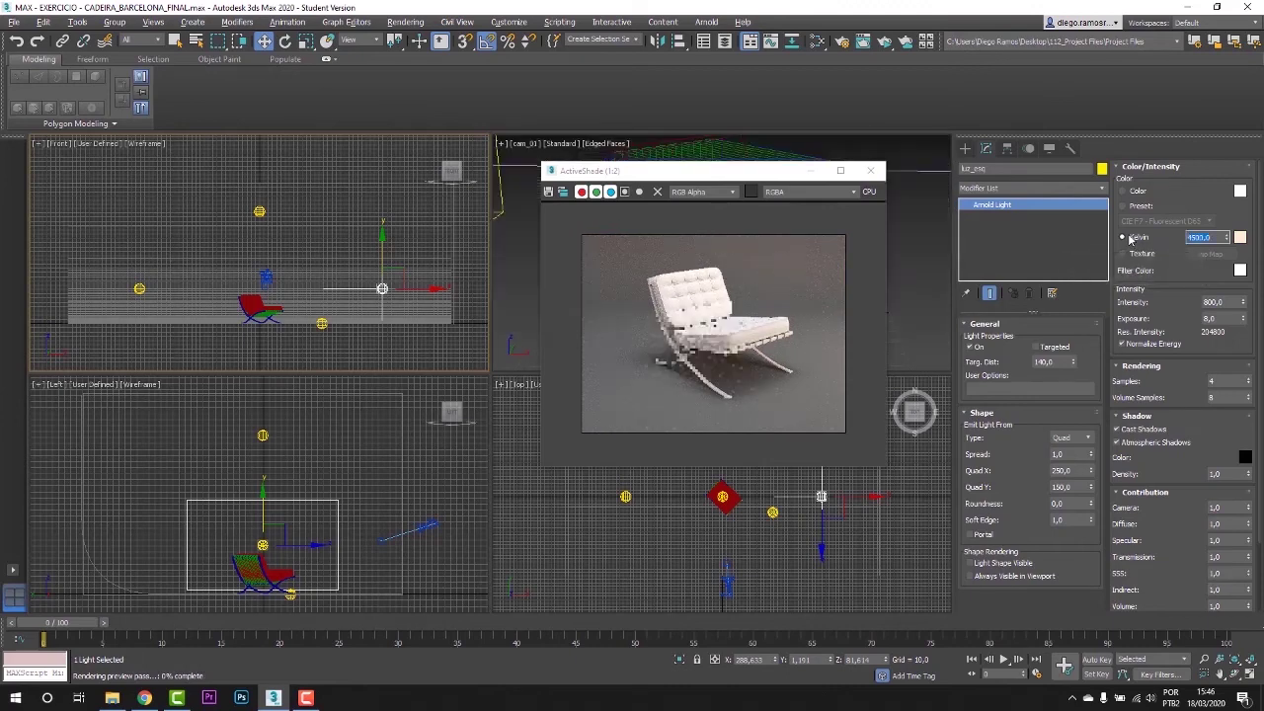
type("250")
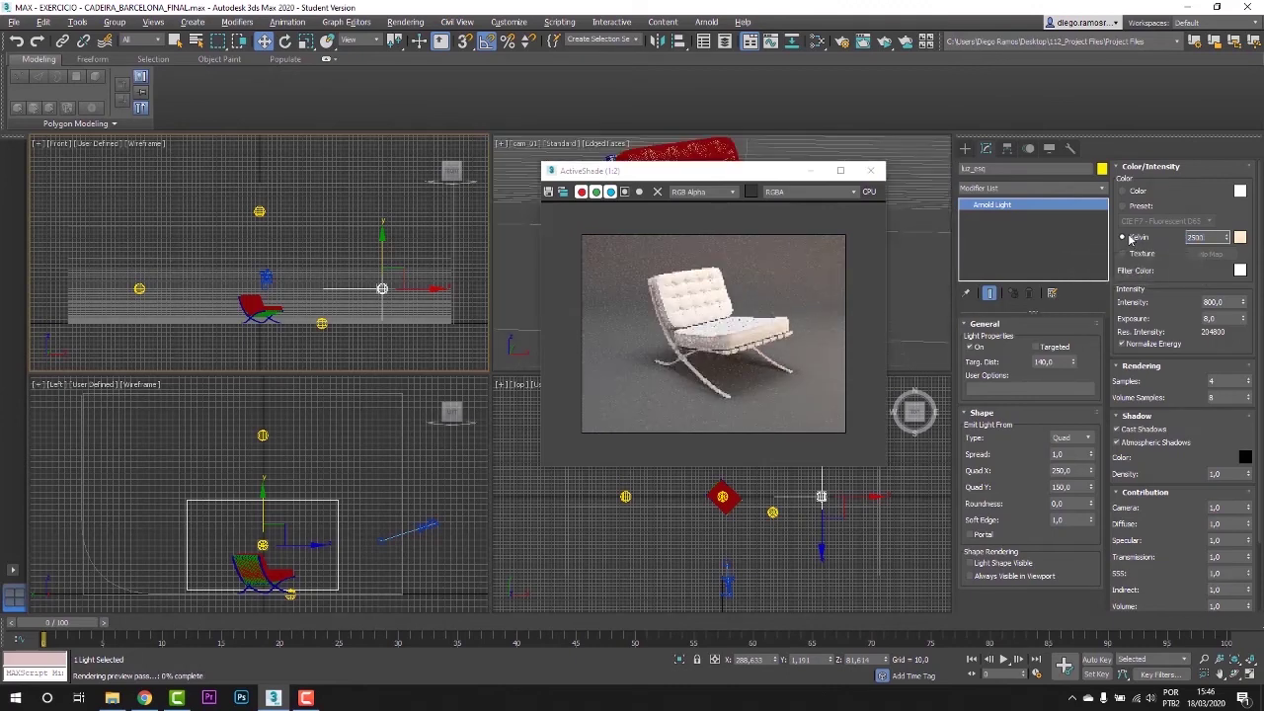
type("0")
key("Return")
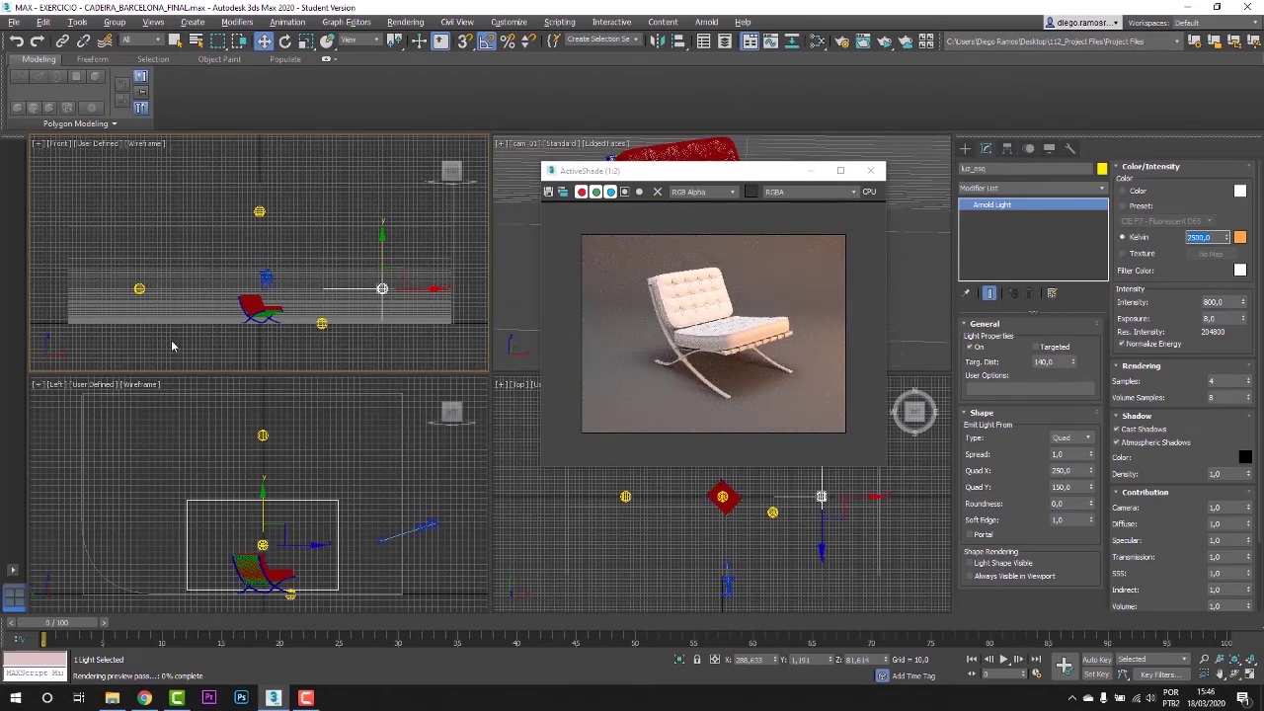
Try a Kelvin temperature of 9000 on luz_dir, and return luz_dir and luz_esq to plain Color mode
left_click(139, 288)
left_click(1123, 238)
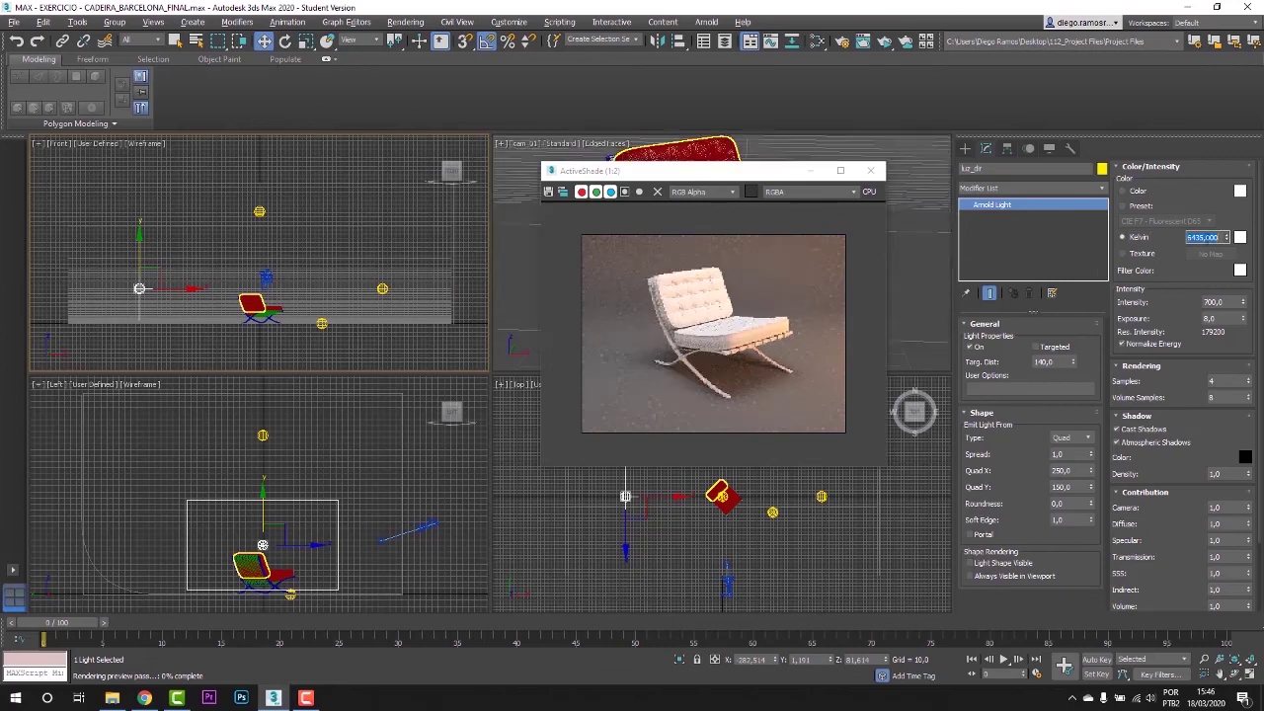
type("9000")
key("Return")
left_click(1122, 191)
left_click(382, 288)
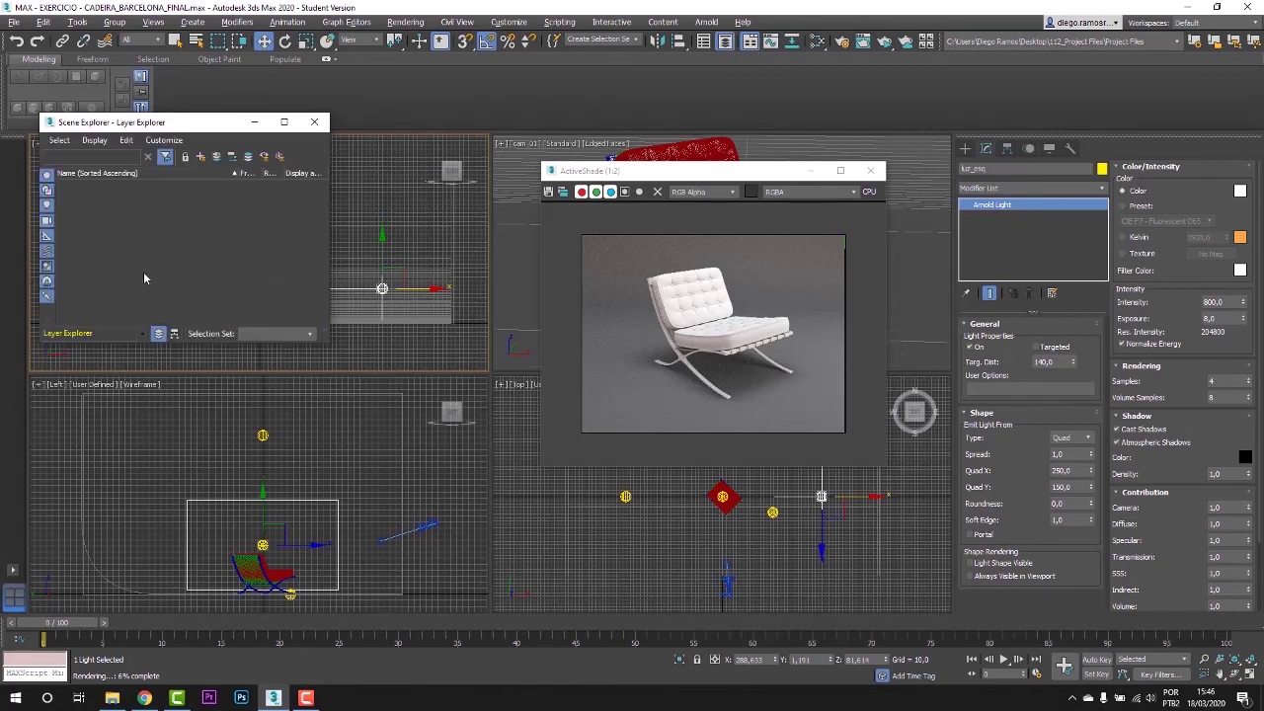
Close the ActiveShade preview, move the skydome light from layer 0 into the estudio_iluminação layer, and close the layer explorer
left_click(870, 169)
left_click_drag(177, 121, 265, 145)
left_click(150, 209)
left_click(206, 222)
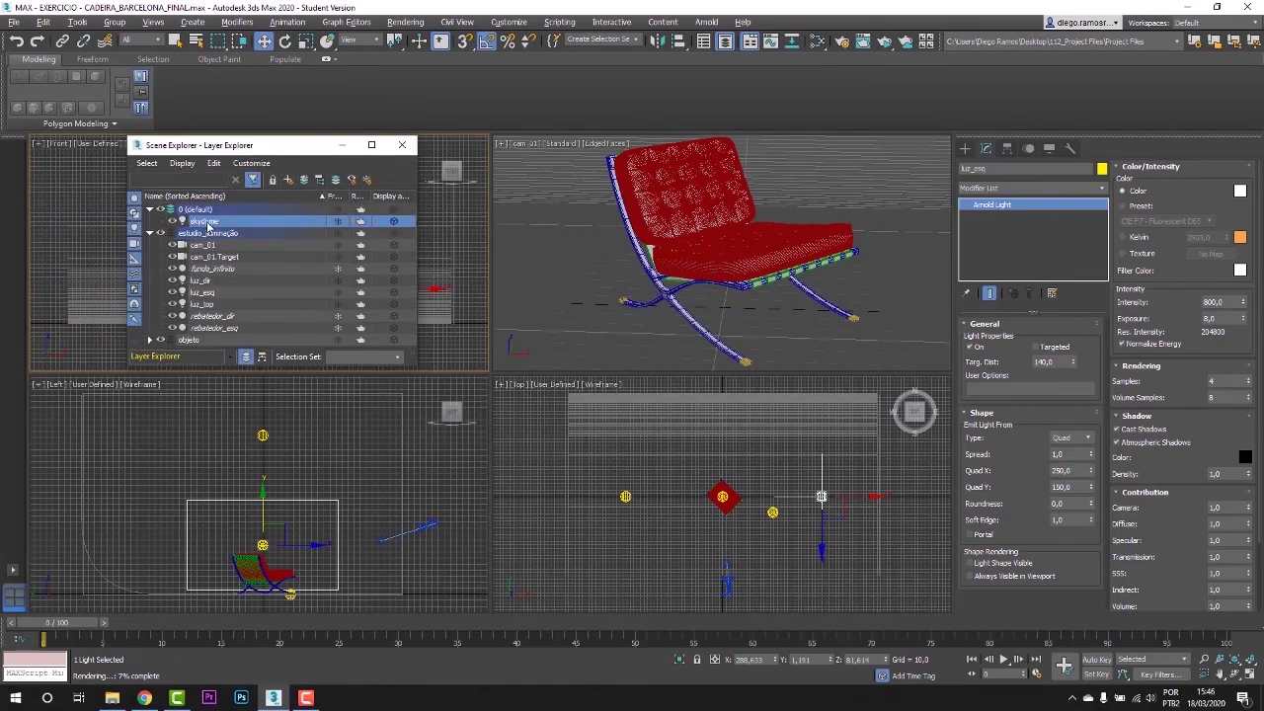
left_click_drag(207, 223, 210, 235)
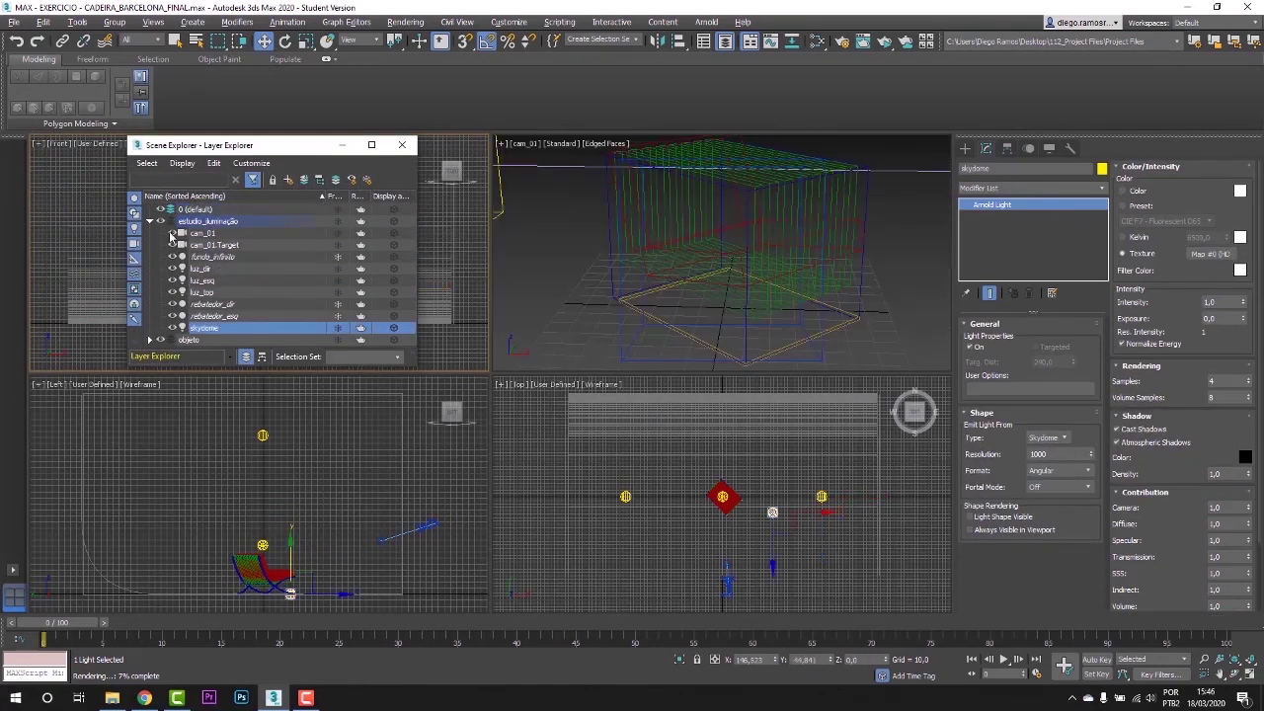
left_click(150, 221)
left_click(221, 287)
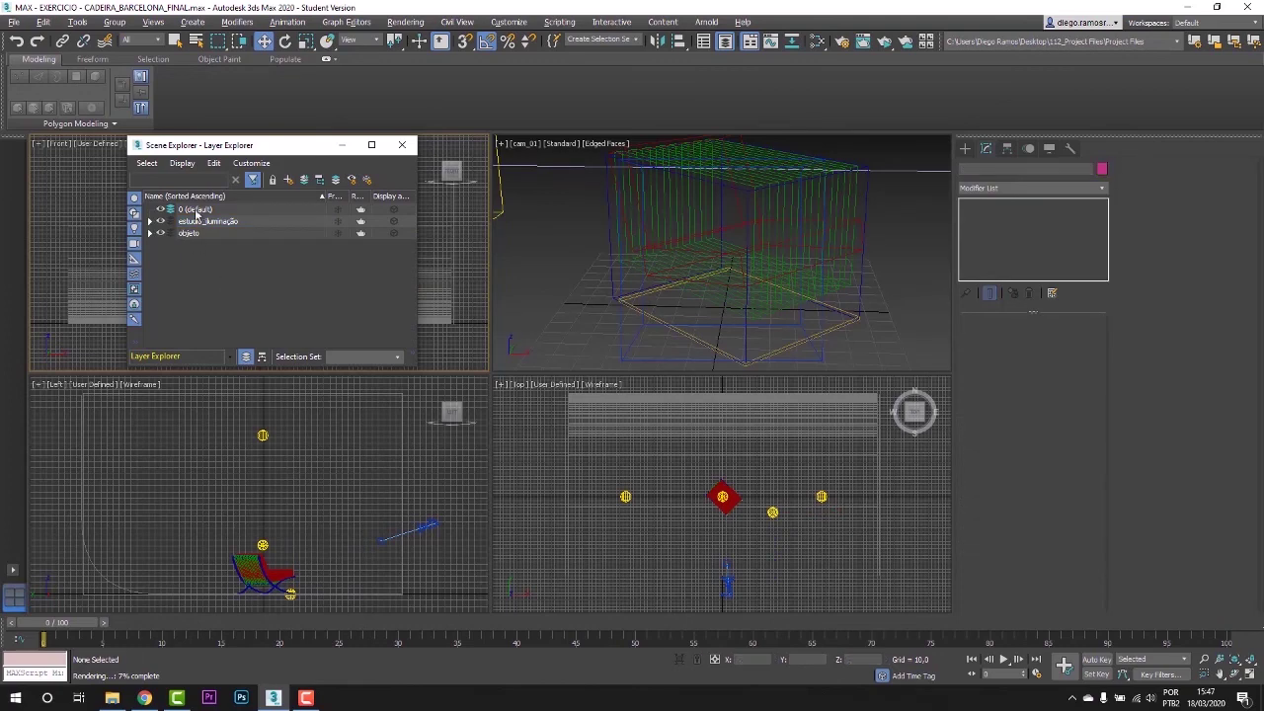
left_click(195, 211)
left_click(401, 145)
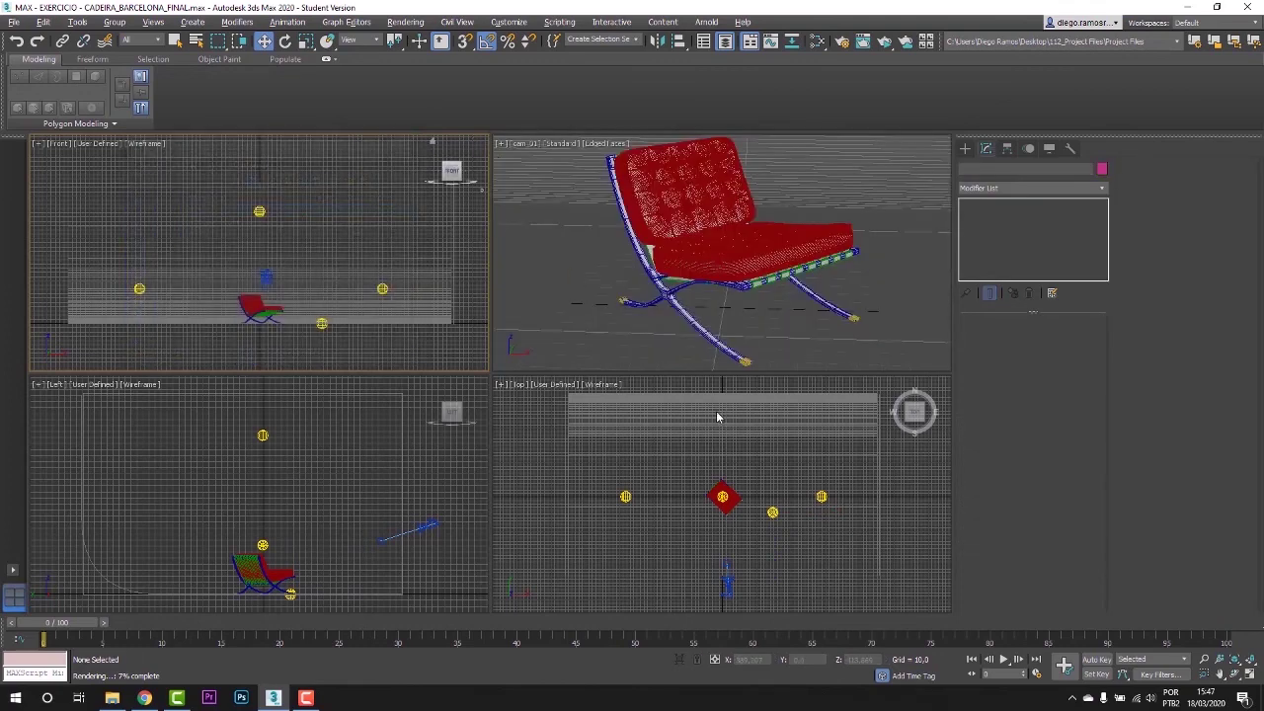
Maximize the camera viewport, switch it to Perspective, and view the whole studio with its backdrop, reflectors and lights
left_click(903, 304)
key("alt+w")
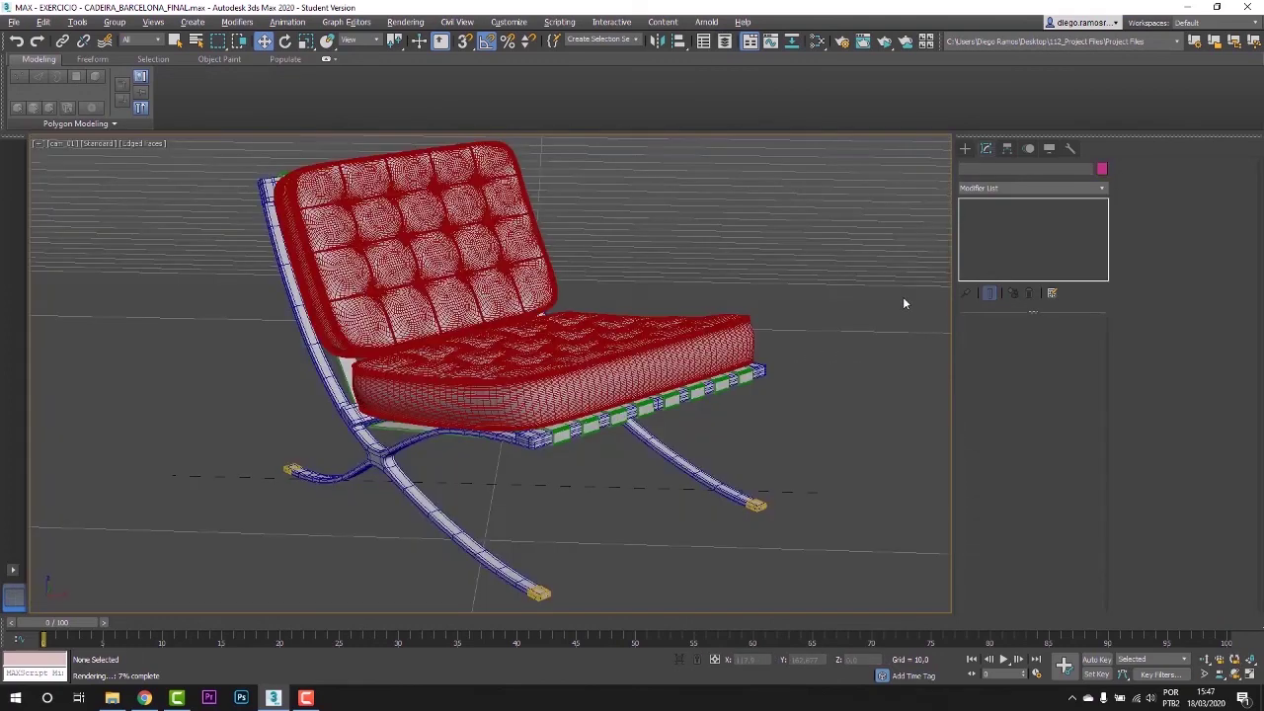
key("p")
scroll(633, 318, "down", 5)
scroll(630, 320, "down", 5)
middle_click_drag(630, 324, 649, 399, "alt")
scroll(635, 356, "down", 3)
middle_click_drag(648, 400, 588, 465, "alt")
scroll(583, 387, "up", 3)
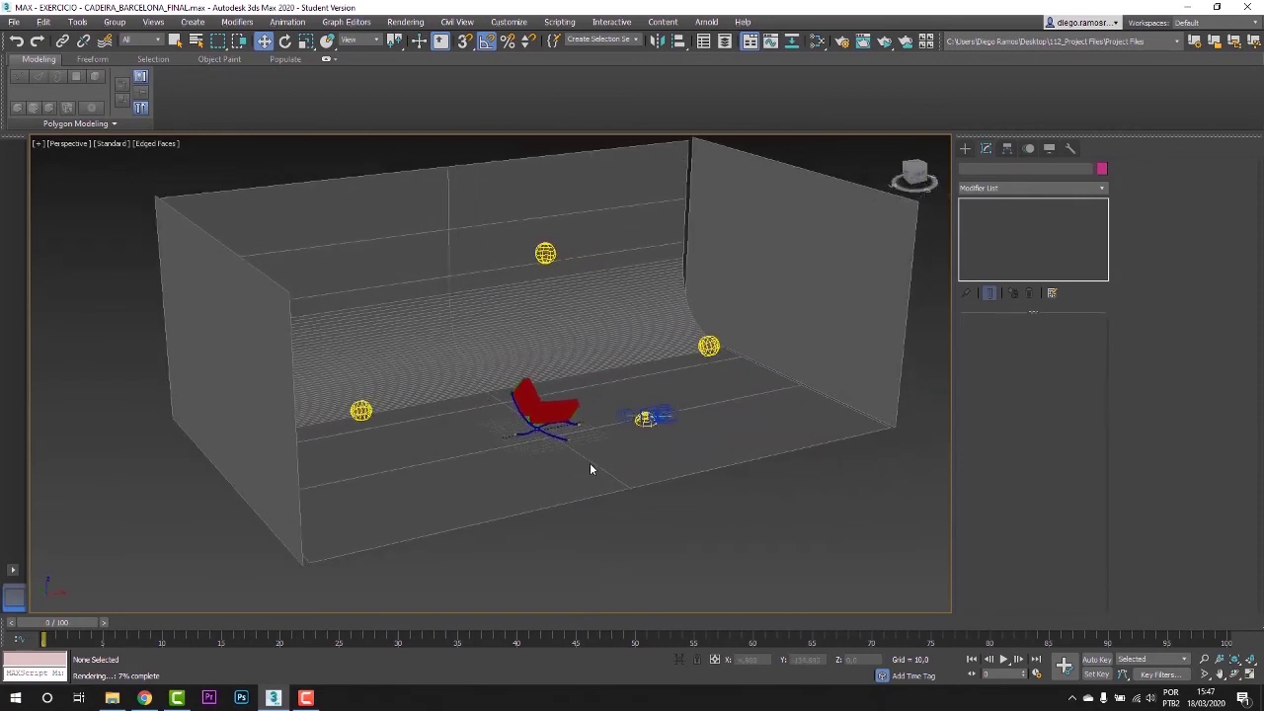